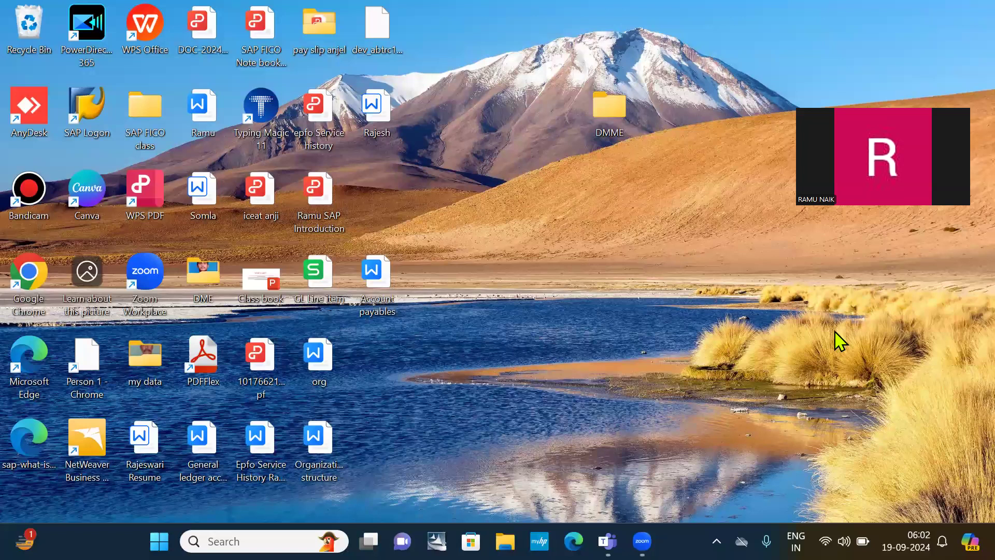
left_click(743, 71)
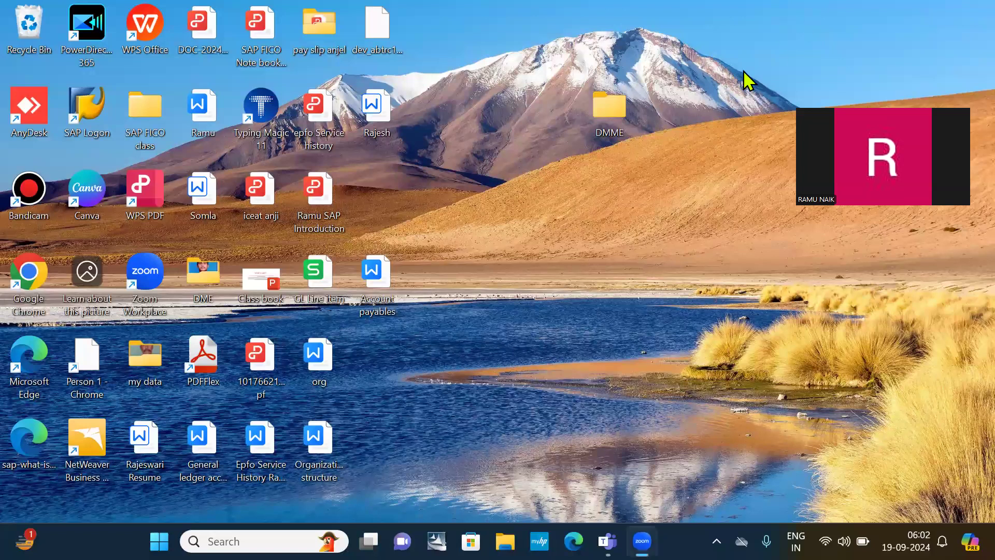
left_click(910, 430)
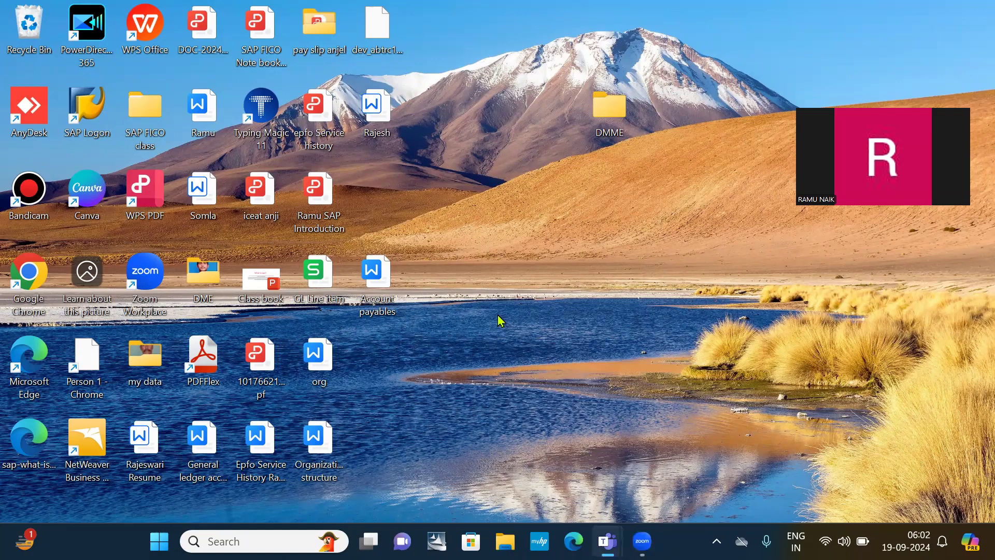
Launch SAP Logon and open the logon screen of the "sap" system.
double_click(88, 105)
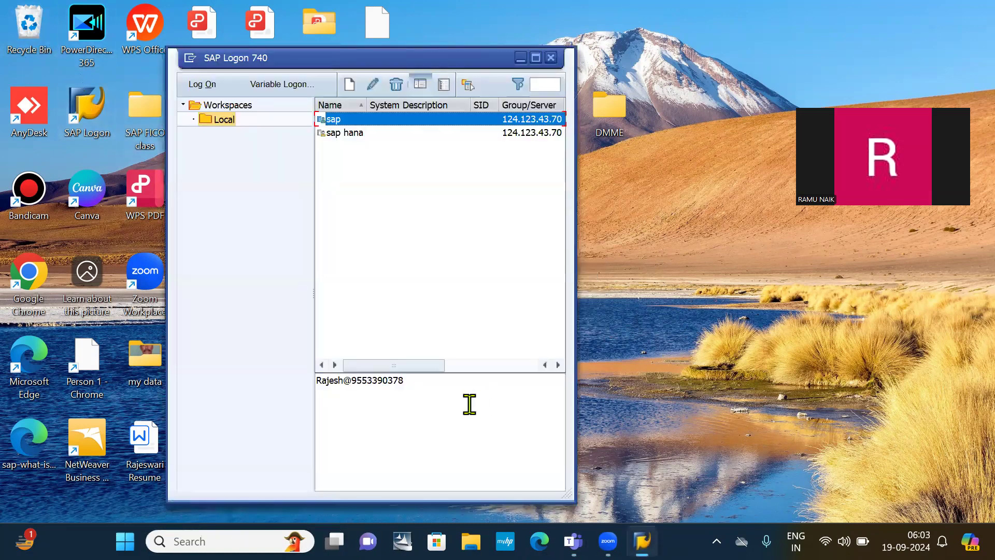
double_click(432, 392)
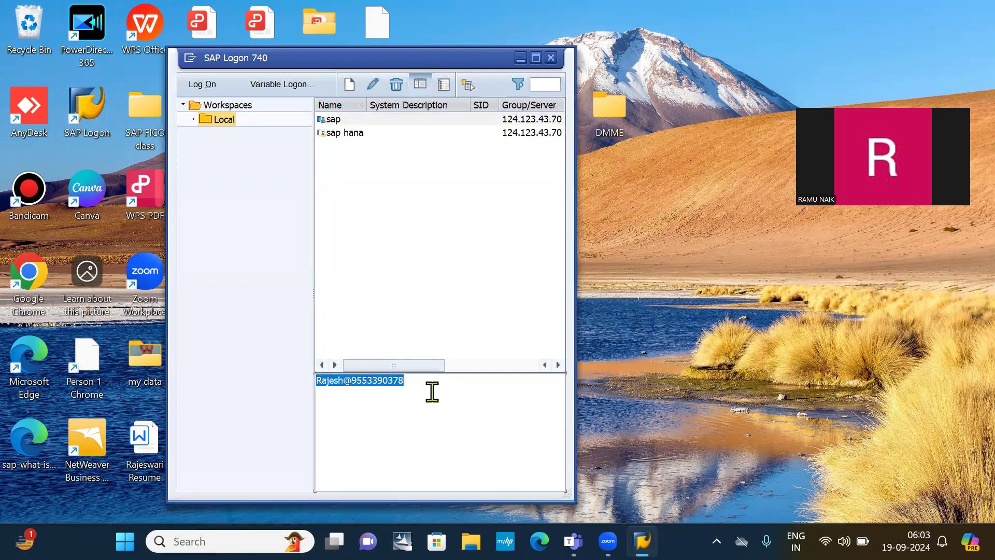
left_click(432, 392)
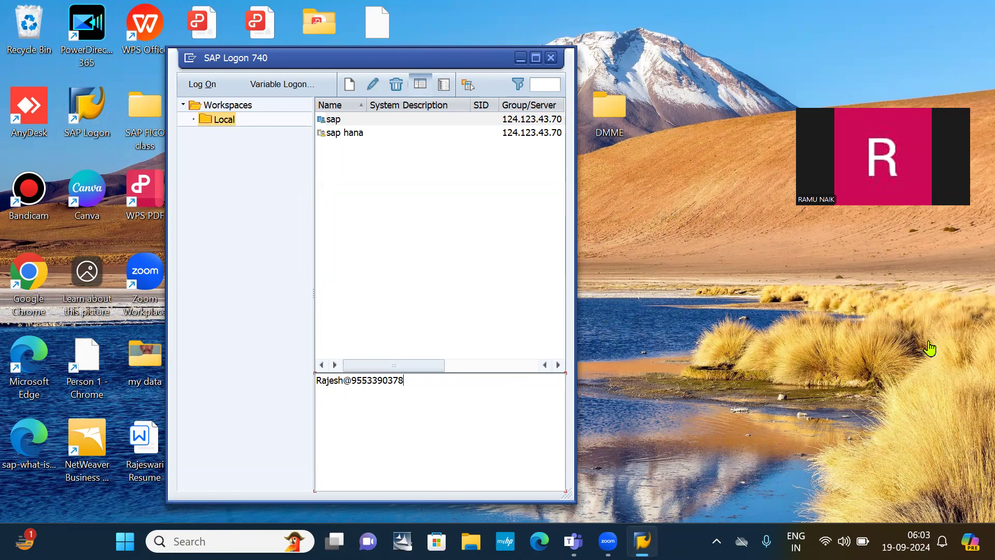
left_click(904, 432)
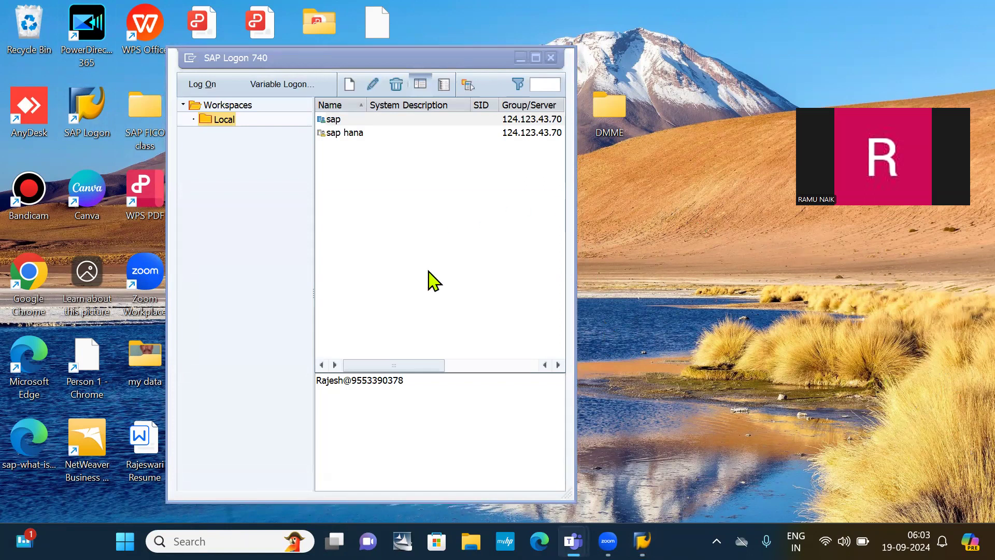
left_click(423, 124)
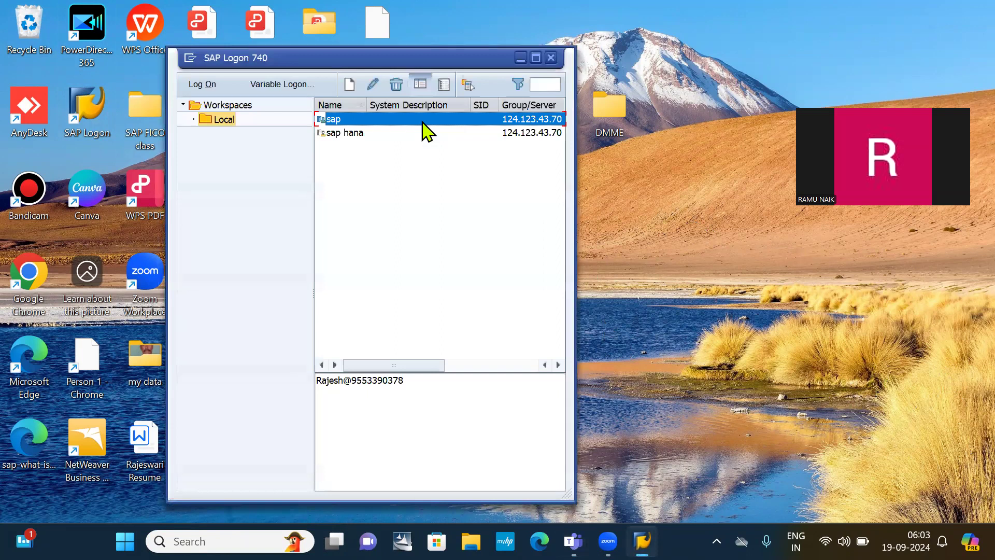
double_click(423, 123)
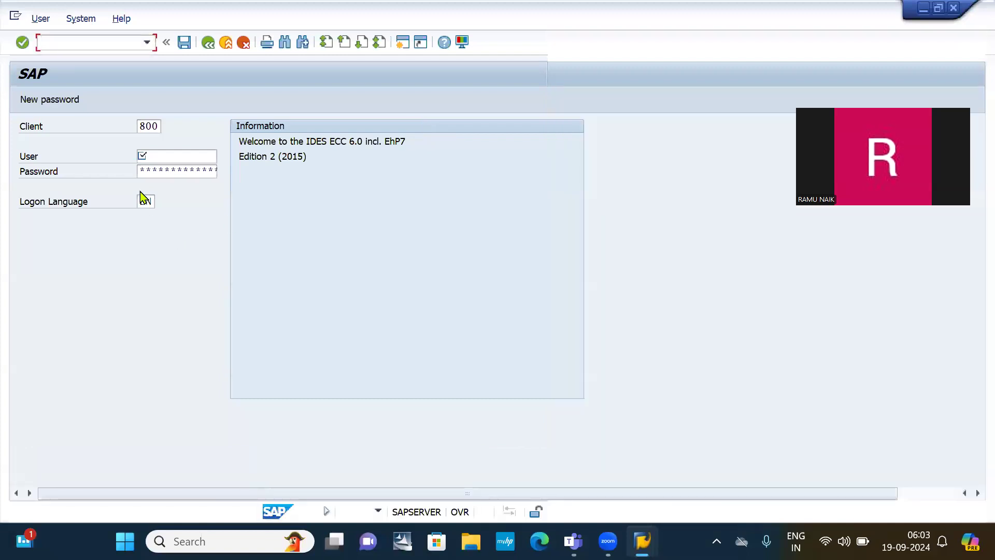
Log on to SAP client 800 with the user ID and the account password.
left_click(192, 157)
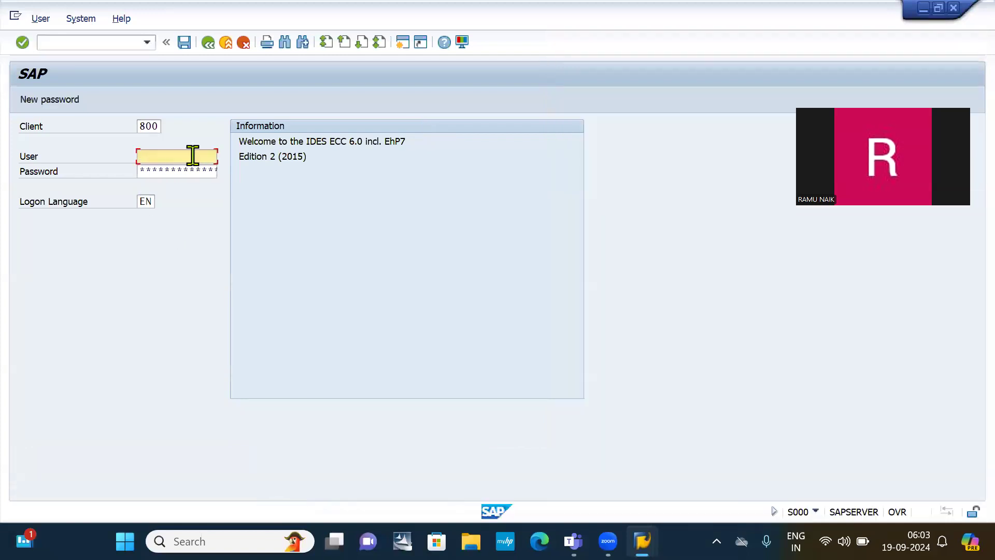
left_click(194, 157)
left_click(195, 176)
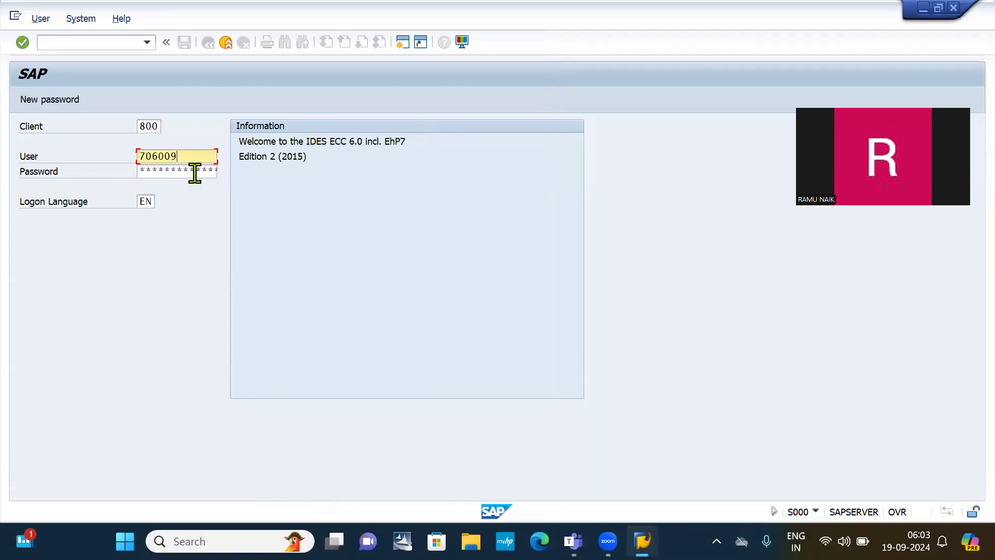
left_click(195, 174)
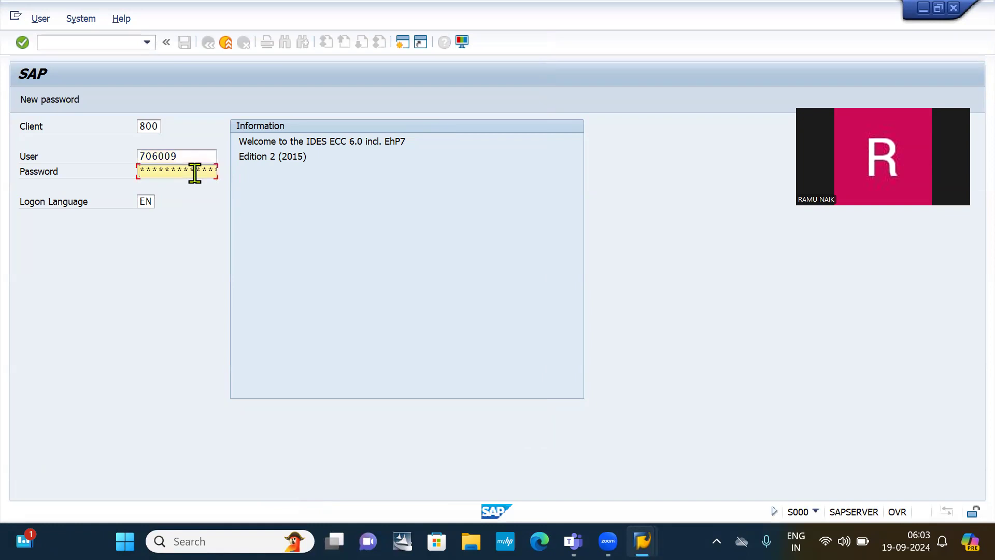
key("Return")
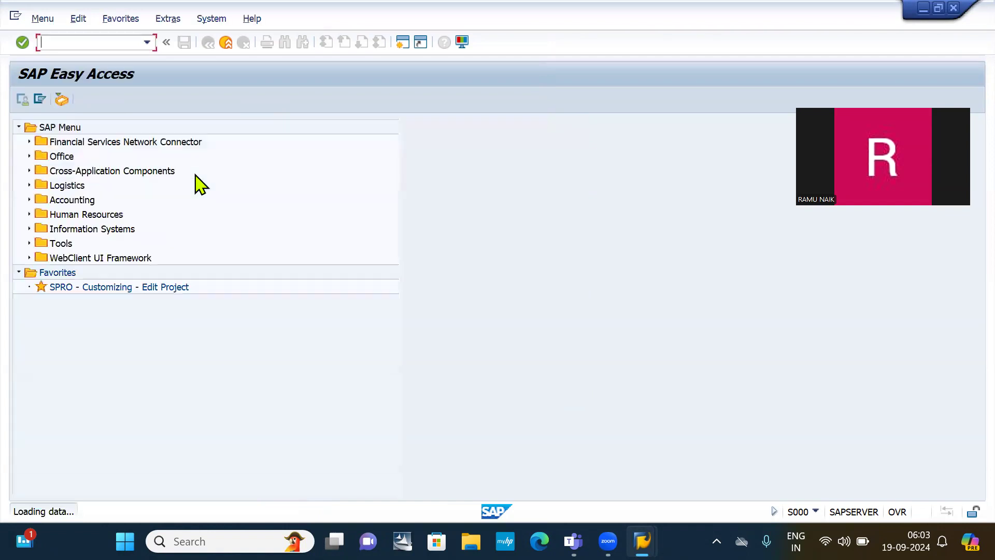
Switch to the SAP FICO Meeting in Microsoft Teams and share the entire screen.
left_click(925, 348)
left_click(849, 50)
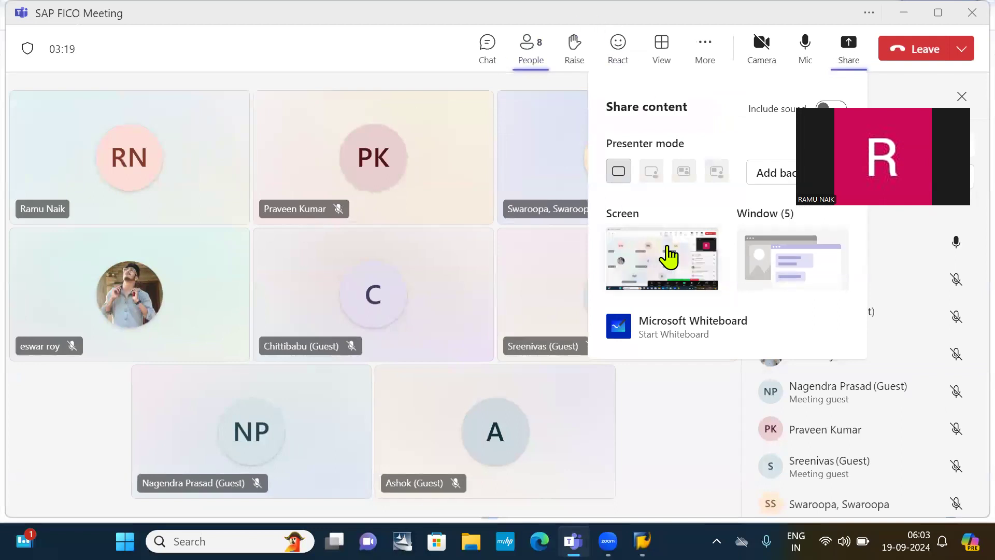
left_click(669, 254)
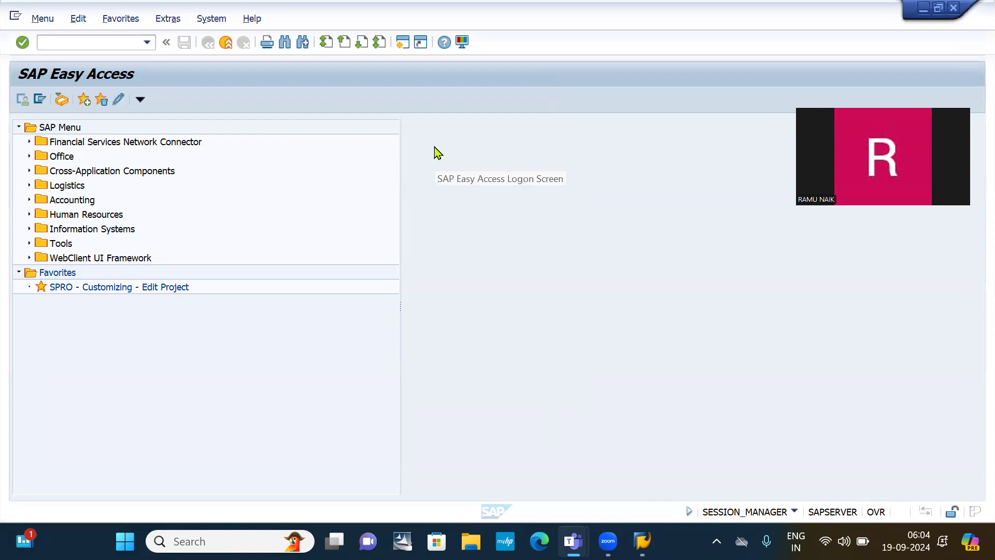
Minimize the SAP Easy Access and SAP Logon windows to return to the desktop.
left_click(80, 43)
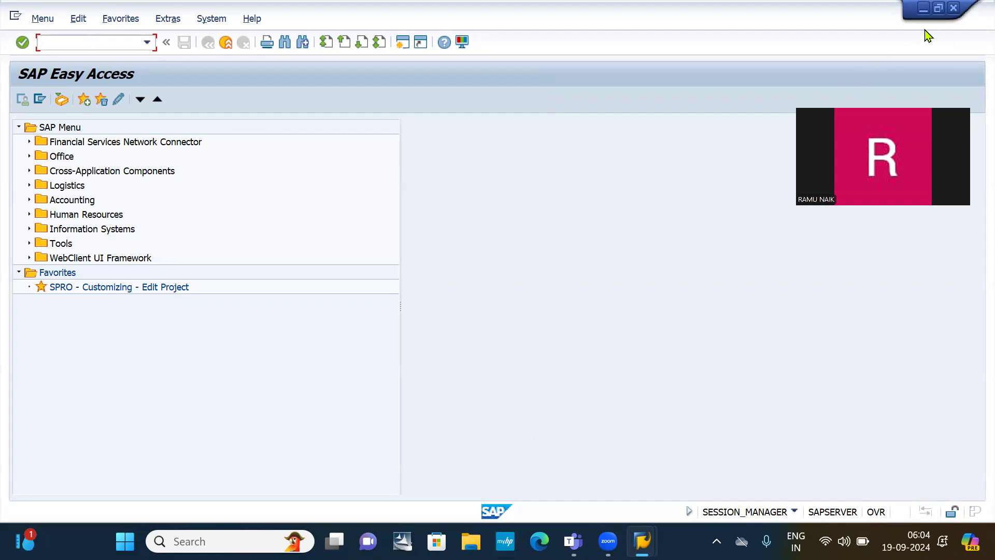
left_click(924, 7)
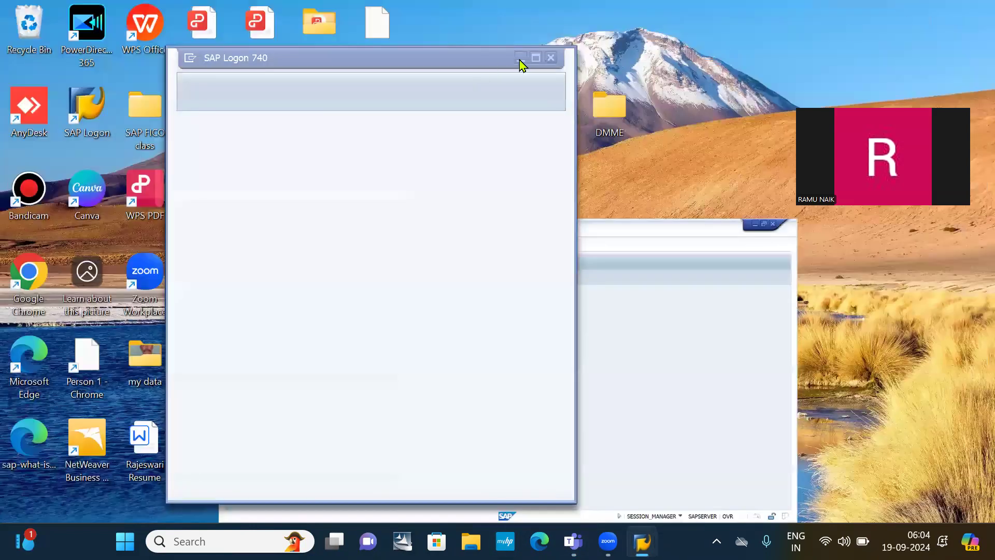
left_click(520, 61)
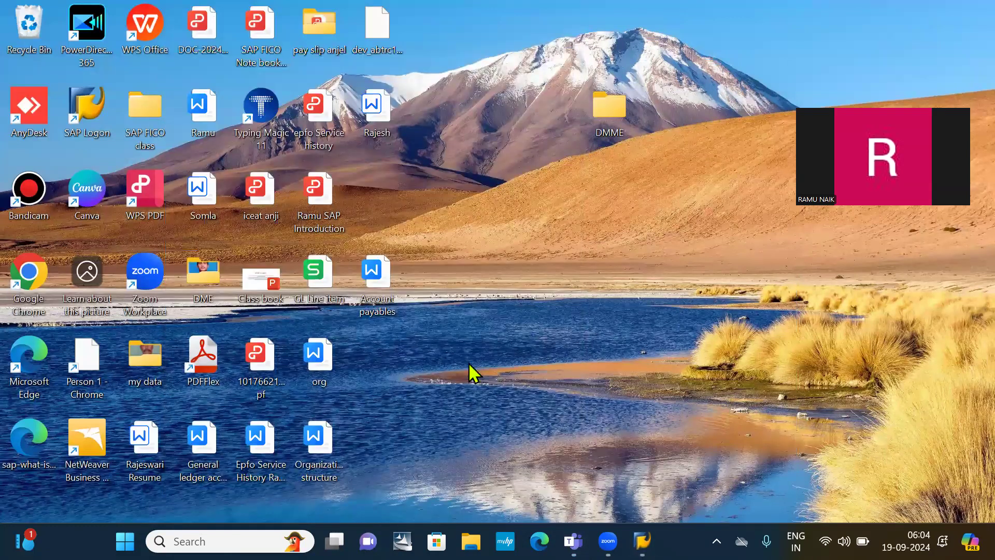
Open the "Account payables" desktop document in Word and maximize its window.
right_click(379, 268)
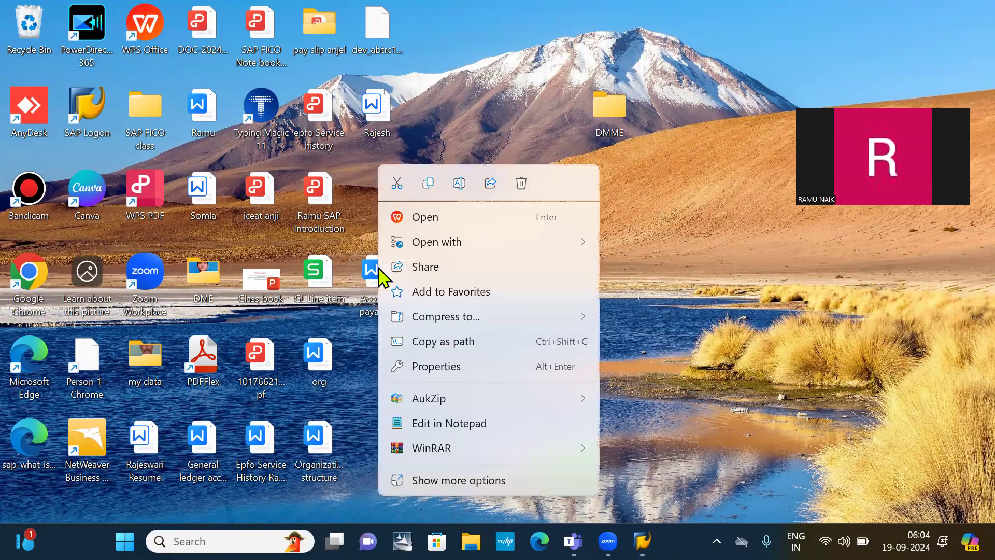
mouse_move(580, 248)
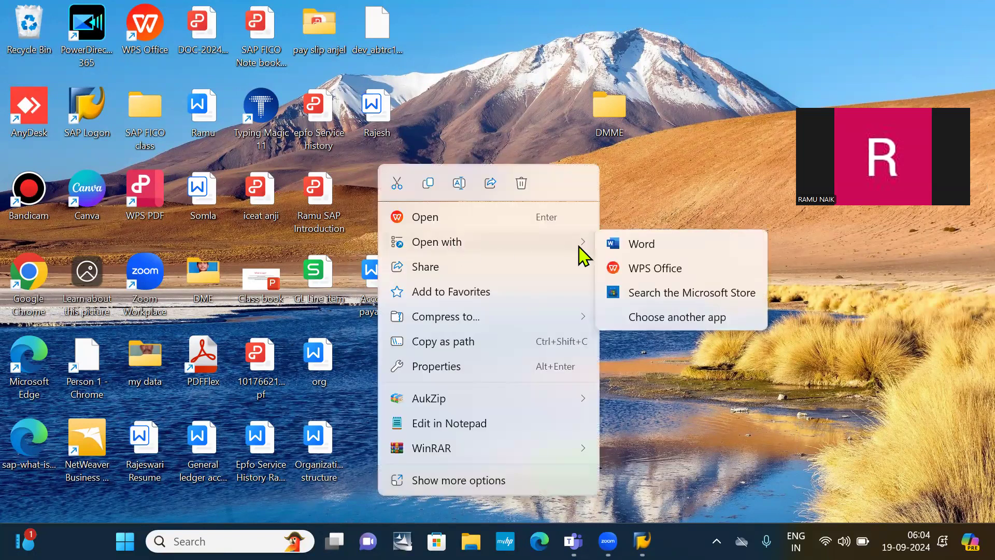
left_click(649, 246)
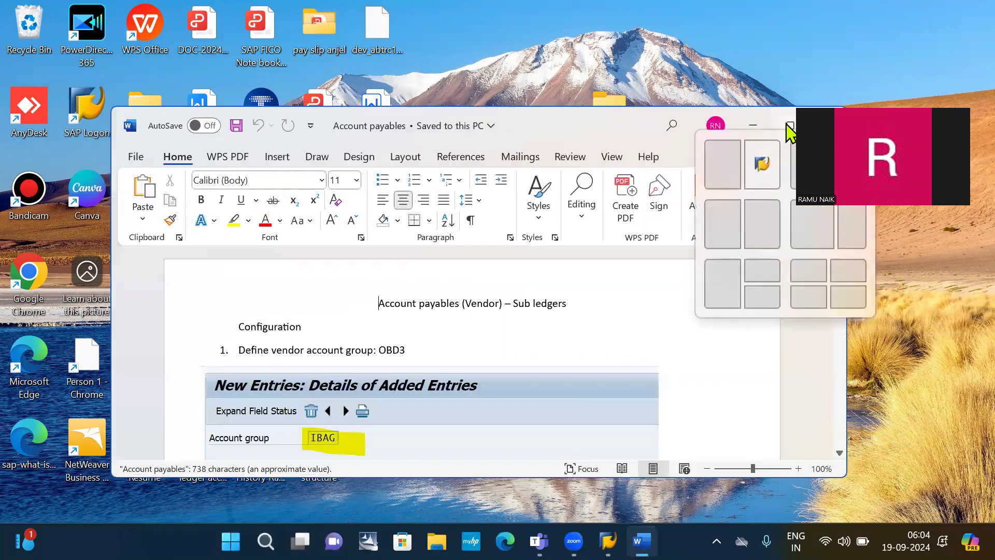
left_click(789, 125)
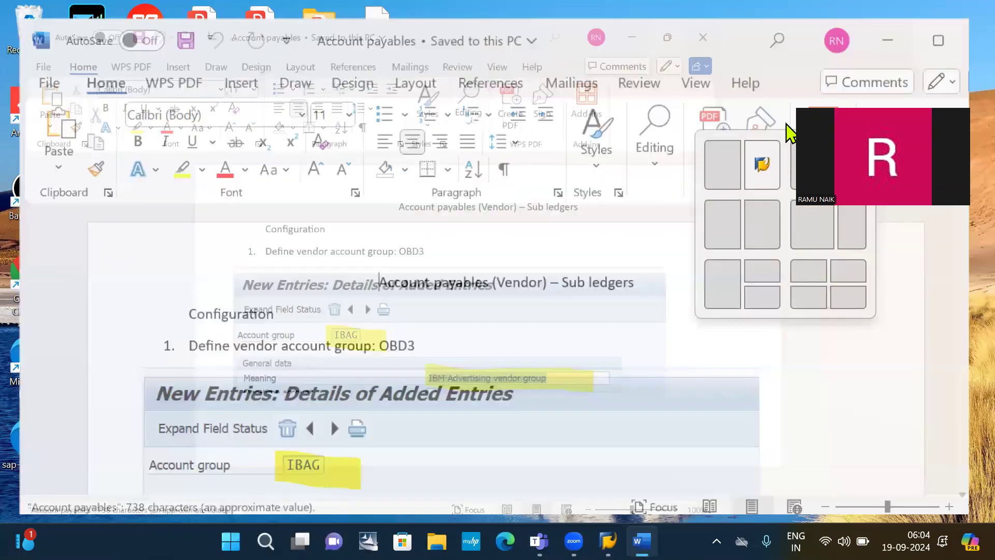
Look through the Account payables document down to the closing FB03 and FBL1N notes on the last page.
scroll(477, 328, "down", 10)
scroll(477, 328, "down", 20)
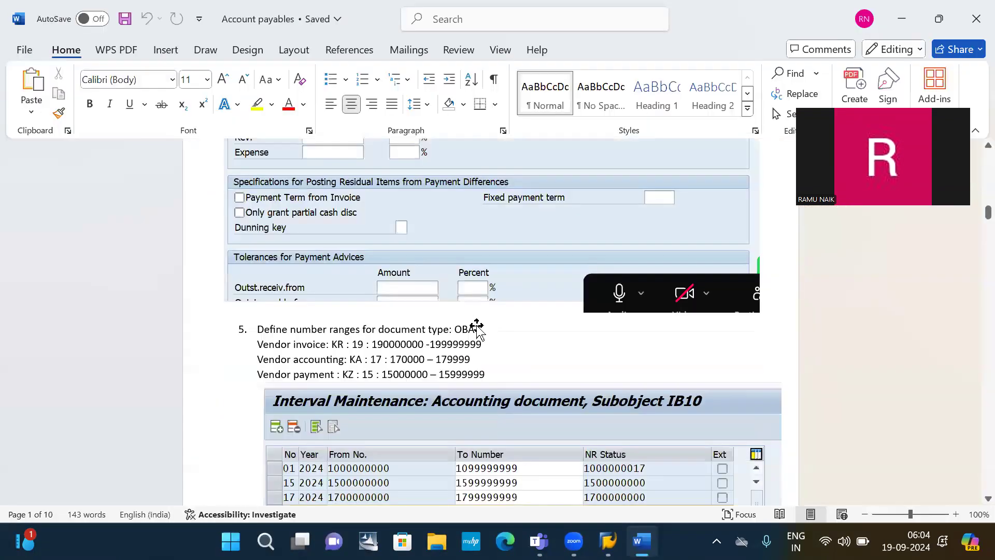
scroll(477, 327, "down", 20)
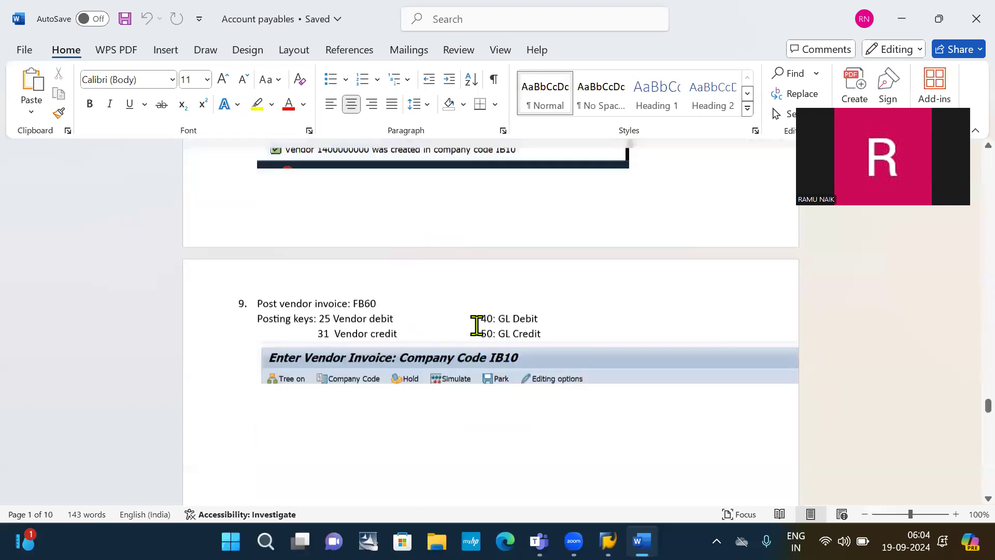
scroll(477, 325, "up", 5)
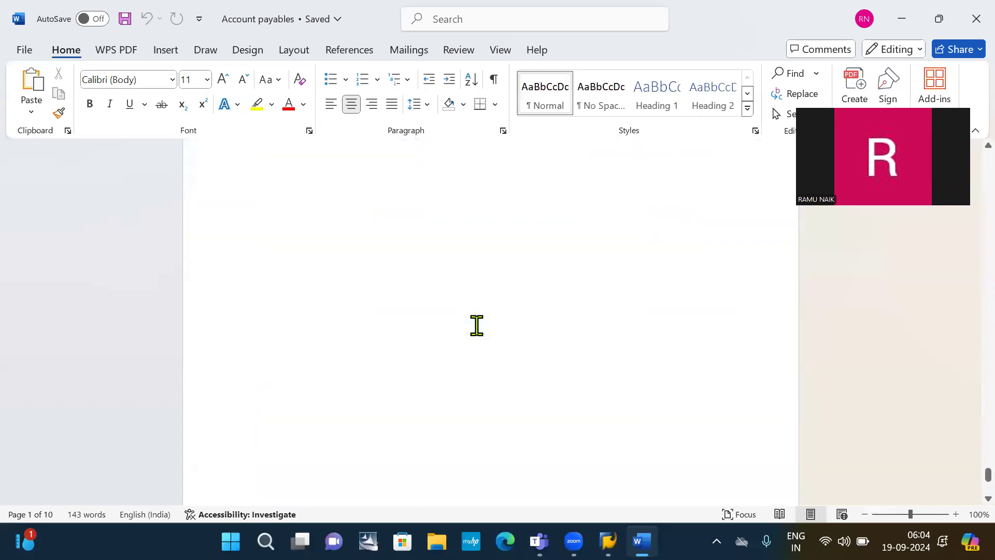
scroll(477, 326, "up", 6)
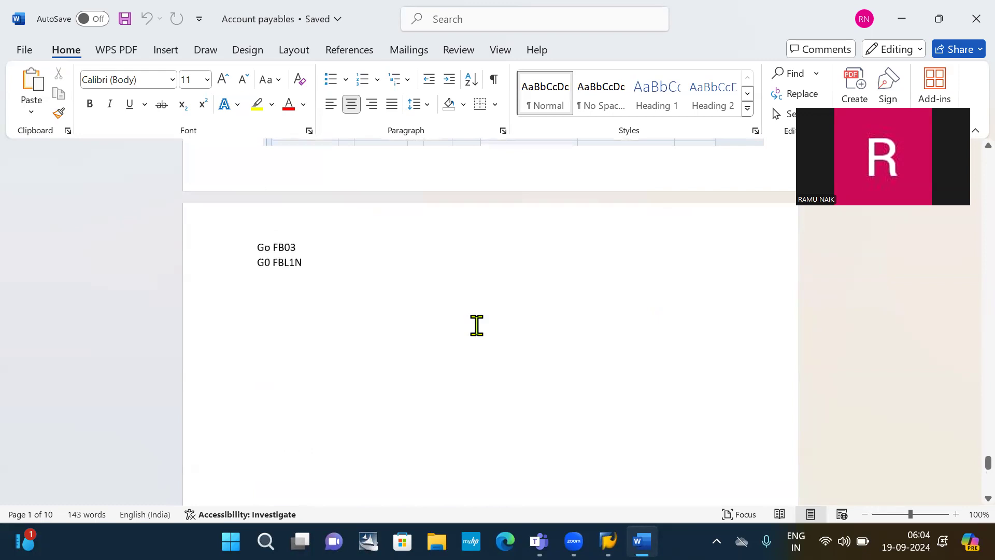
scroll(477, 328, "up", 1)
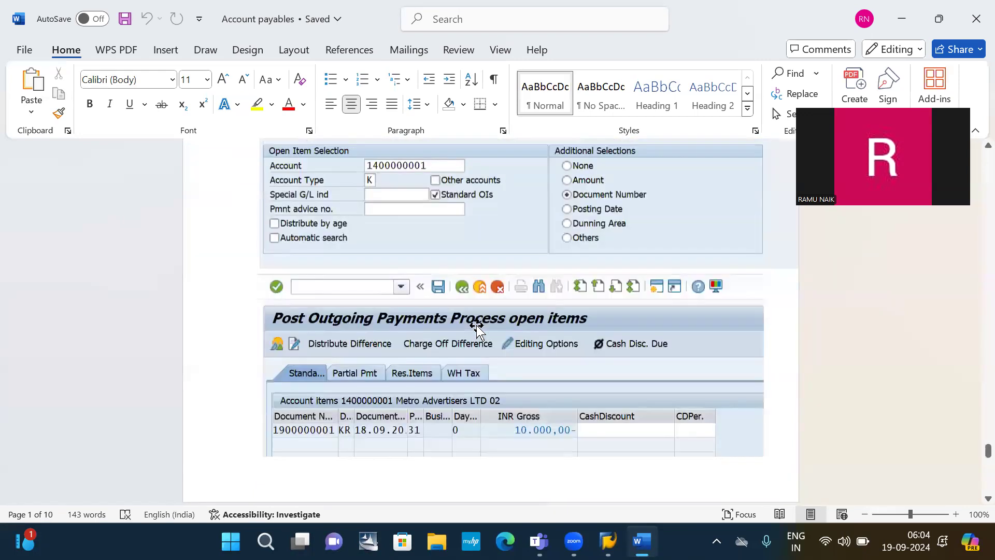
scroll(476, 326, "down", 5)
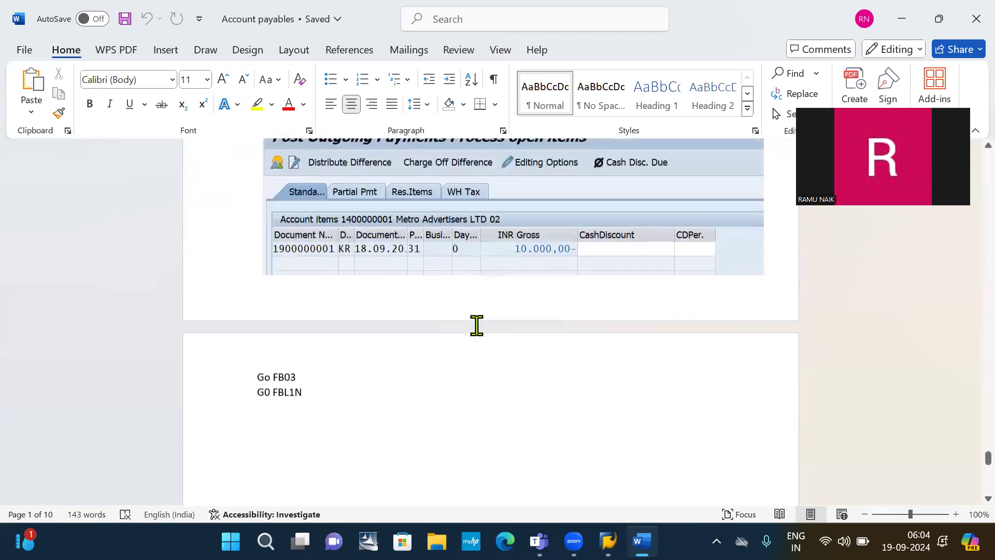
left_click(294, 435)
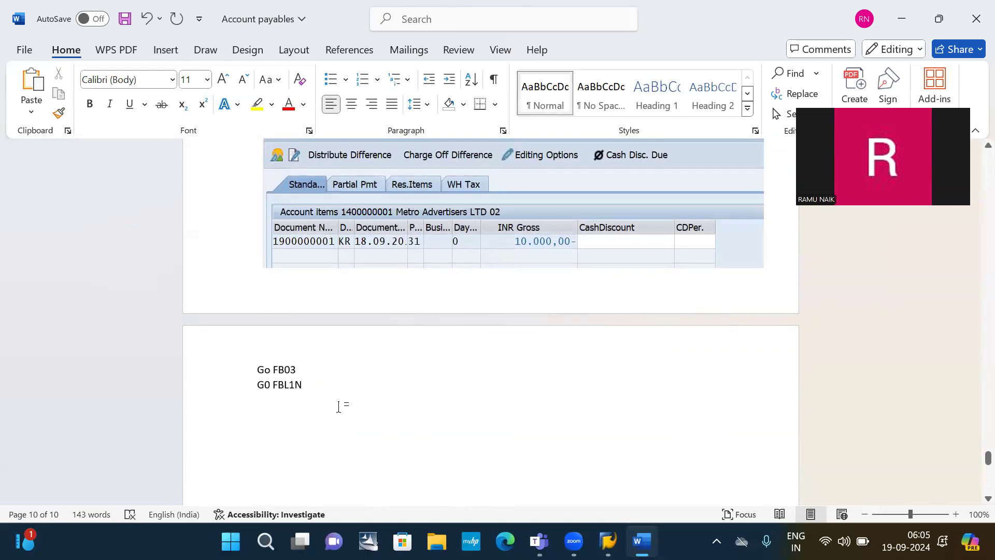
Switch back to SAP Easy Access and start transaction FK01 to create a vendor.
key("alt+Tab")
key("alt+Tab")
key("alt+Tab")
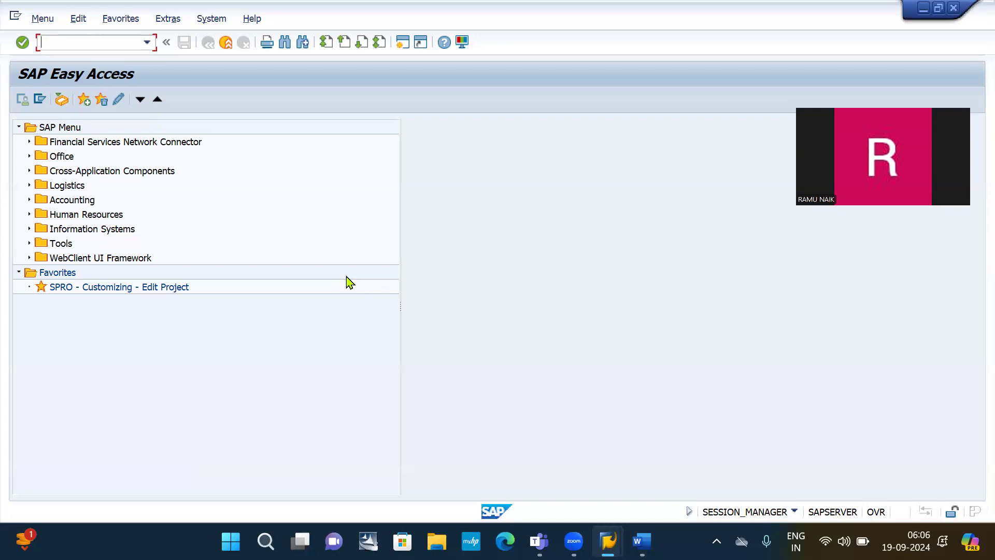
type("fk01")
key("Return")
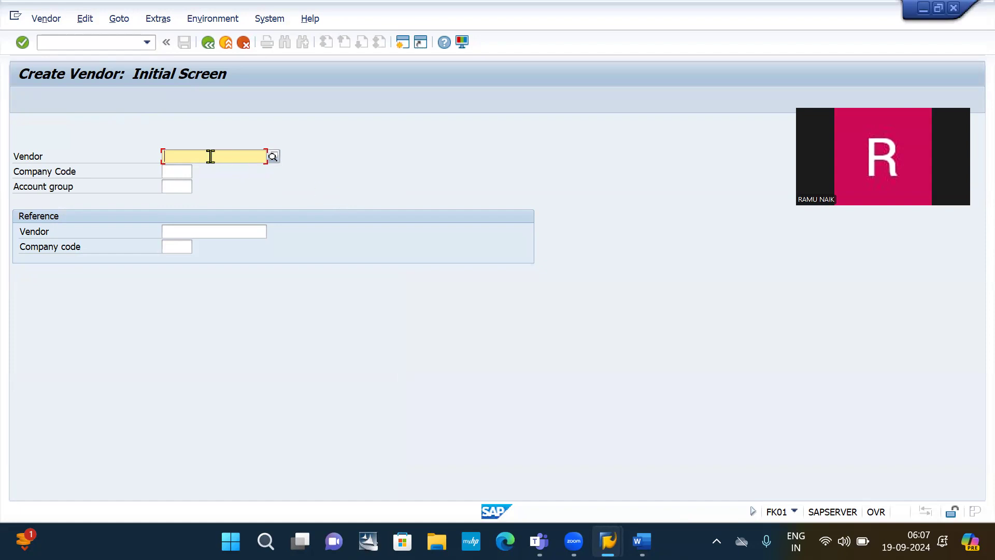
type("2000001")
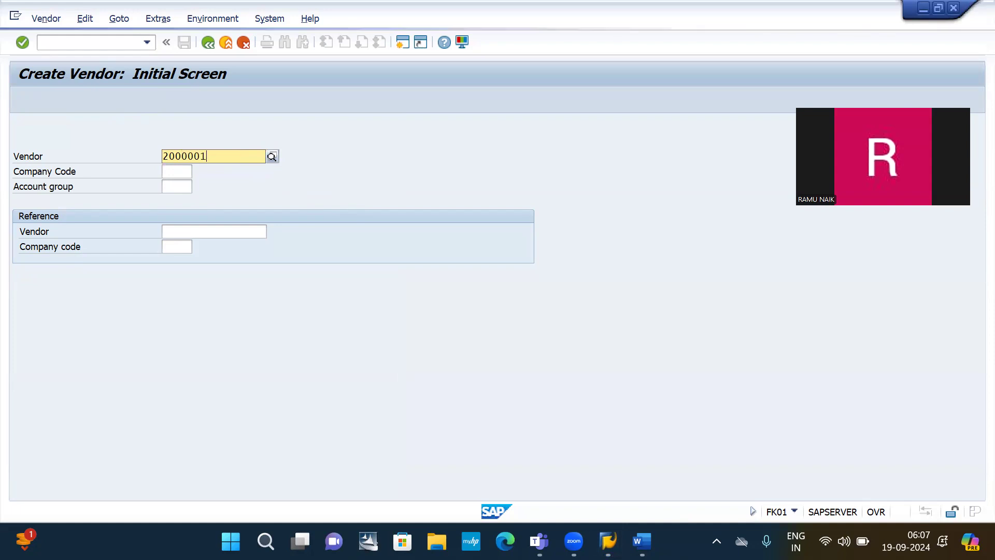
type("2000000000000")
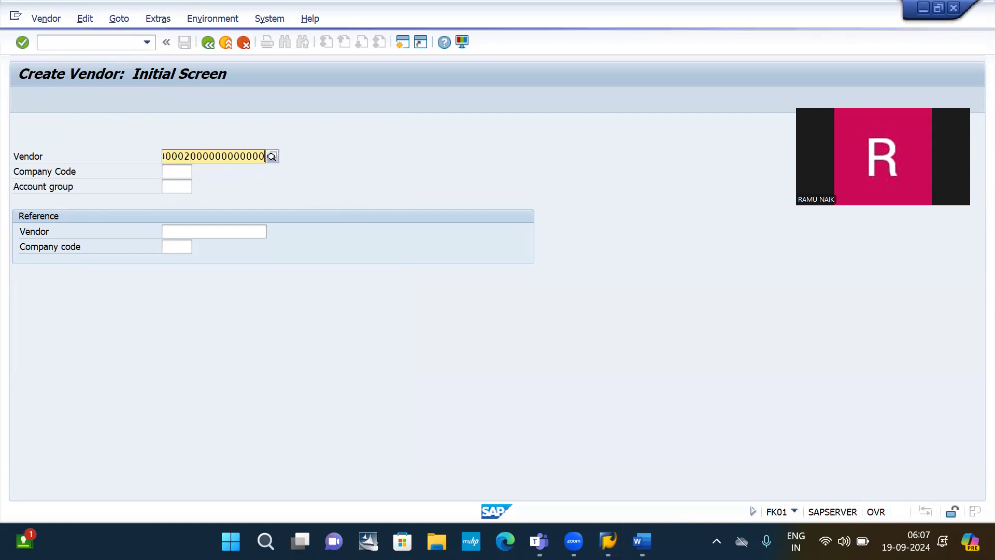
key("BackSpace")
key("BackSpace")
key("BackSpace")
key("BackSpace")
key("BackSpace")
key("BackSpace")
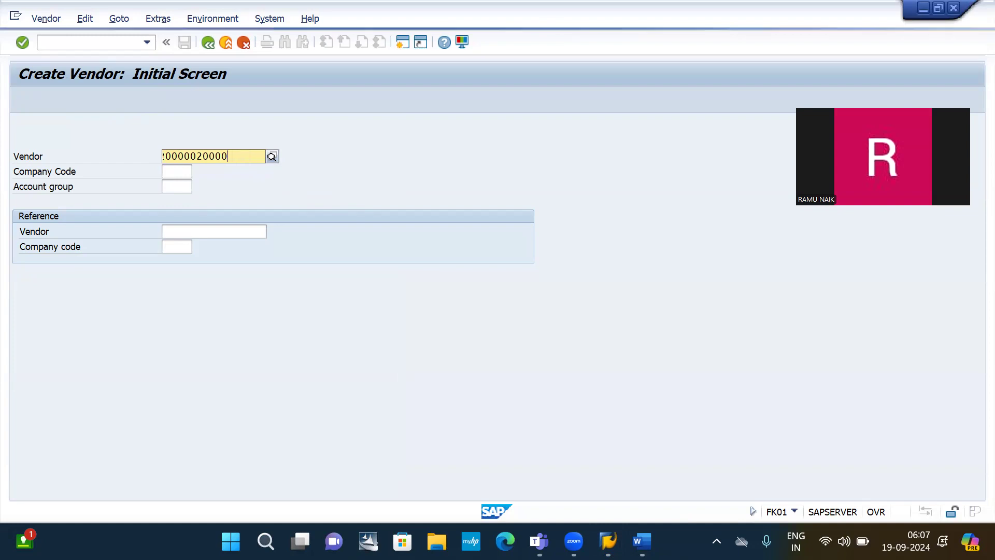
key("BackSpace")
key("BackSpace")
key("BackSpace")
key("BackSpace")
key("BackSpace")
key("BackSpace")
key("BackSpace")
key("BackSpace")
key("BackSpace")
key("BackSpace")
key("BackSpace")
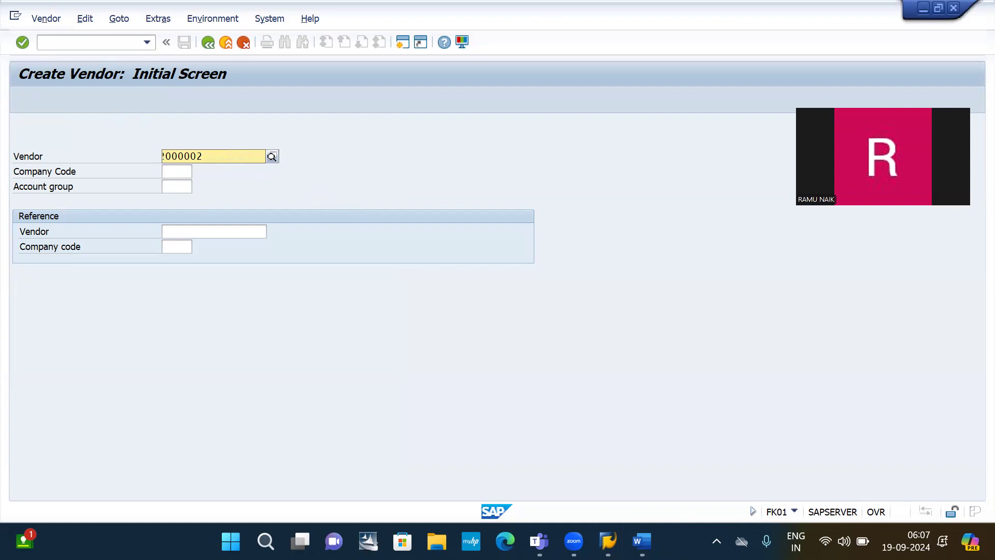
left_click(210, 156)
type("9999999999")
key("BackSpace")
key("BackSpace")
key("BackSpace")
key("BackSpace")
key("BackSpace")
key("BackSpace")
key("BackSpace")
key("BackSpace")
key("BackSpace")
key("BackSpace")
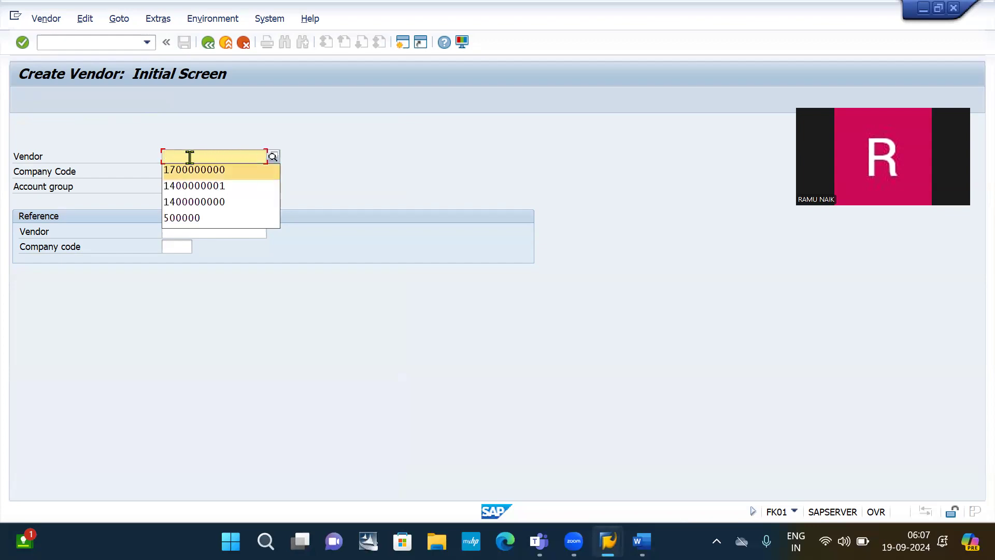
Switch to the SAP FICO Meeting in Teams, admit both guests waiting in the lobby and minimize the meeting window.
left_click(205, 157)
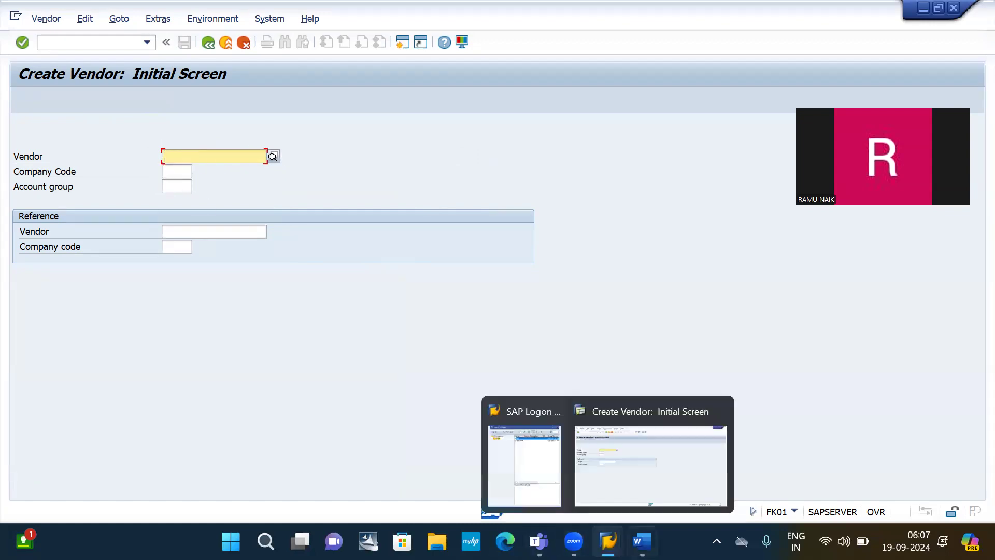
mouse_move(642, 541)
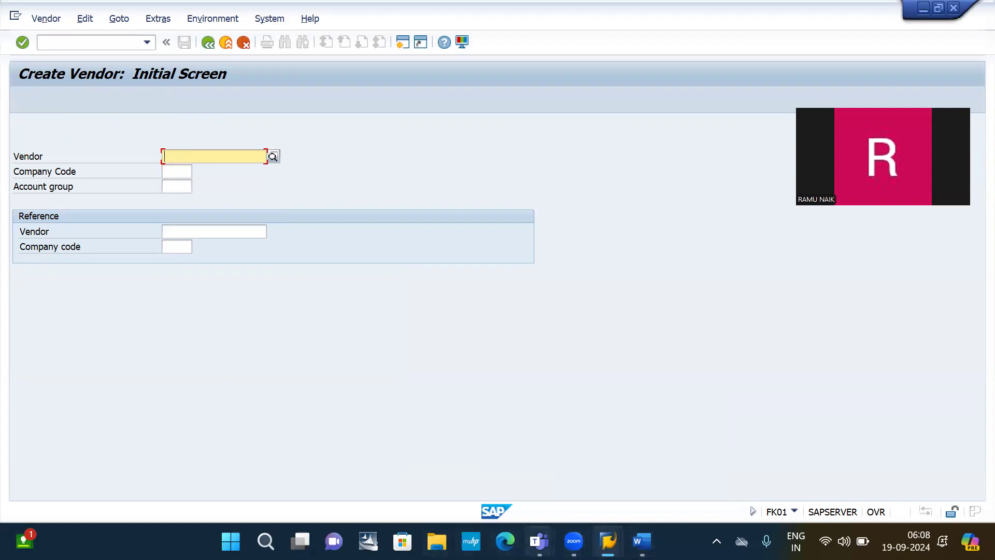
mouse_move(539, 541)
left_click(644, 459)
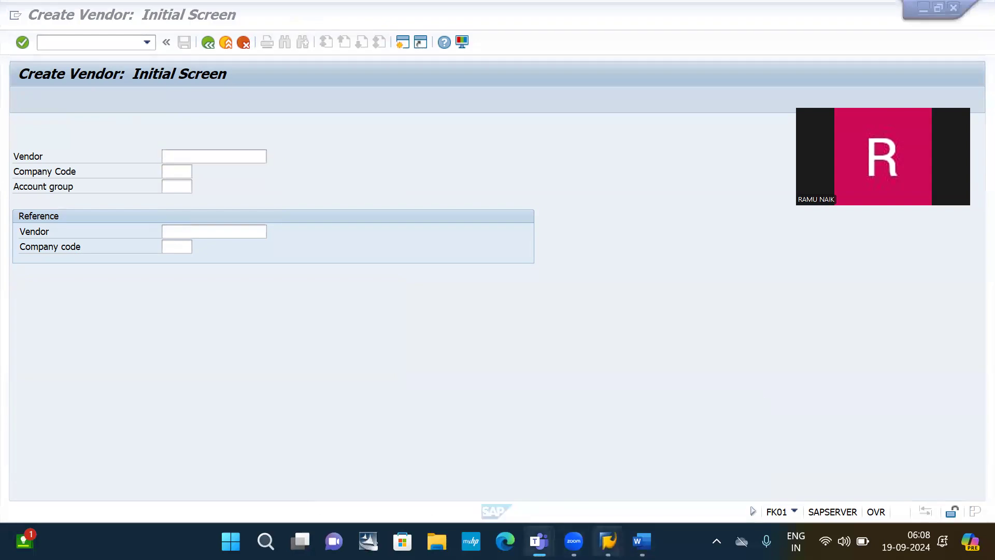
mouse_move(608, 541)
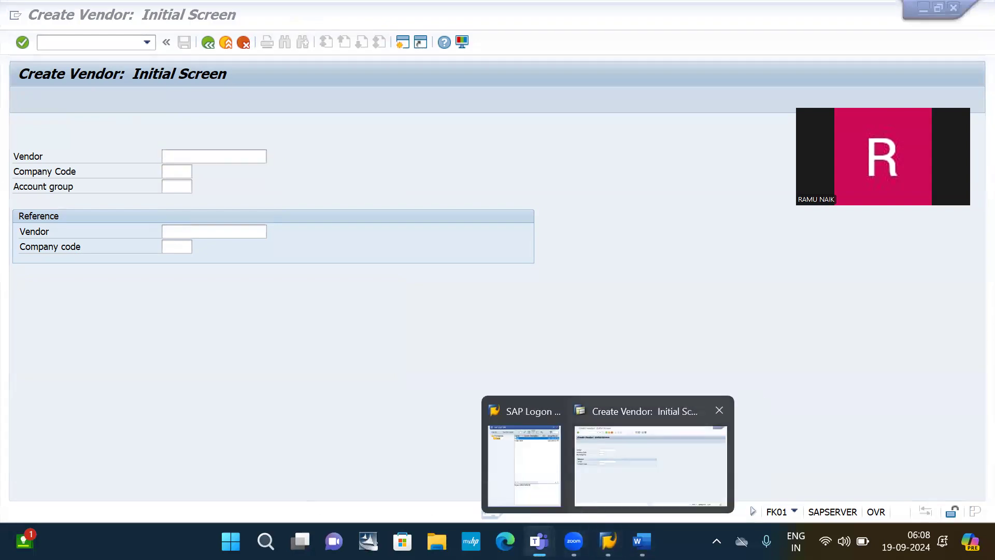
mouse_move(540, 542)
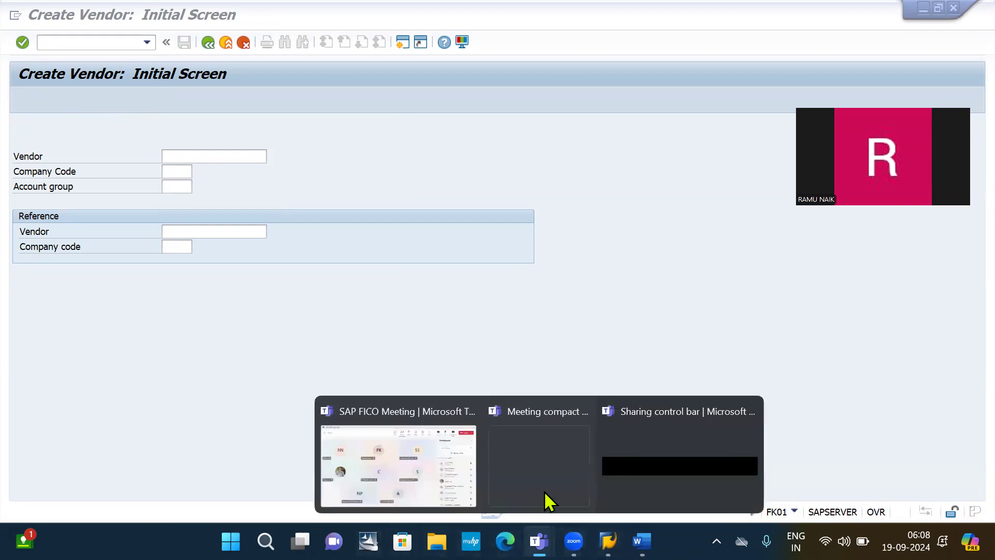
left_click(388, 470)
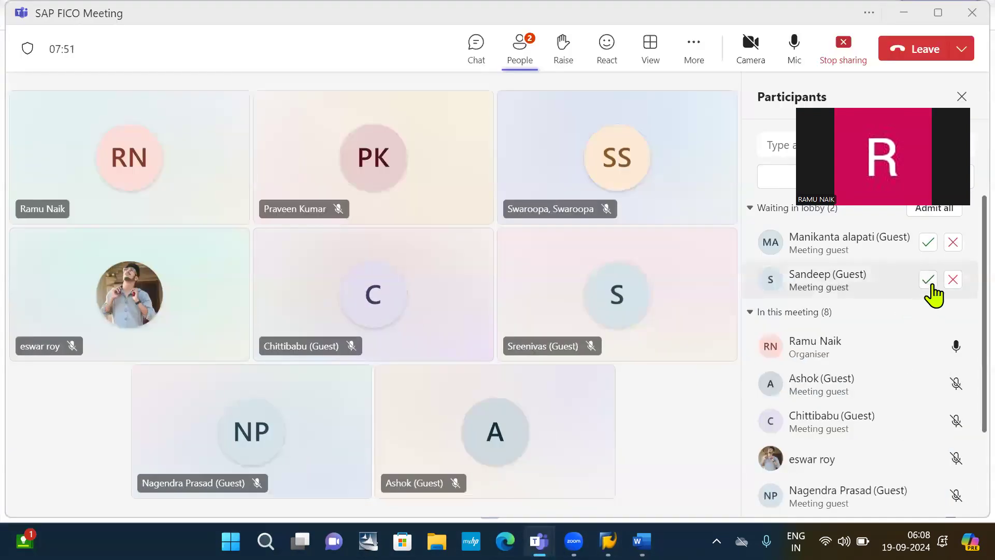
left_click(928, 280)
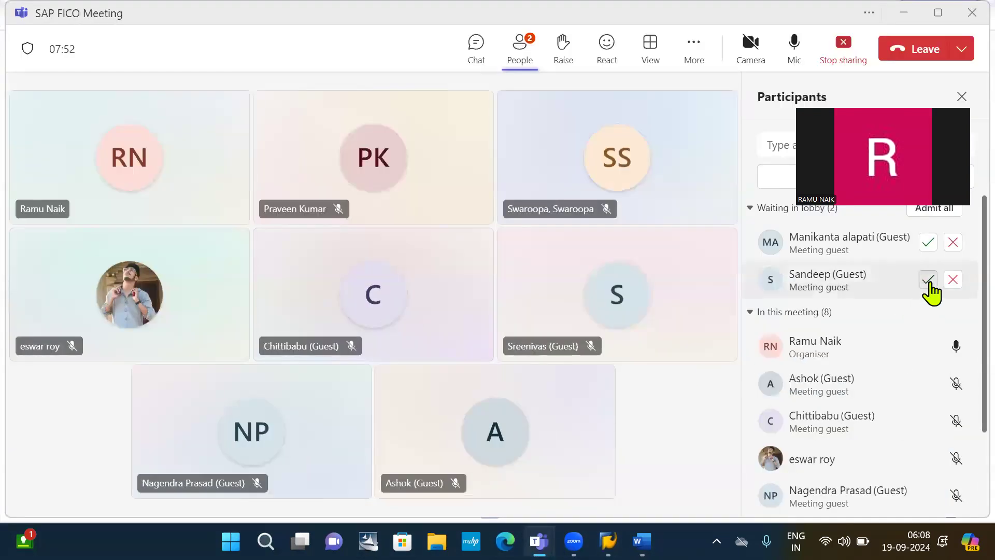
left_click(929, 249)
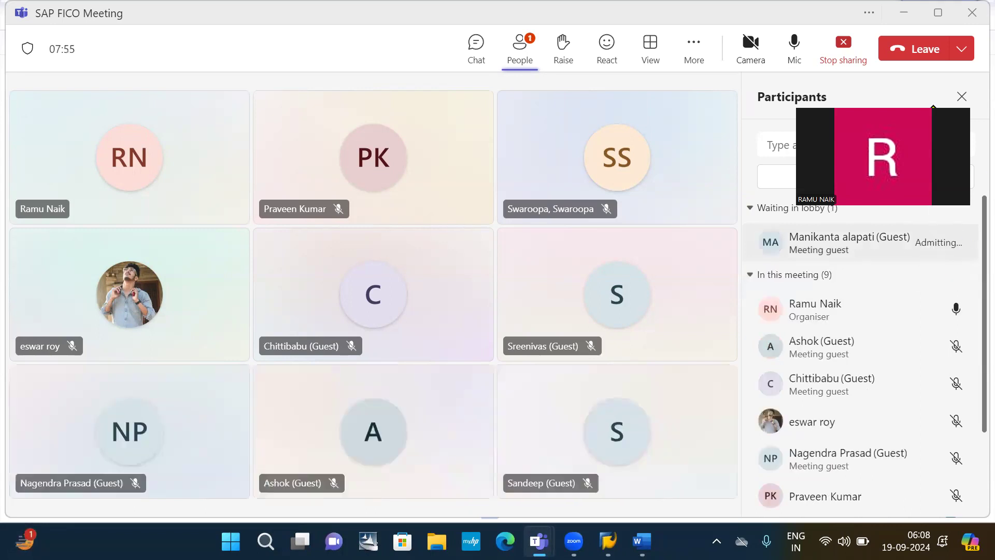
left_click(902, 14)
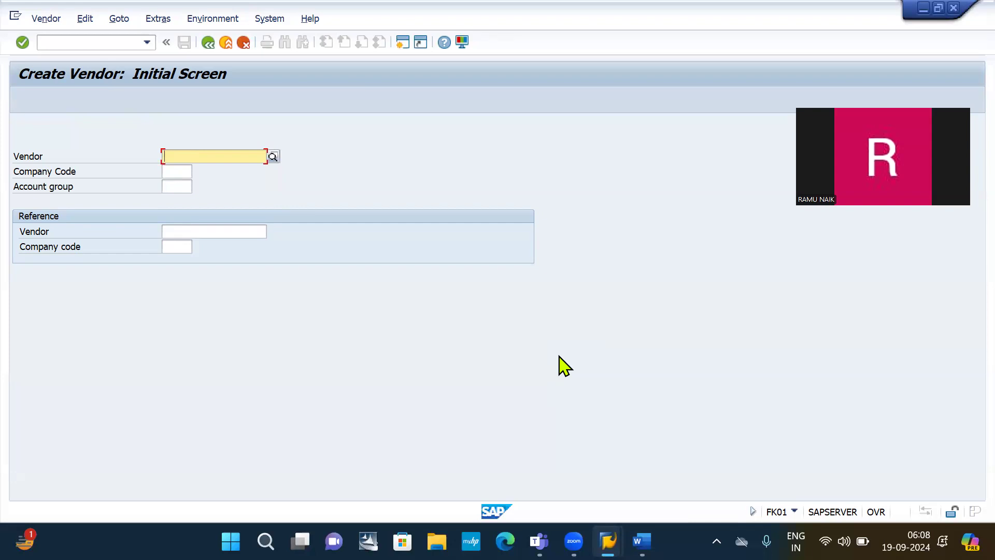
left_click(905, 432)
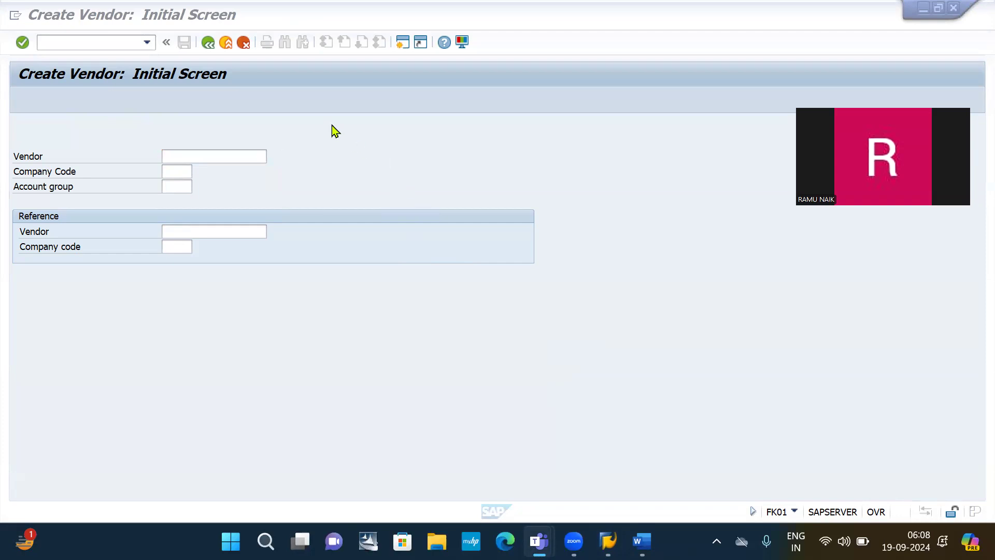
Start transaction XKN1 from Create Vendor and open the vendor number range intervals for maintenance.
left_click(54, 37)
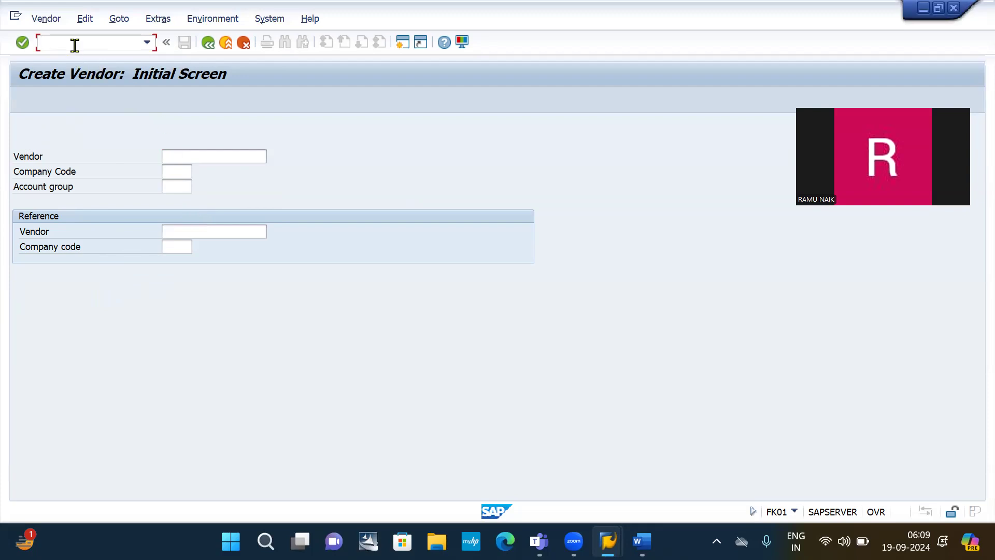
type("/nxkn1")
left_click(905, 423)
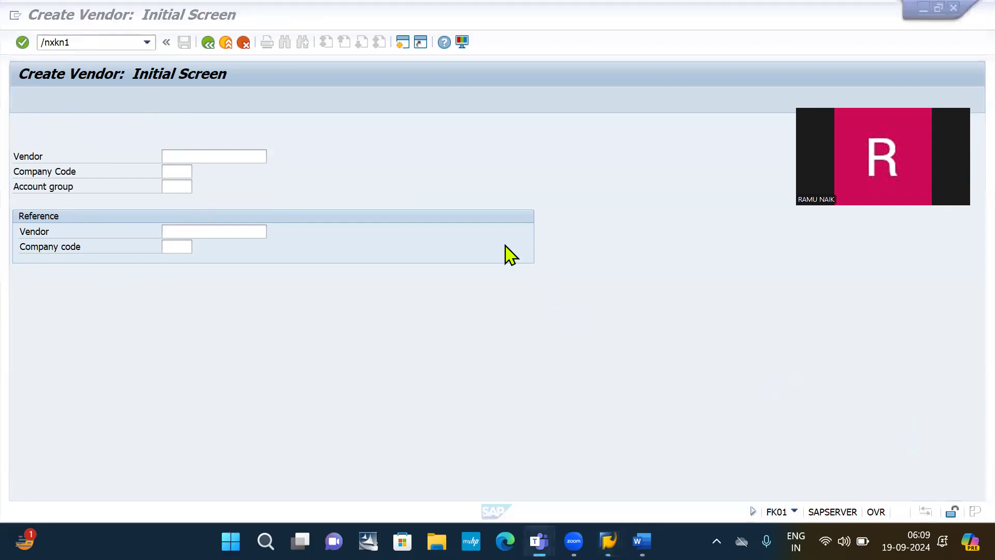
left_click(98, 46)
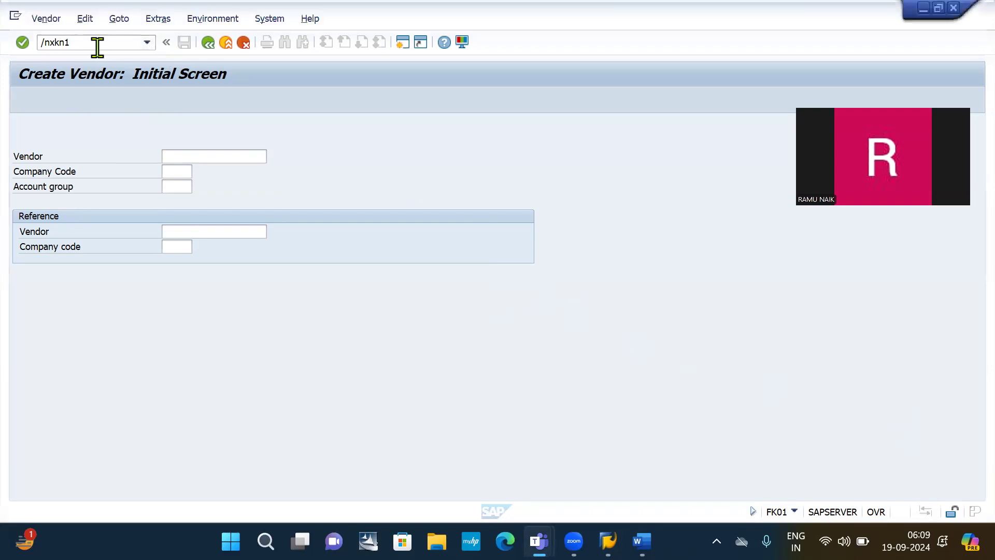
key("Return")
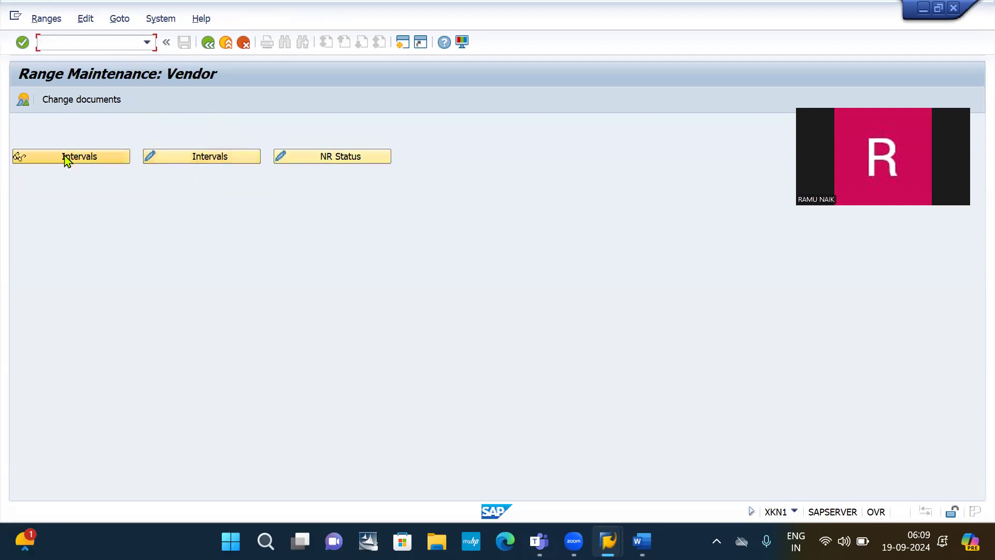
left_click(208, 157)
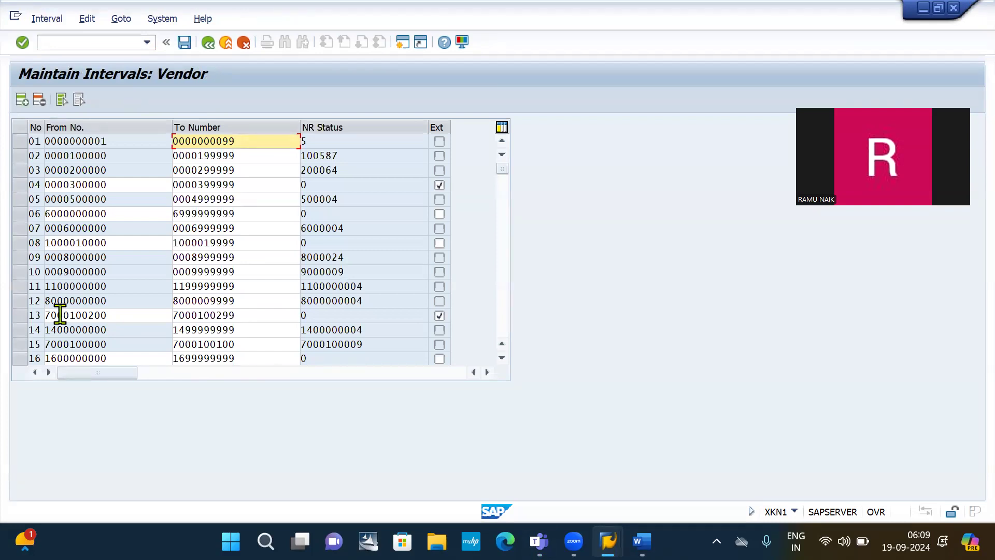
Highlight vendor number range interval 14 for review, clear the selection and return to Range Maintenance.
left_click(18, 332)
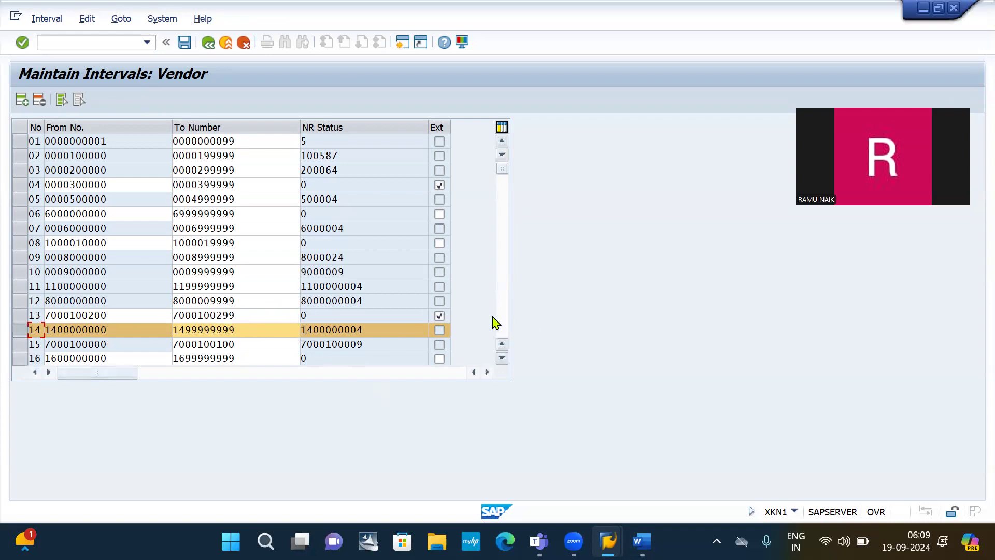
left_click(23, 330)
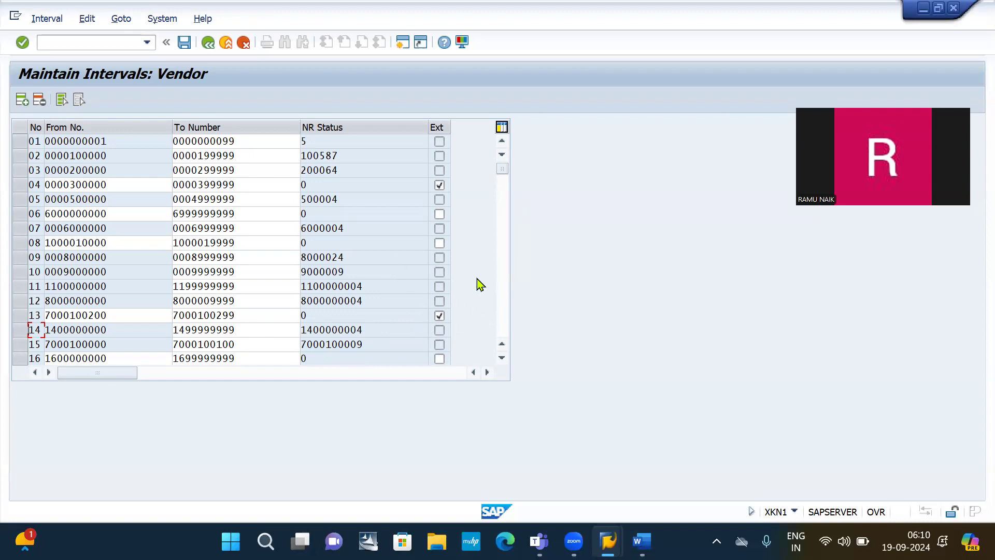
left_click(208, 42)
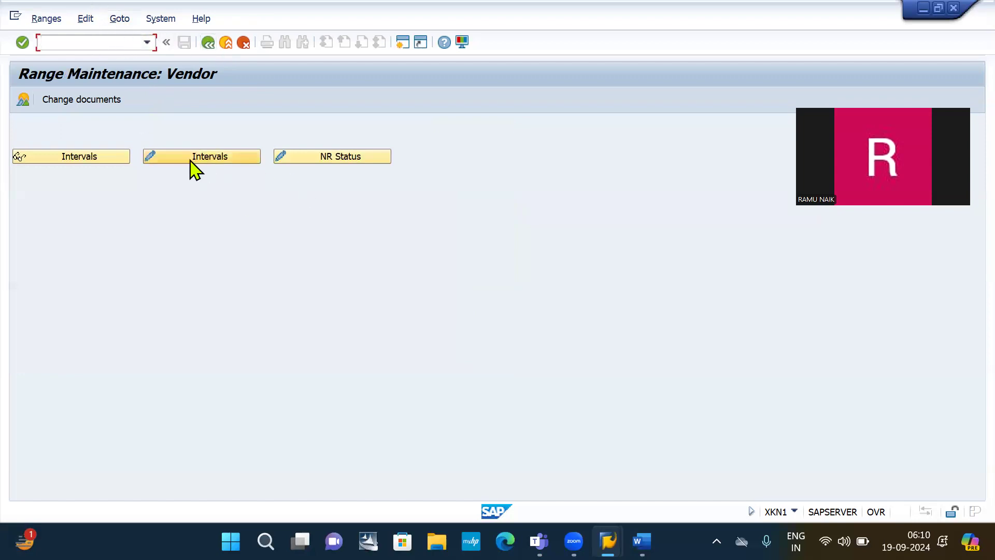
Reopen the vendor intervals for maintenance, try the Ext flag of interval 14 and return to Range Maintenance.
left_click(173, 157)
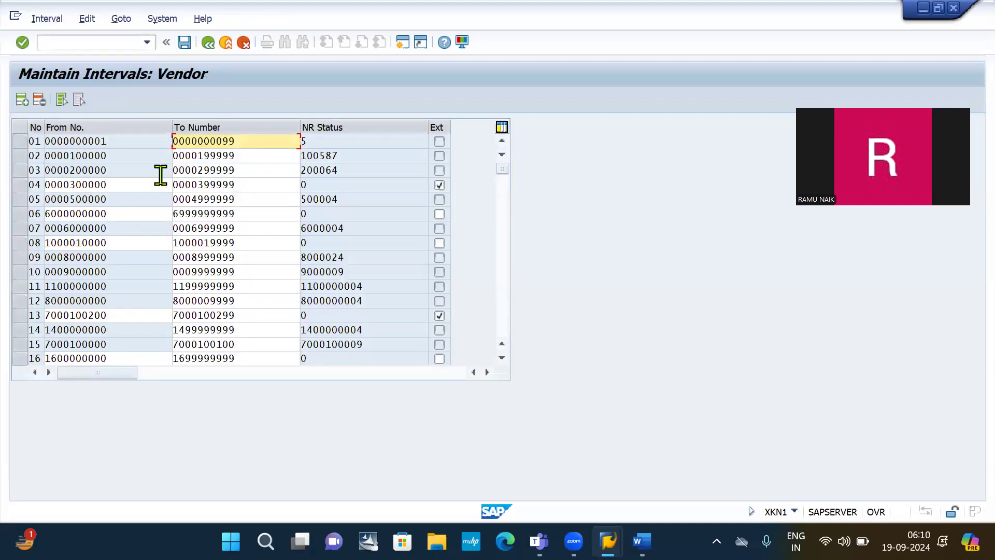
scroll(436, 336, "down", 7)
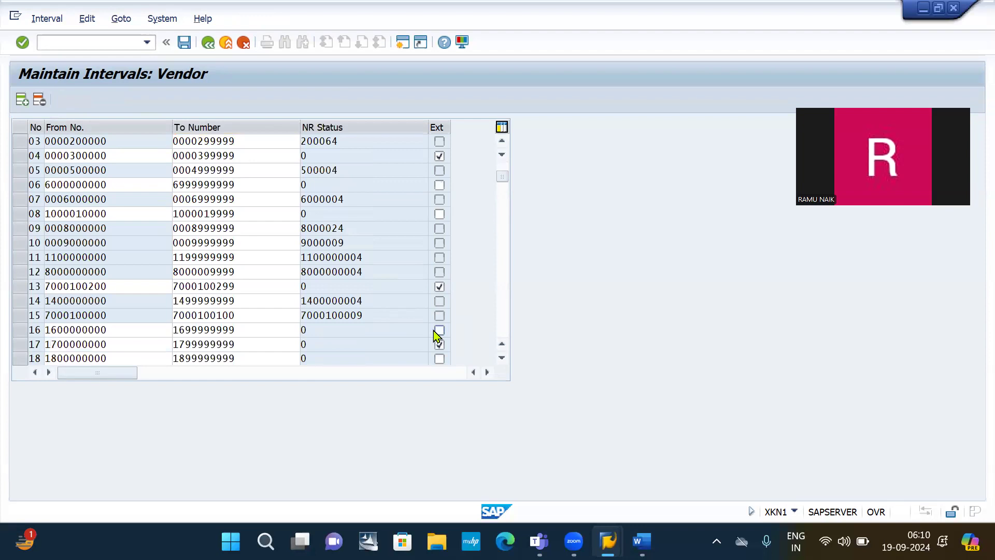
scroll(354, 246, "down", 1)
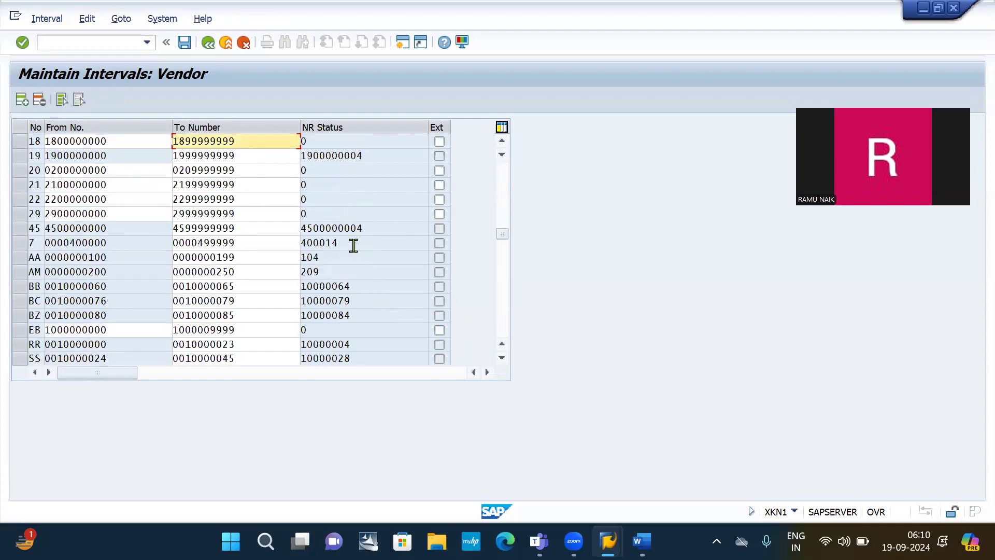
scroll(390, 333, "up", 4)
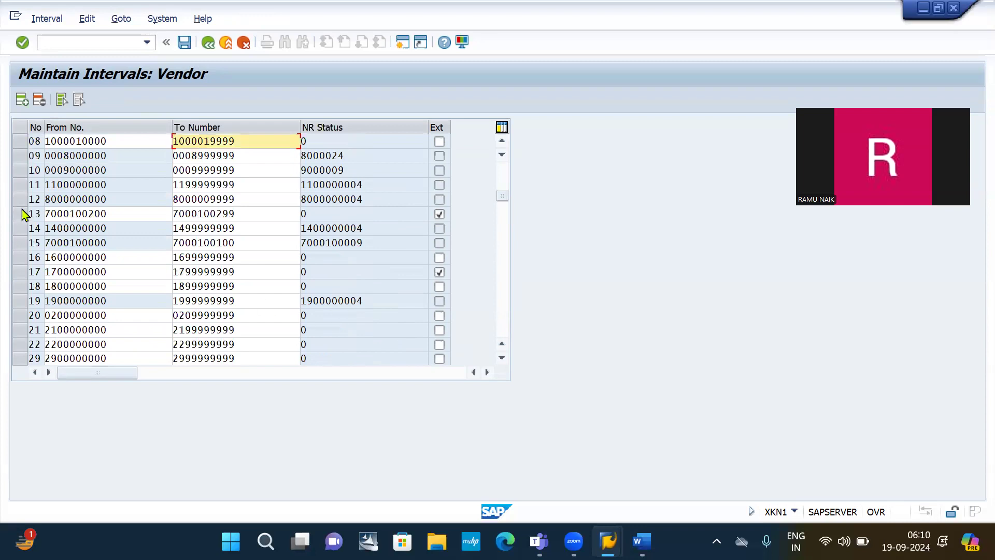
double_click(442, 232)
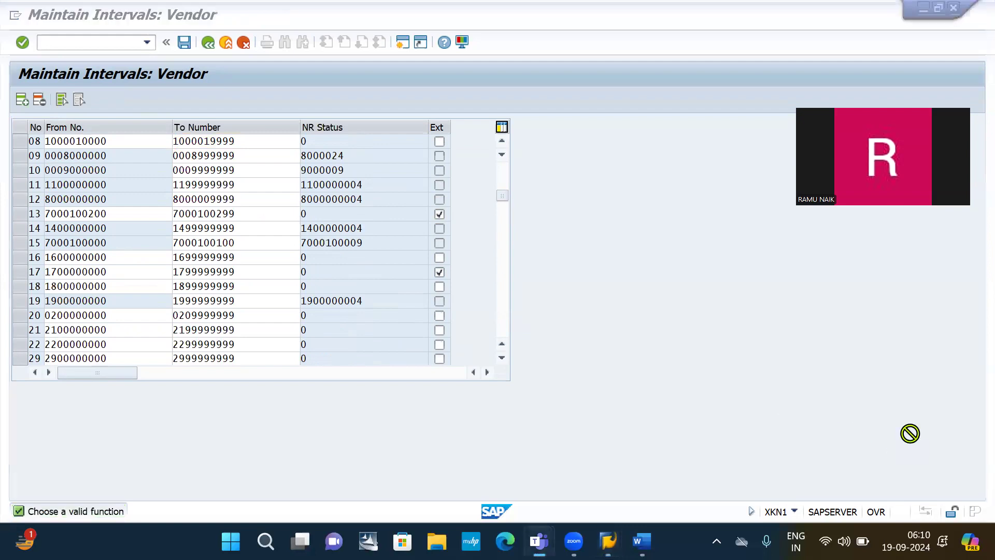
left_click(207, 44)
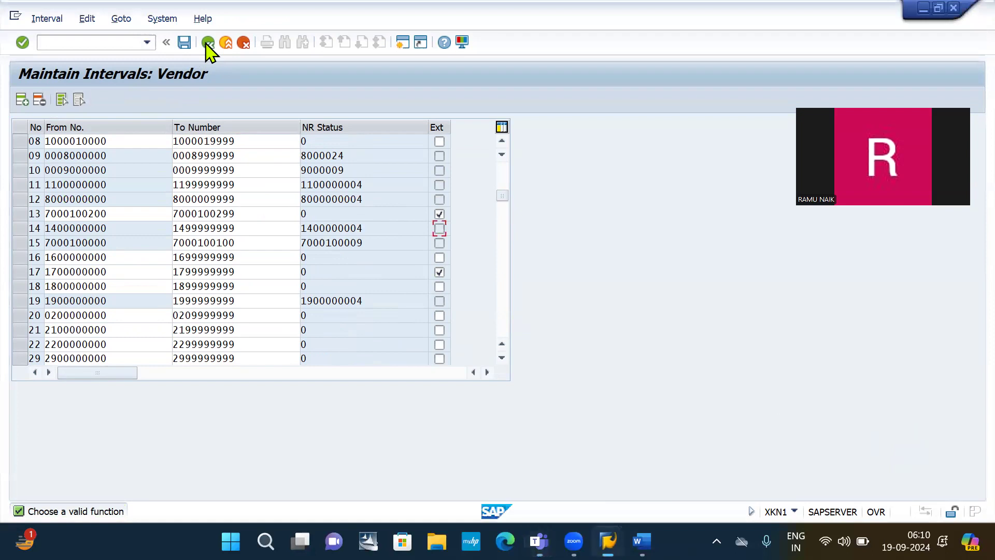
left_click(207, 44)
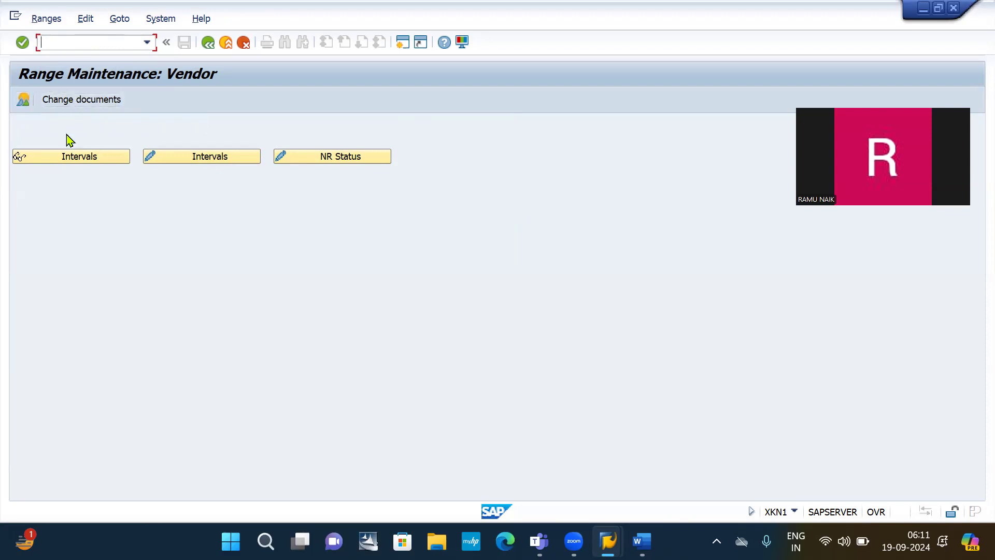
View the vendor intervals in display mode, then reopen them for maintenance and switch to changing the current numbers.
left_click(83, 161)
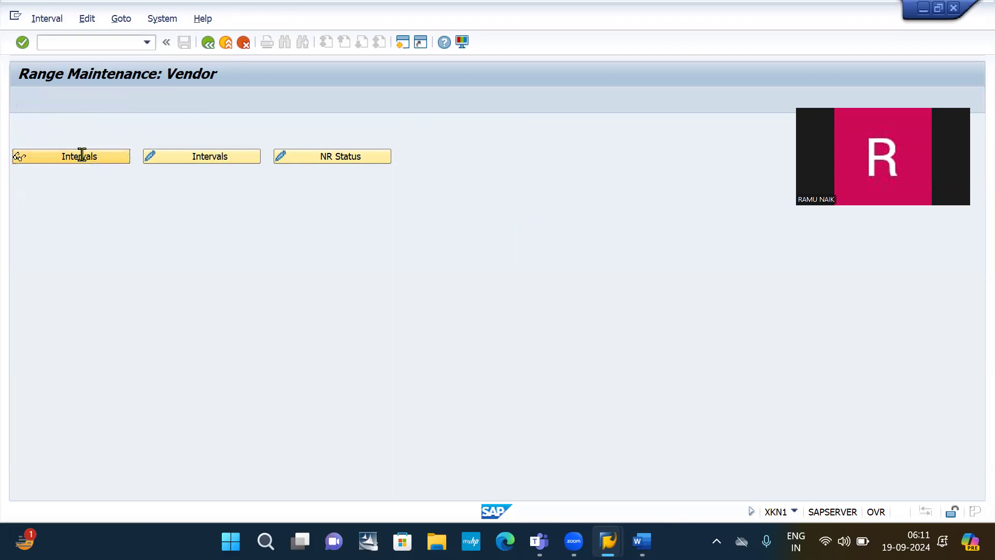
left_click(208, 43)
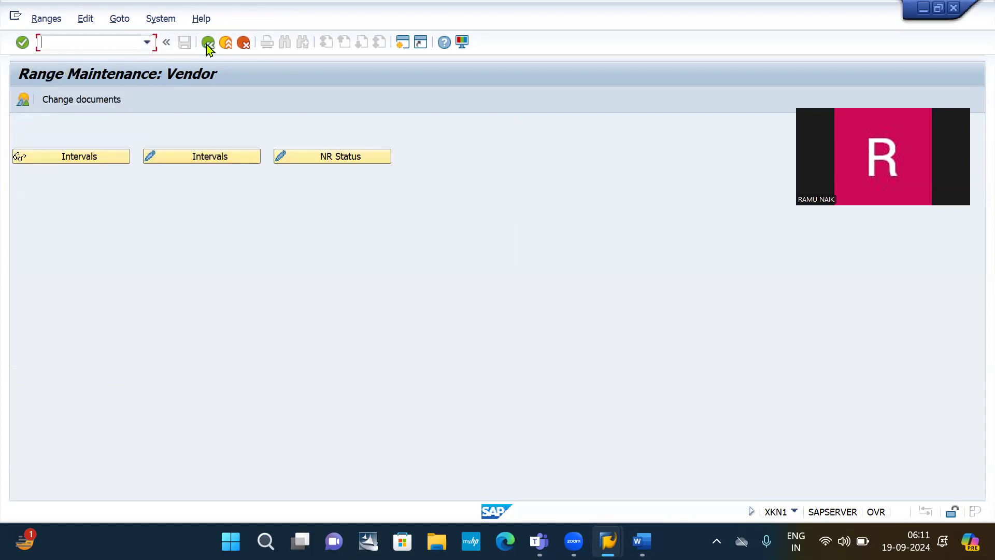
left_click(245, 157)
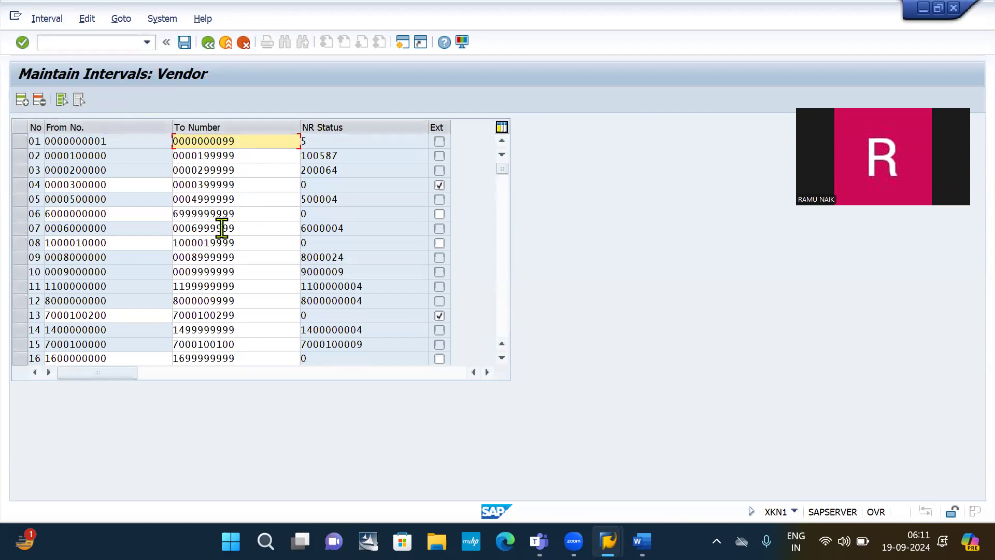
left_click(50, 20)
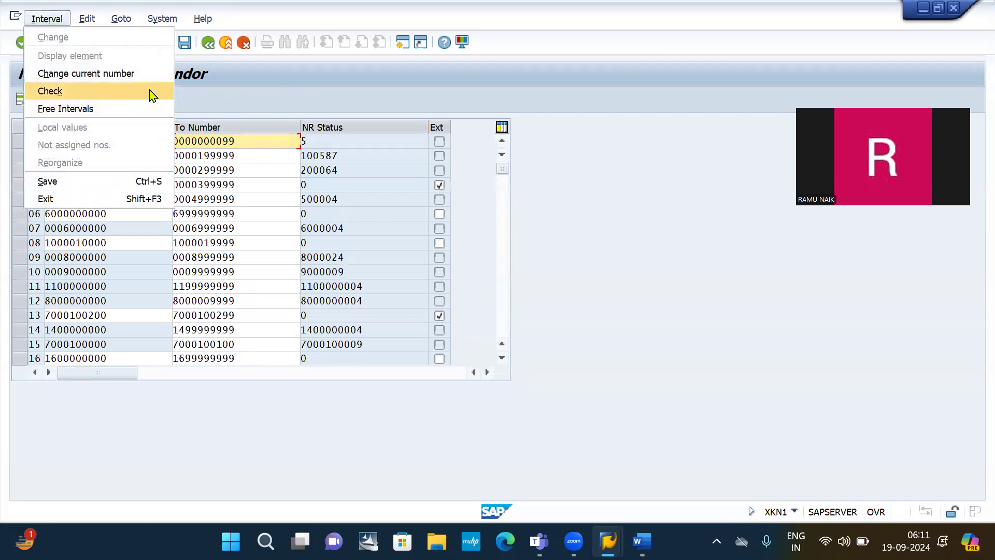
left_click(109, 77)
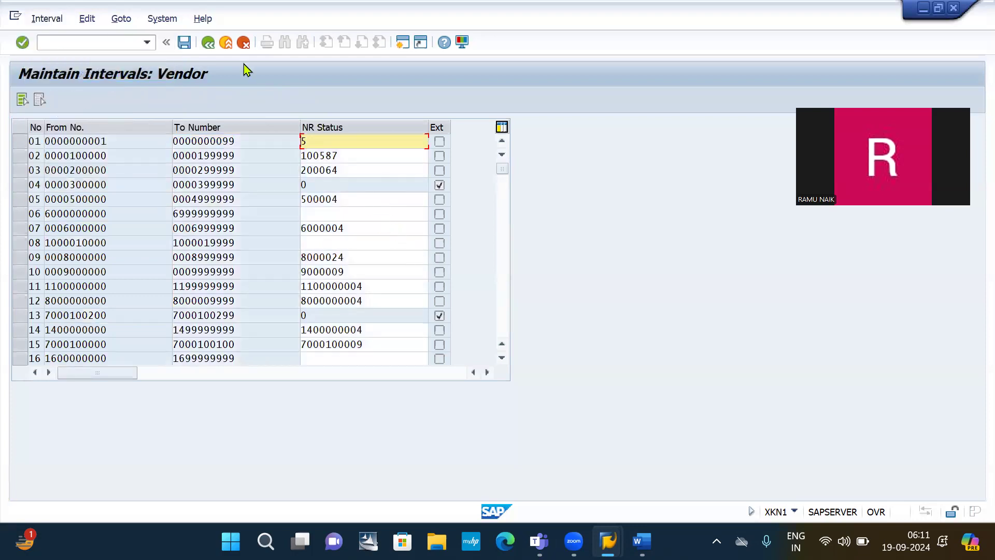
left_click(46, 14)
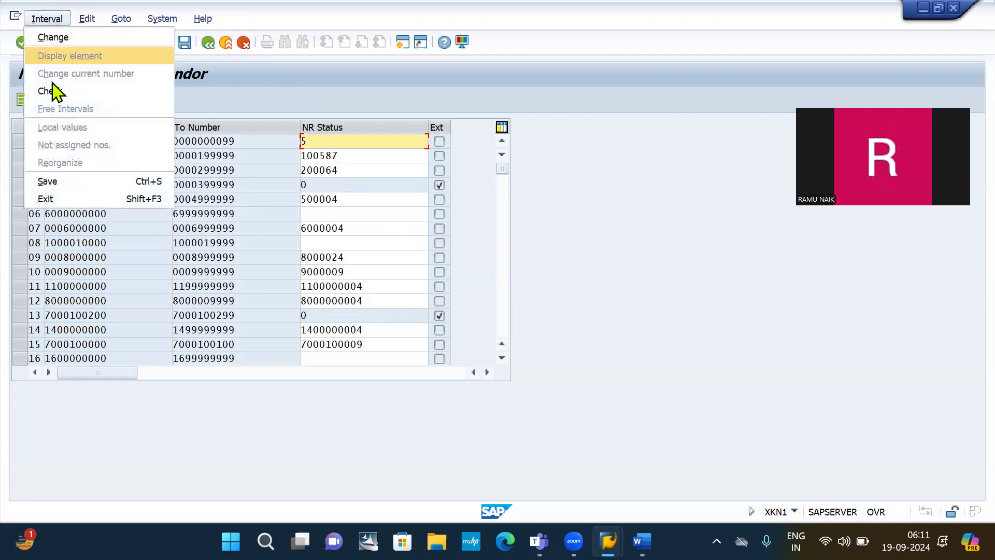
left_click(294, 81)
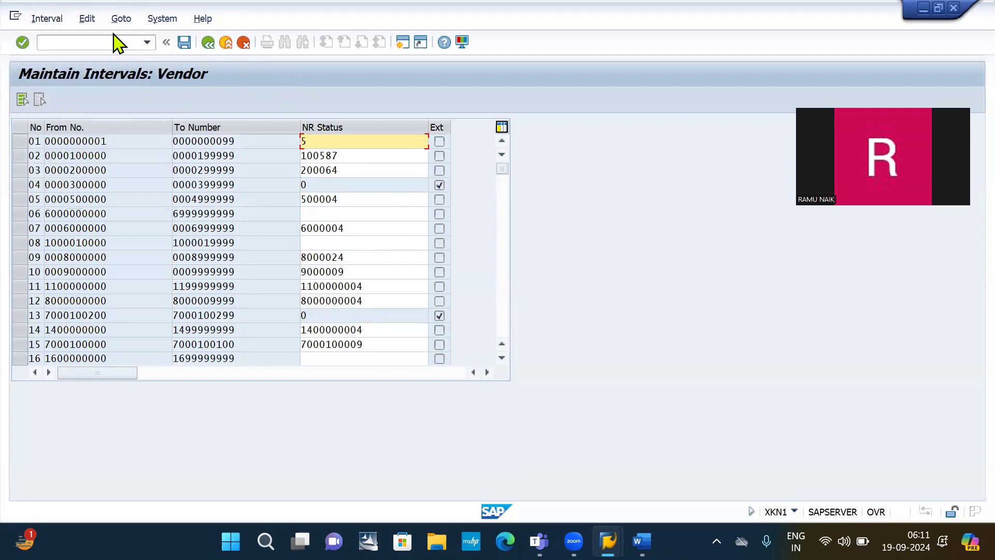
Restart transaction XKN1 from the interval maintenance screen and exit it to SAP Easy Access.
left_click(94, 37)
key("Down")
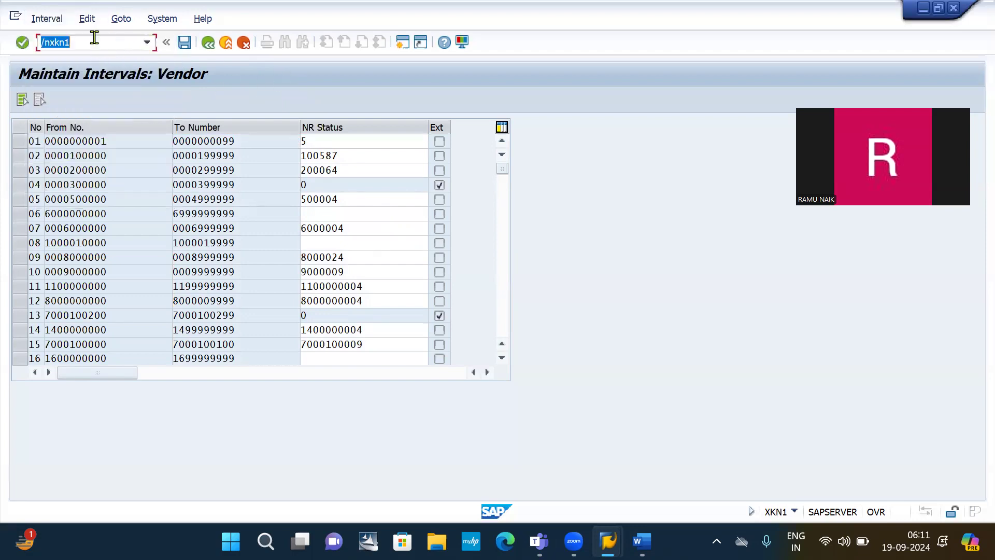
key("Return")
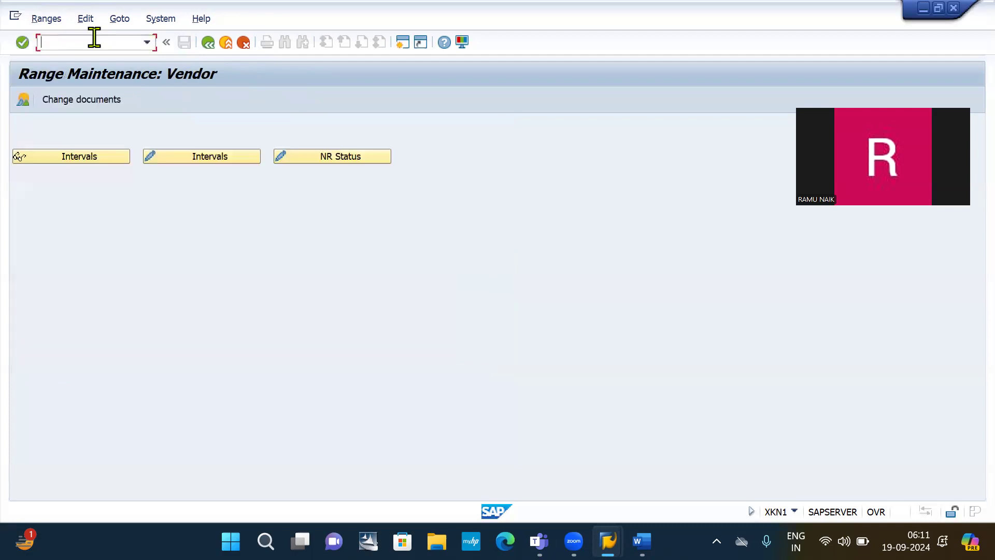
type("/")
key("Return")
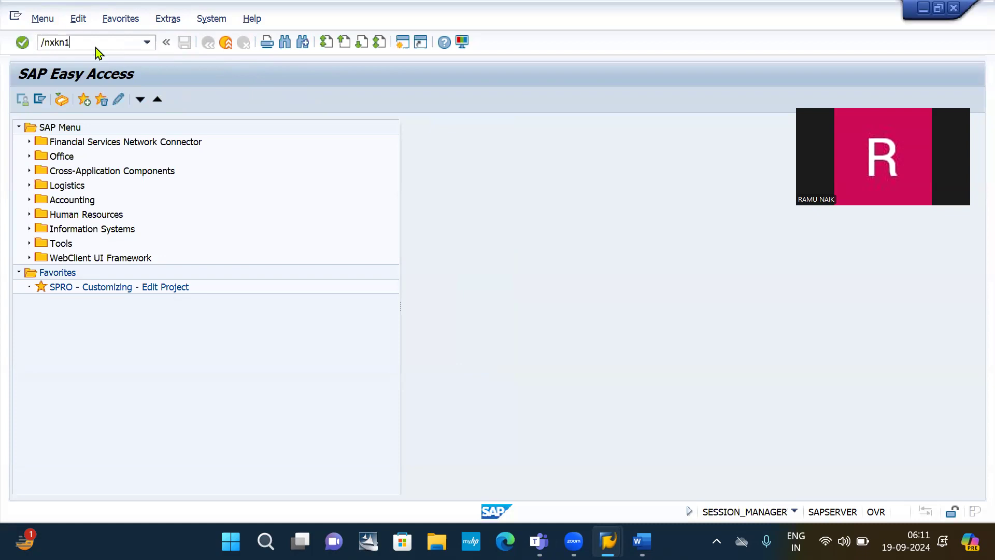
Start transaction XKN1, open the vendor number range intervals for maintenance and look through the interval list.
key("Return")
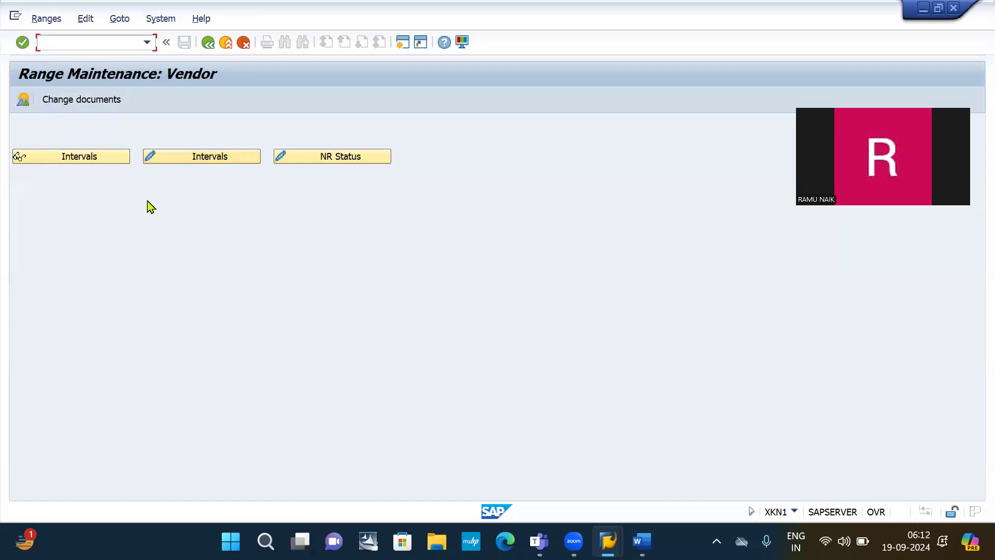
left_click(42, 20)
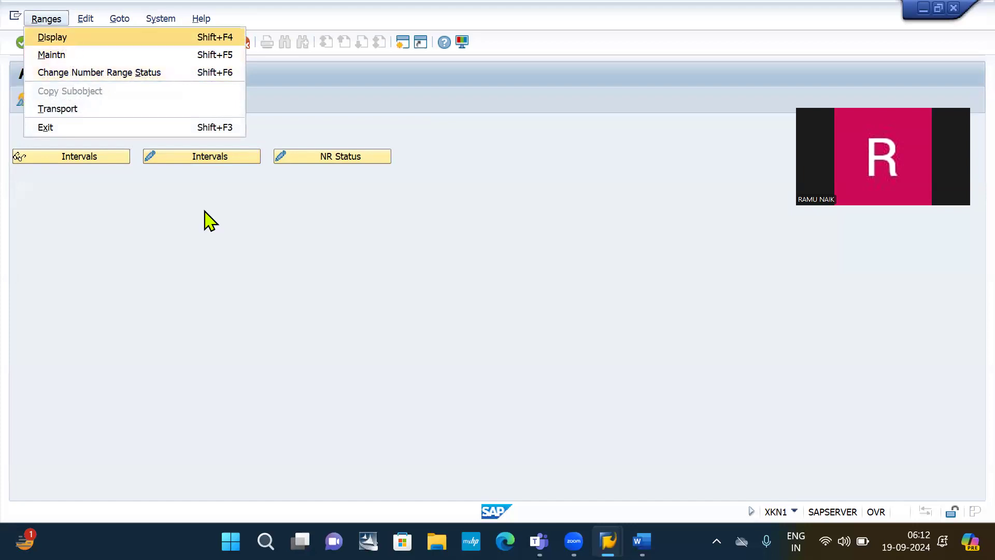
left_click(185, 165)
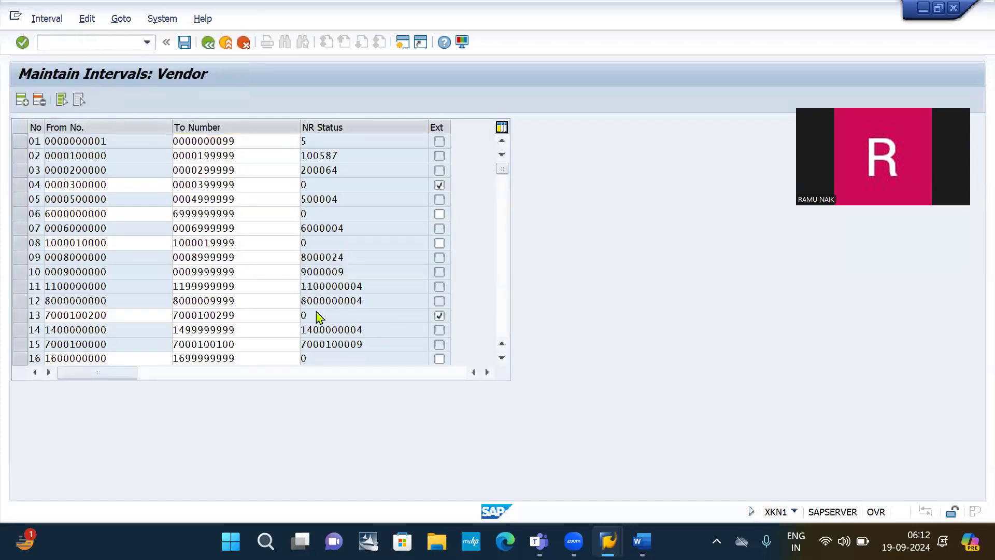
scroll(316, 311, "down", 7)
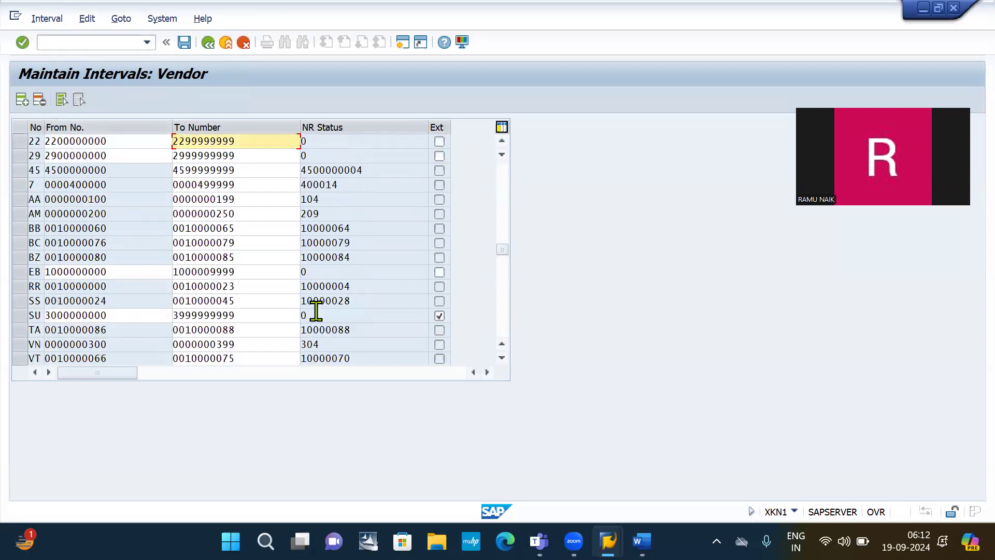
scroll(127, 227, "up", 1)
scroll(122, 215, "up", 2)
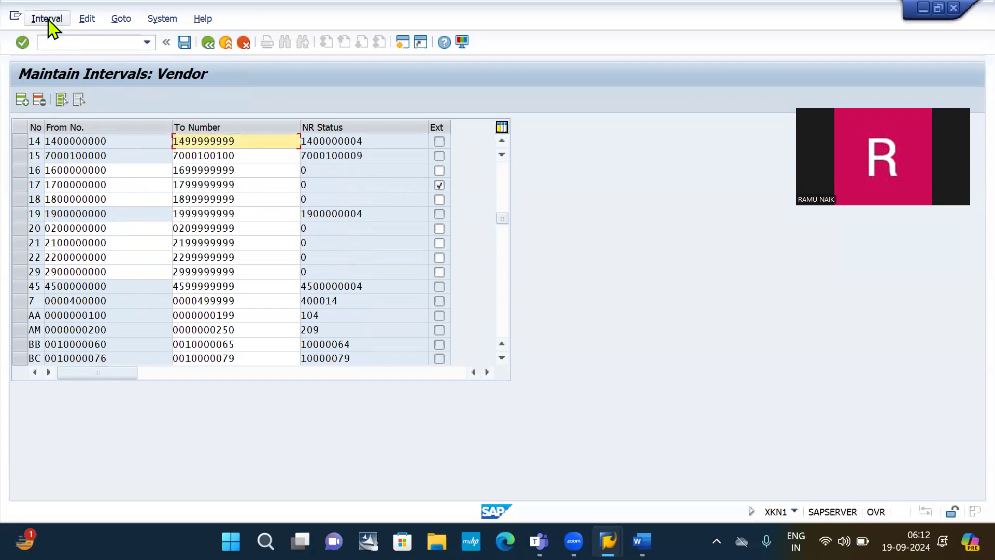
left_click(87, 20)
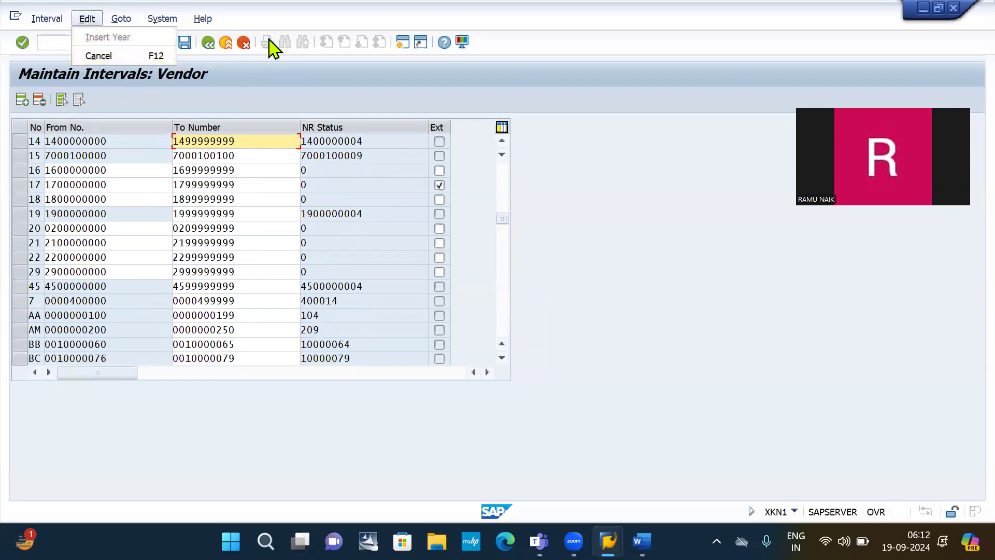
left_click(309, 65)
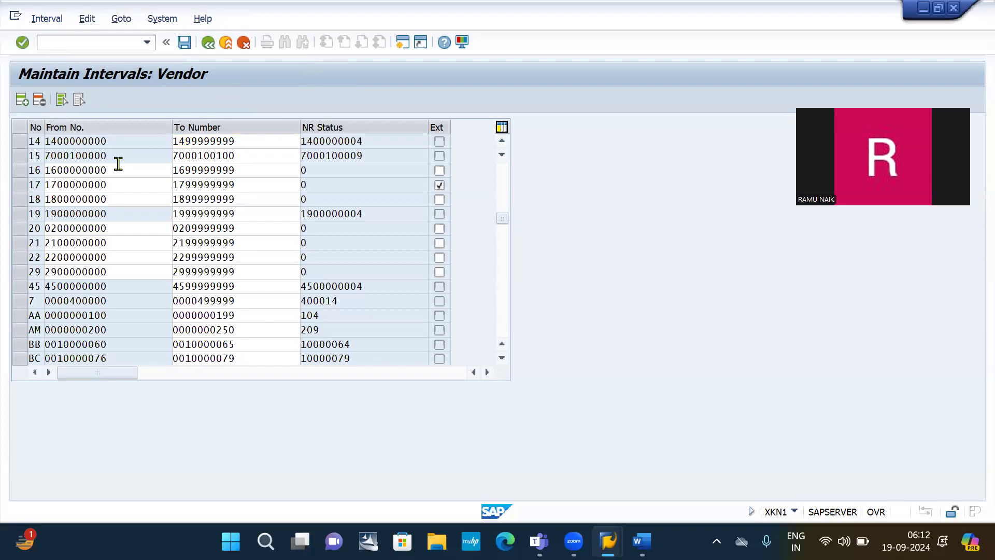
scroll(121, 171, "up", 5)
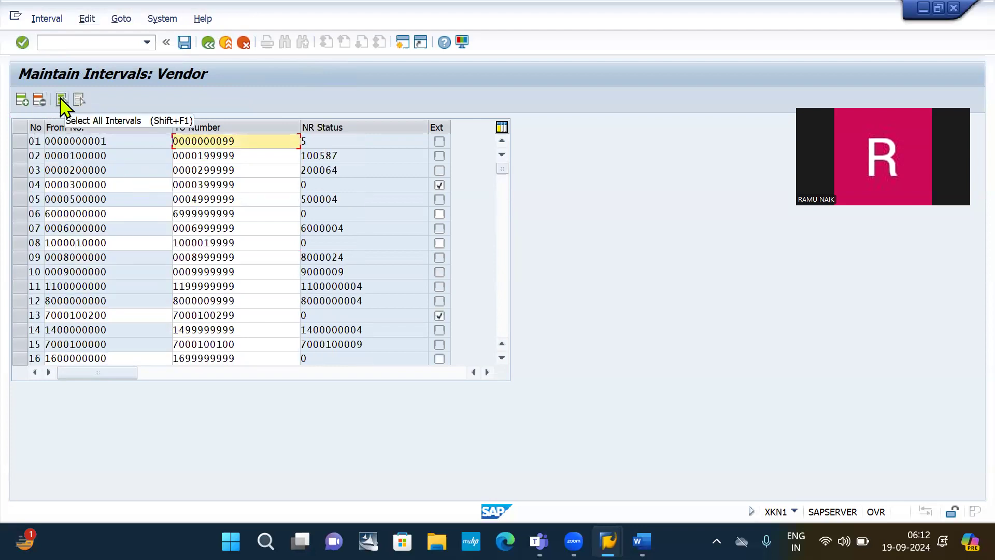
Insert a blank interval row above interval 01 and delete it again.
left_click(23, 101)
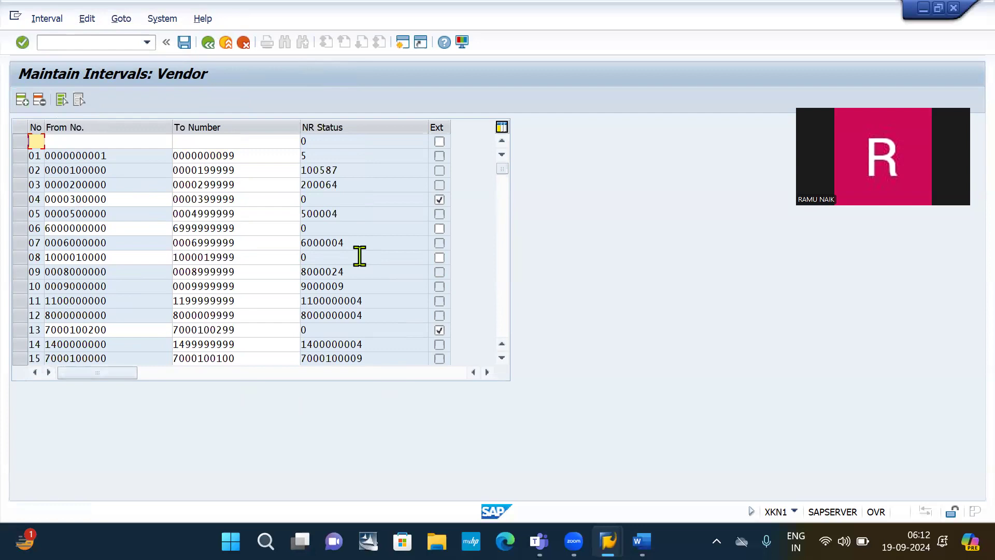
left_click(20, 142)
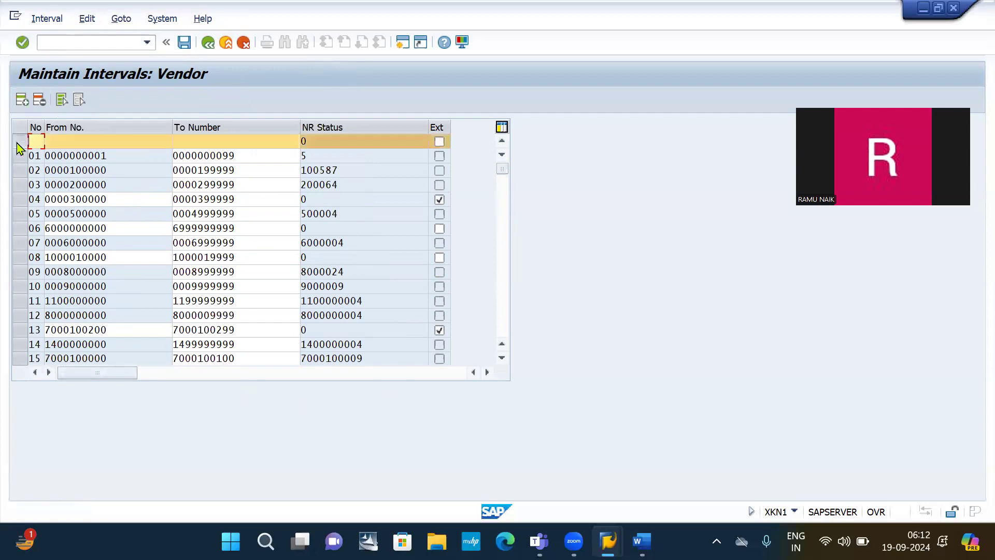
left_click(40, 101)
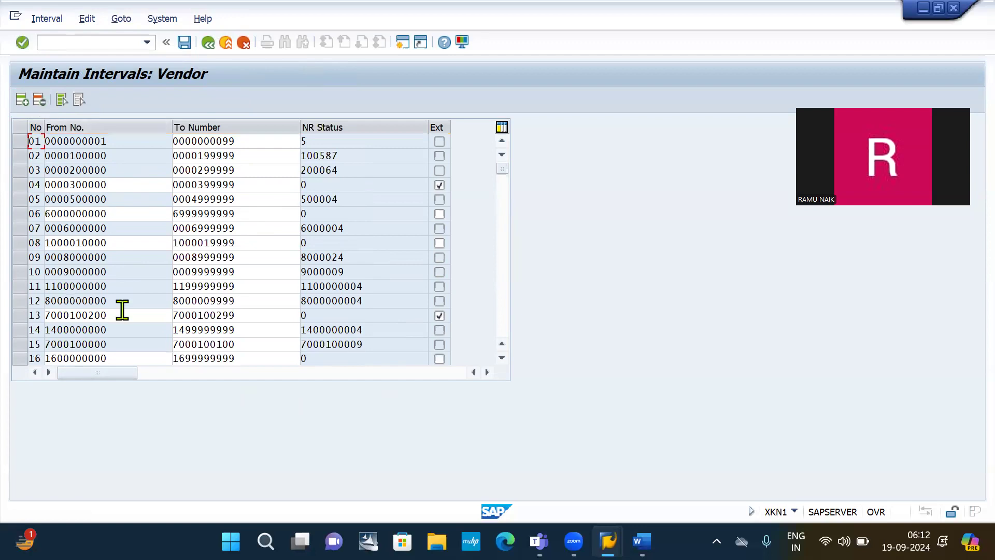
Review the vendor intervals down to the lettered ranges and back up to interval 06, comparing their numbers, status and Ext flags.
scroll(126, 316, "down", 1)
scroll(124, 315, "down", 5)
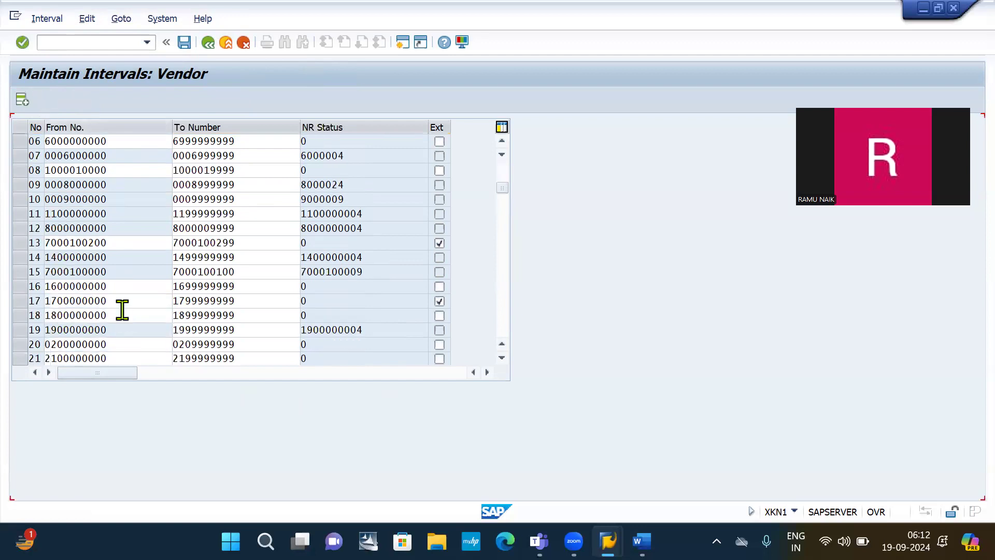
scroll(122, 310, "down", 1)
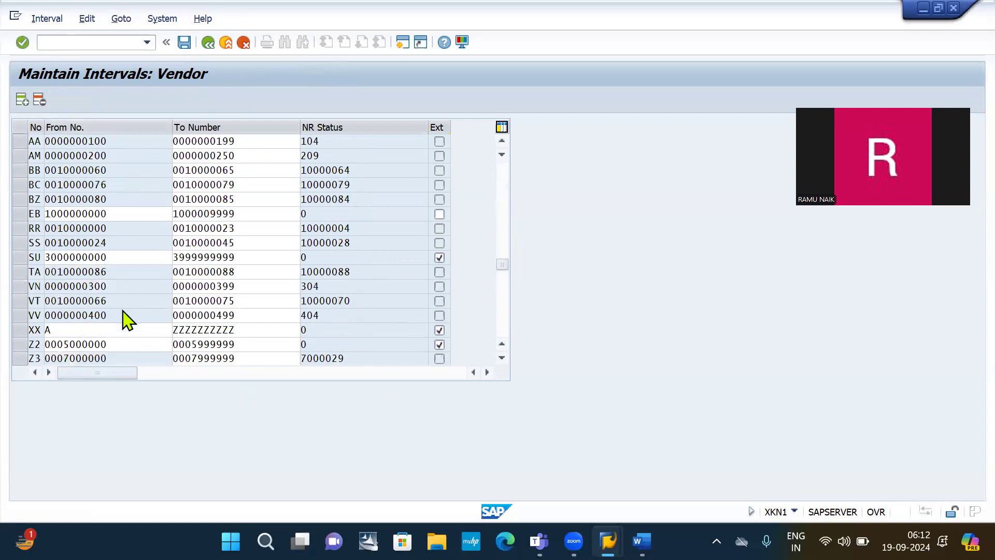
scroll(122, 310, "down", 1)
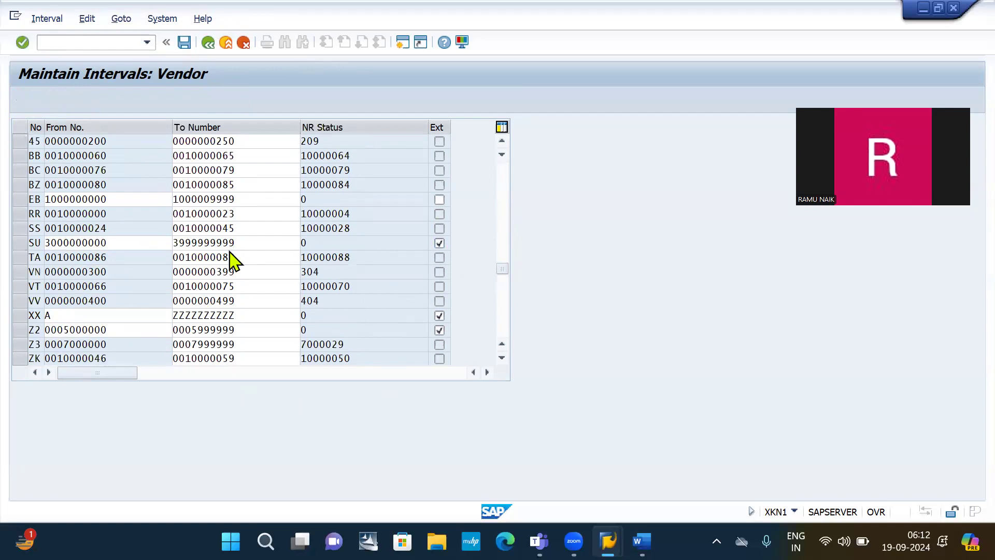
scroll(232, 261, "up", 4)
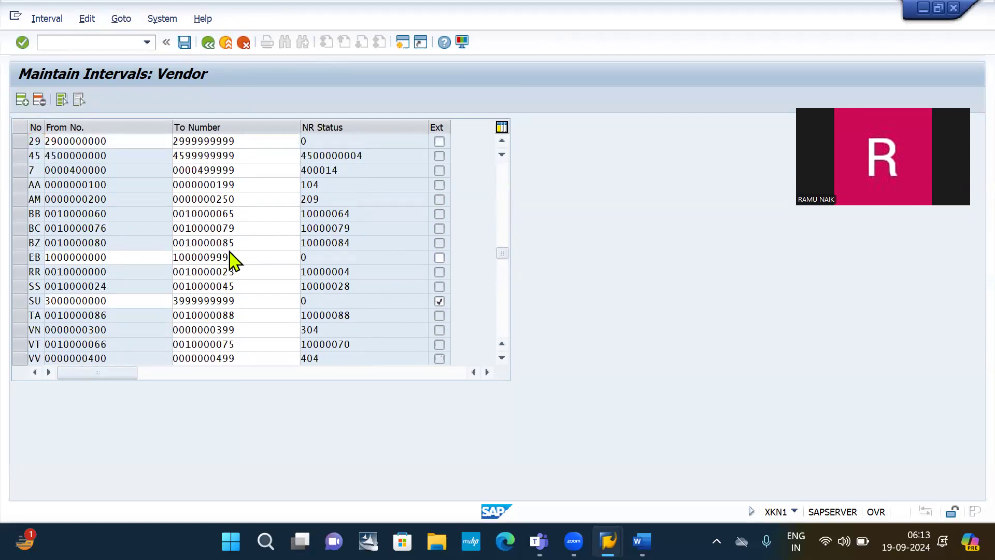
scroll(232, 261, "up", 5)
scroll(233, 260, "up", 5)
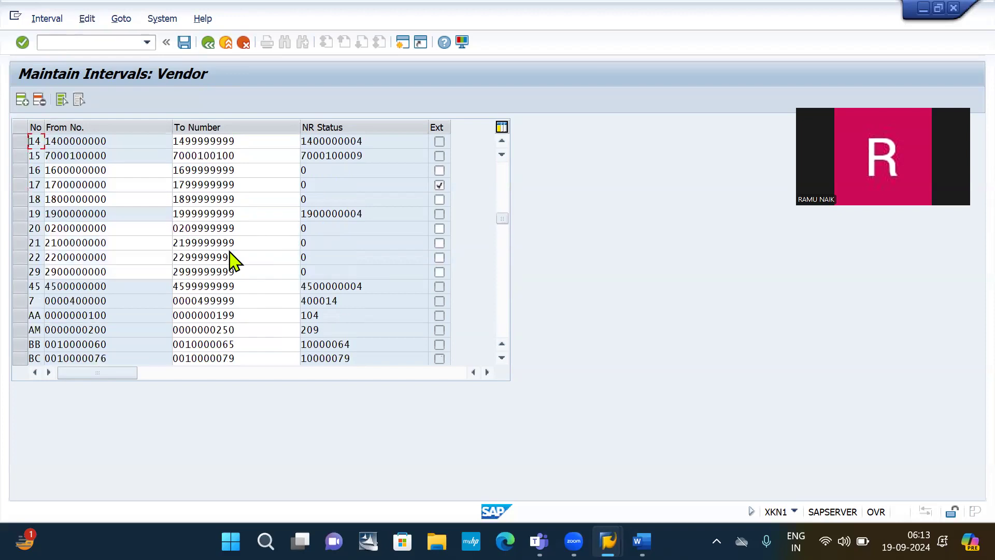
scroll(233, 261, "up", 3)
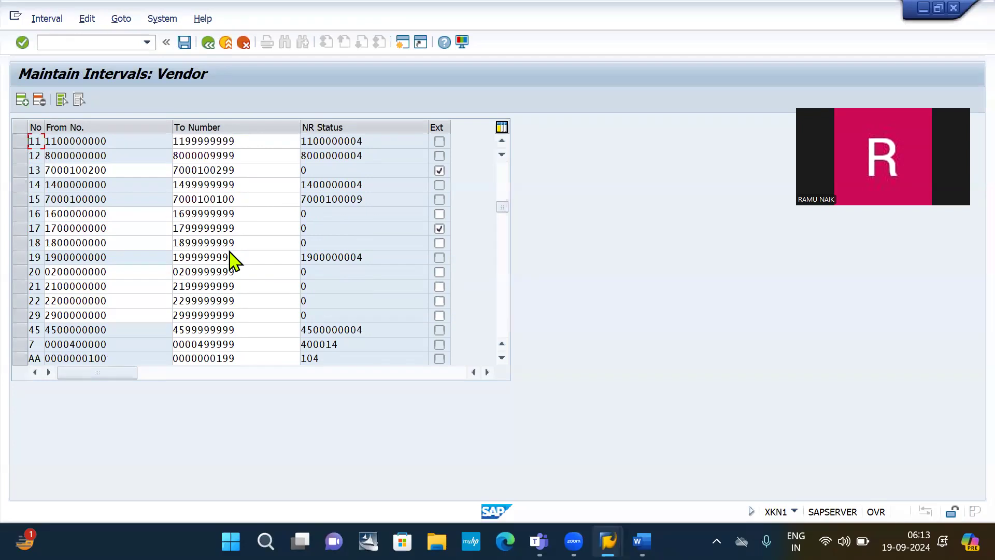
scroll(233, 261, "up", 5)
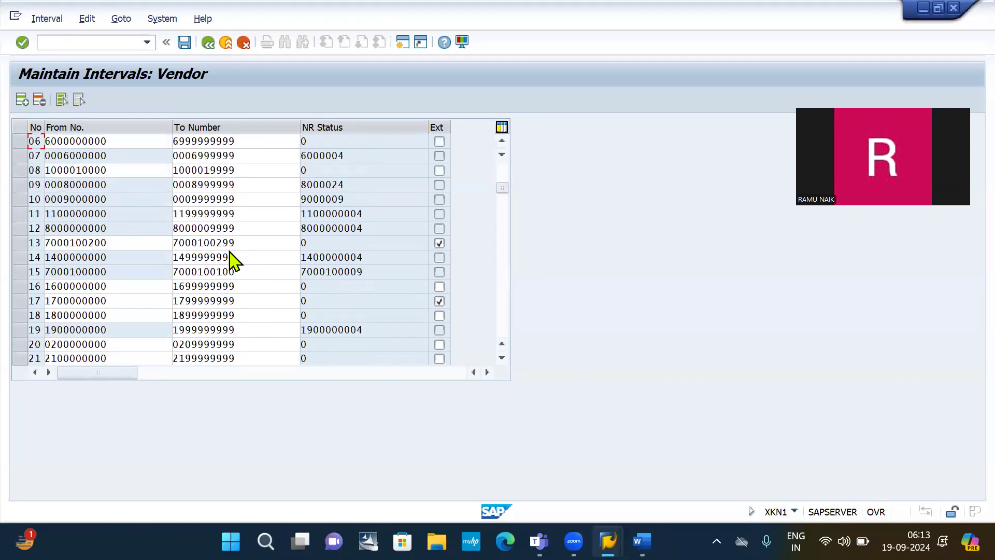
Try to set the Ext flag of vendor number range interval 14.
left_click(99, 259)
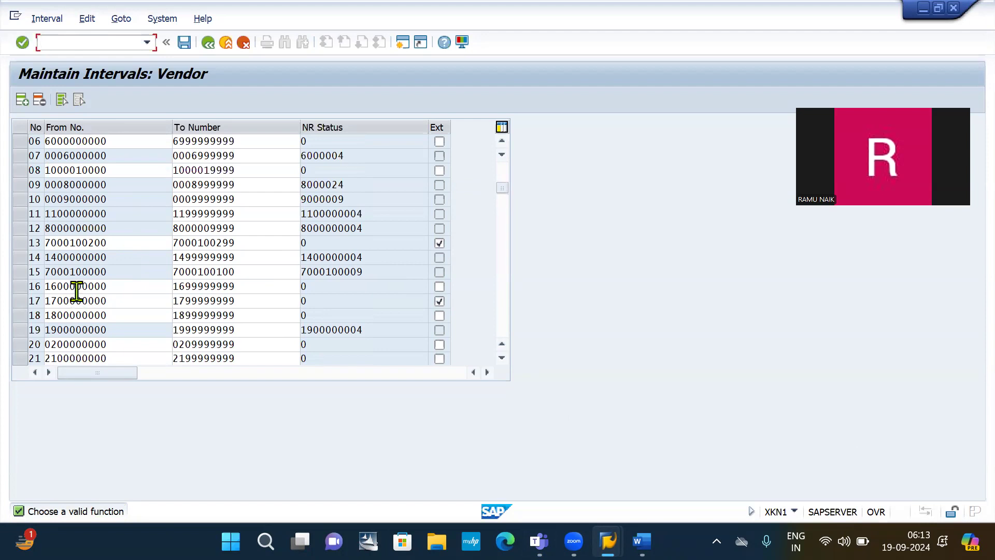
scroll(77, 292, "down", 2)
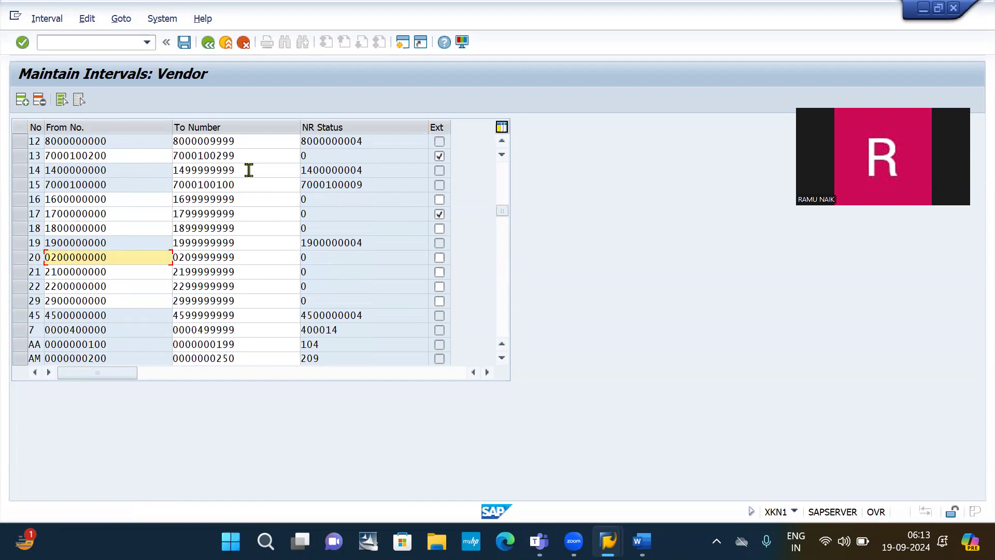
left_click(438, 172)
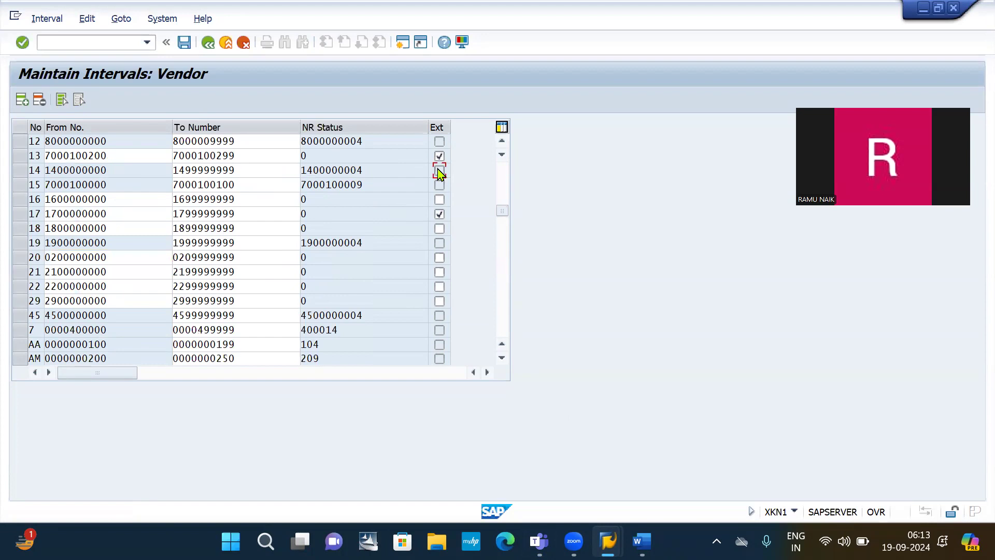
double_click(439, 170)
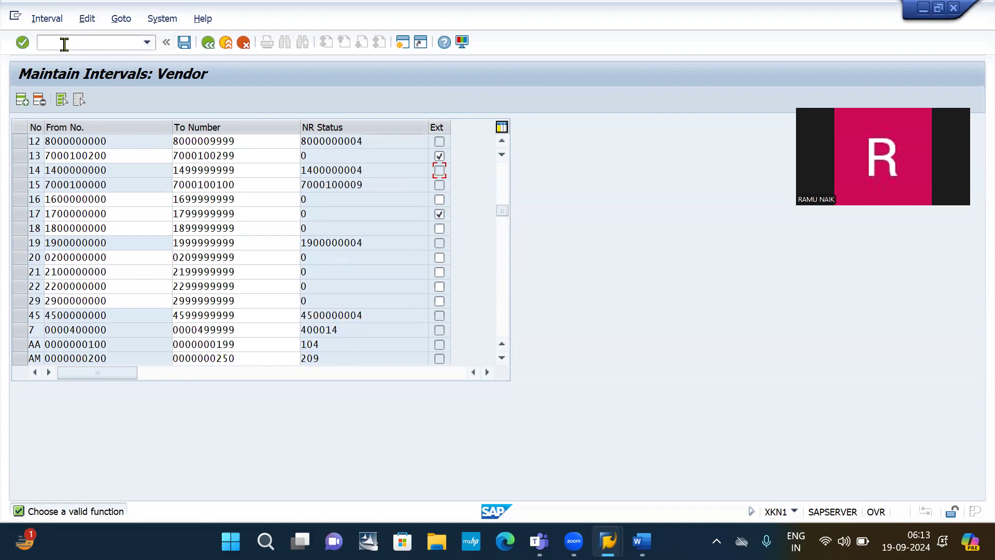
Open transaction FK01, try to switch from it to OBAS and return to SAP Easy Access.
type("/nfk01")
key("Return")
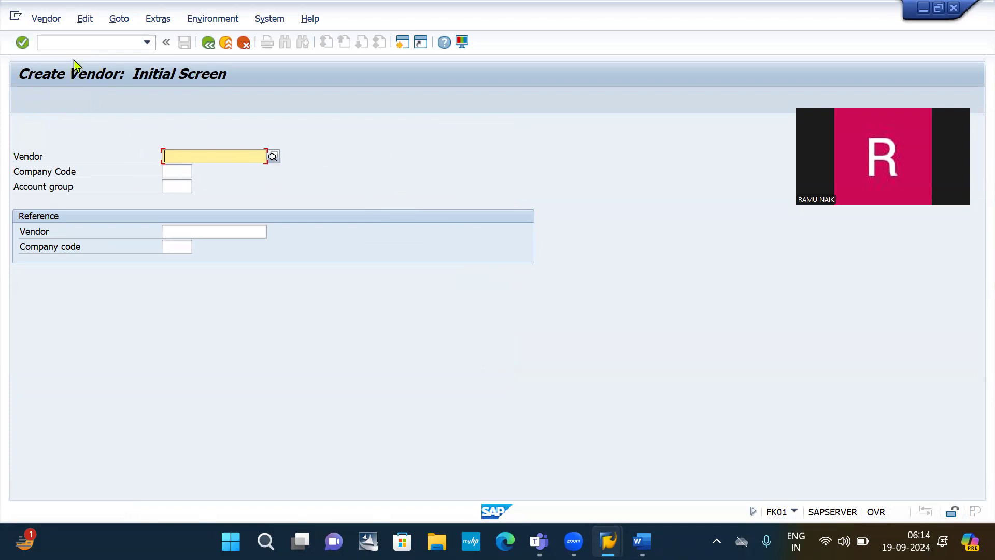
left_click(72, 41)
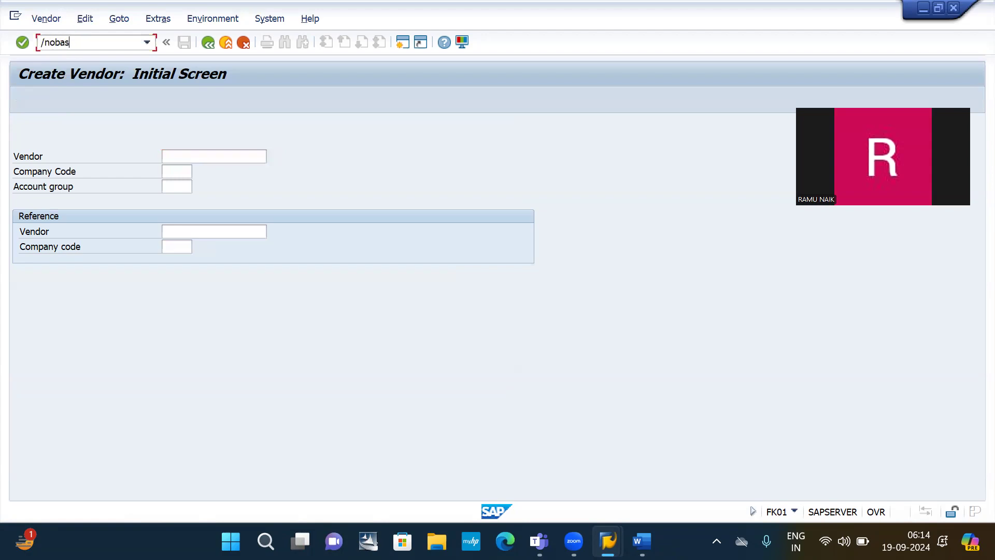
key("Return")
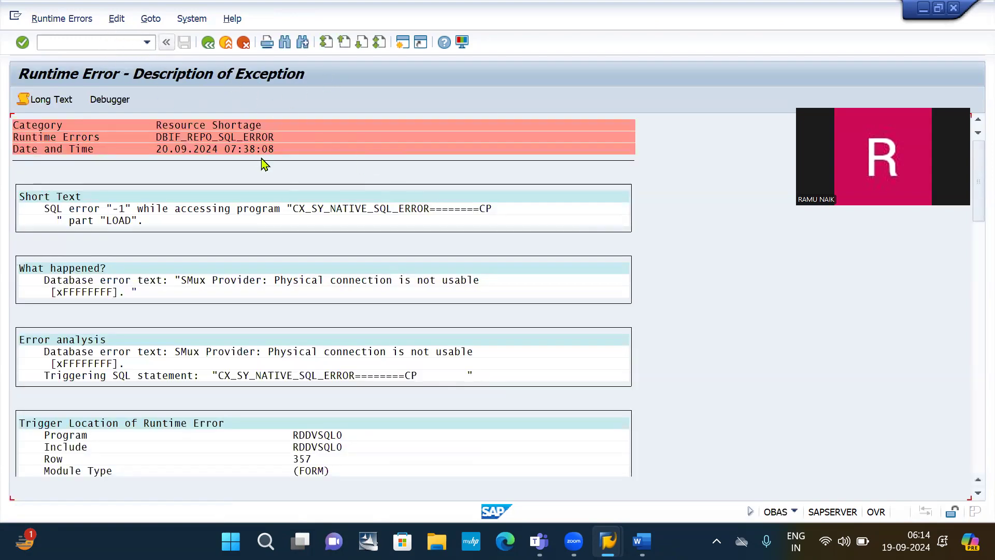
scroll(348, 310, "down", 2)
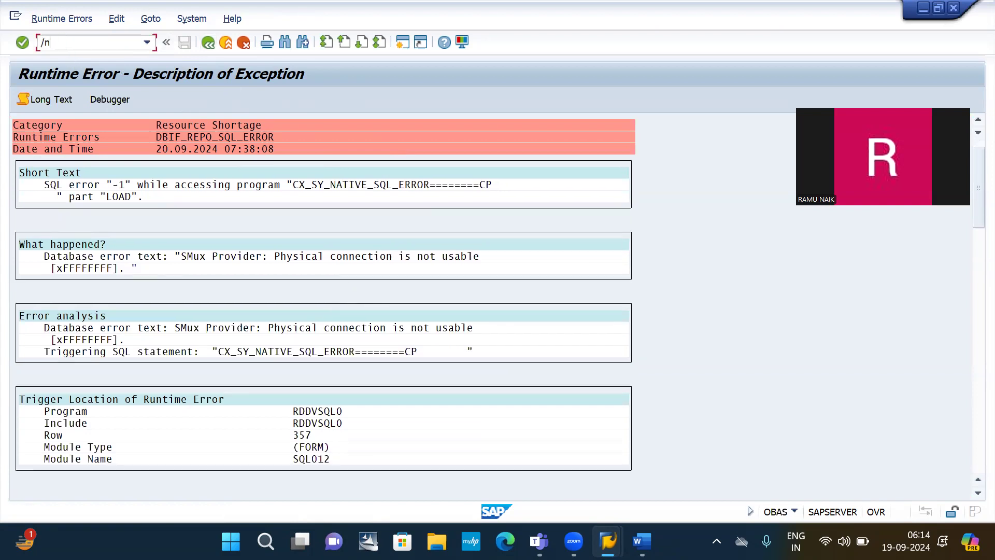
key("Return")
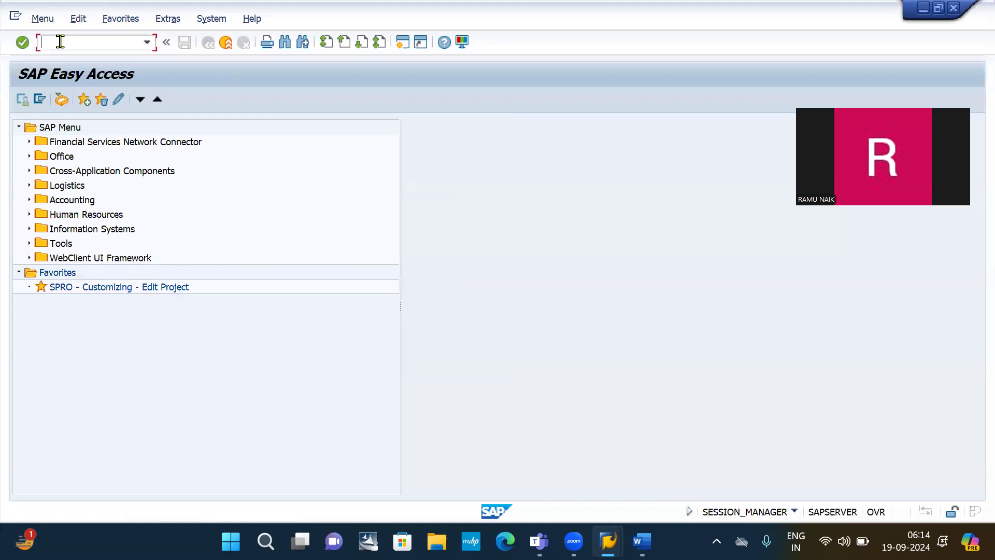
Start transaction OBAS and position the vendor account group list at account group IBAG.
type("obas")
key("Return")
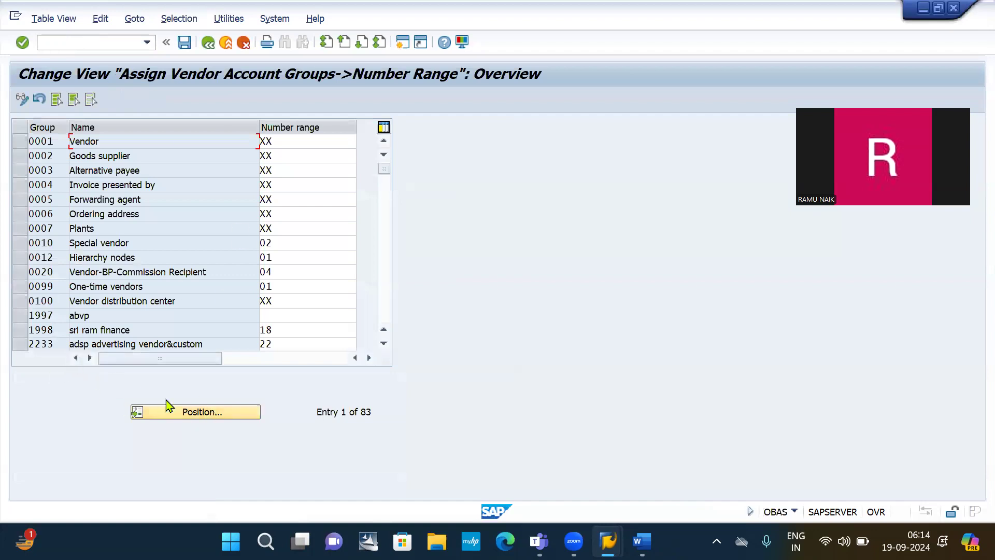
left_click(173, 412)
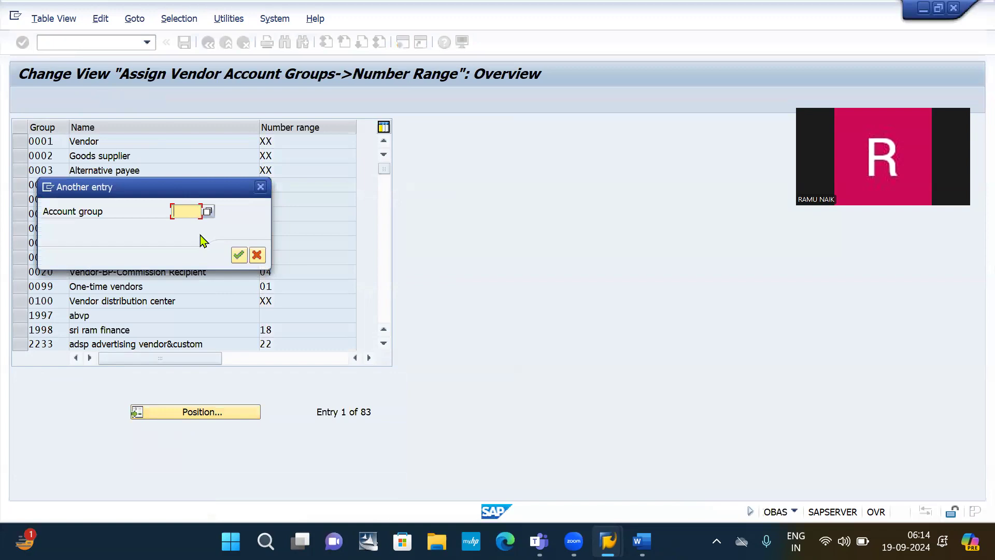
type("IBAG")
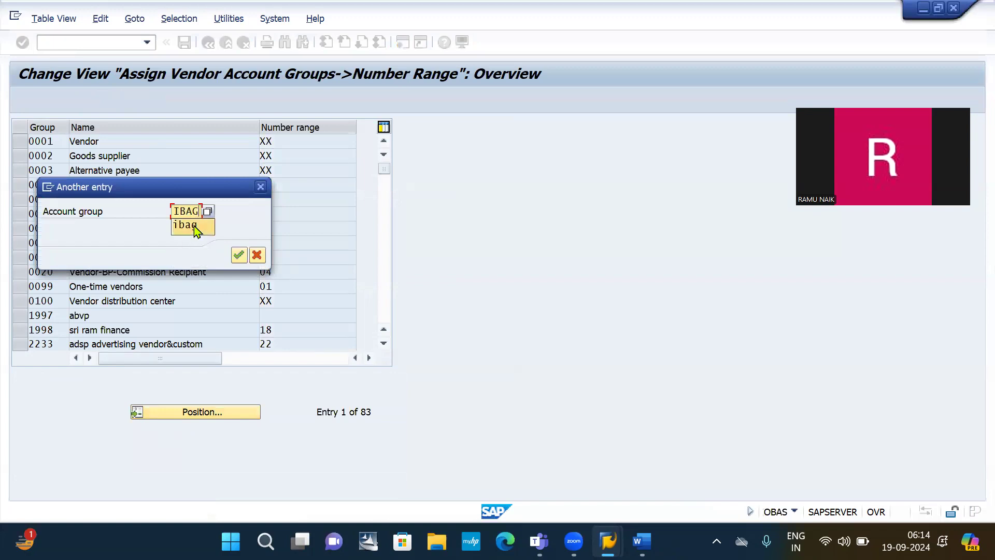
left_click(195, 227)
key("Return")
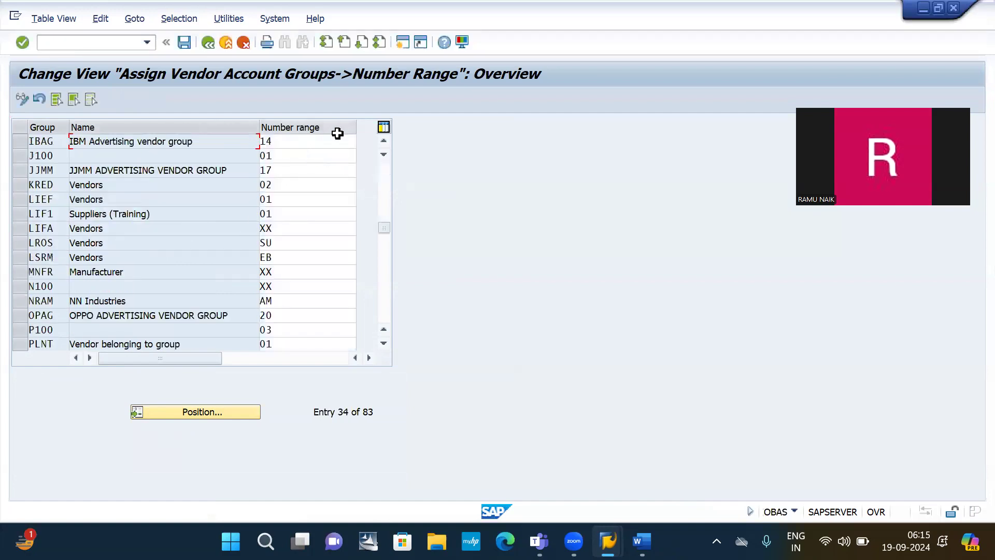
Assign number range XX to account group IBAG and save it under customizing request ER7K900424.
left_click(291, 139)
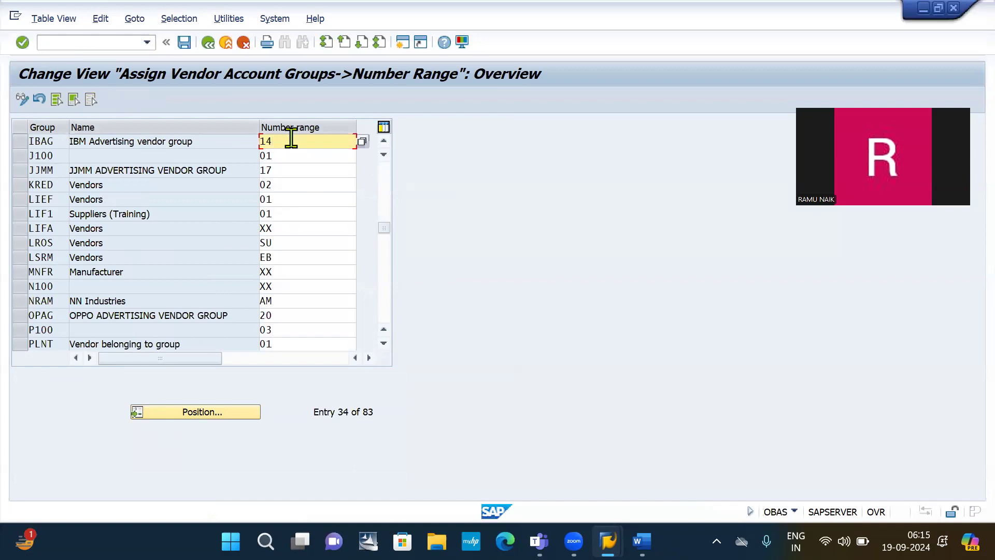
key("BackSpace")
key("BackSpace")
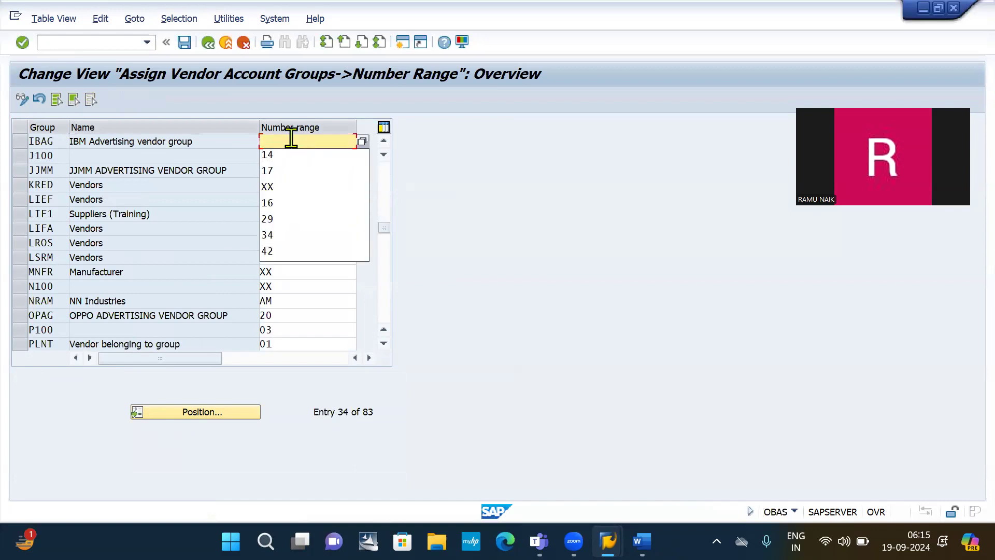
type("XX")
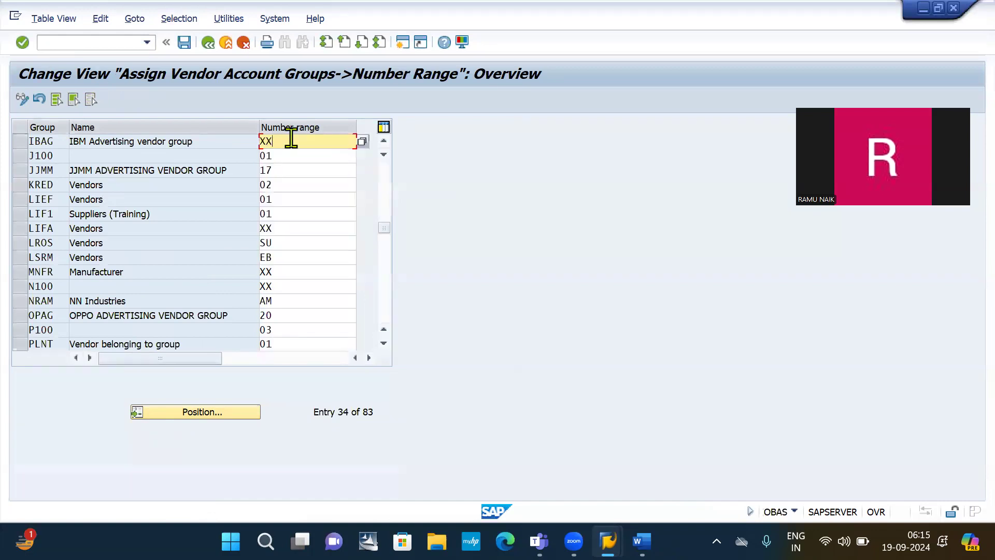
left_click(184, 43)
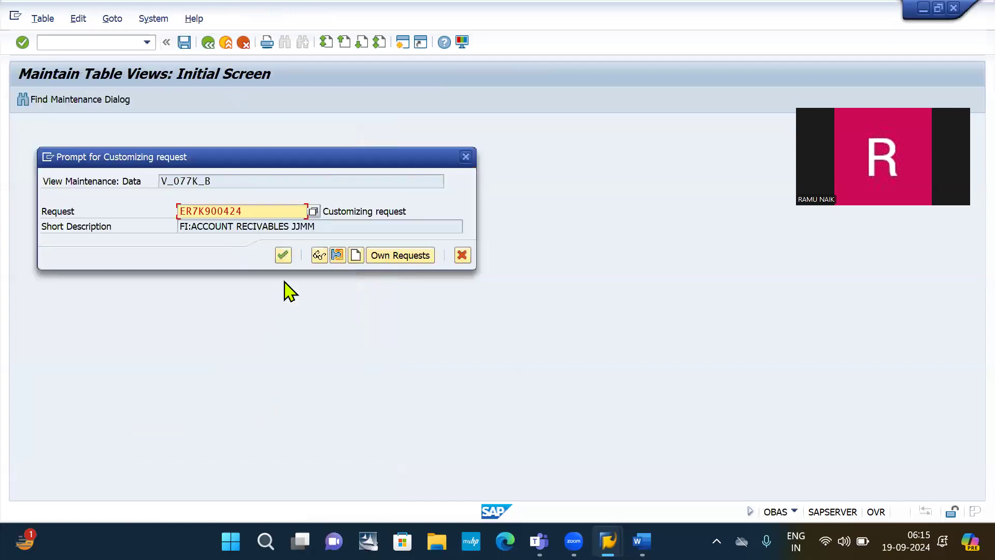
left_click(284, 255)
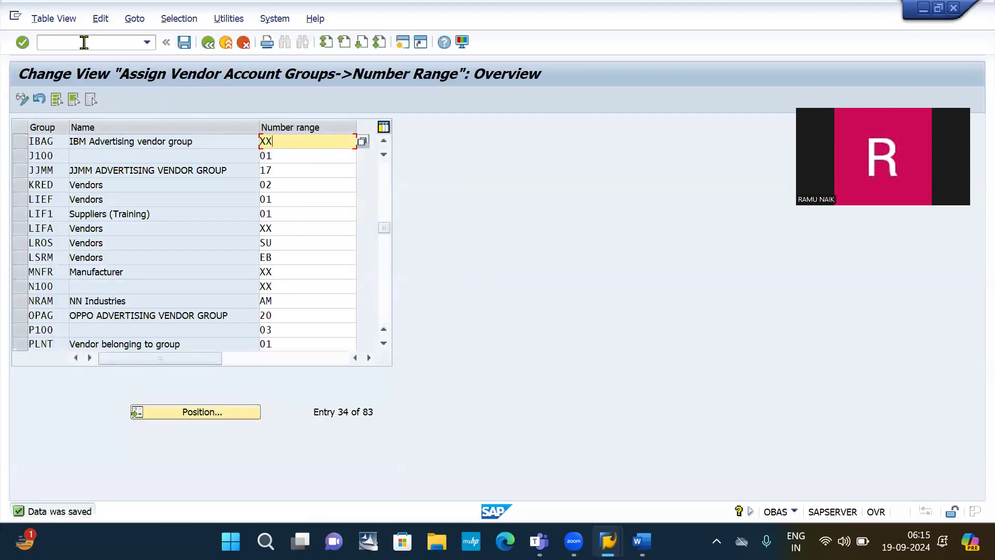
Try to switch to transaction FK02 and return to SAP Easy Access.
left_click(84, 42)
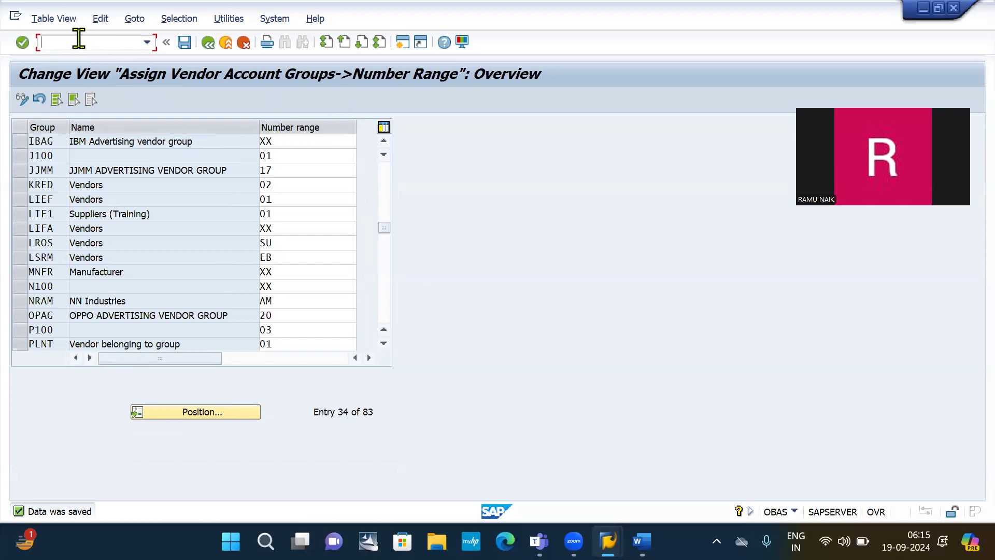
type("/NFK02")
key("Return")
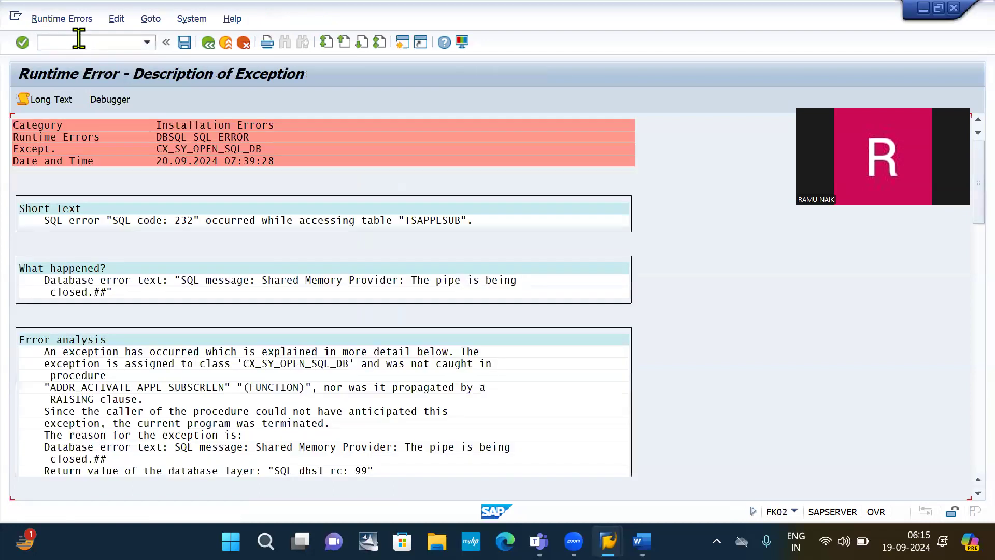
type("/N")
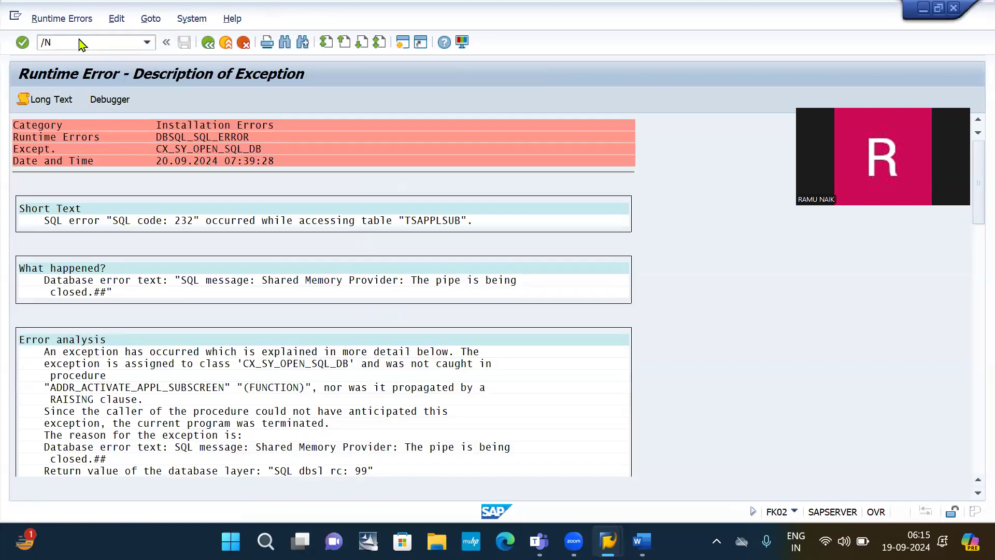
key("Return")
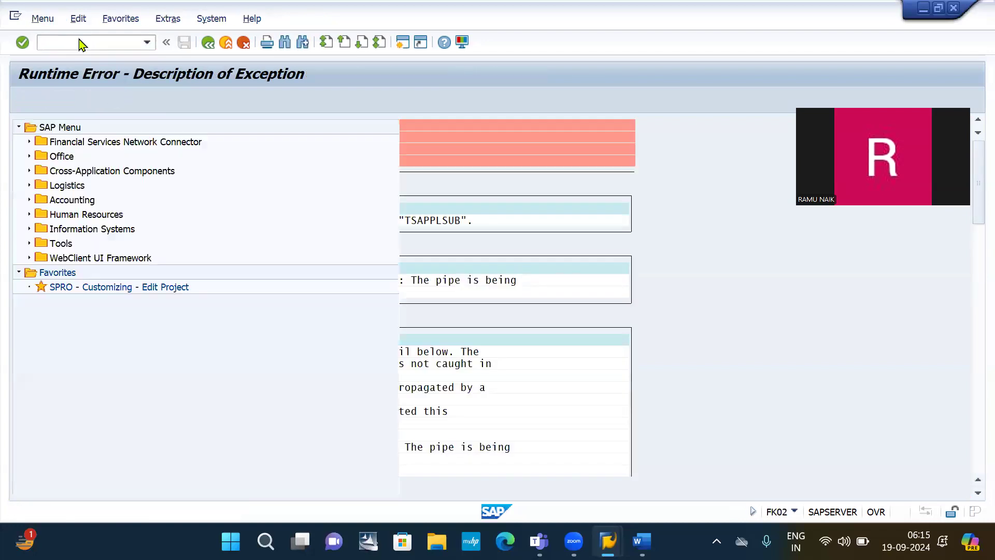
Start transaction FK01 to create a vendor.
type("F")
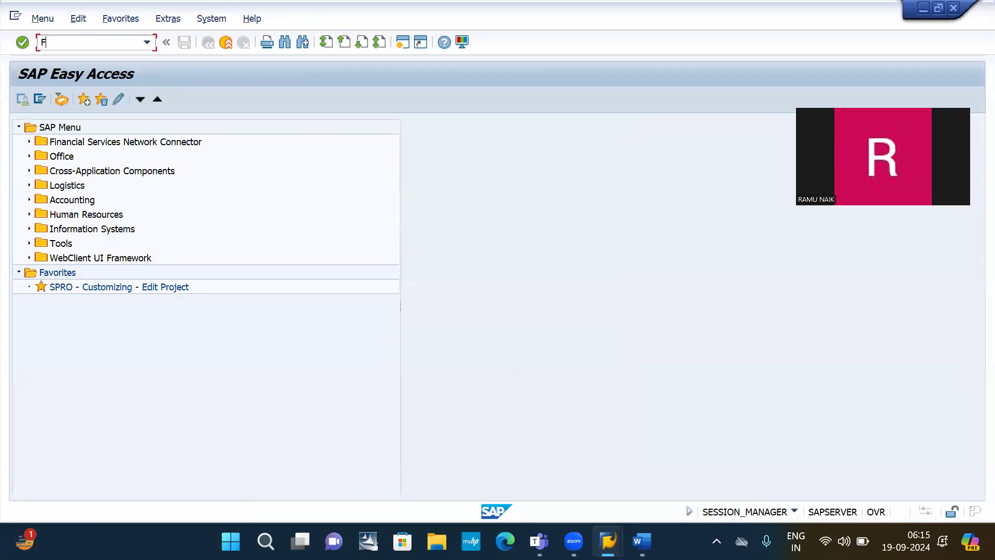
type("K0")
key("BackSpace")
type("1")
key("BackSpace")
type("01")
key("Return")
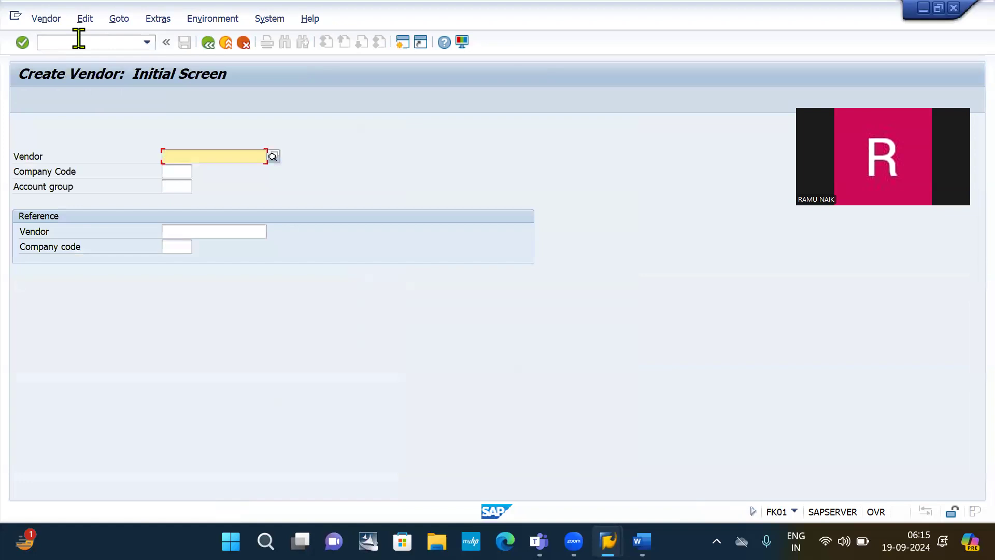
Enter the vendor's name as the vendor key with company code IB10 and account group IBAG, and continue to the address data.
type("RAMU")
key("Tab")
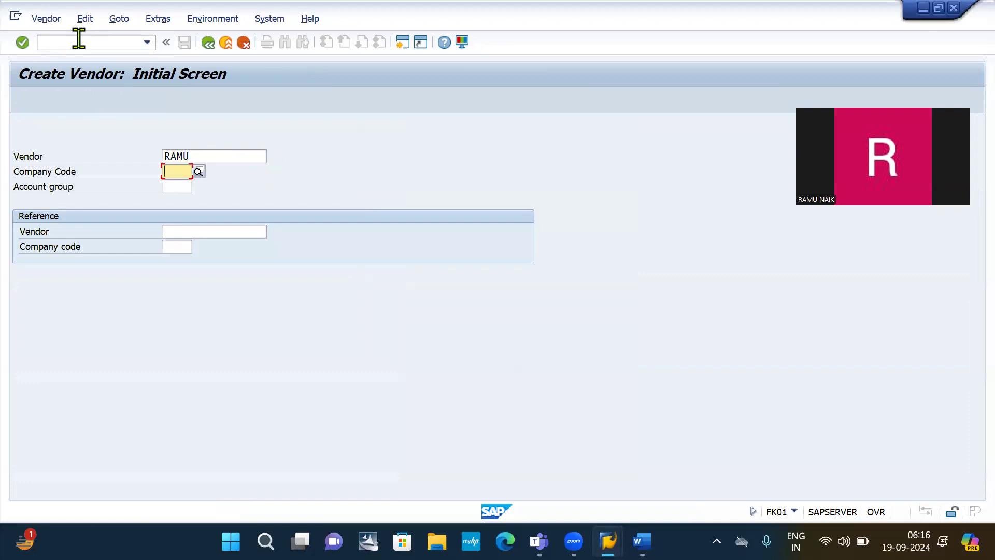
key("Down")
key("Return")
key("Tab")
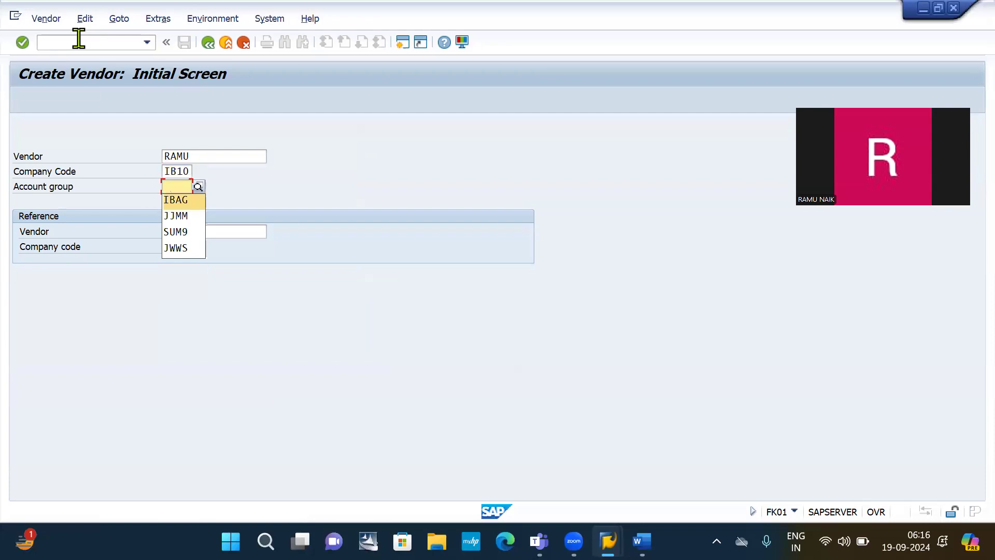
key("Return")
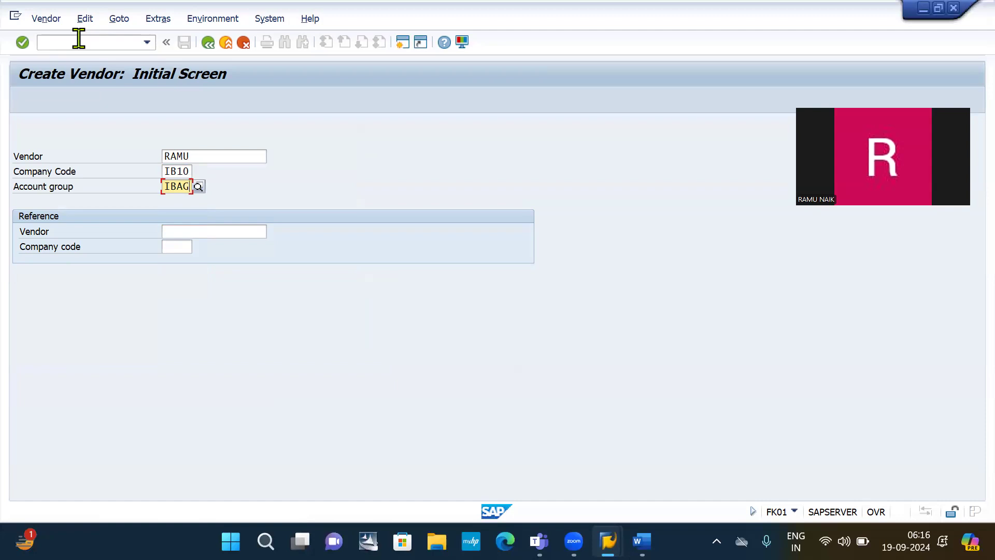
key("Return")
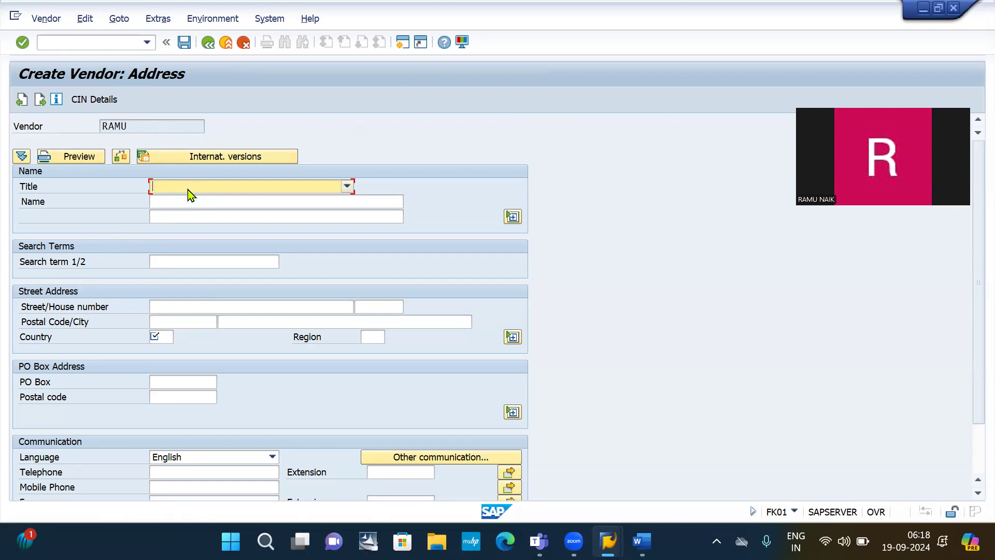
Set the vendor's title to Mr. and enter the vendor's name.
type("MADM")
left_click(348, 185)
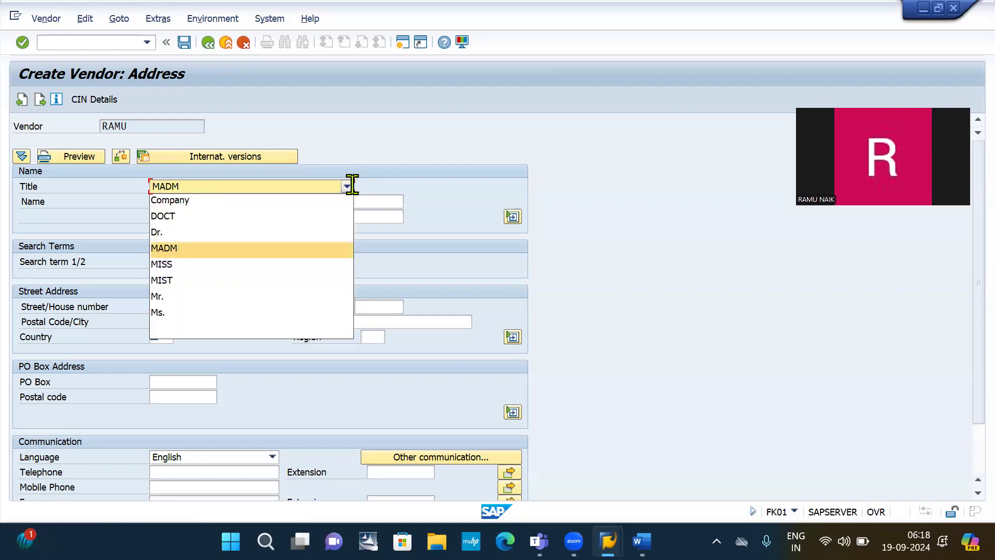
left_click(202, 299)
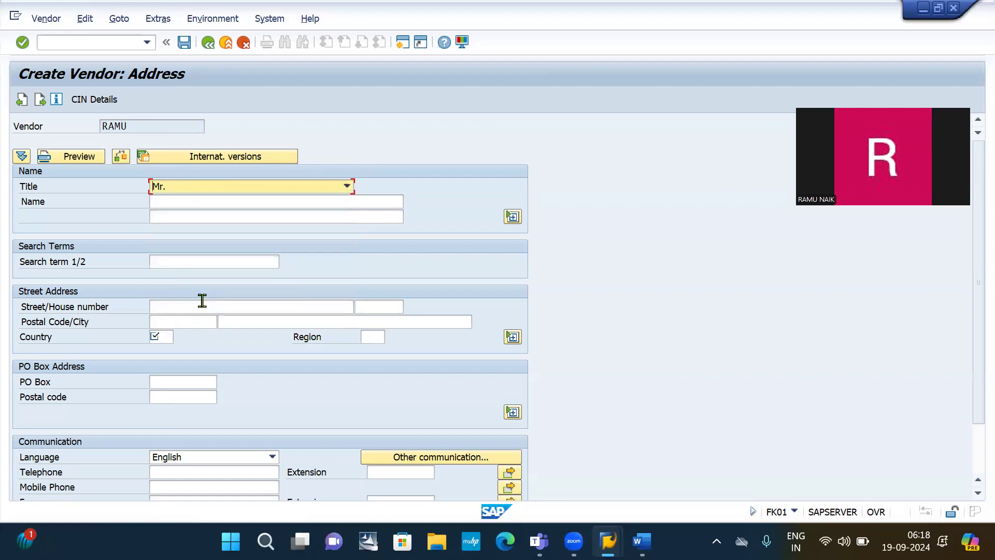
key("Tab")
type("RAMU")
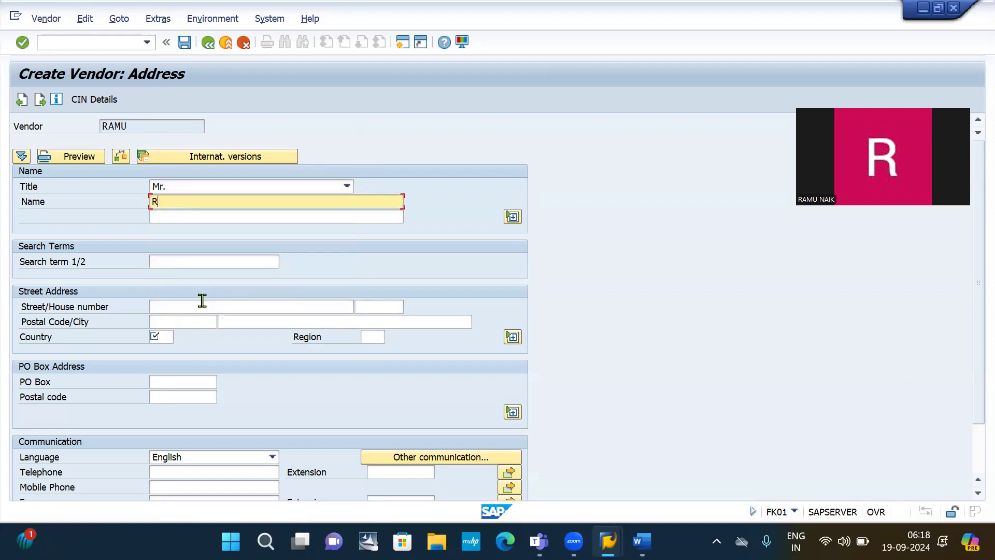
Set the vendor's search term to HYDARABAD.
key("Tab")
key("Tab")
key("Tab")
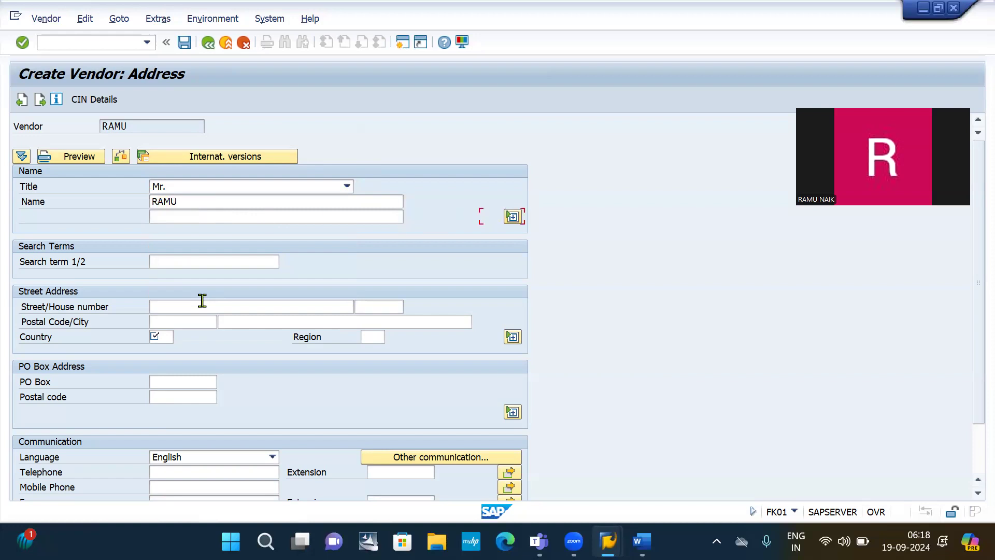
type("HY")
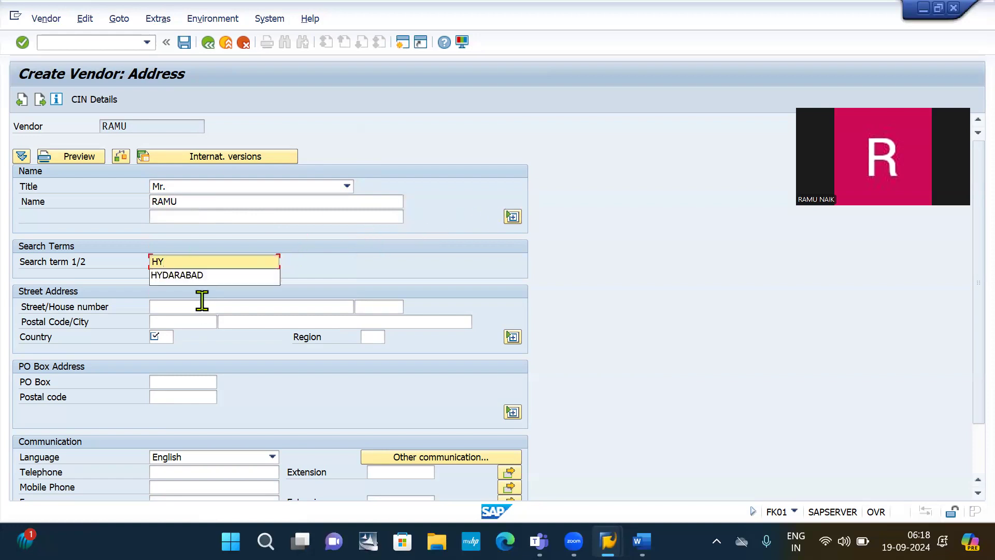
key("Down")
key("Return")
key("Tab")
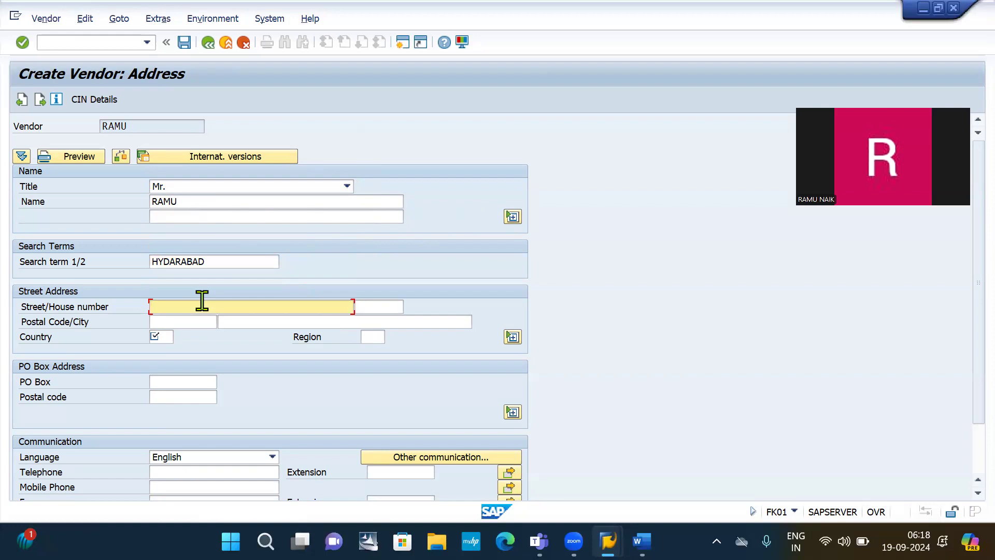
Fill in the vendor's street, house number, postal code and city, taking suggested entries after the street.
type("SAP STREE")
key("Tab")
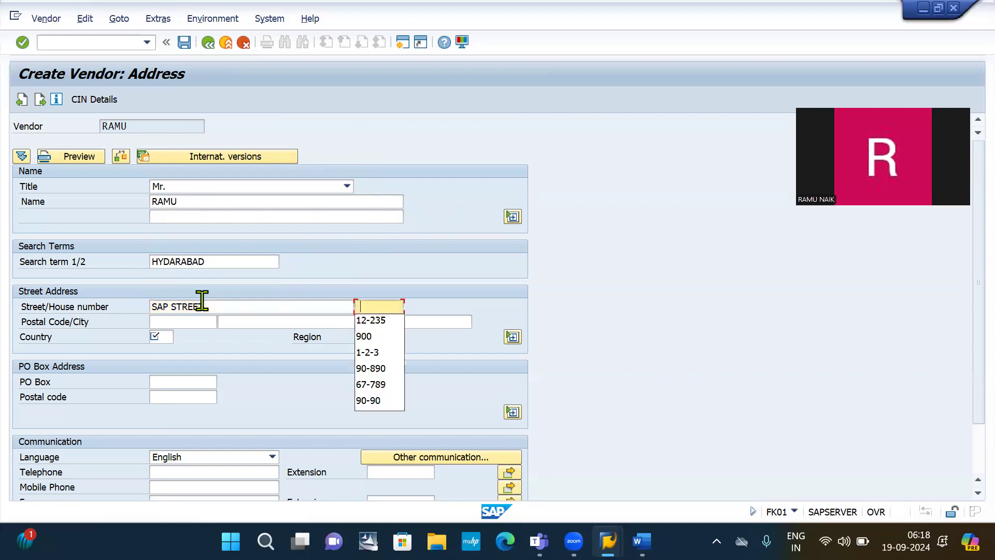
key("Down")
key("Tab")
key("Down")
key("Return")
key("Tab")
key("Down")
key("Return")
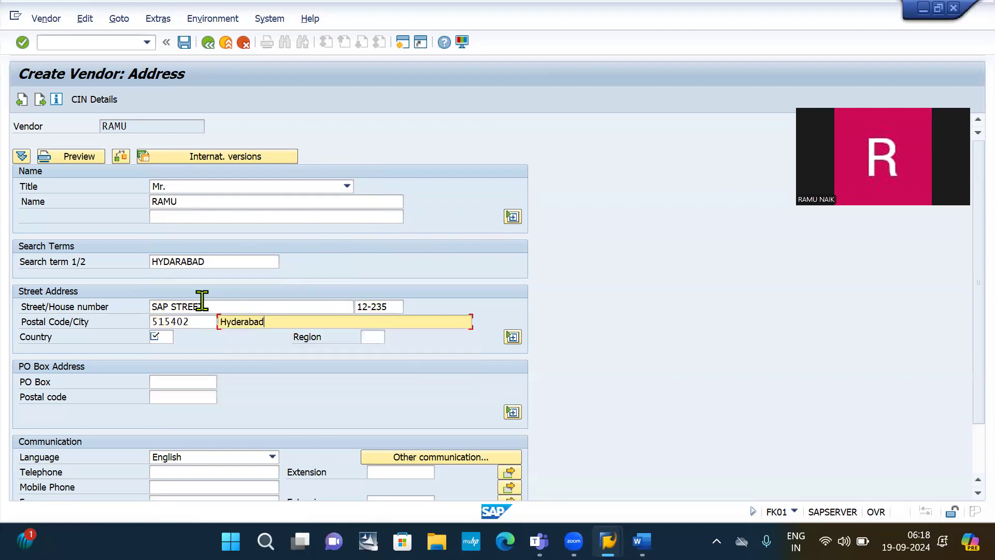
Set the vendor's country to IN and the region to 01.
key("Tab")
key("Down")
key("Tab")
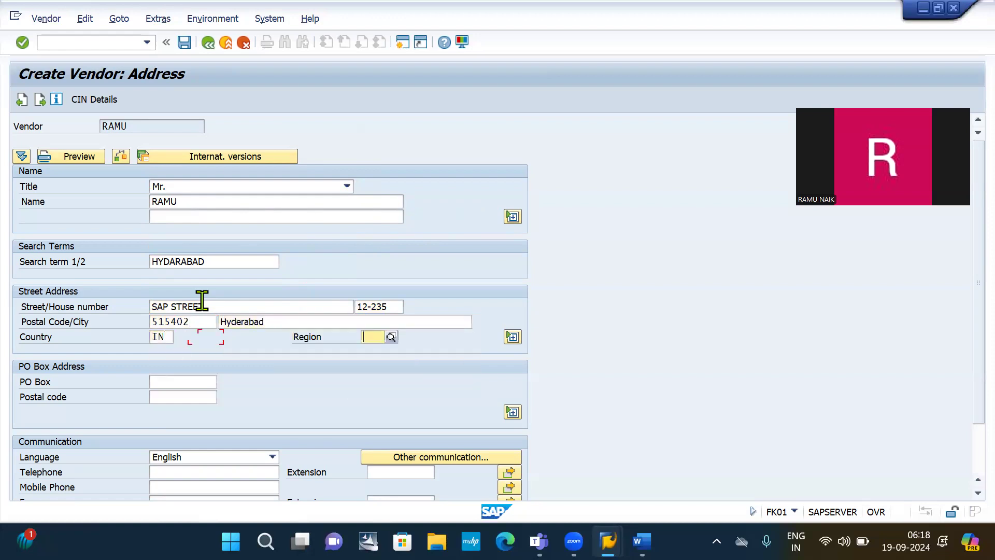
key("Tab")
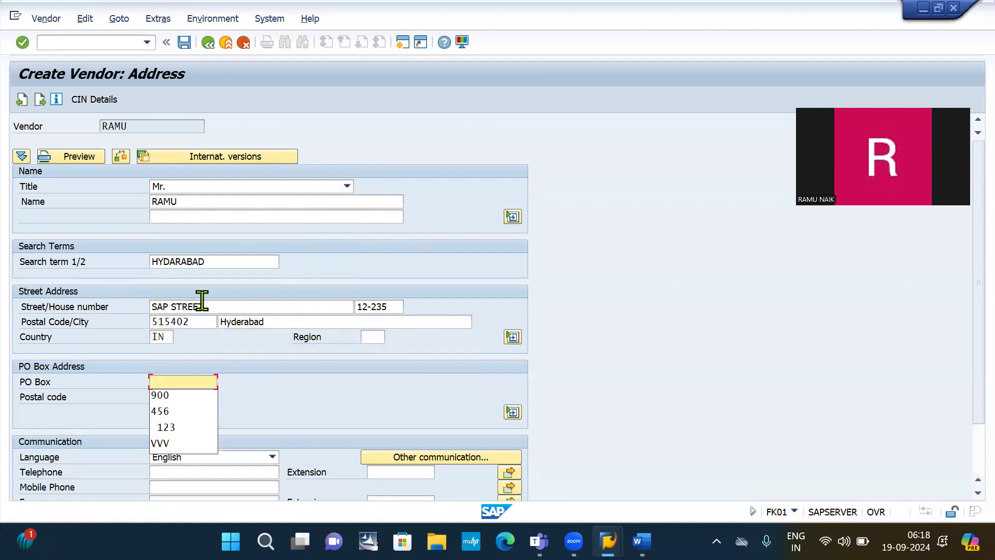
left_click(377, 336)
key("Down")
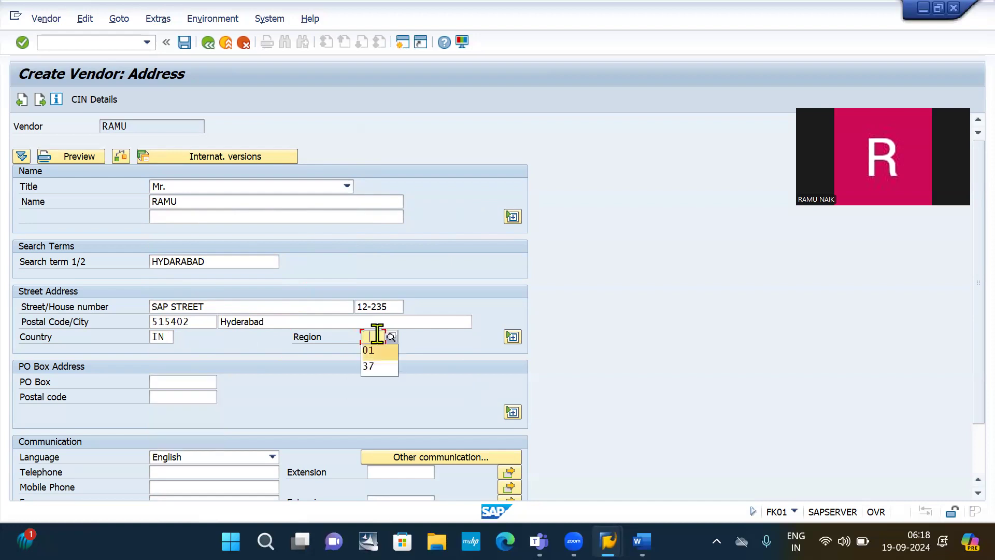
key("Return")
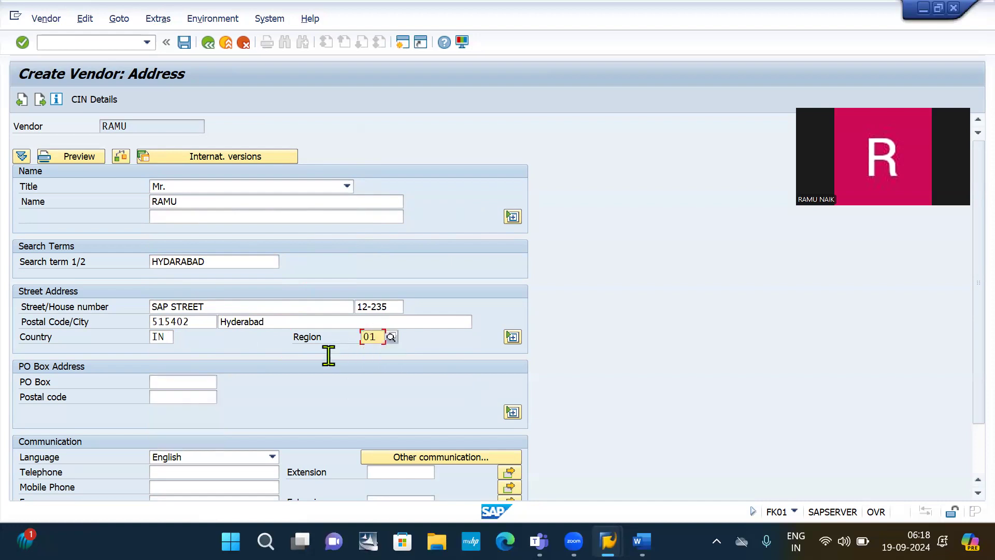
Fill in the vendor's PO box and telephone number from the suggested entries.
left_click(182, 384)
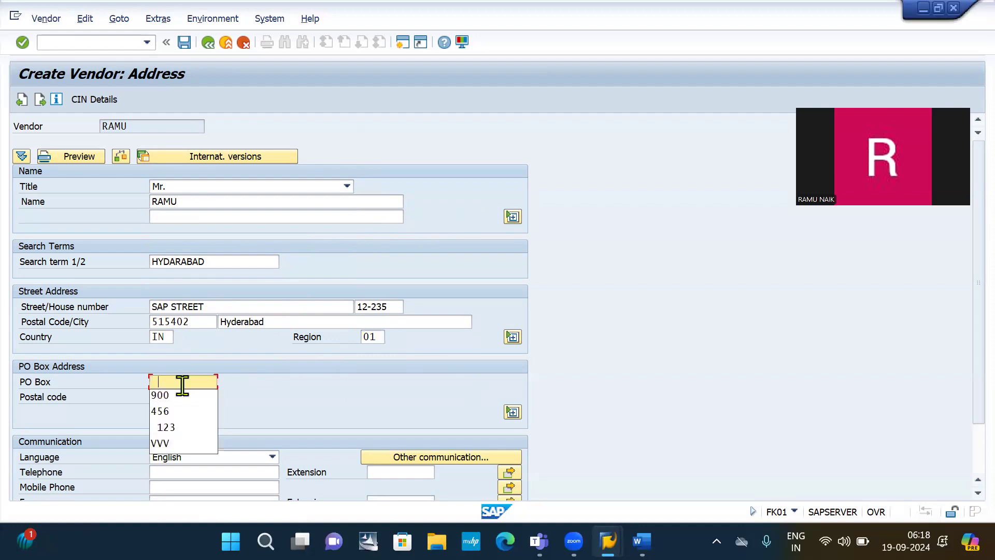
key("Down")
key("Down")
key("Return")
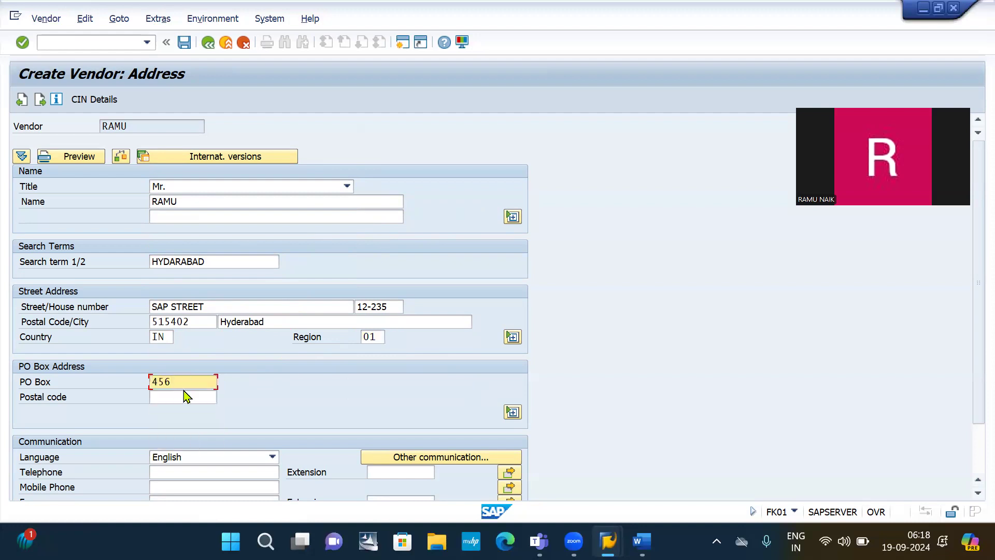
left_click(187, 470)
key("Down")
key("Return")
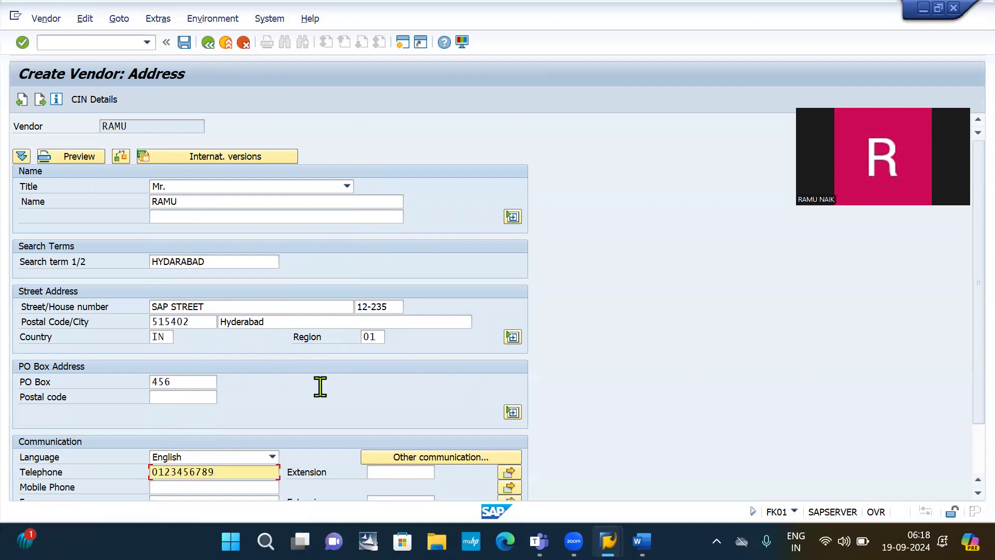
Accept the address and continue past the blank control and payment transaction data to the accounting information.
key("Return")
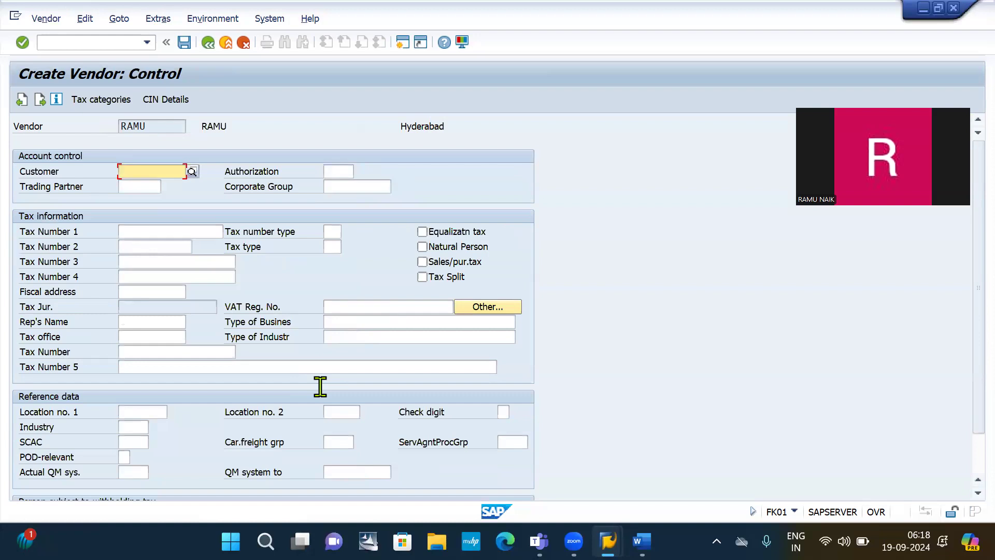
key("Return")
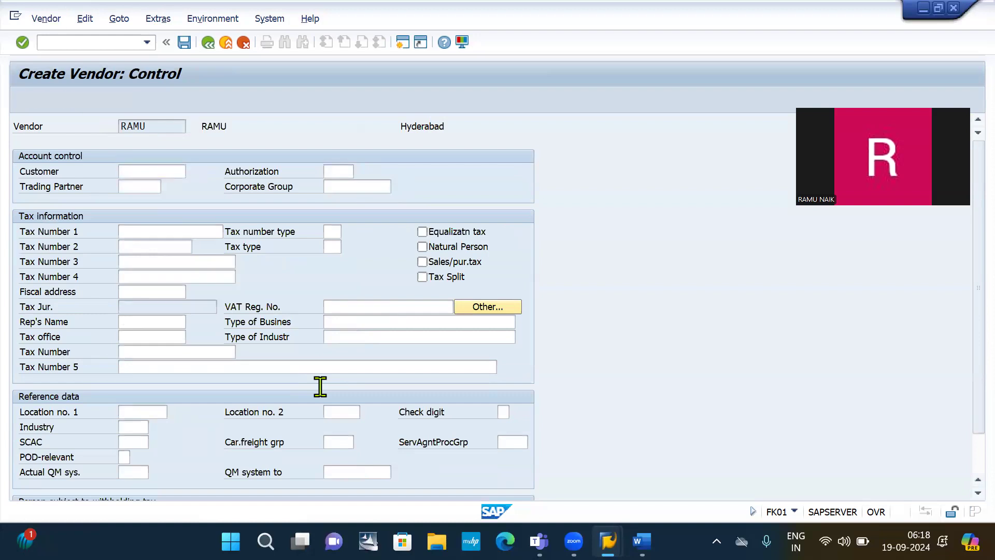
key("Return")
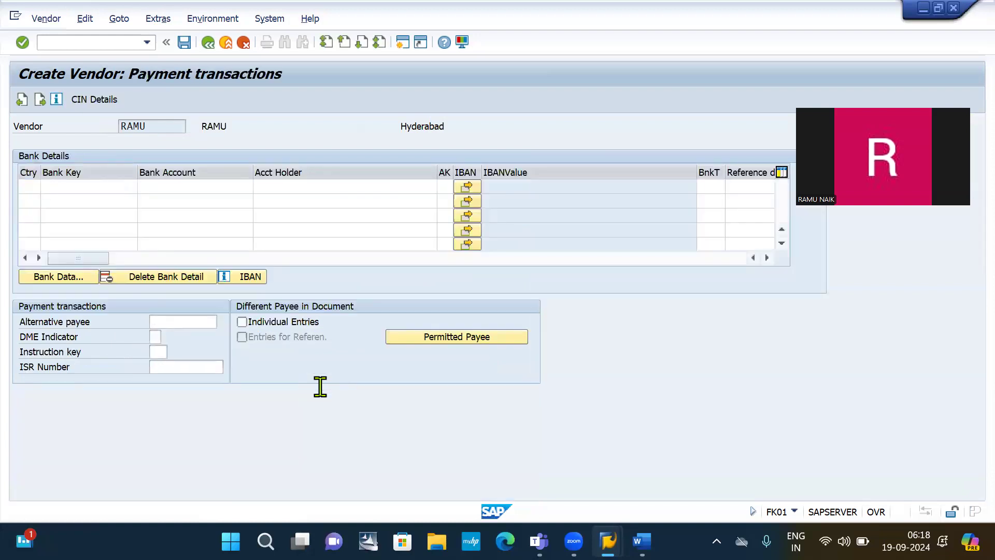
key("Return")
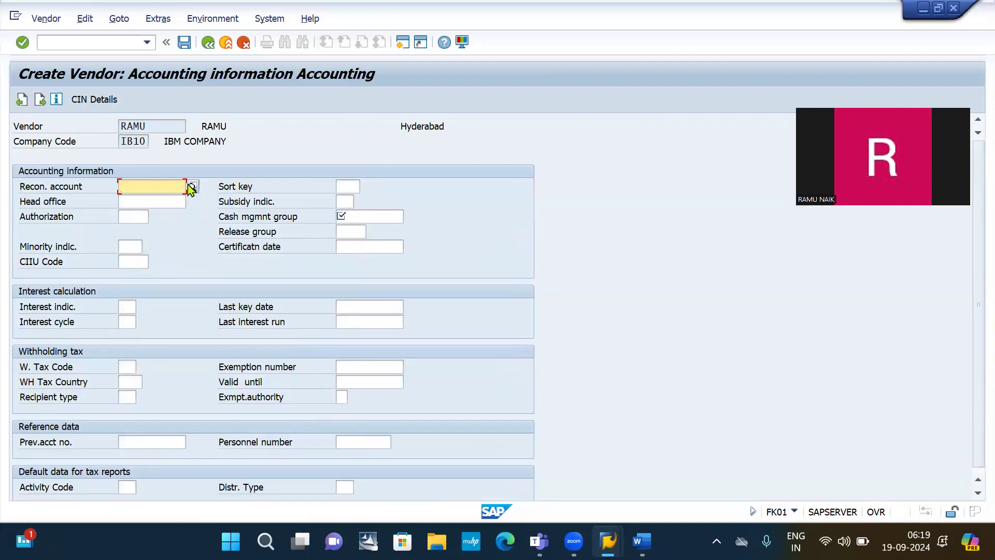
Set the vendor's reconciliation account to 100005, sort key to 012 and cash management group to A1, and save the vendor.
left_click(155, 186)
left_click(345, 187)
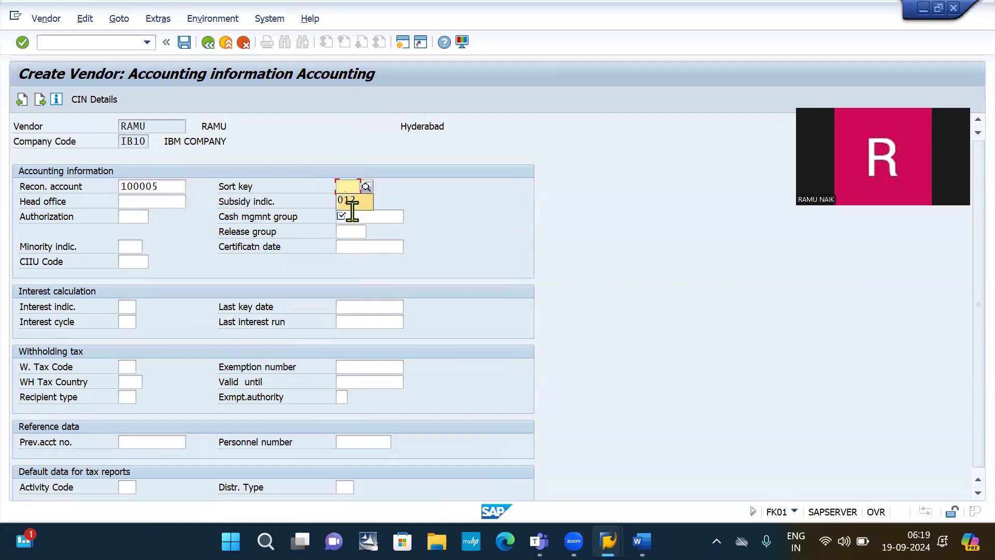
left_click(347, 200)
left_click(353, 217)
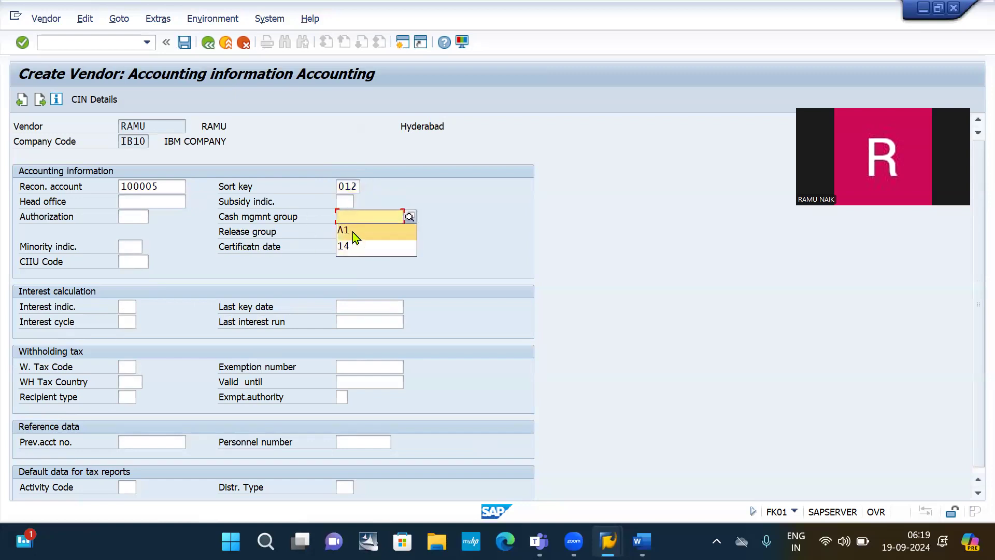
left_click(356, 233)
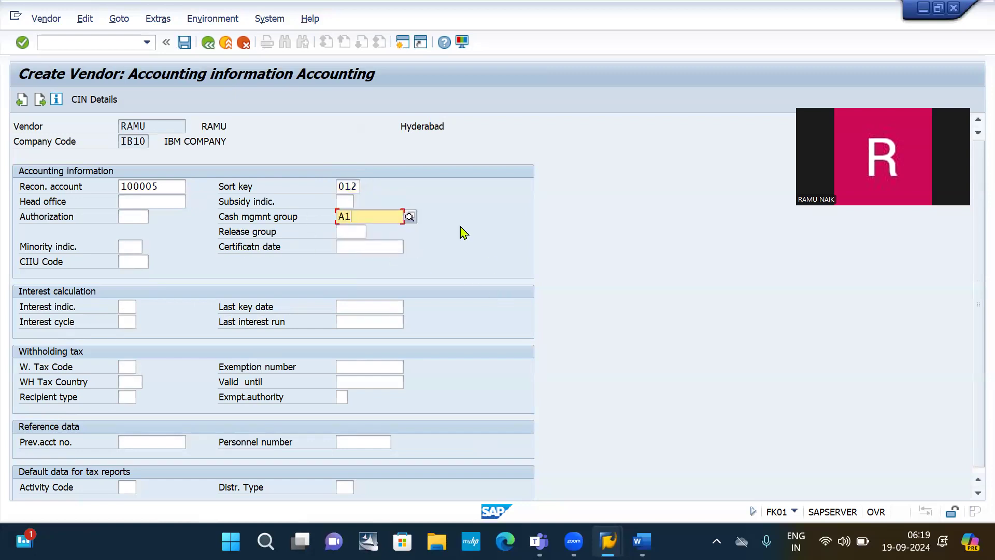
key("Return")
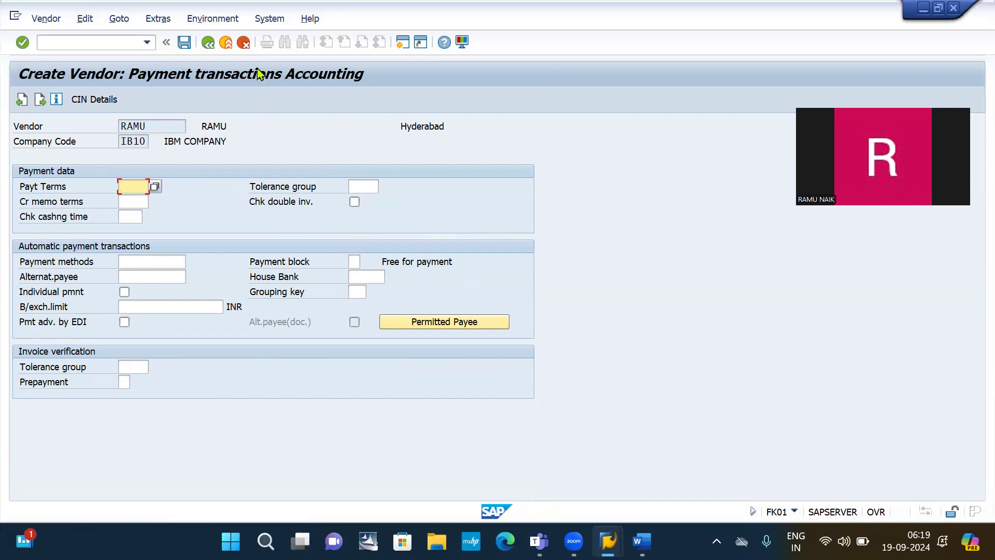
left_click(185, 46)
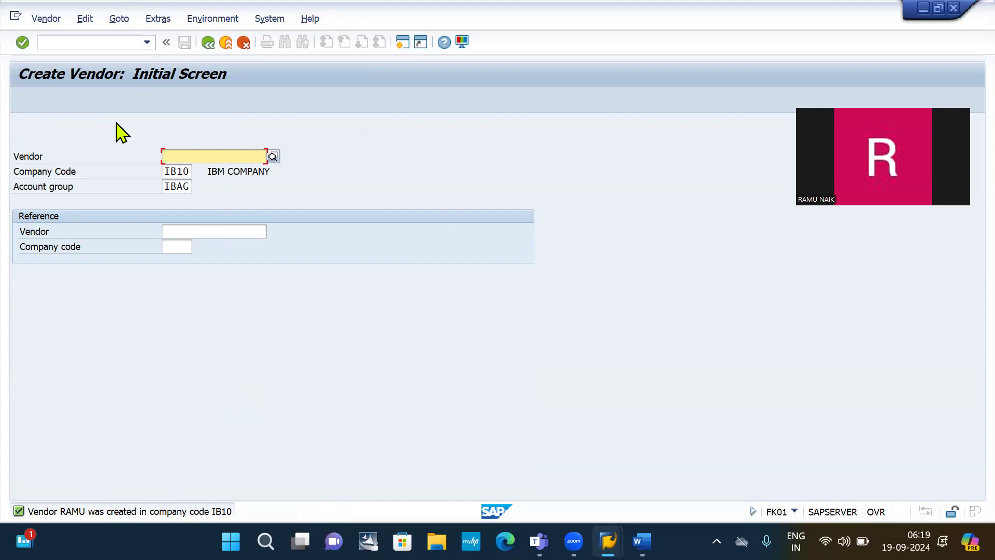
Try to switch to the general table display with transaction /NSE16N and dismiss the system message.
left_click(81, 41)
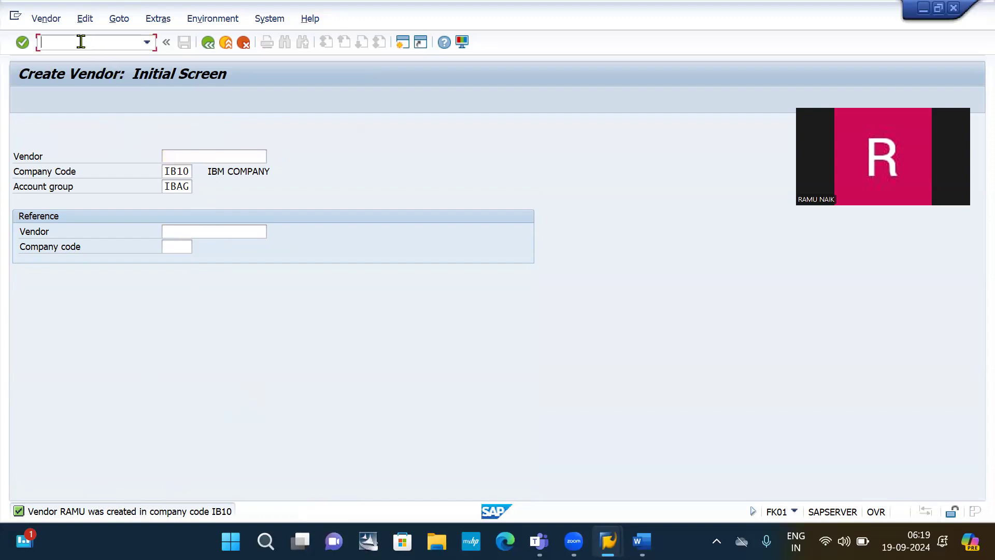
type("/NSE16N")
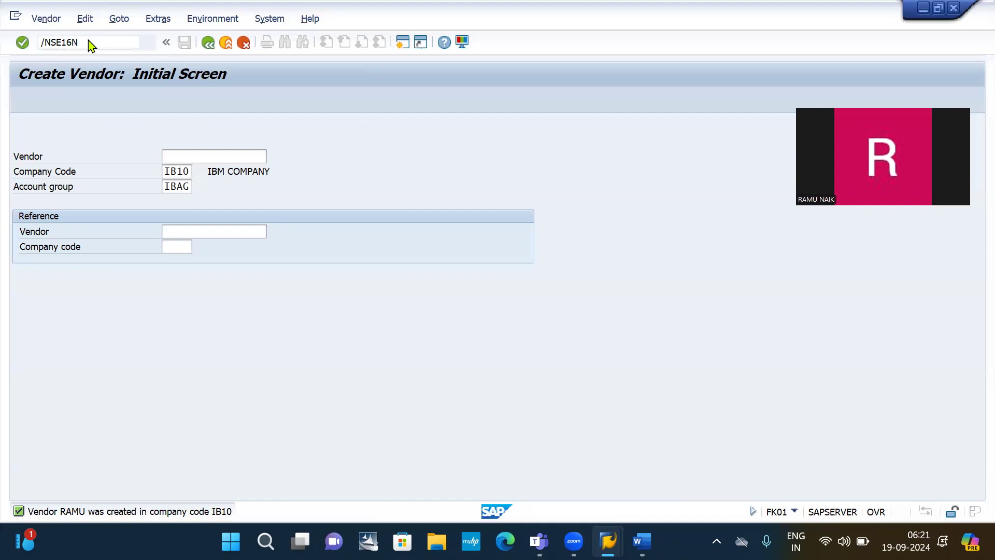
key("Return")
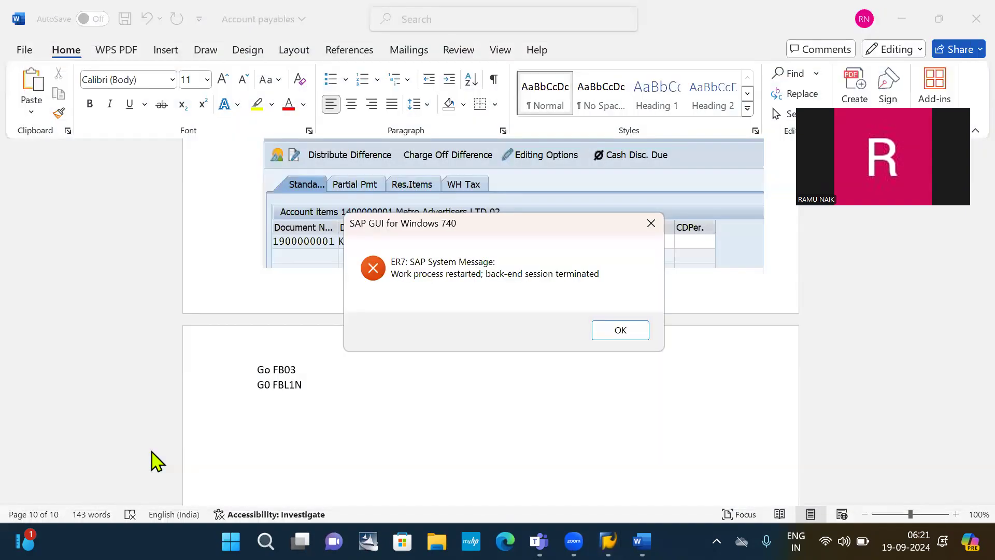
key("Return")
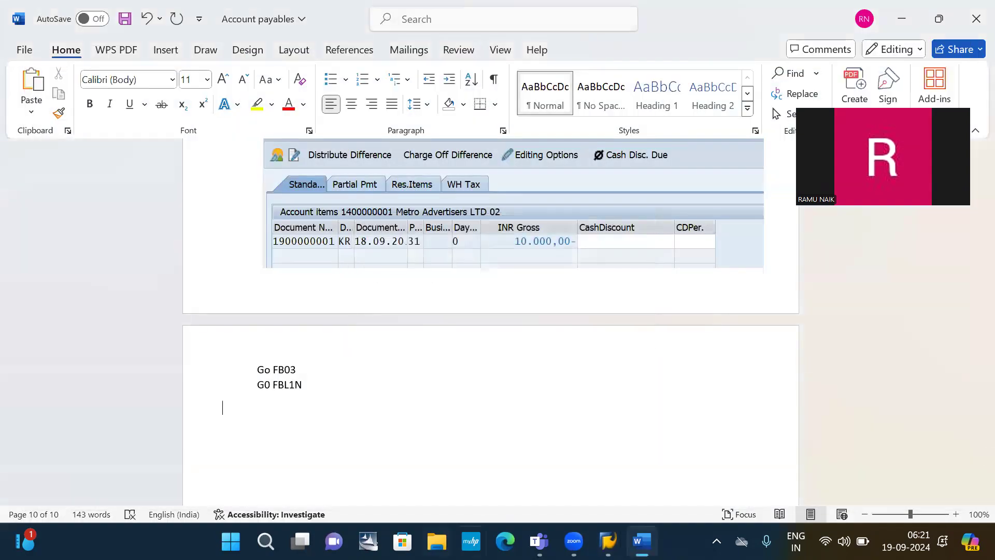
Switch to SAP Logon, open the sap connection and log on to client 800 with the user ID and password.
mouse_move(608, 542)
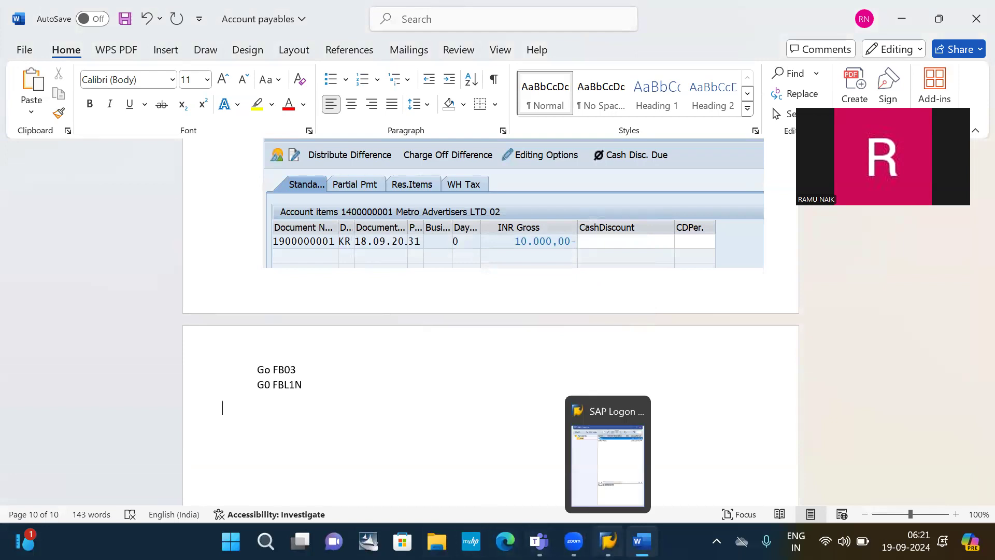
left_click(621, 473)
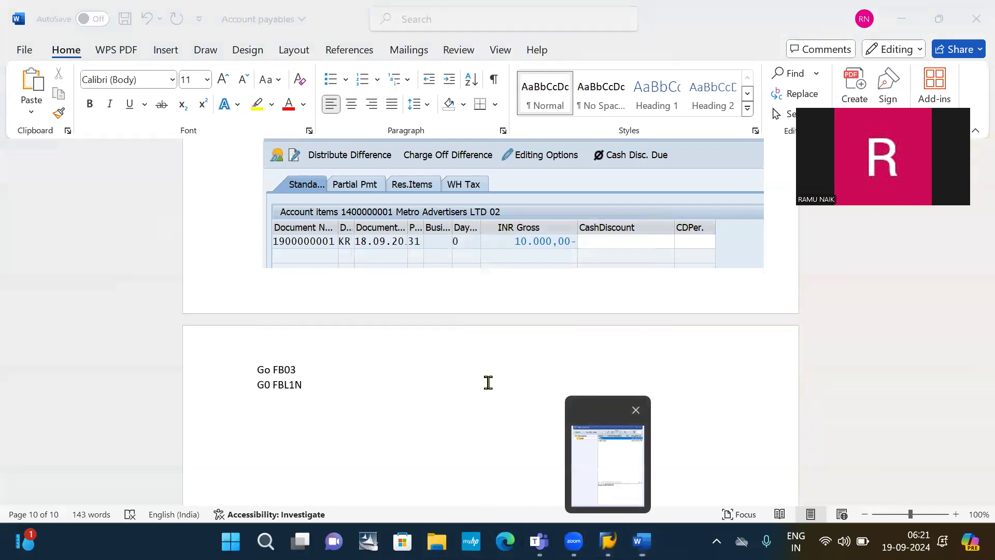
double_click(443, 377)
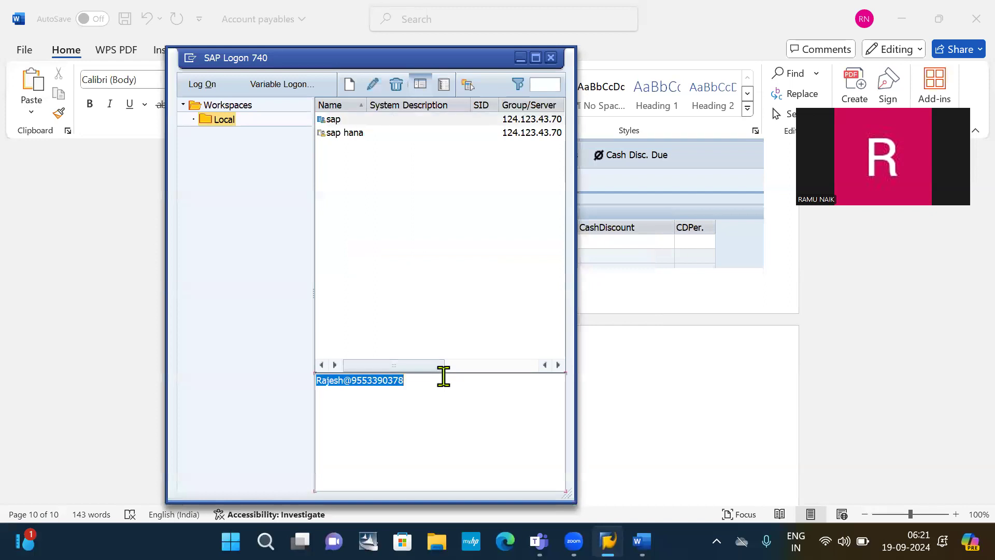
left_click(444, 377)
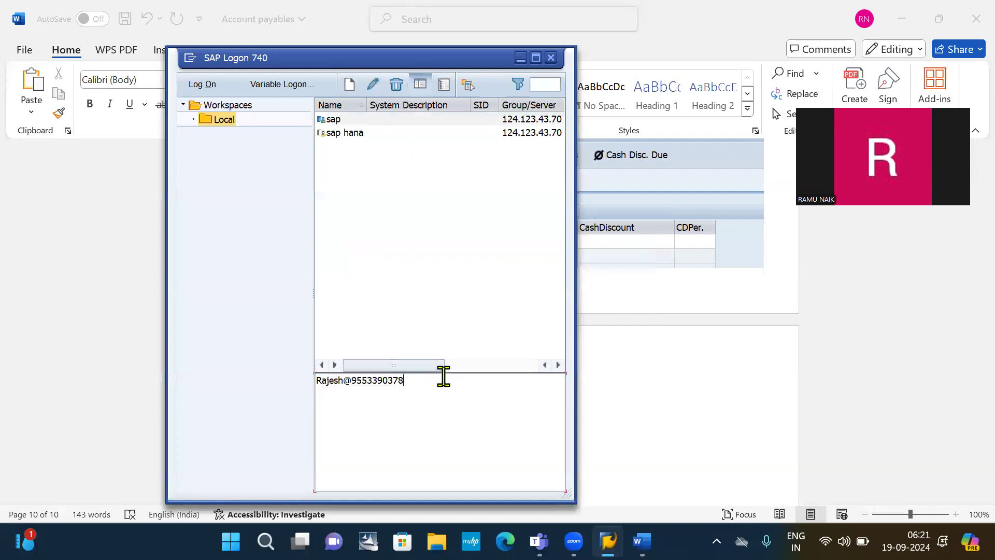
left_click(357, 121)
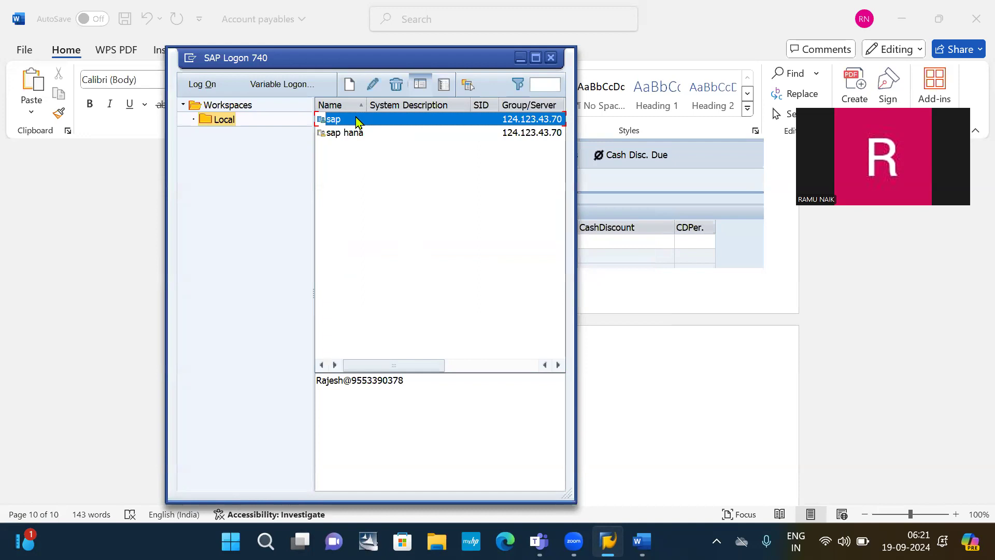
double_click(356, 120)
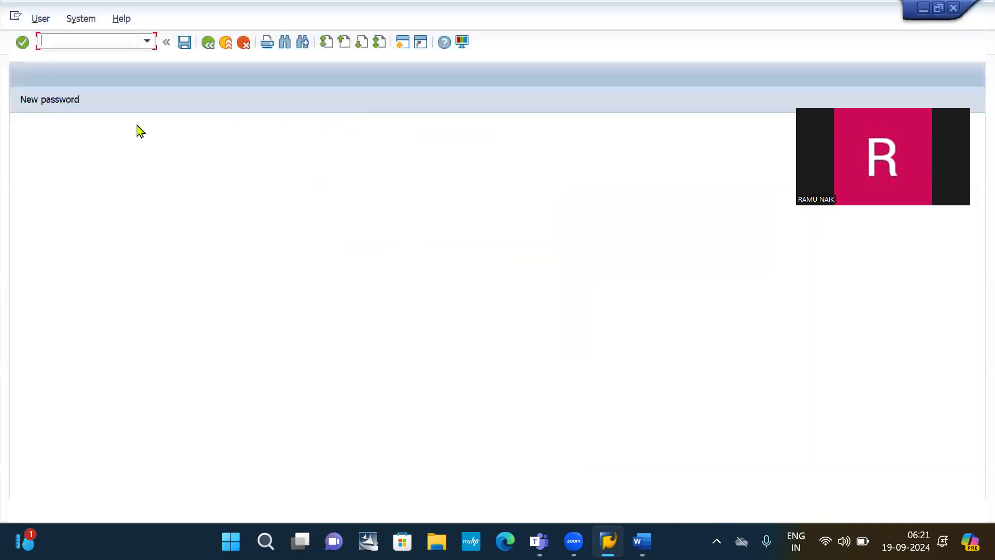
left_click(149, 160)
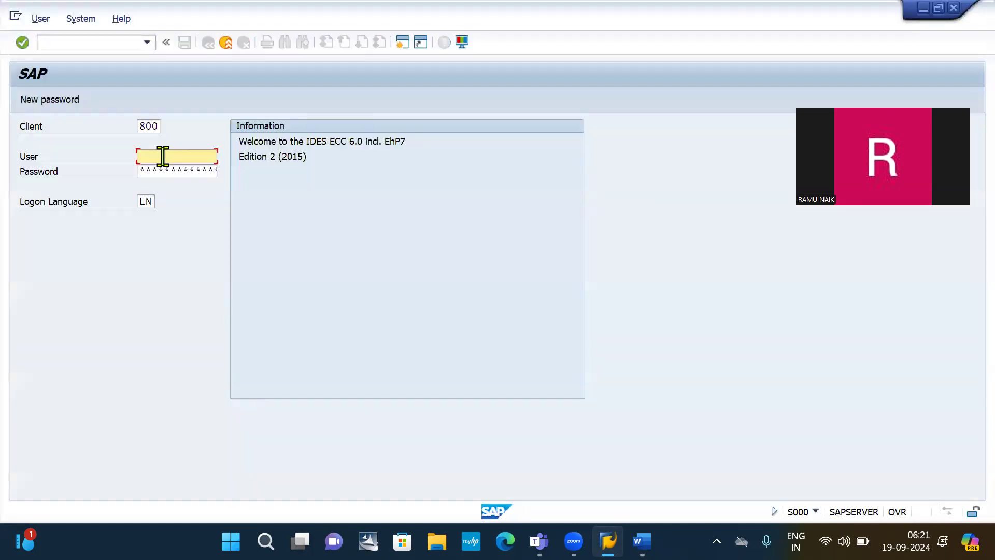
left_click(163, 155)
left_click(162, 170)
left_click(164, 169)
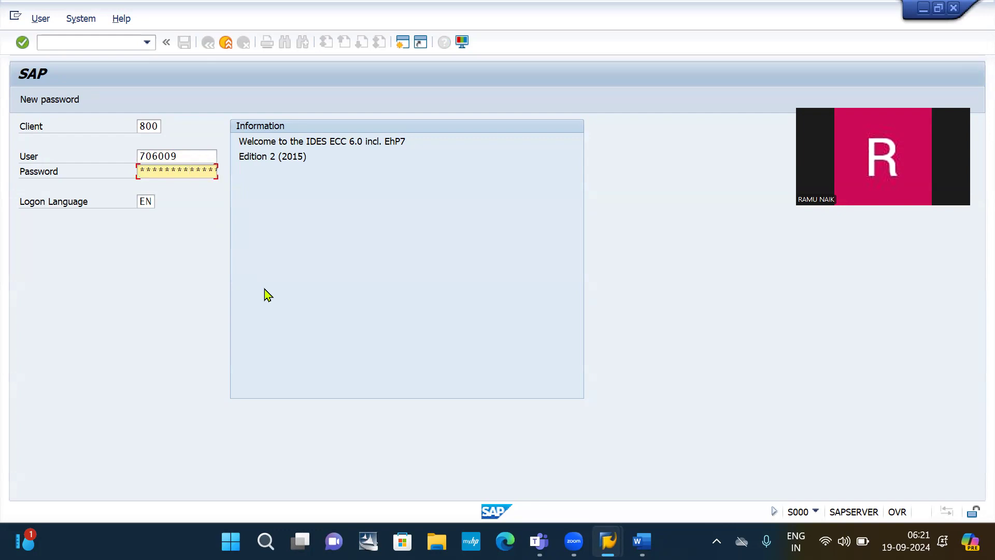
key("Return")
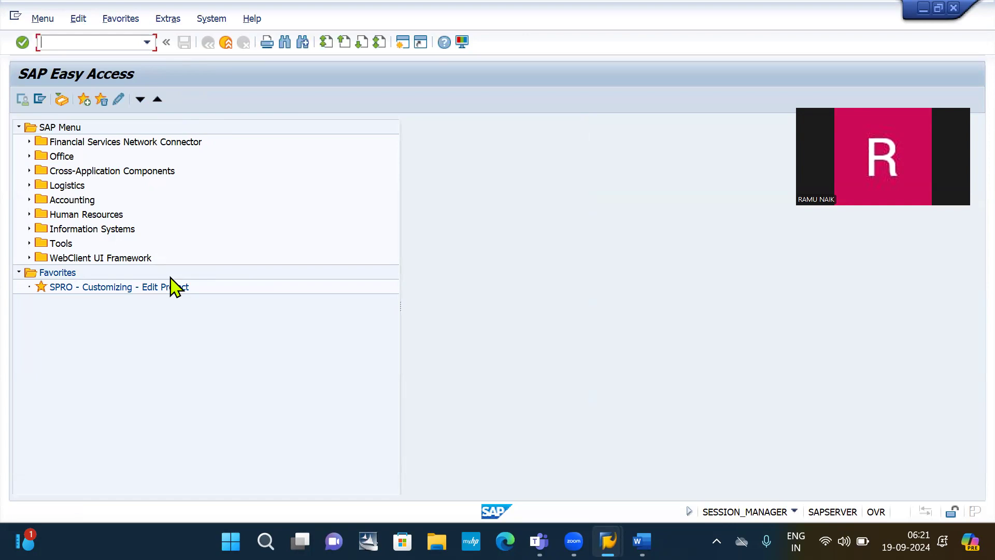
Start transaction SE16N and load the selection fields of table LFA1.
key("Down")
key("Return")
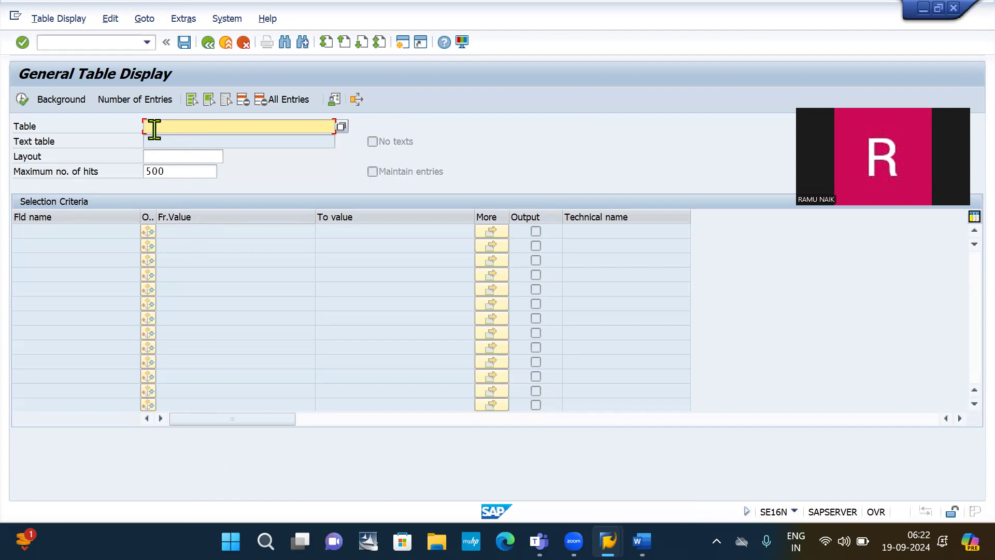
type("L")
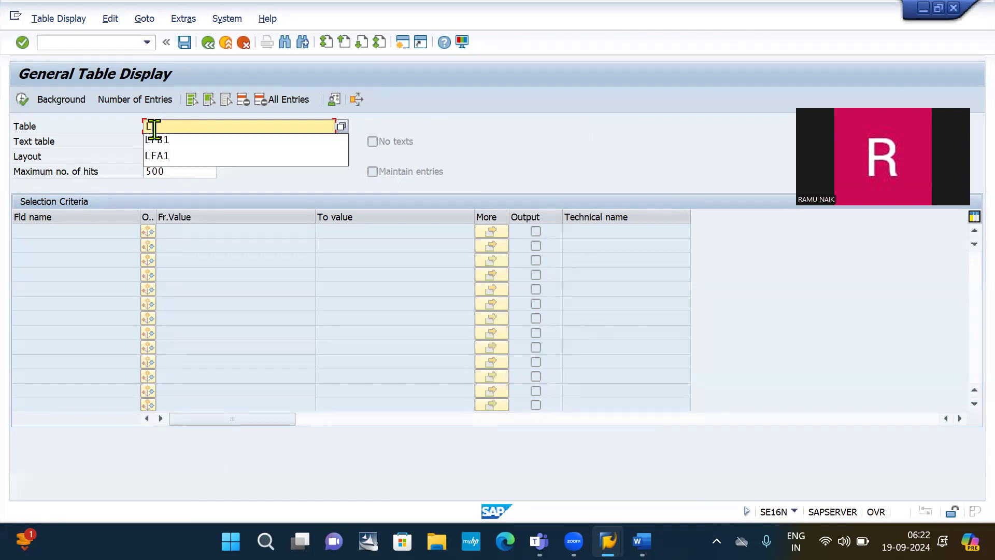
type("FA")
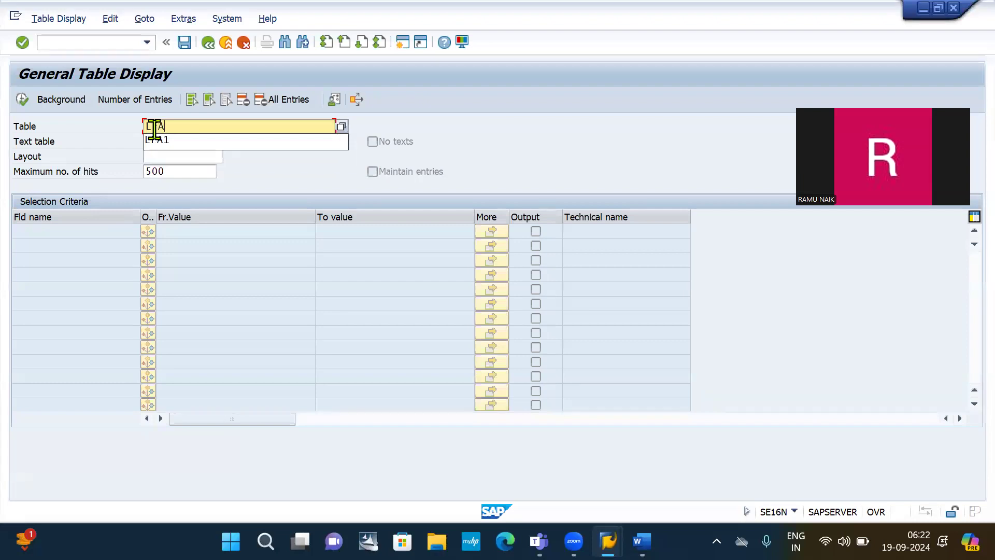
type("1")
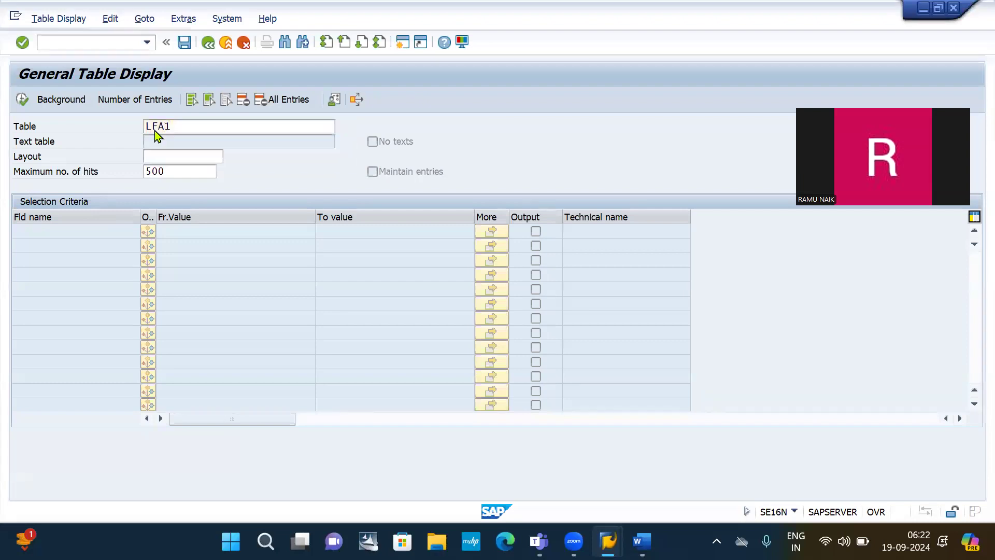
key("Return")
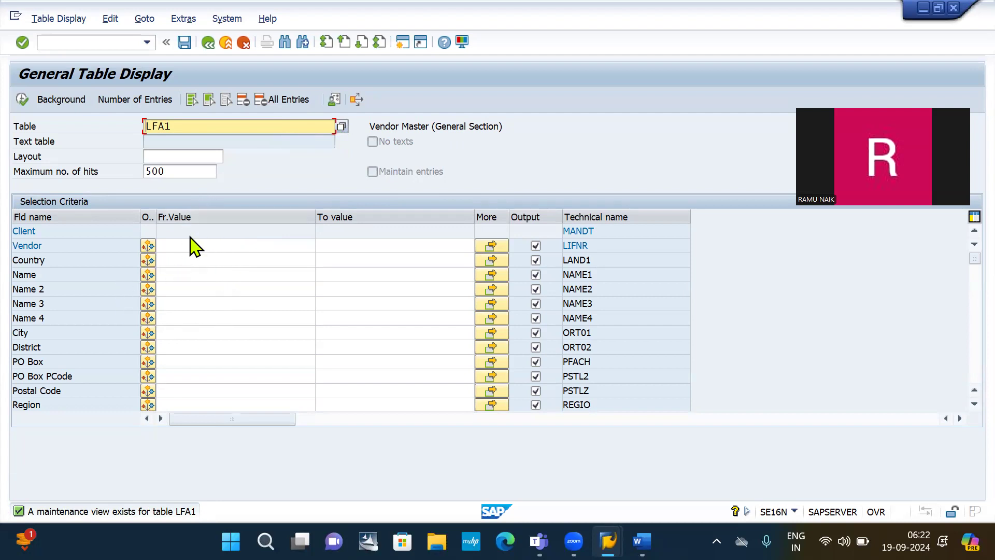
Run the LFA1 selection for the newly created vendor's ID.
left_click(174, 242)
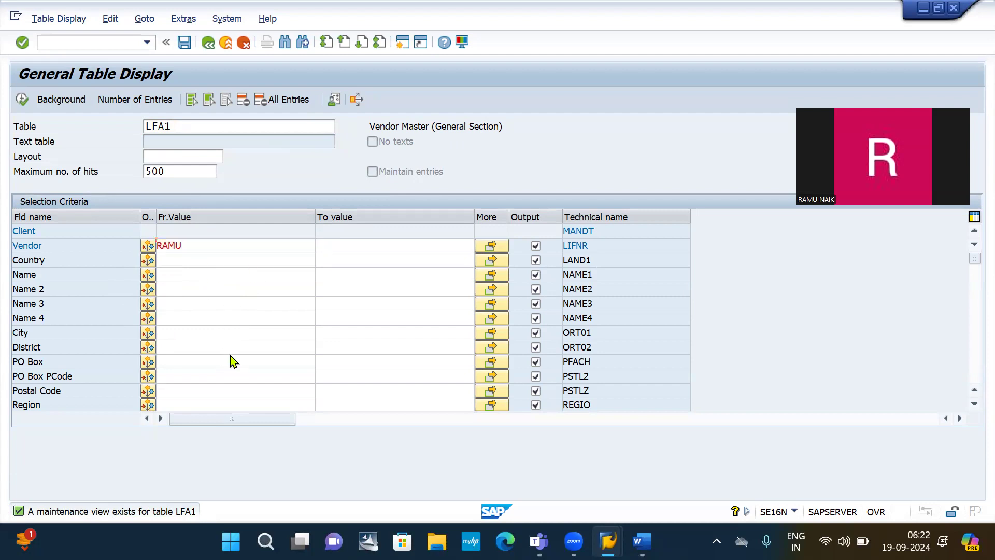
left_click(22, 103)
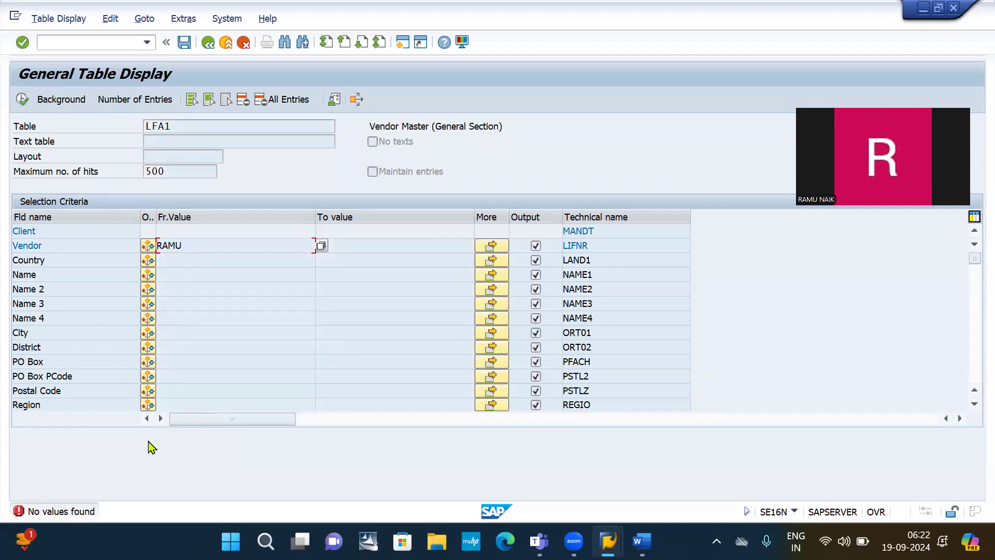
key("alt+Tab")
key("alt+Tab")
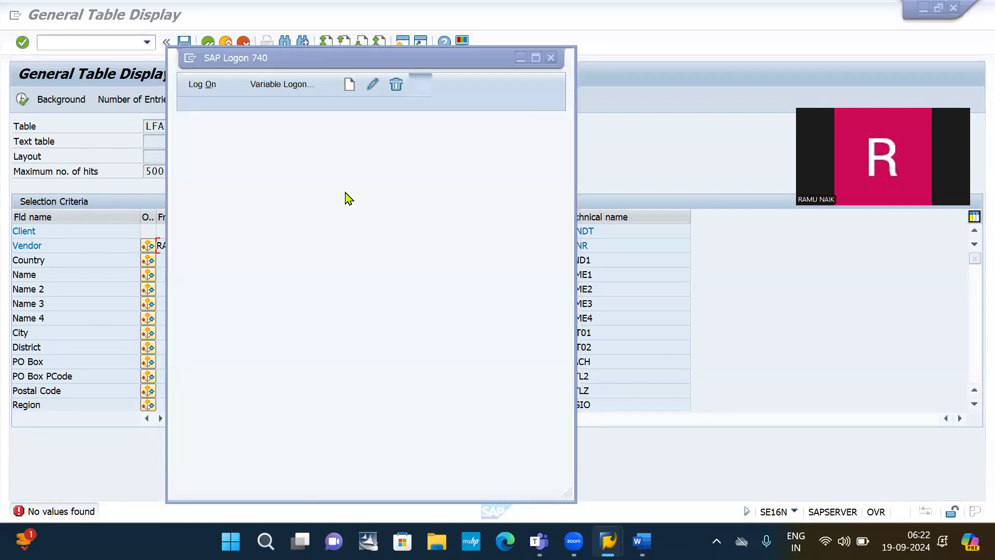
left_click(550, 58)
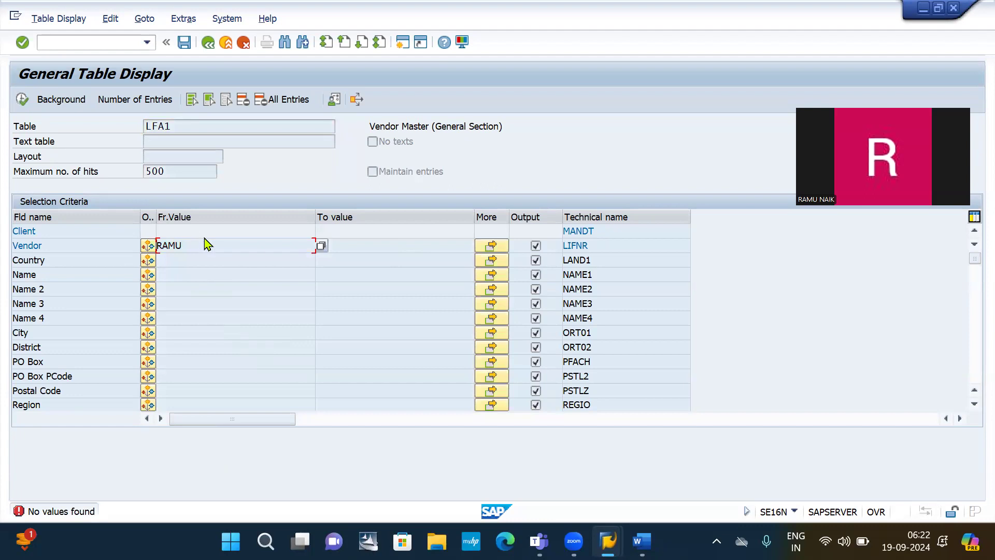
Restart SE16N for table LFA1 and run the selection with the new vendor's ID enclosed in asterisks.
left_click(99, 42)
key("Down")
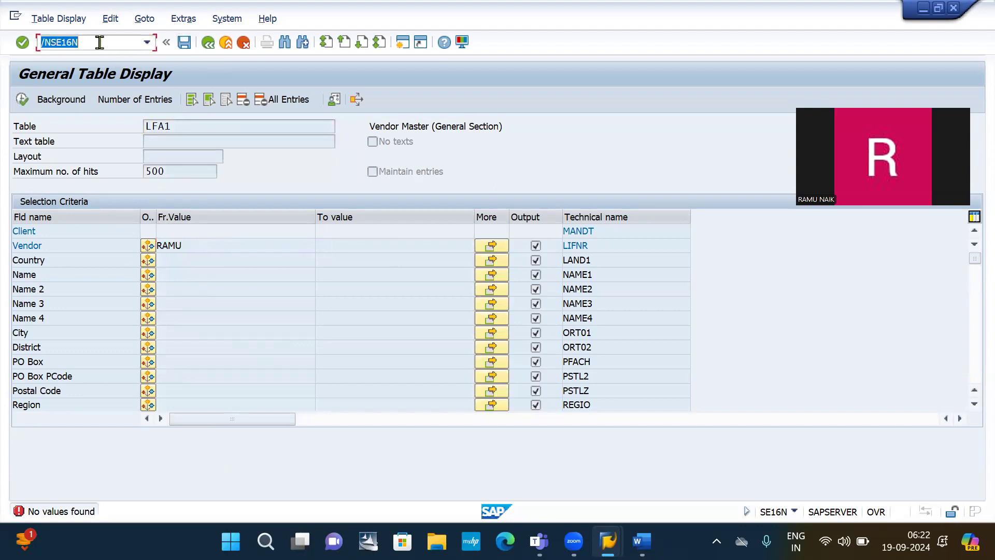
key("Return")
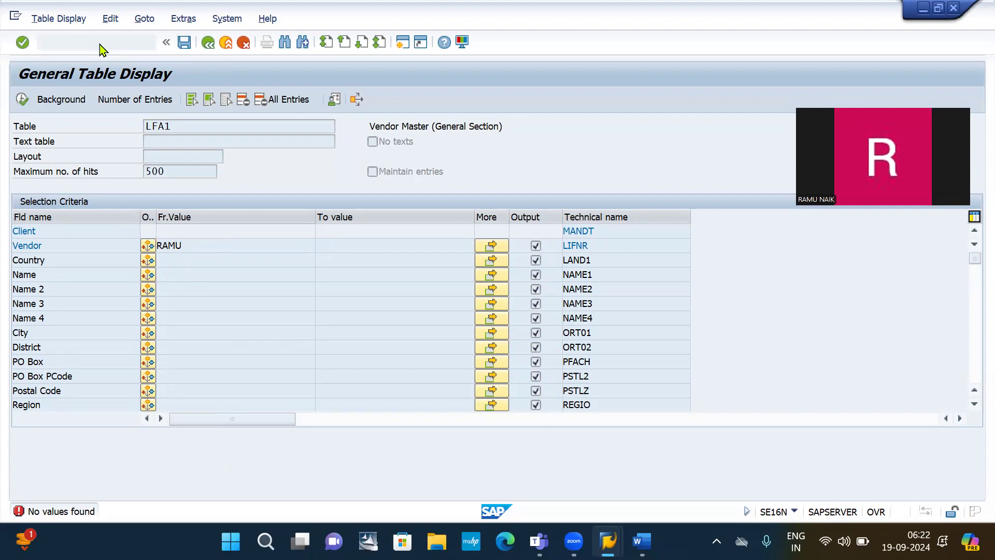
left_click(214, 246)
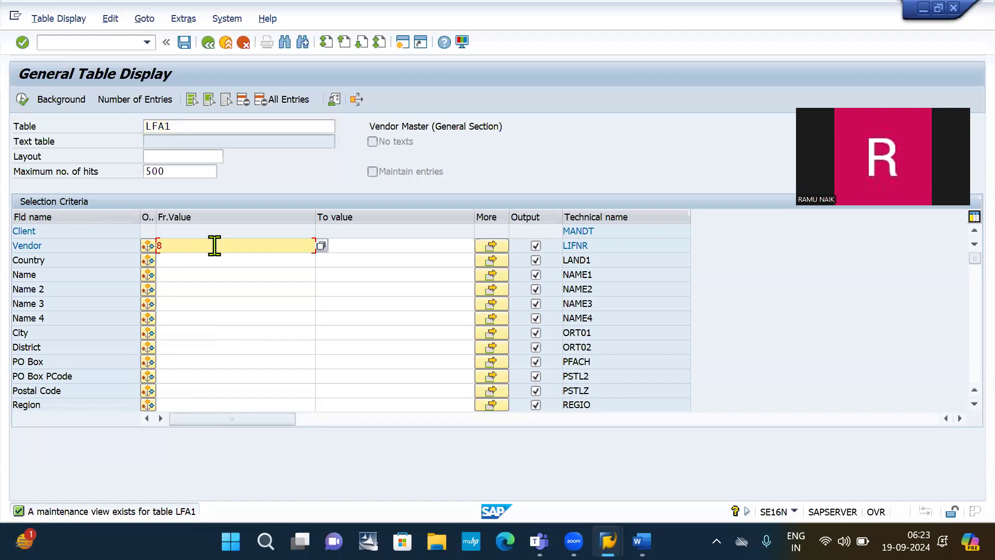
key("BackSpace")
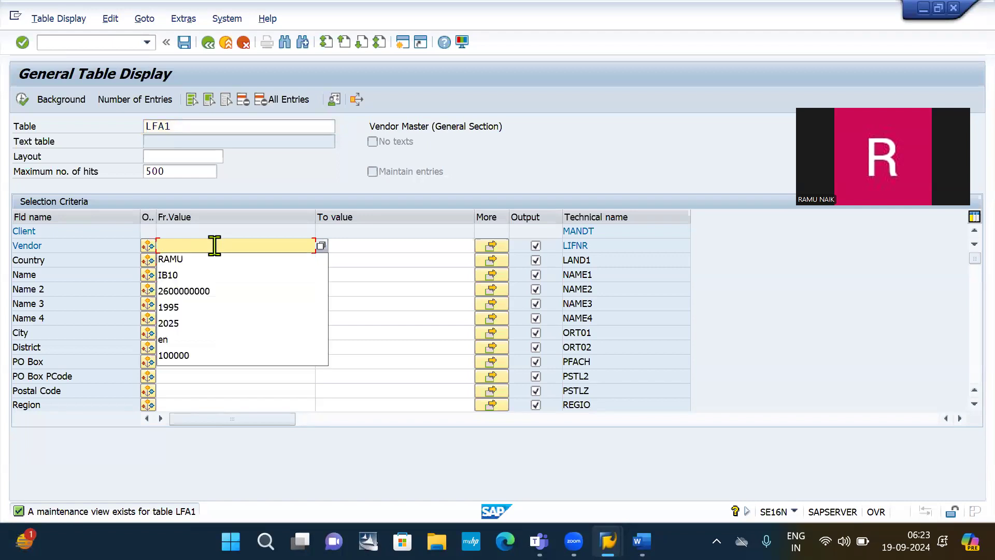
type("8")
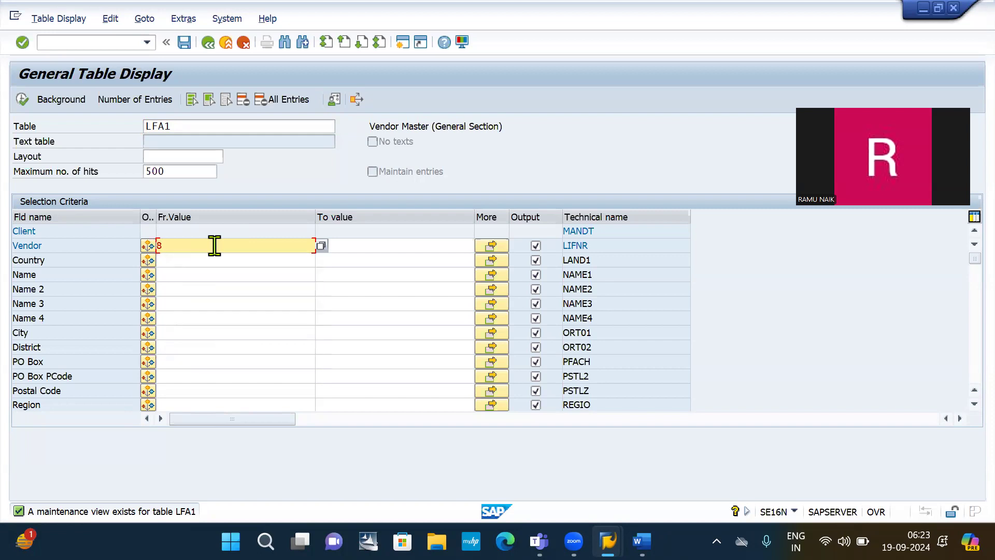
key("BackSpace")
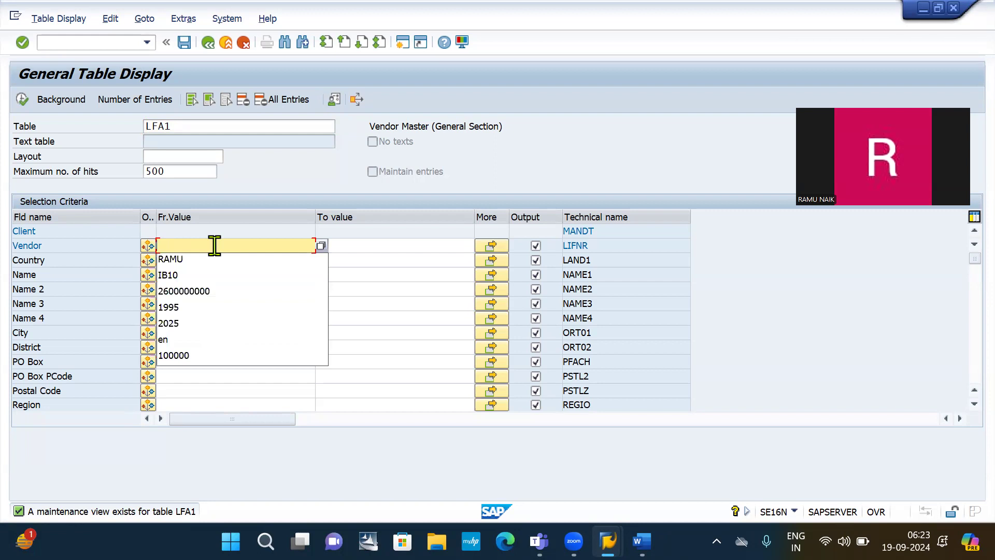
type("*")
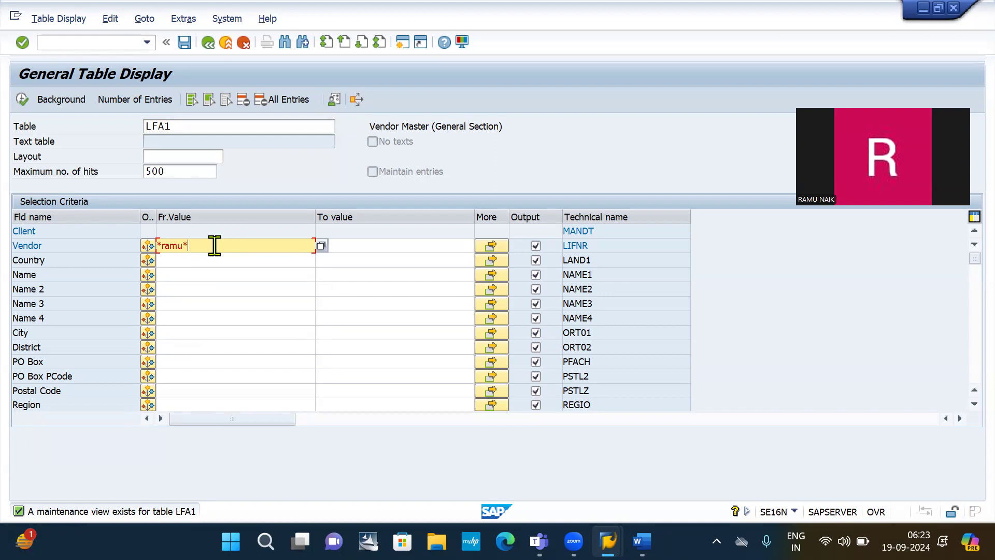
left_click(22, 99)
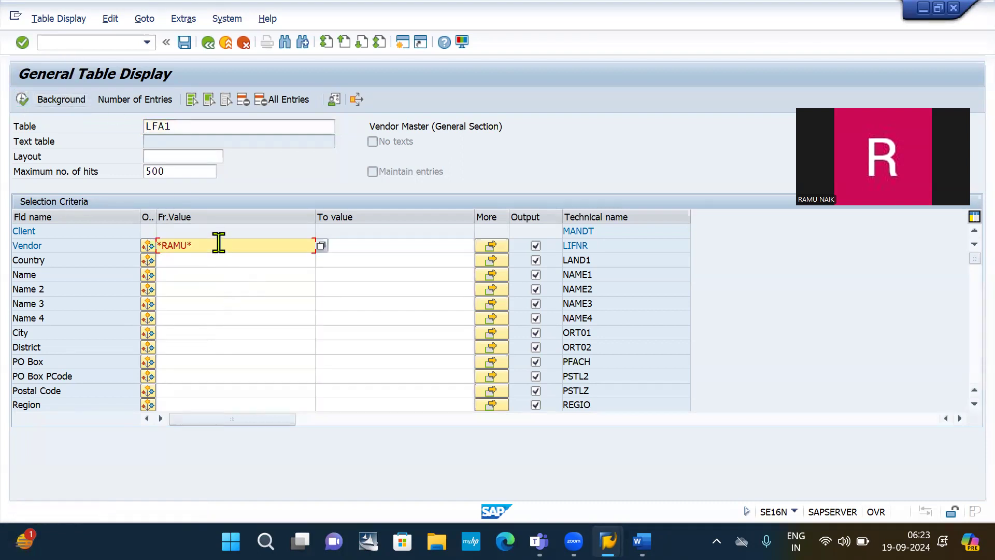
Replace the vendor selection value with a single asterisk and run the LFA1 selection.
key("BackSpace")
key("BackSpace")
key("BackSpace")
key("BackSpace")
key("BackSpace")
key("BackSpace")
left_click(400, 347)
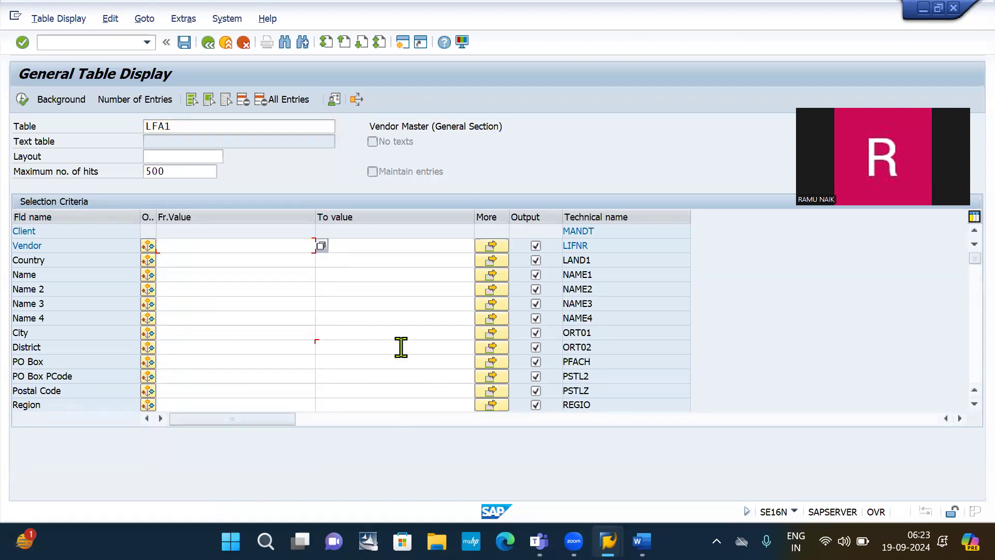
left_click(198, 245)
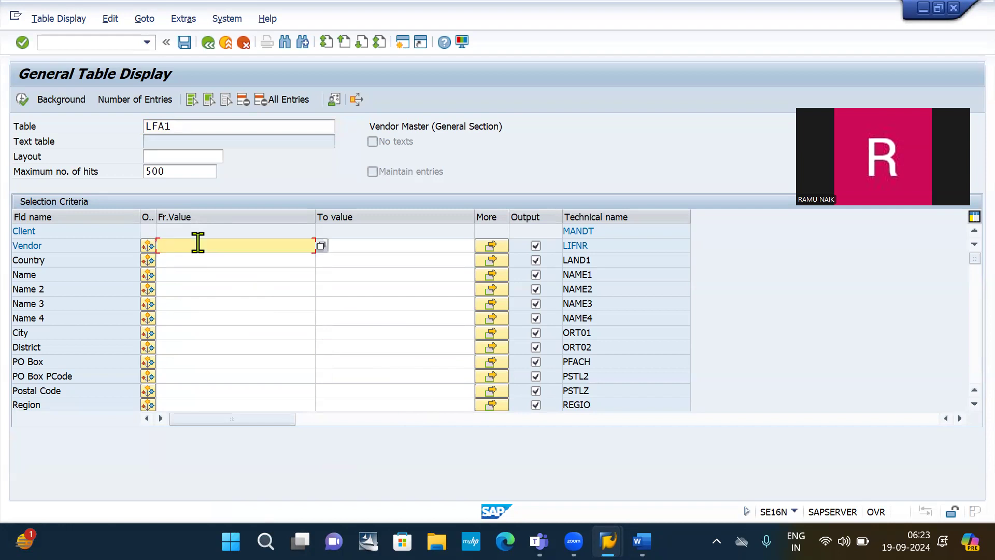
type("8")
key("BackSpace")
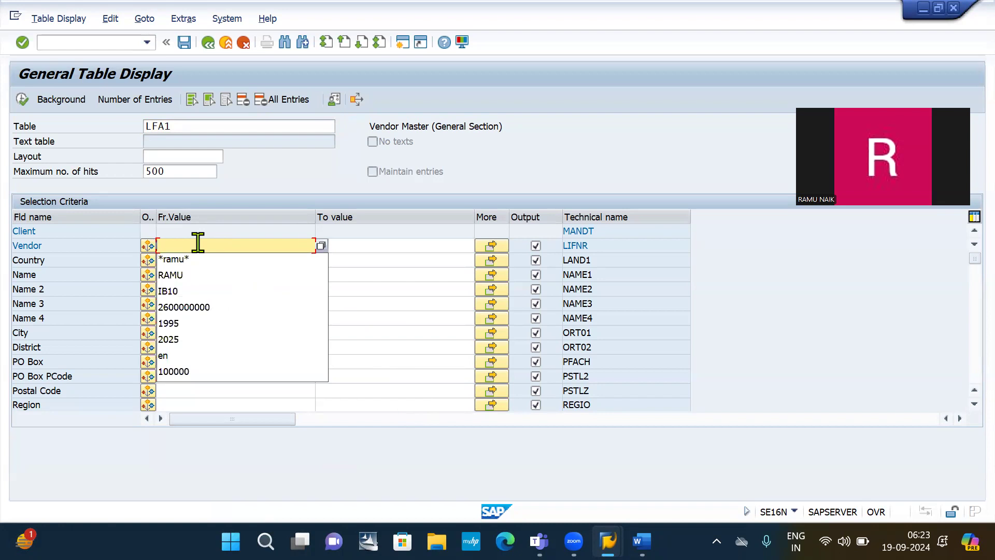
type("*")
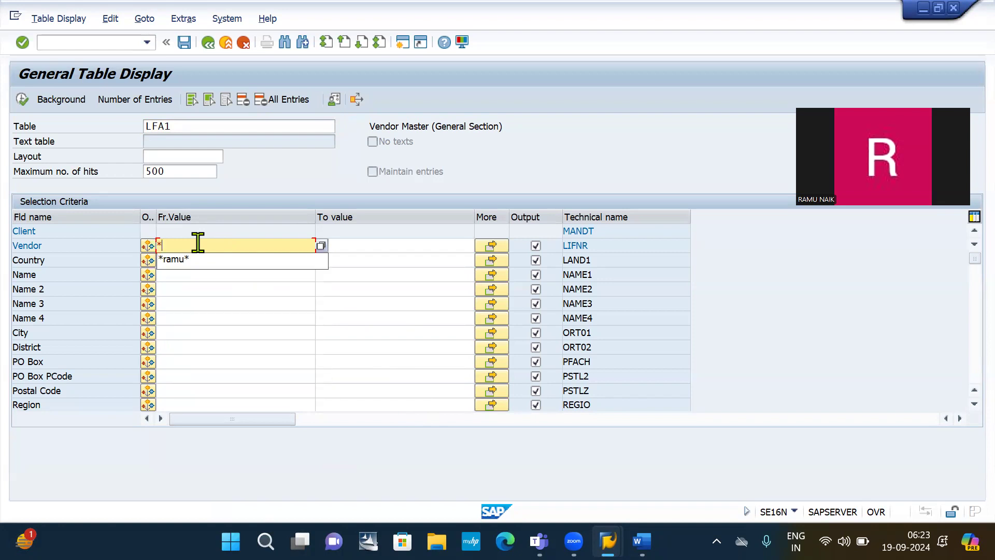
left_click(23, 99)
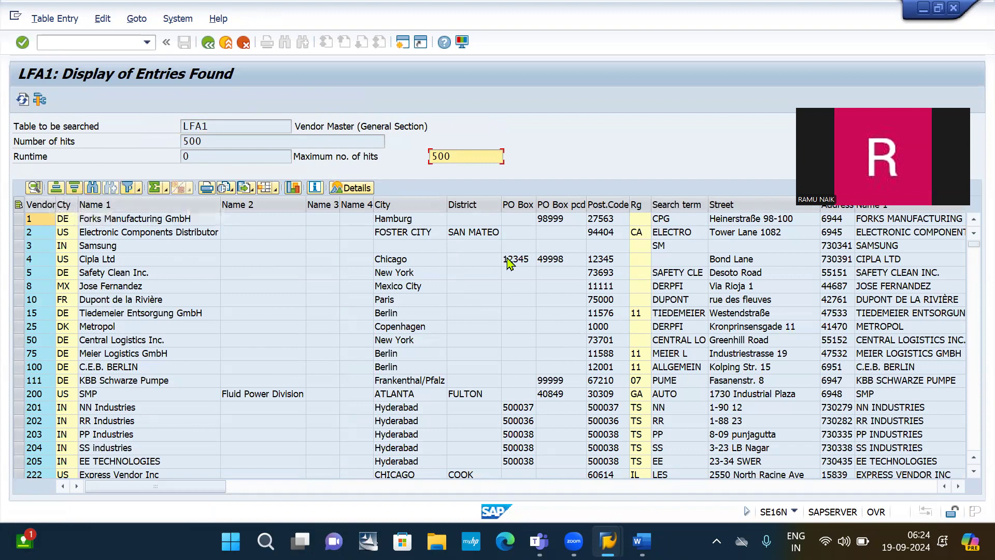
Search the displayed LFA1 entries for the new vendor's ID with the Find function.
scroll(109, 339, "down", 1)
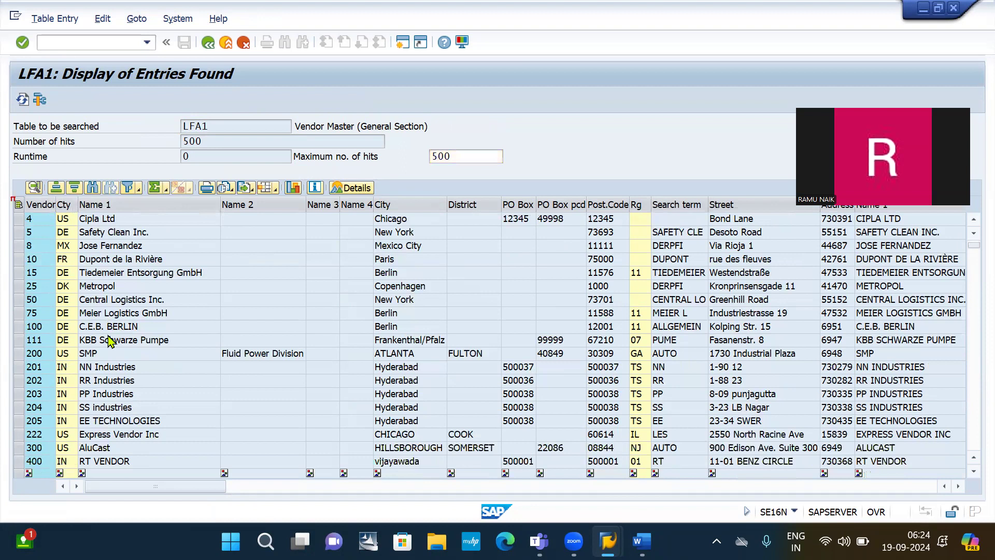
scroll(109, 340, "down", 5)
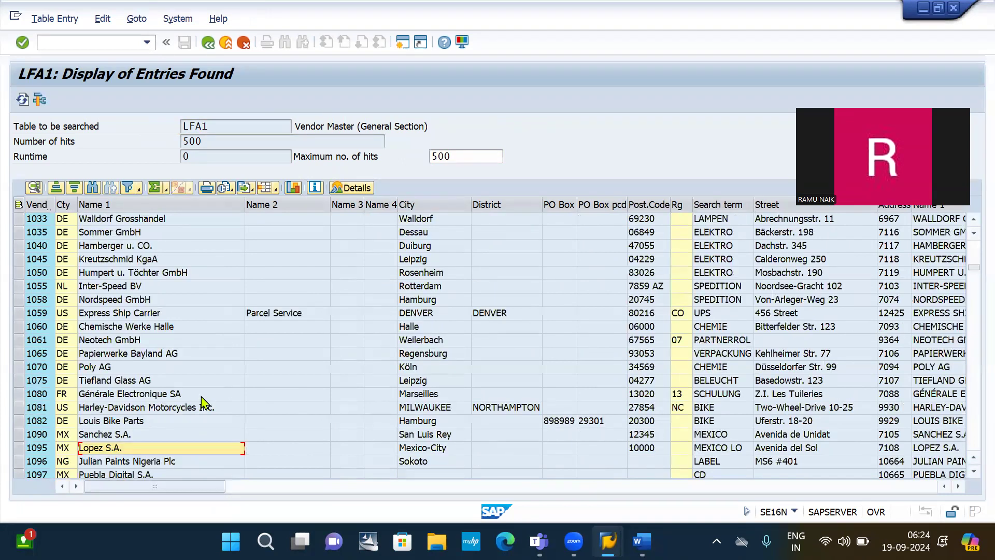
left_click(92, 188)
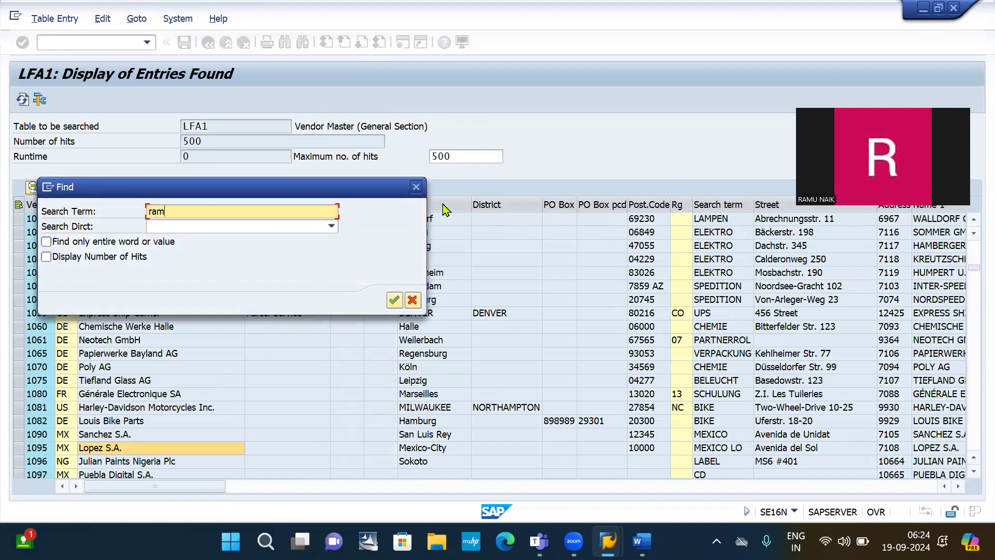
left_click(395, 300)
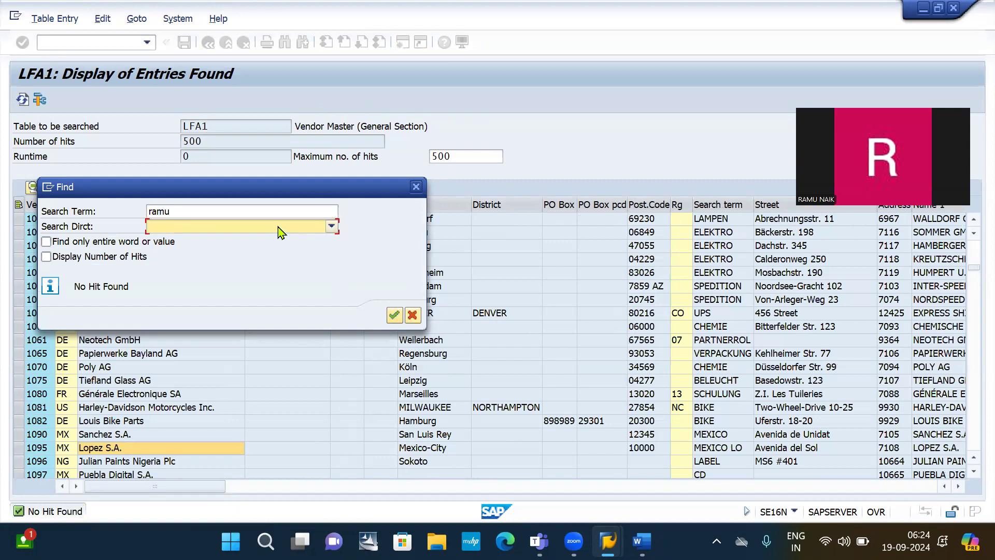
Repeat the search with Display Number of Hits enabled, then close Find and look for the vendor further down the list.
left_click(331, 228)
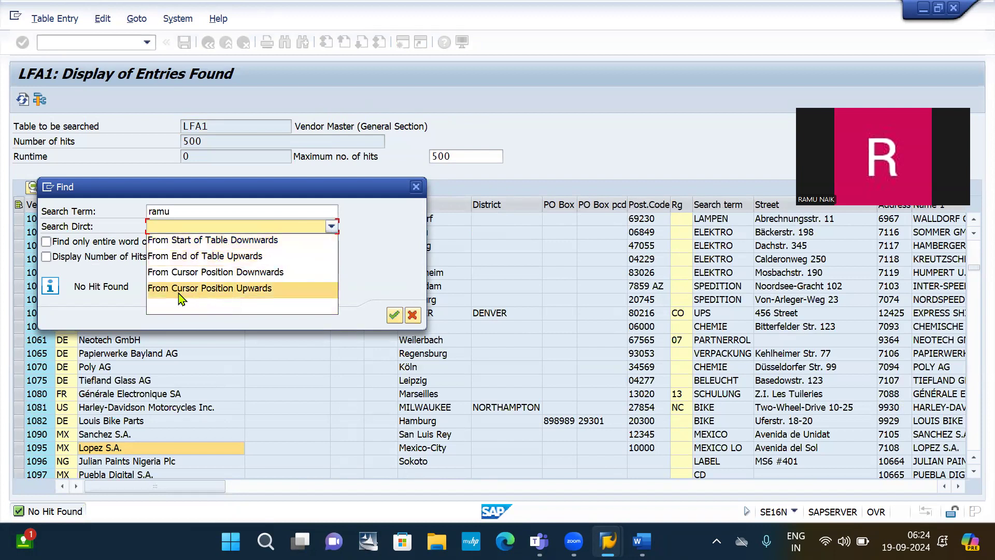
left_click(386, 270)
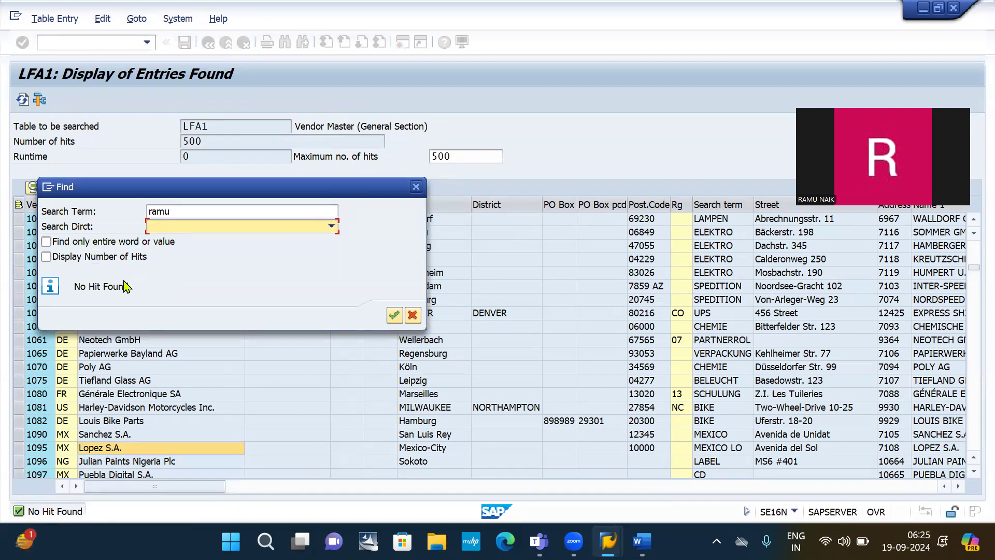
left_click(46, 256)
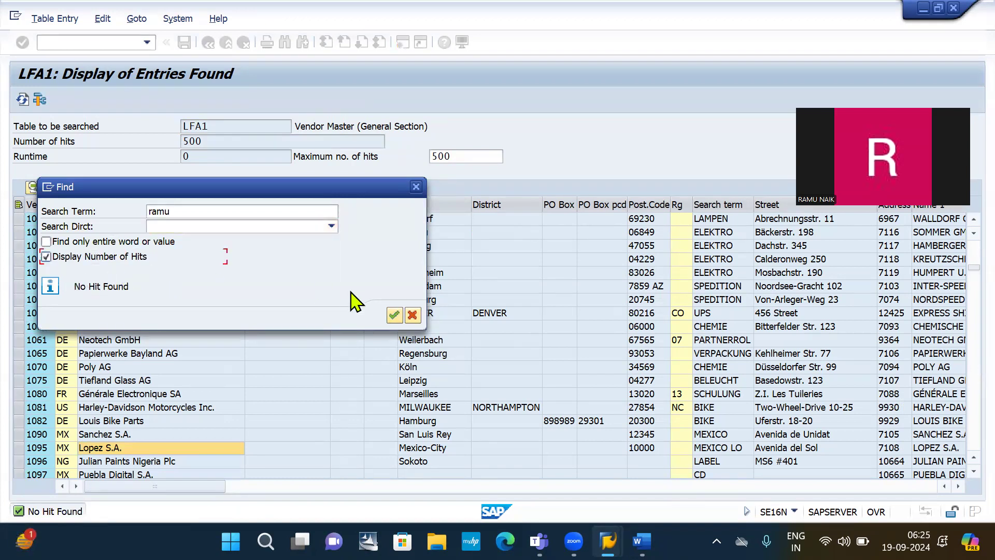
left_click(394, 316)
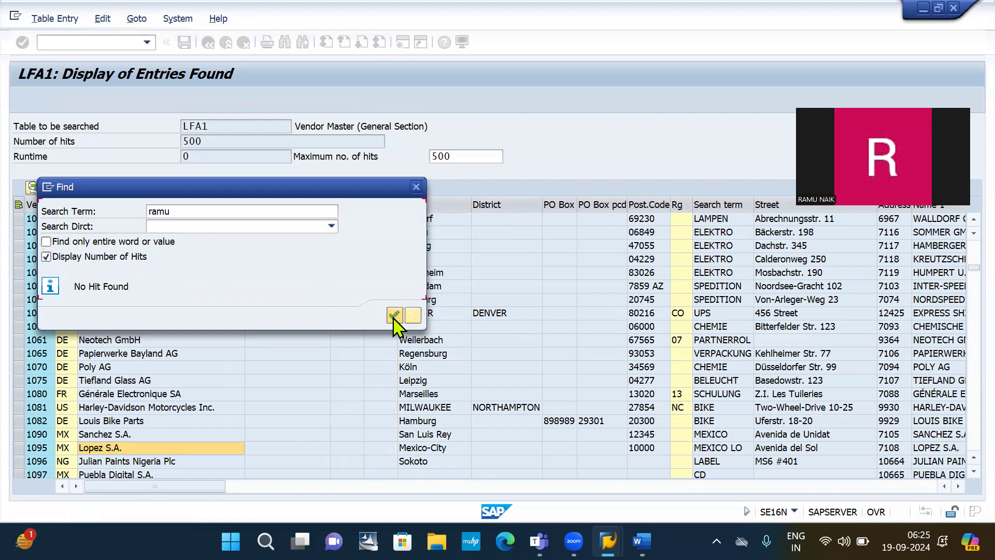
left_click(331, 227)
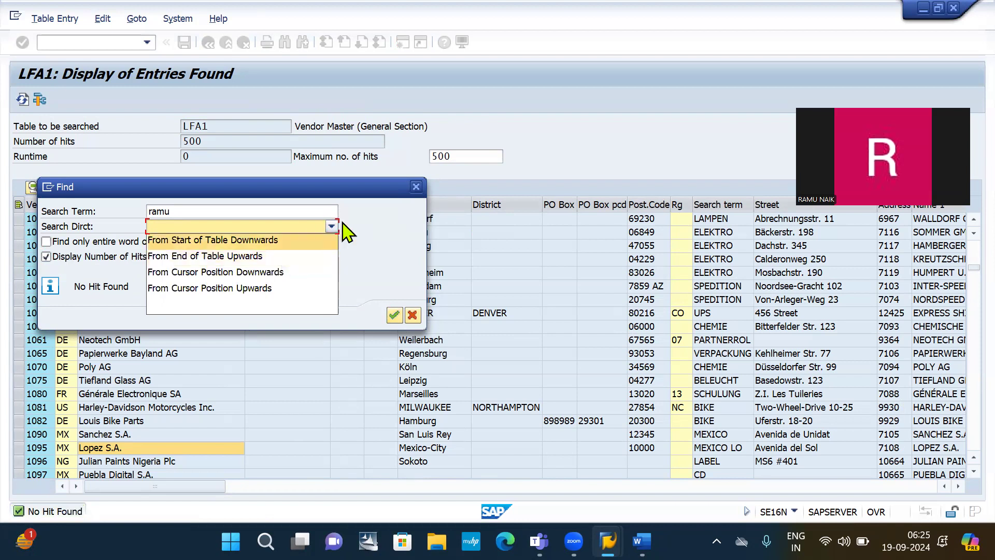
left_click(366, 228)
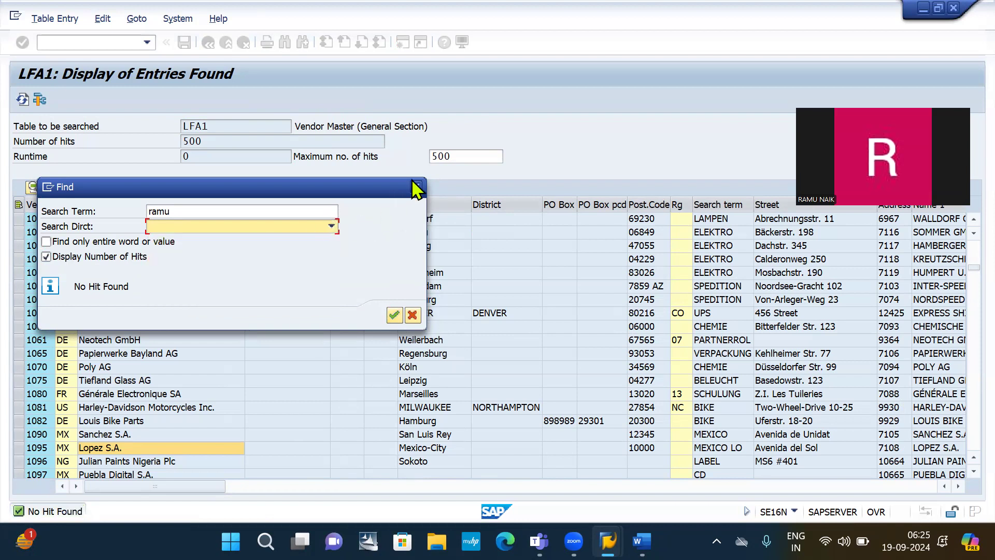
left_click(412, 315)
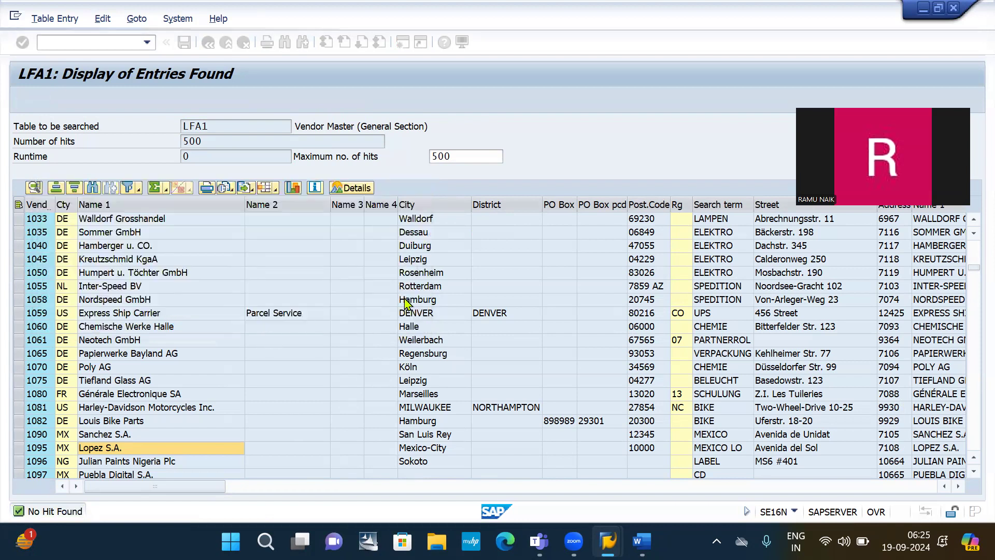
scroll(208, 325, "down", 1)
scroll(207, 325, "down", 5)
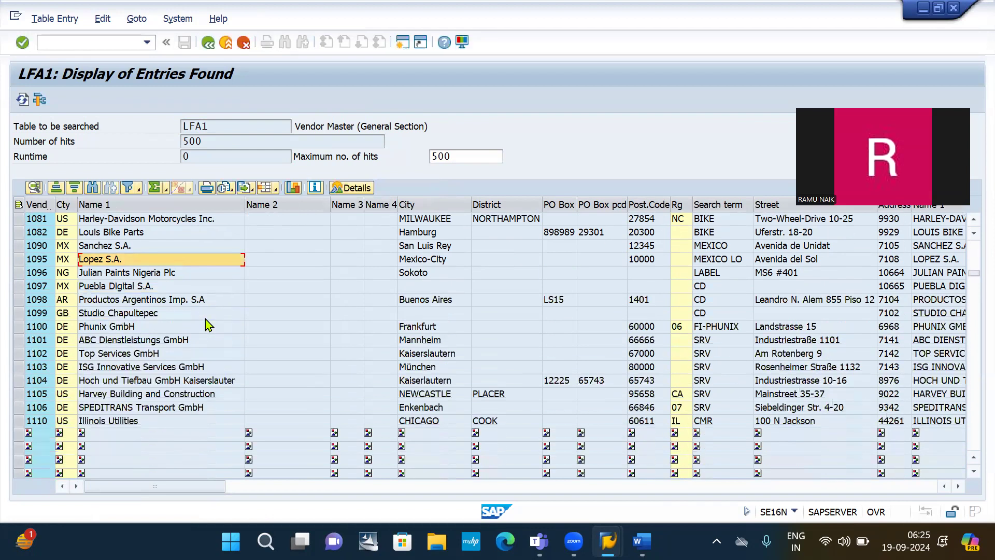
scroll(207, 325, "down", 10)
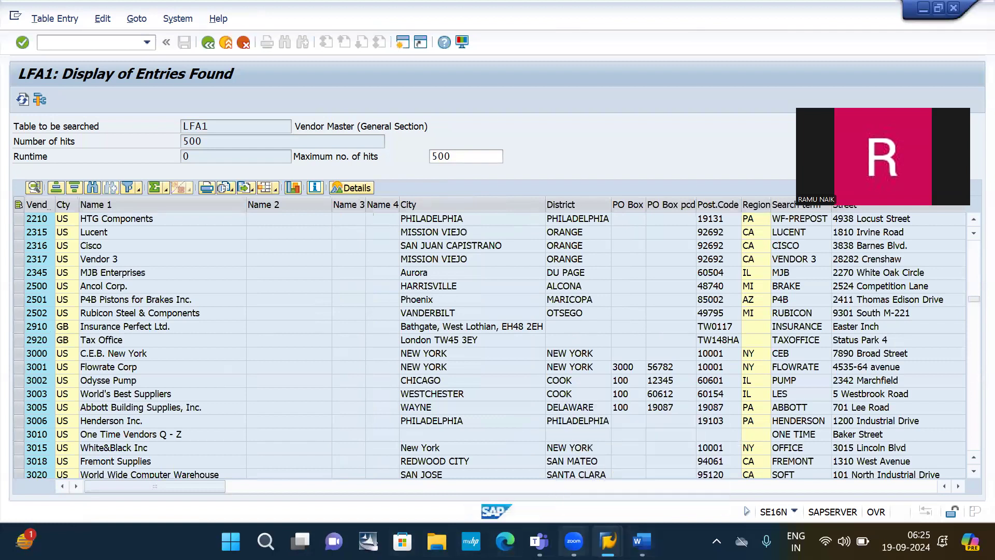
Switch to SAP Logon, open the first connection in another window and log on to client 800 with the user ID and password.
mouse_move(610, 539)
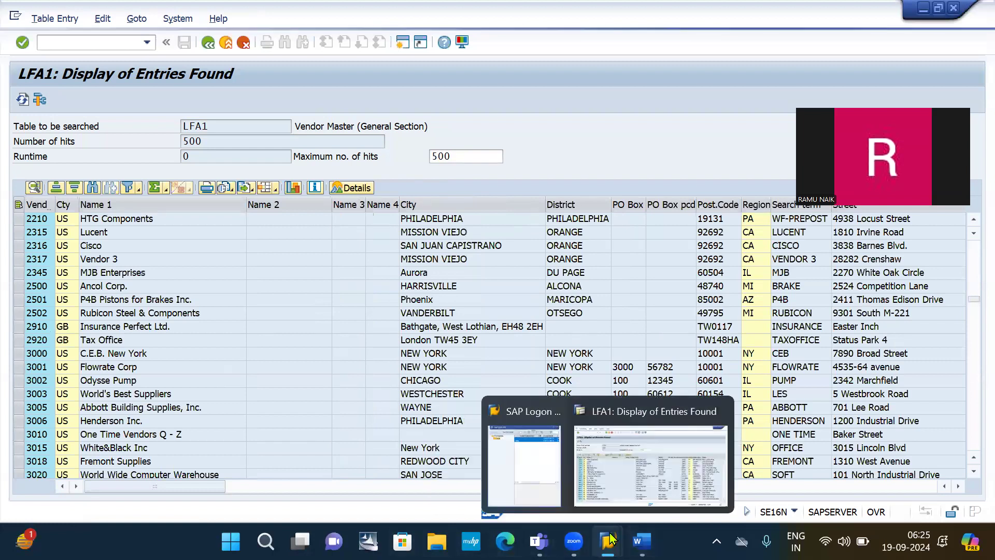
left_click(536, 472)
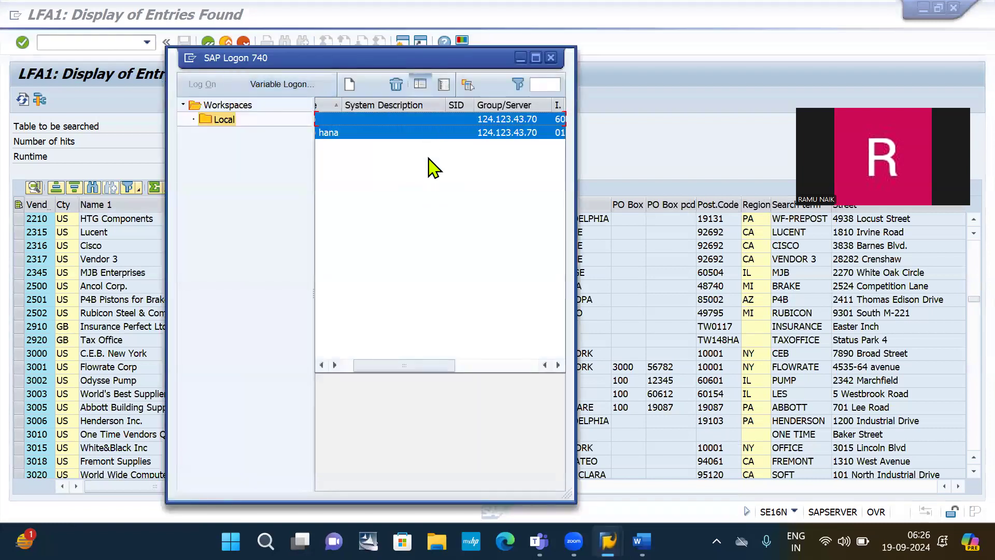
left_click(436, 141)
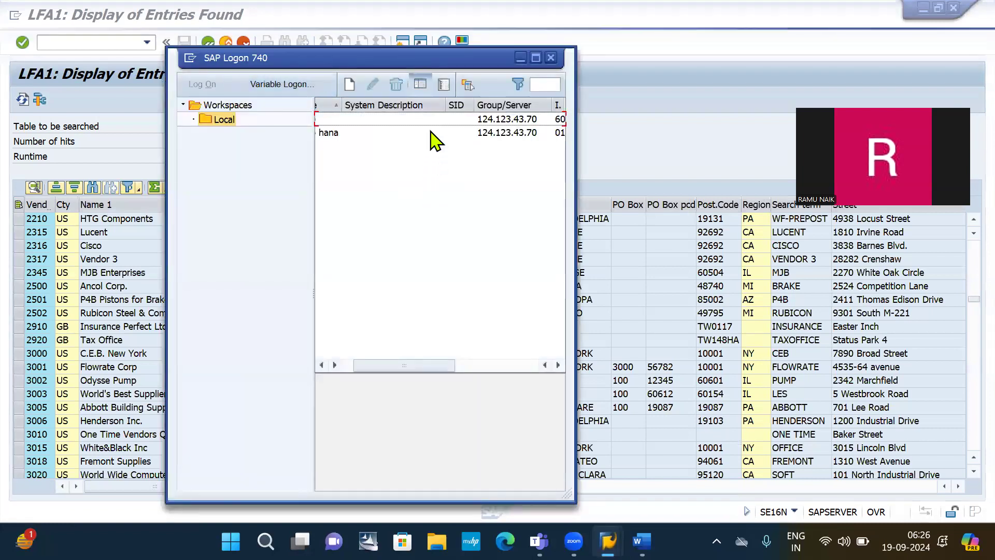
left_click(493, 120)
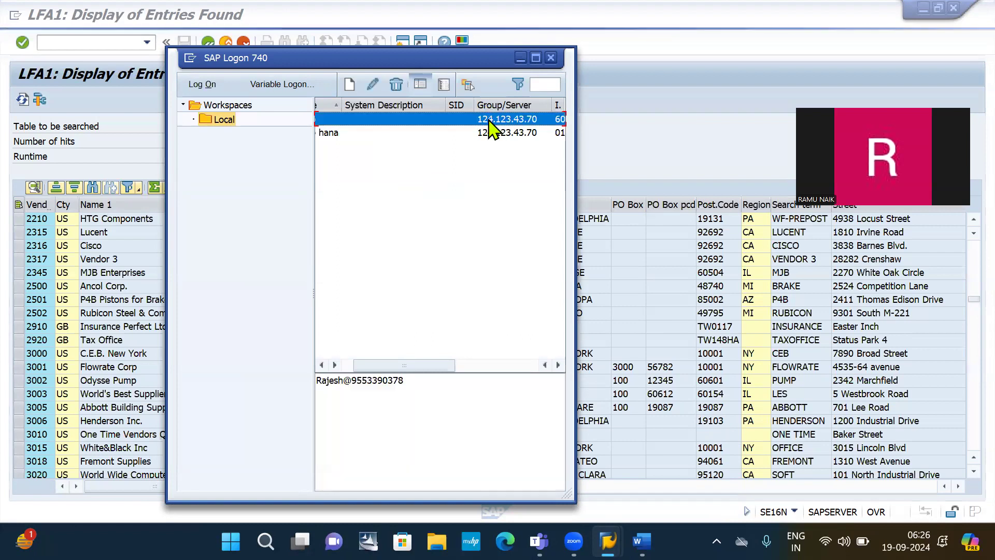
double_click(489, 129)
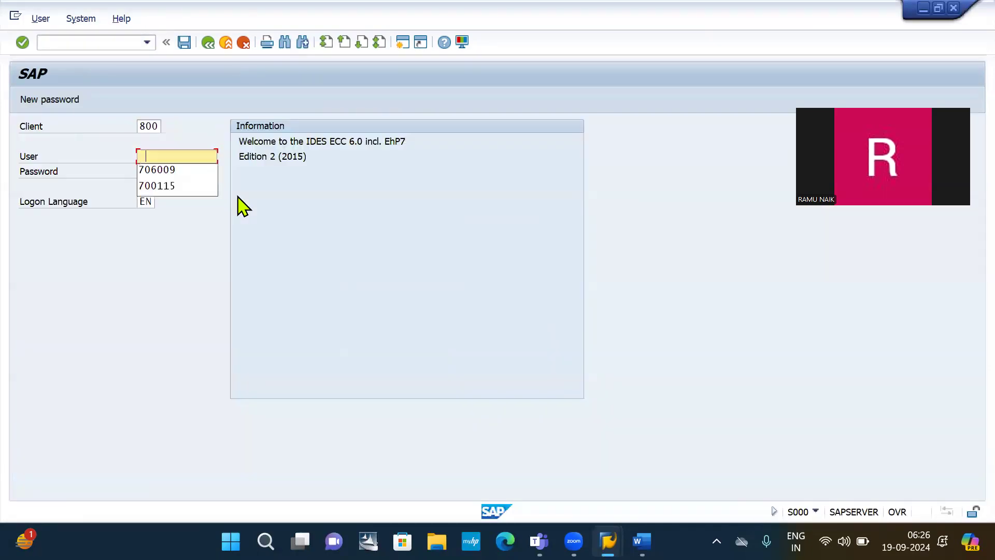
left_click(181, 166)
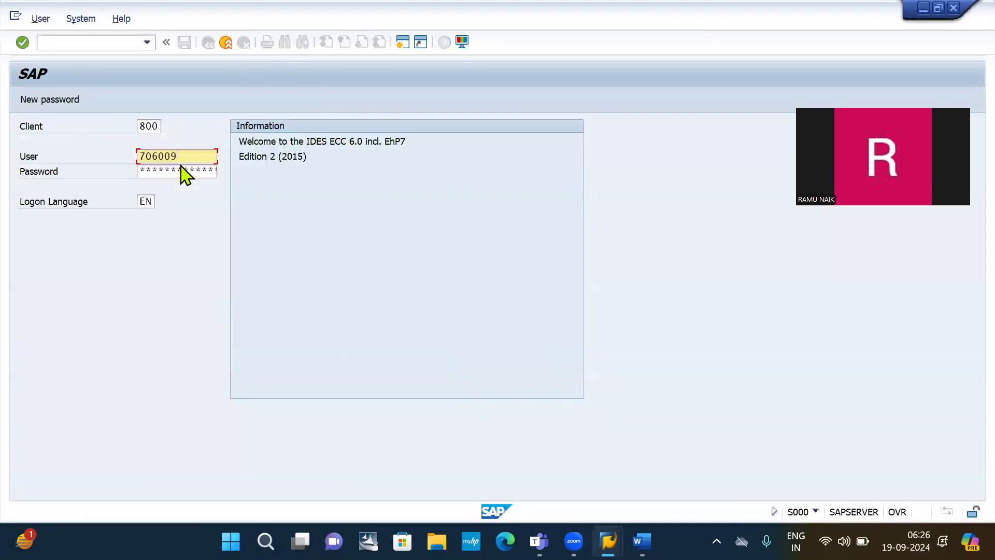
left_click(170, 170)
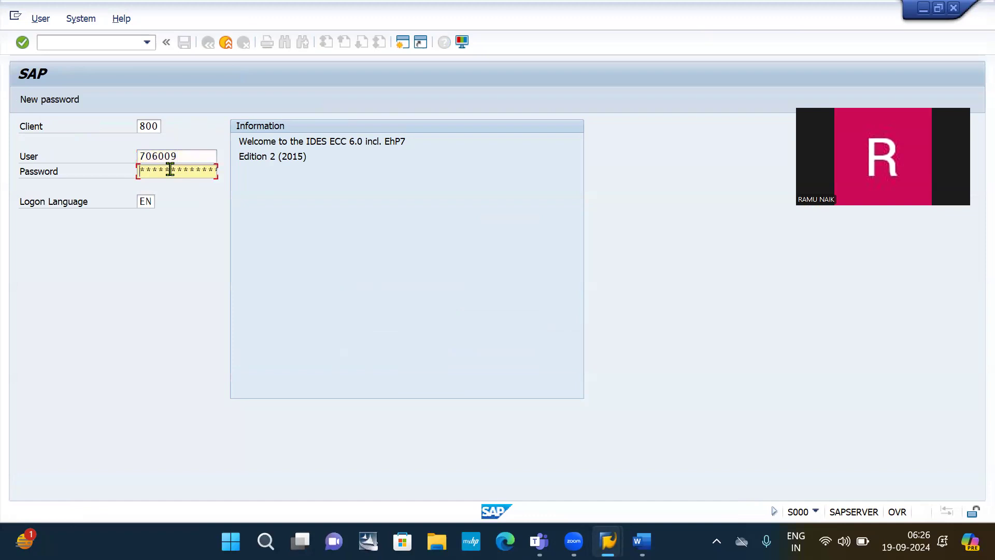
key("Return")
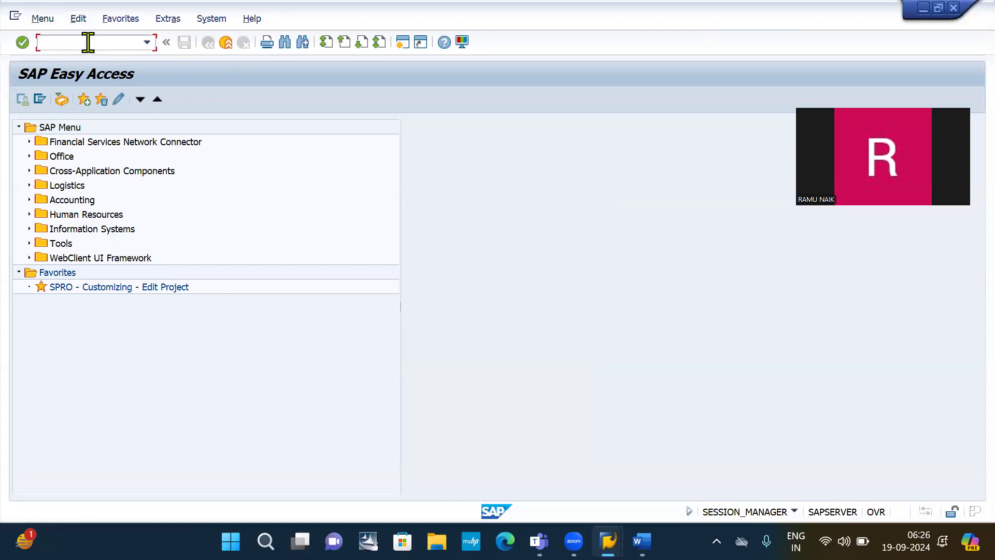
Start transaction SE16N and load the selection fields of table BSID.
type("/nse16n")
key("Return")
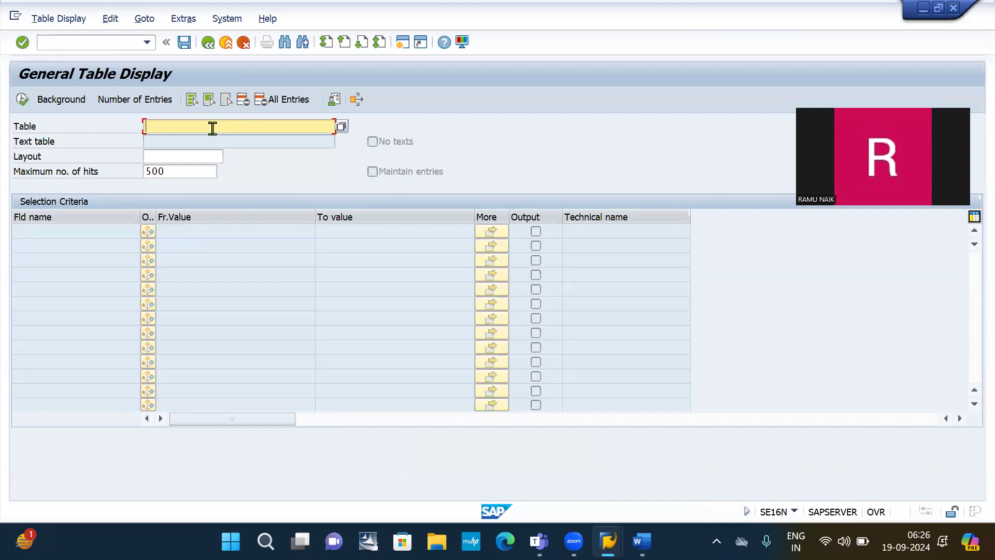
type("bsid")
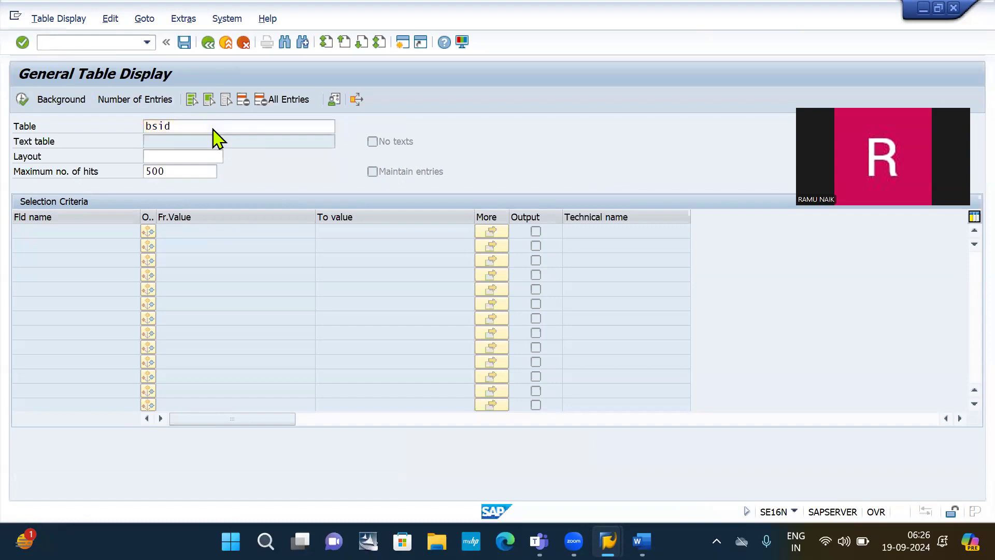
key("Return")
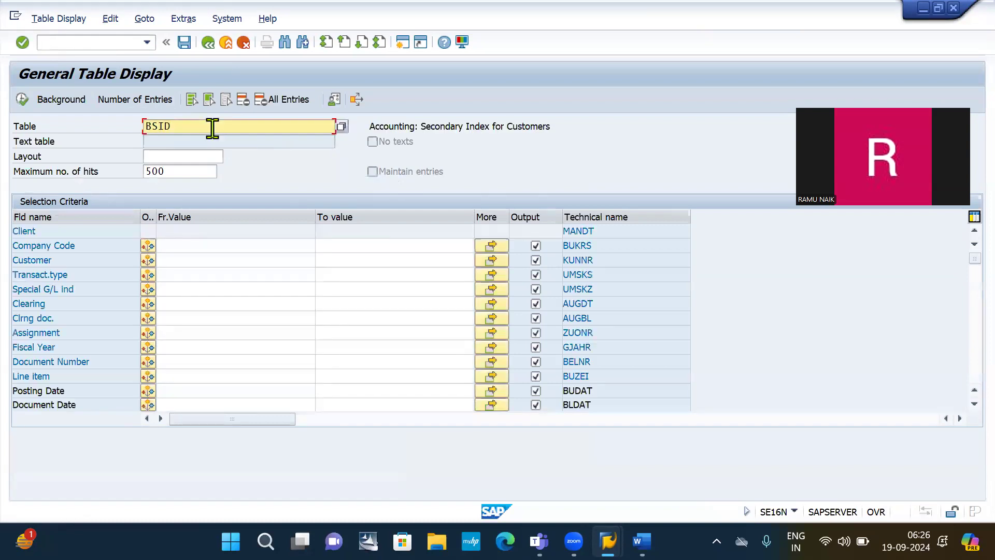
Run the BSID selection for company code IB10.
left_click(182, 245)
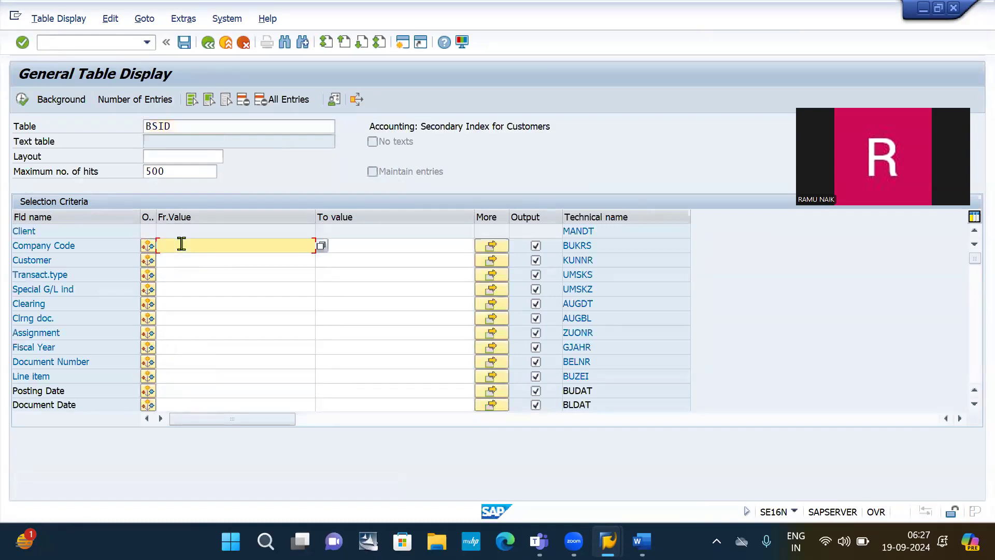
type("ib10")
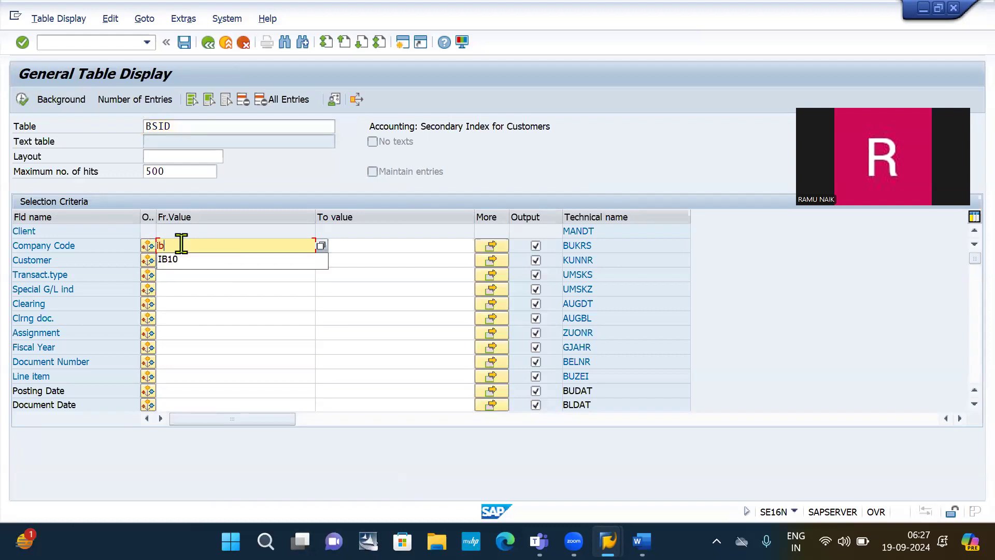
left_click(22, 101)
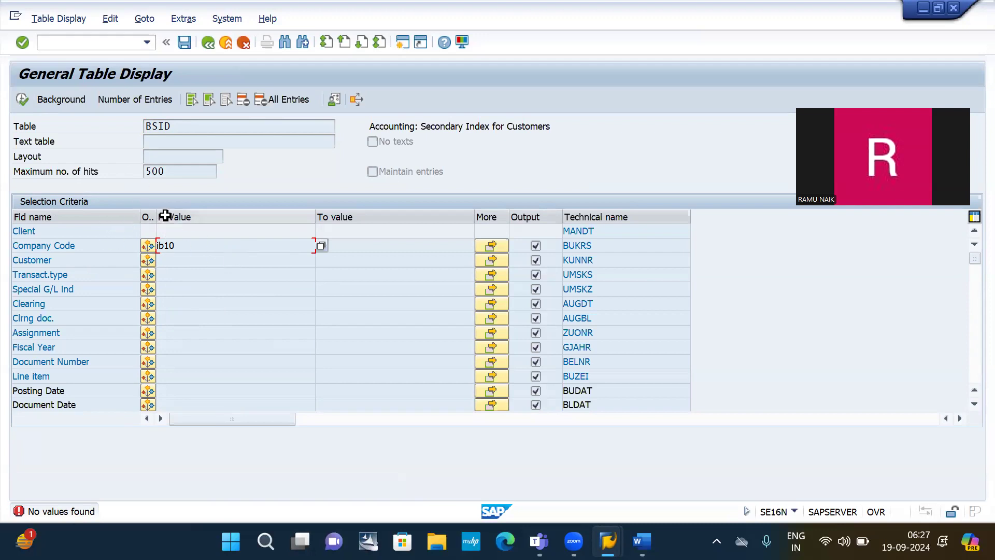
key("Return")
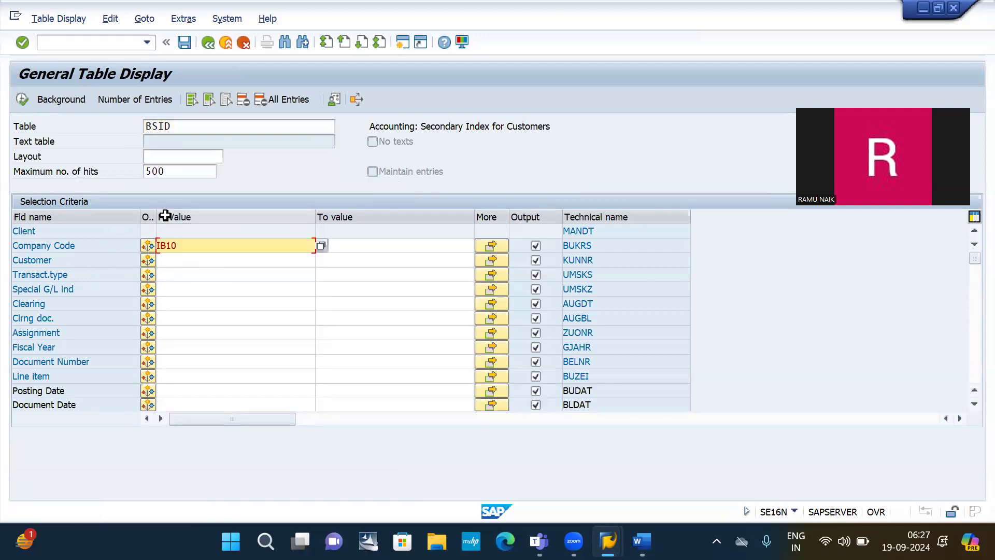
Change the table to BSIK and run its selection for company code IB10.
left_click(181, 121)
key("BackSpace")
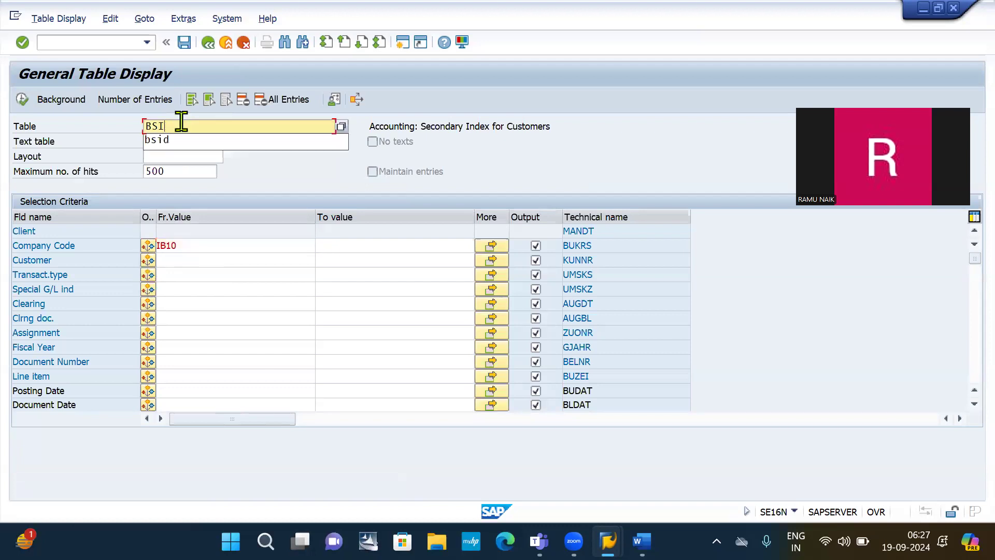
type("k")
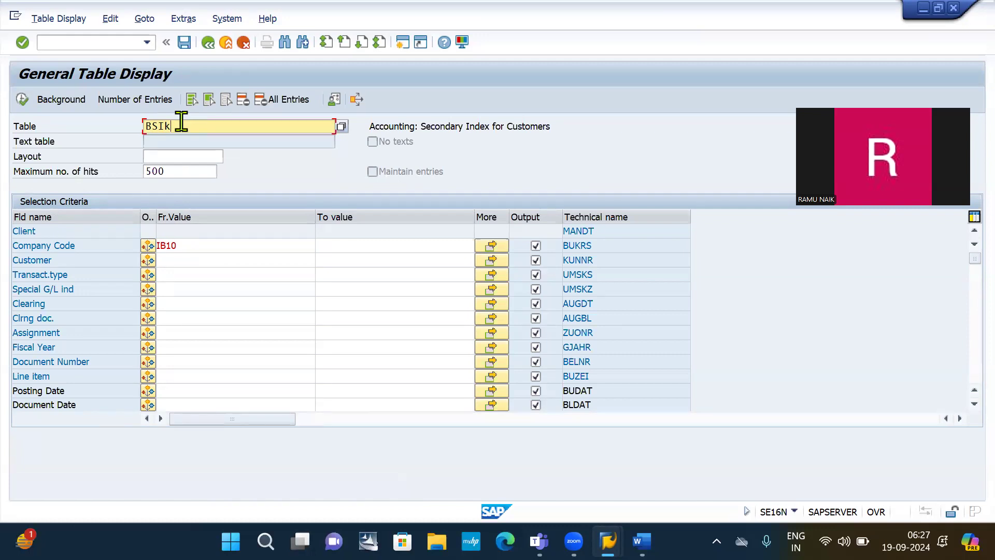
key("Return")
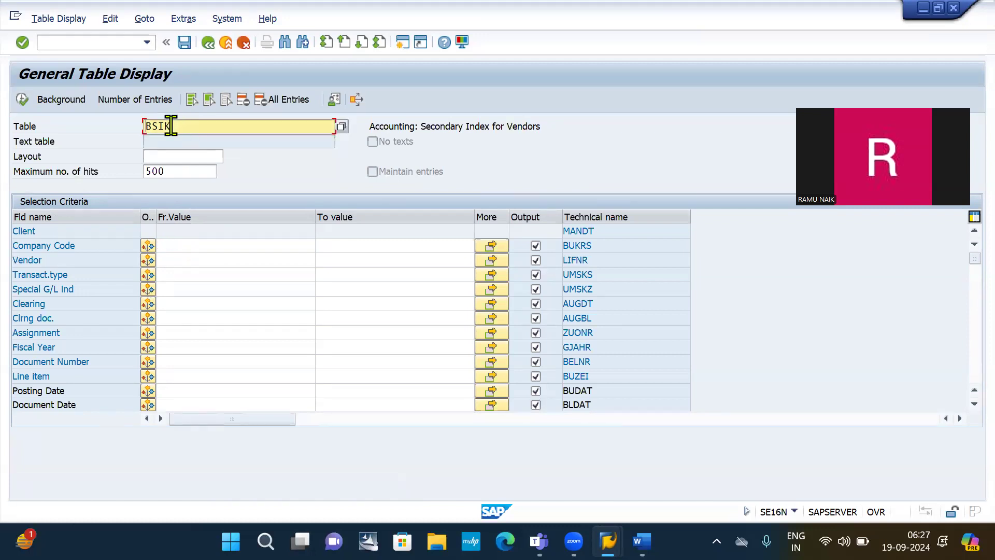
left_click(174, 241)
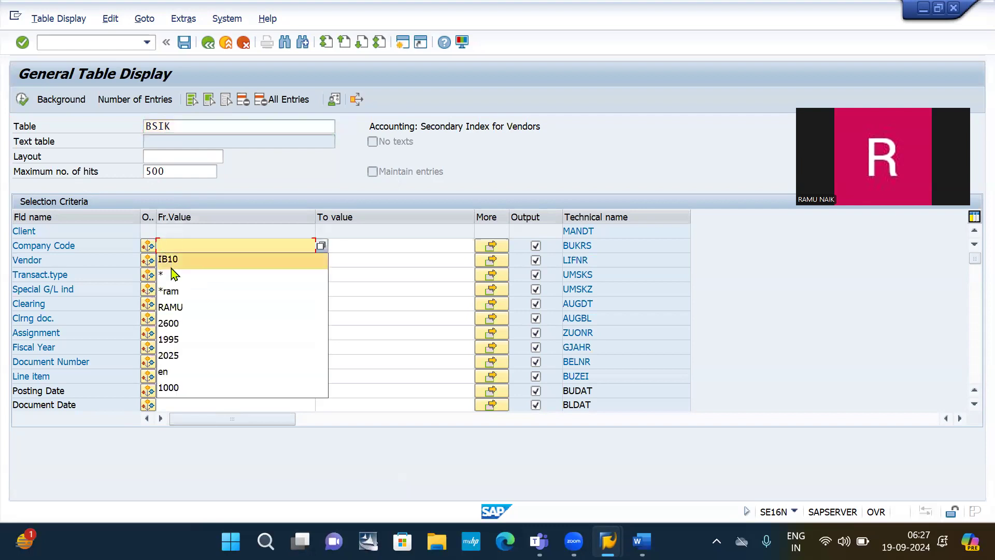
left_click(174, 260)
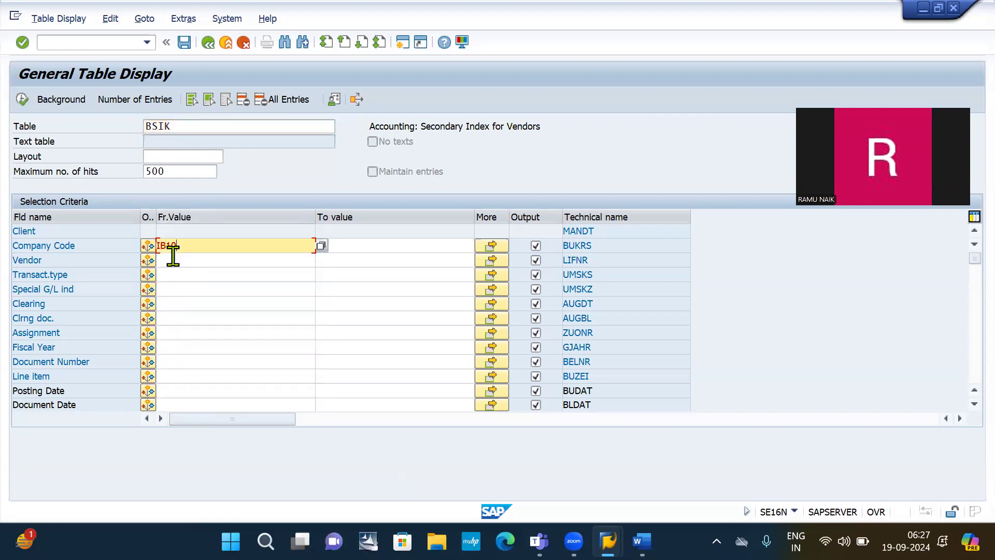
left_click(21, 99)
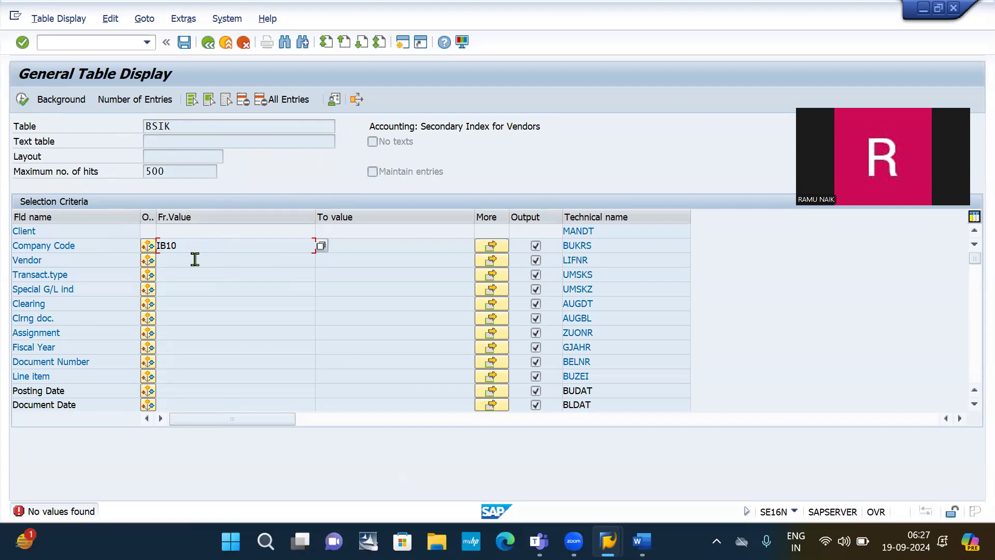
Leave the table display, restart transaction SE16N and load the selection fields of table BSAK.
left_click(72, 43)
type("/n")
key("Return")
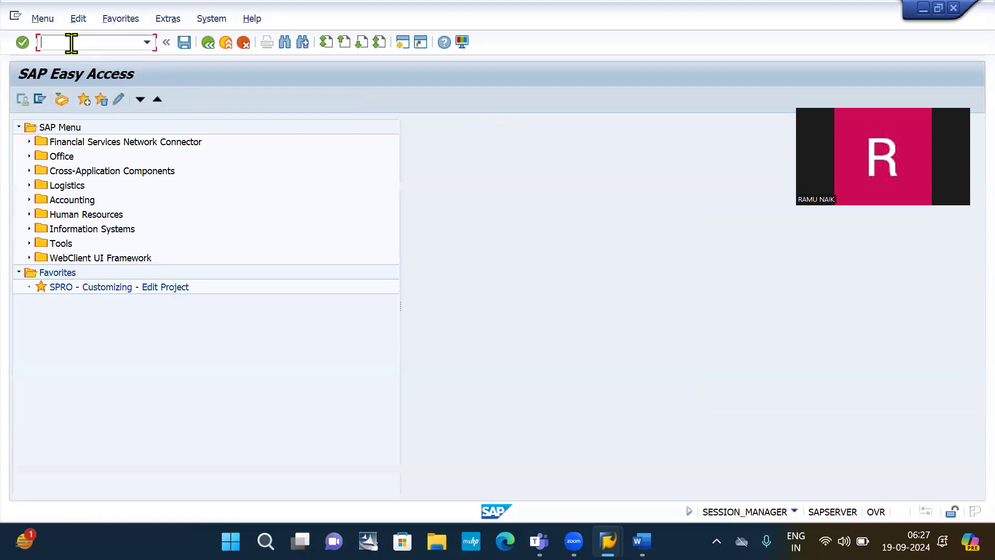
type("f")
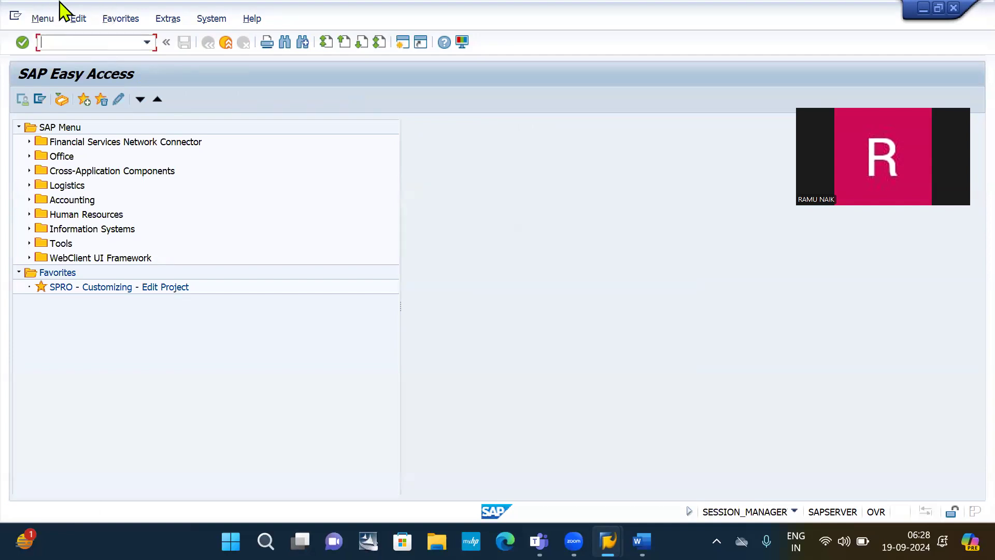
key("Down")
key("Down")
key("Return")
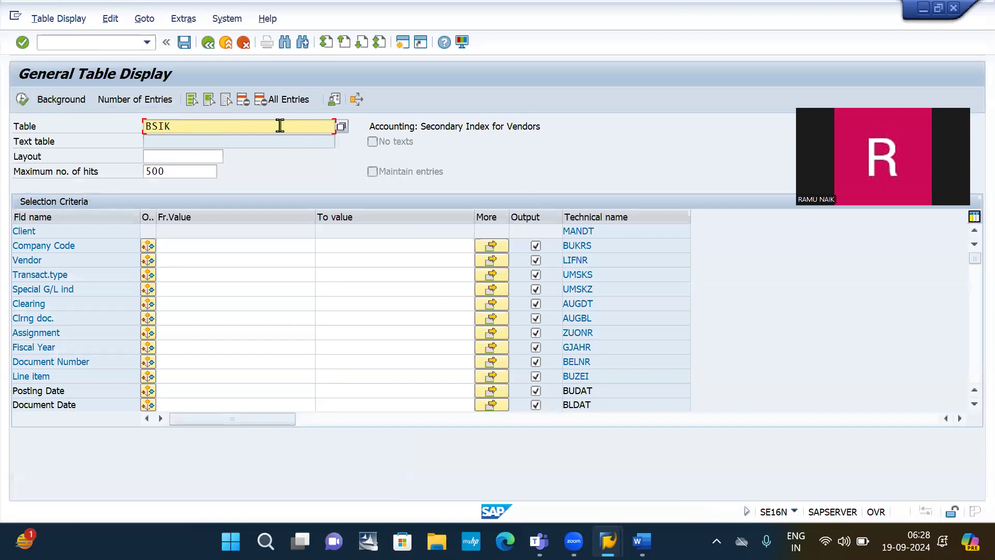
key("BackSpace")
key("BackSpace")
key("BackSpace")
key("BackSpace")
type("s")
key("BackSpace")
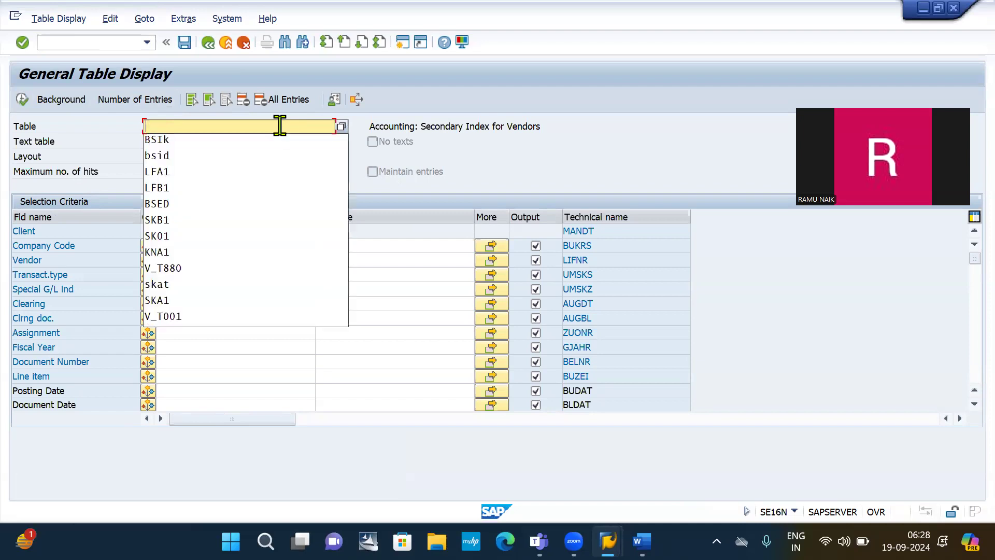
type("b")
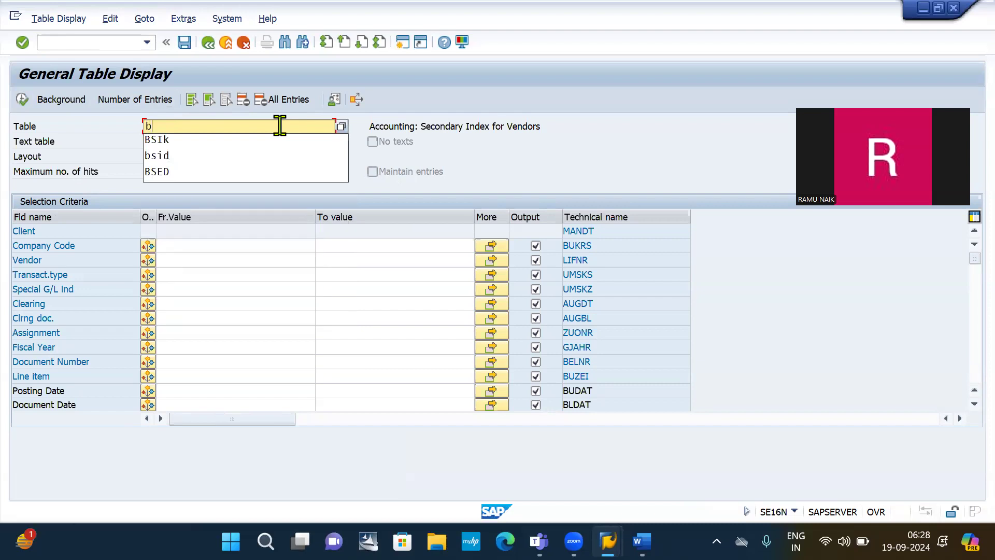
type("sak")
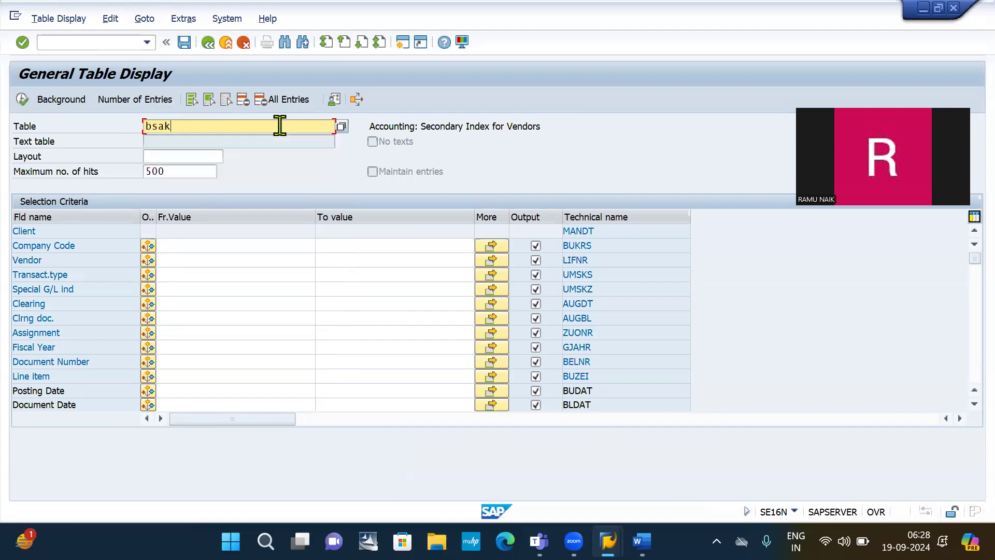
key("Return")
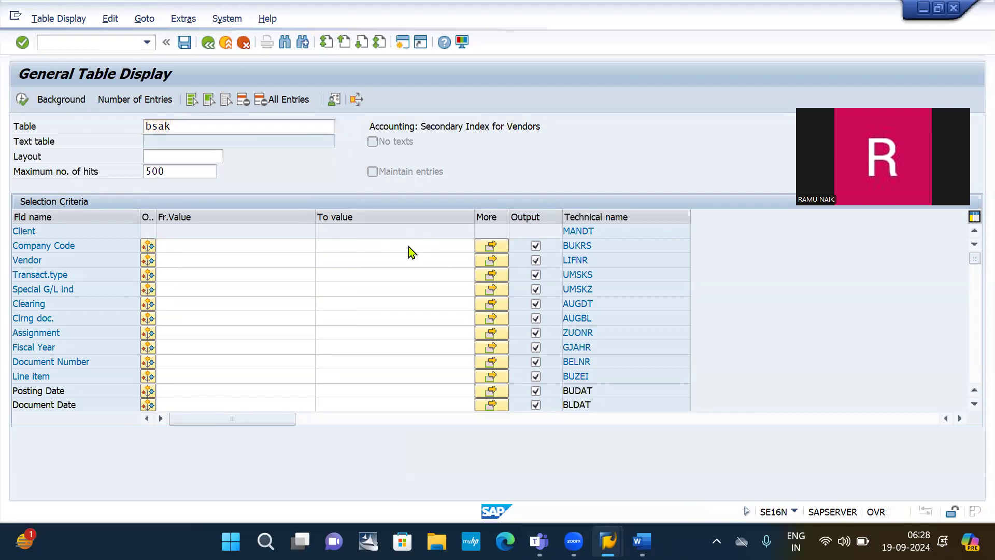
Run the BSAK selection for company code IB10.
left_click(192, 247)
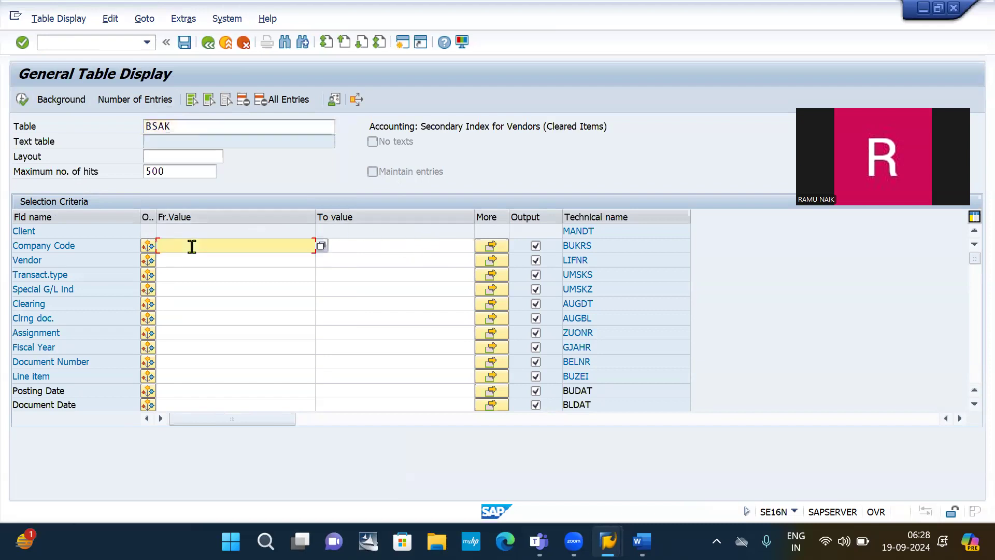
key("BackSpace")
key("Down")
key("Return")
left_click(22, 99)
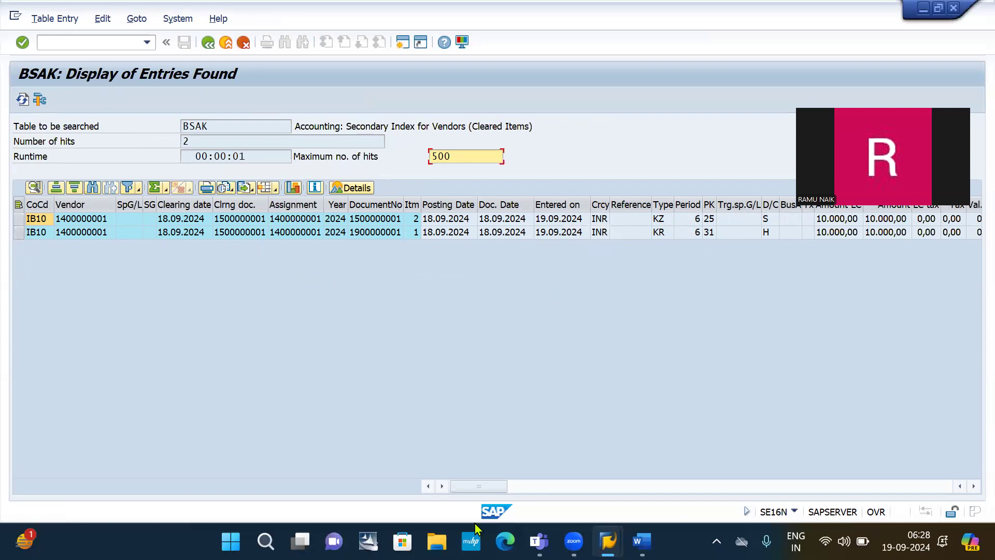
Switch to the Account payables document in Word and add the line "Table level display : SE16N" below "G0 FBL1N".
left_click(641, 541)
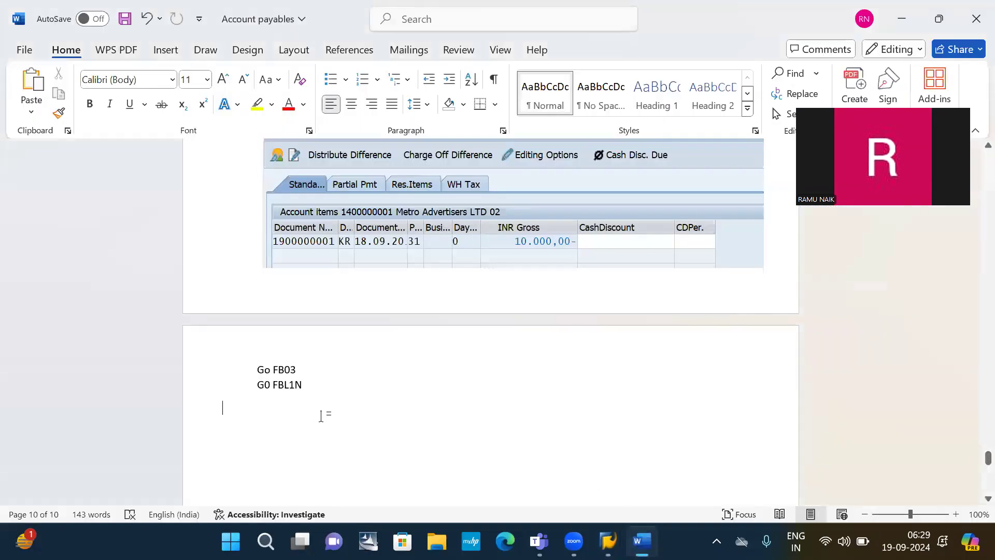
left_click(222, 408)
type("Table lever")
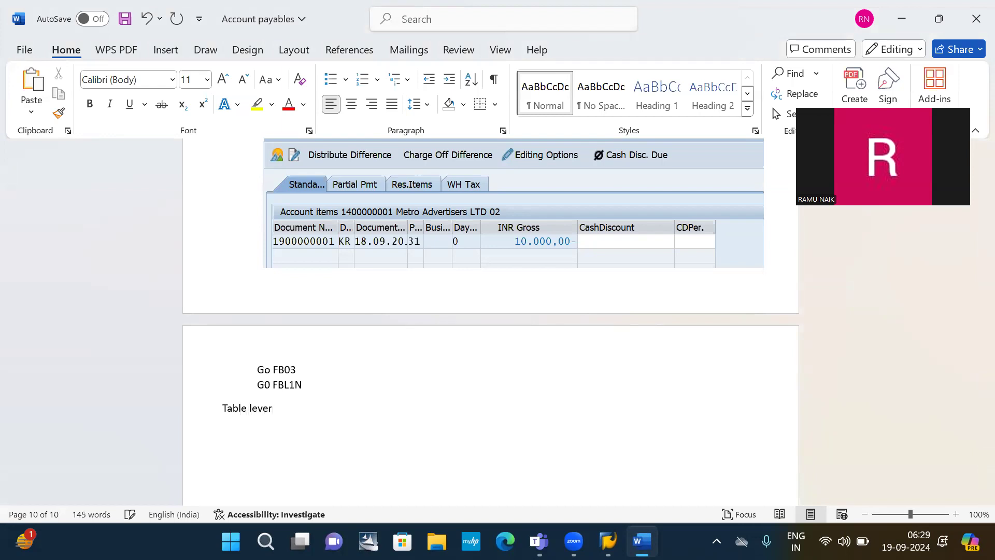
key("BackSpace")
type("l display : SE16N")
key("Return")
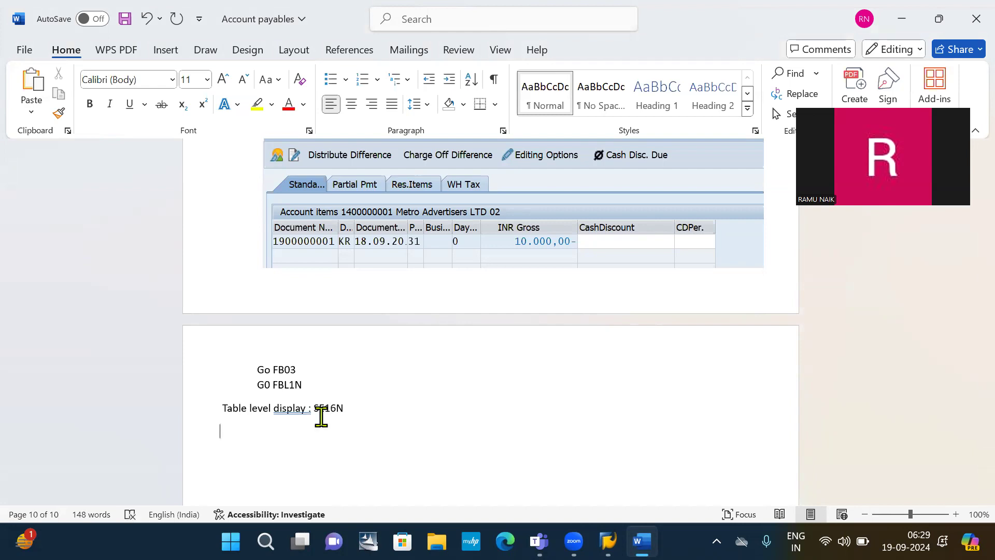
Add the line "Vendor master data table : LFA1" below the SE16N line.
type("Vendor masterd")
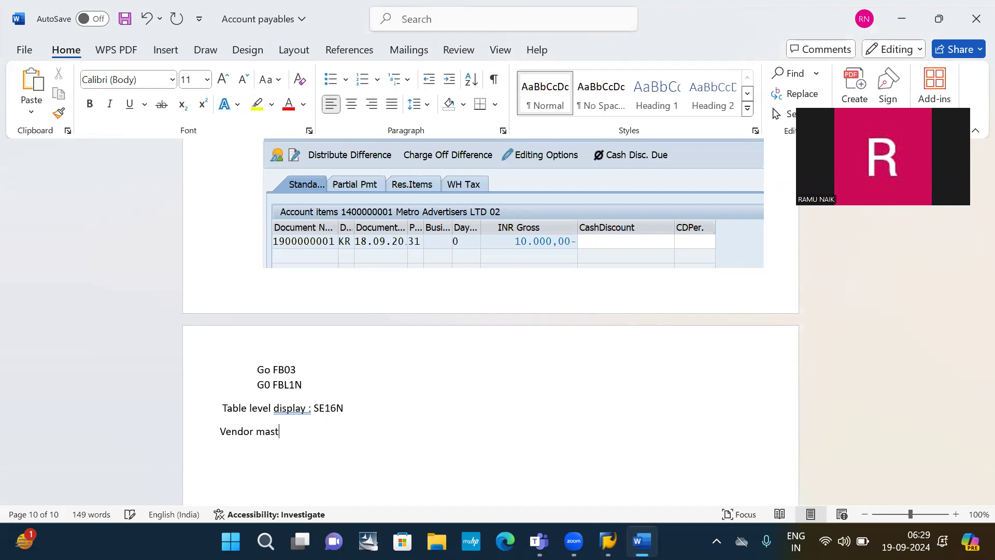
key("BackSpace")
type("datable")
key("BackSpace")
key("BackSpace")
key("BackSpace")
type("table : LFA1")
key("Return")
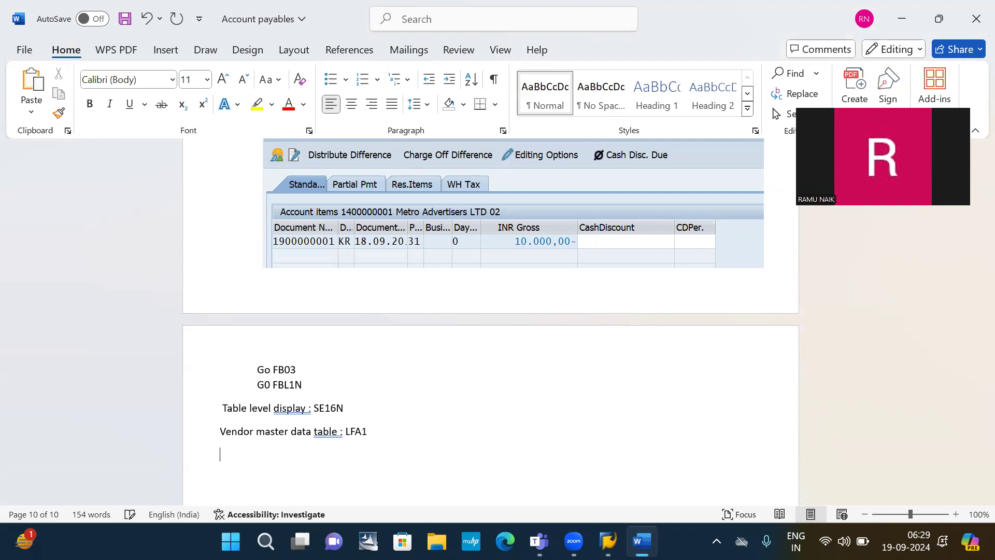
Add the line "Vendor line item table : BSIK" below the LFA1 line.
type("VENDO")
key("BackSpace")
key("BackSpace")
key("BackSpace")
key("BackSpace")
type("endor line item table ")
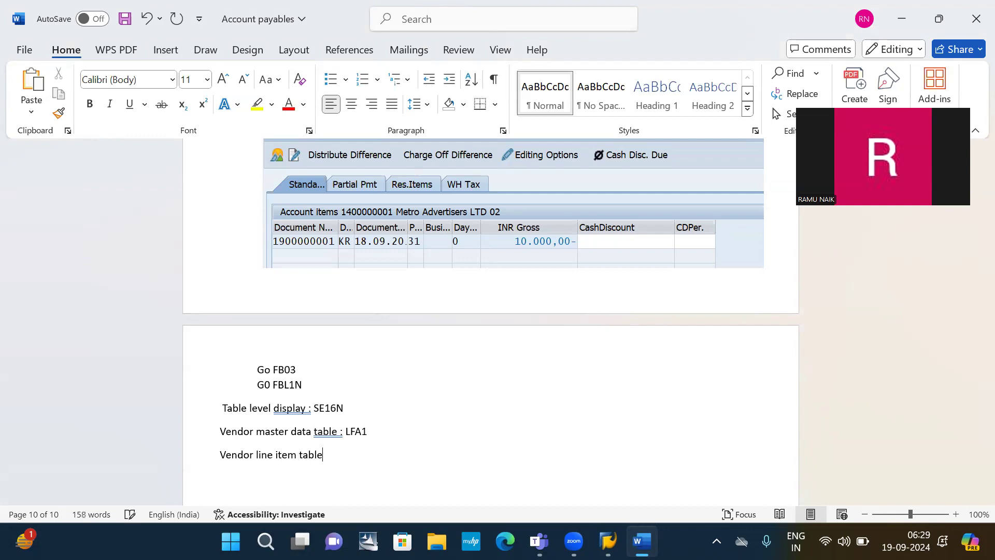
type(": BSIK")
key("Return")
Add the line "Vendor cleared item table : BSAK" at the end of the notes.
type("VEN")
key("BackSpace")
key("BackSpace")
type("edn")
key("BackSpace")
key("BackSpace")
type("nde")
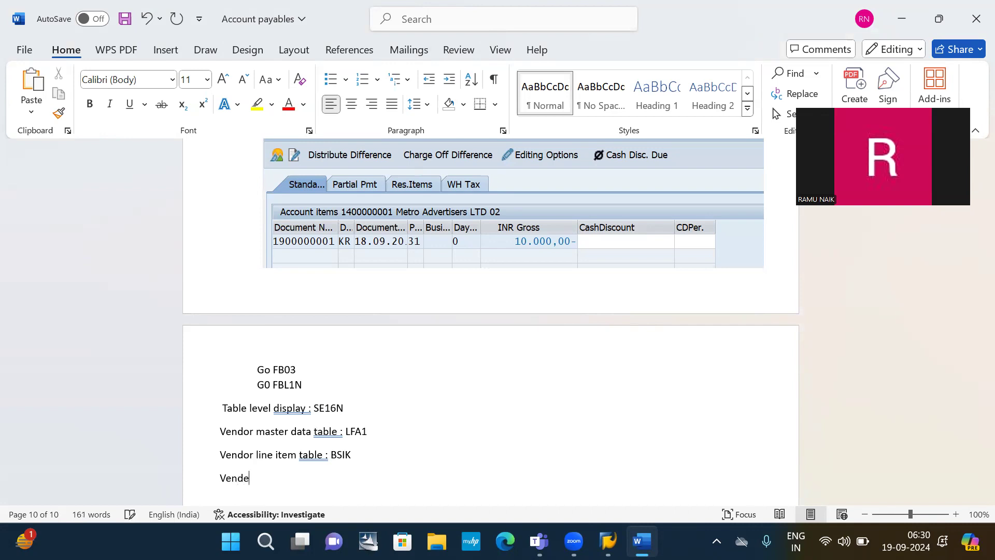
key("BackSpace")
type("or cleare")
key("BackSpace")
key("BackSpace")
key("BackSpace")
key("BackSpace")
type("ared item table :")
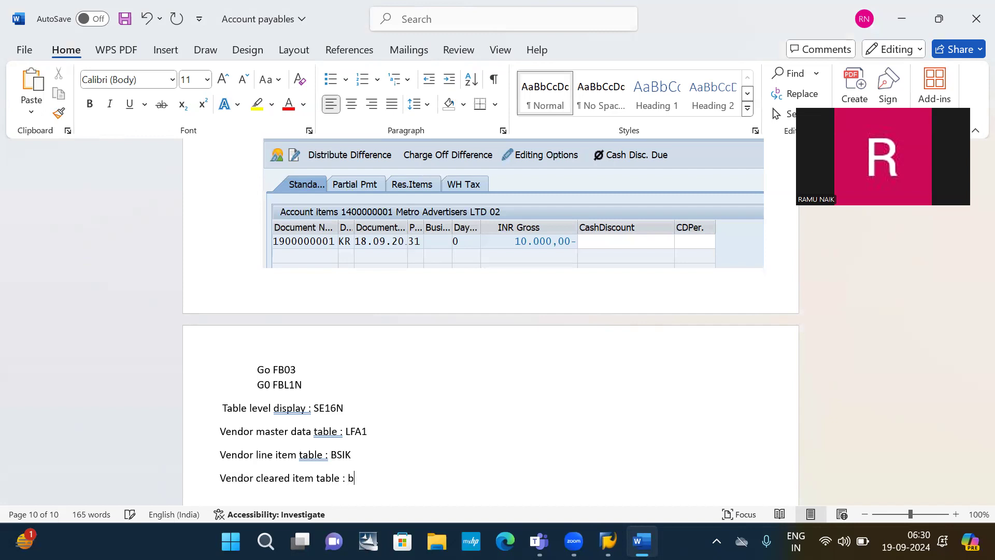
type("BSAK")
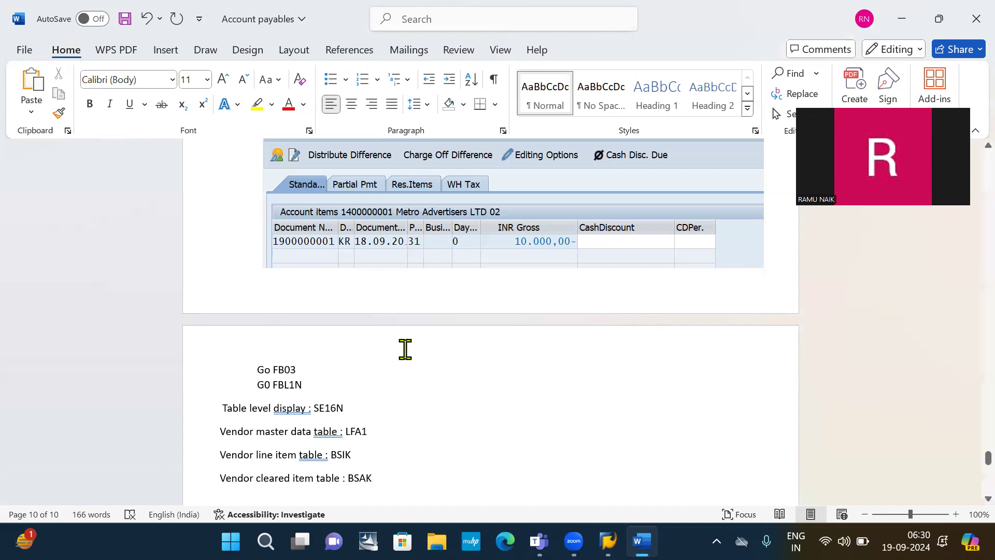
Highlight the line "Table level display : SE16N" in yellow and put the cursor back at the end of the notes.
scroll(357, 385, "down", 3)
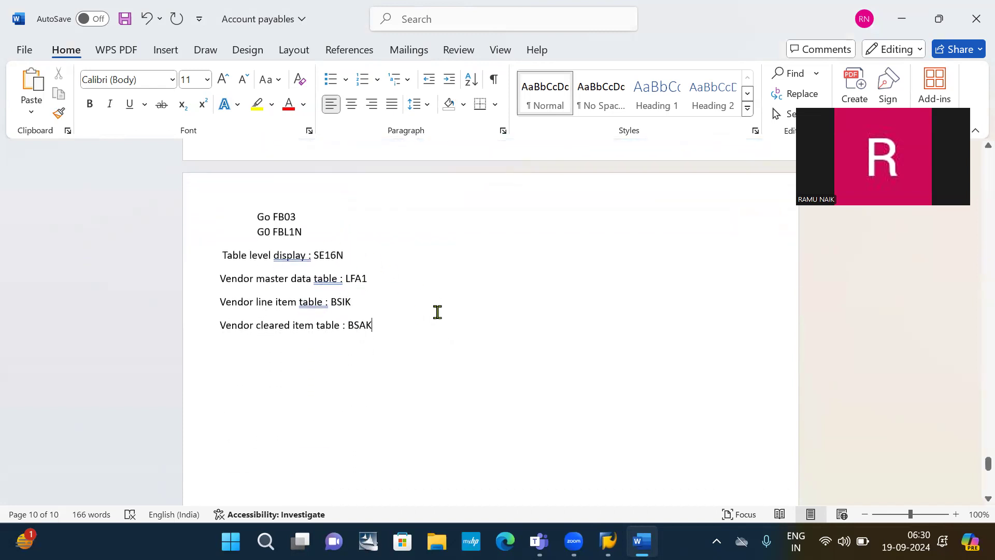
left_click(356, 257)
left_click(200, 255)
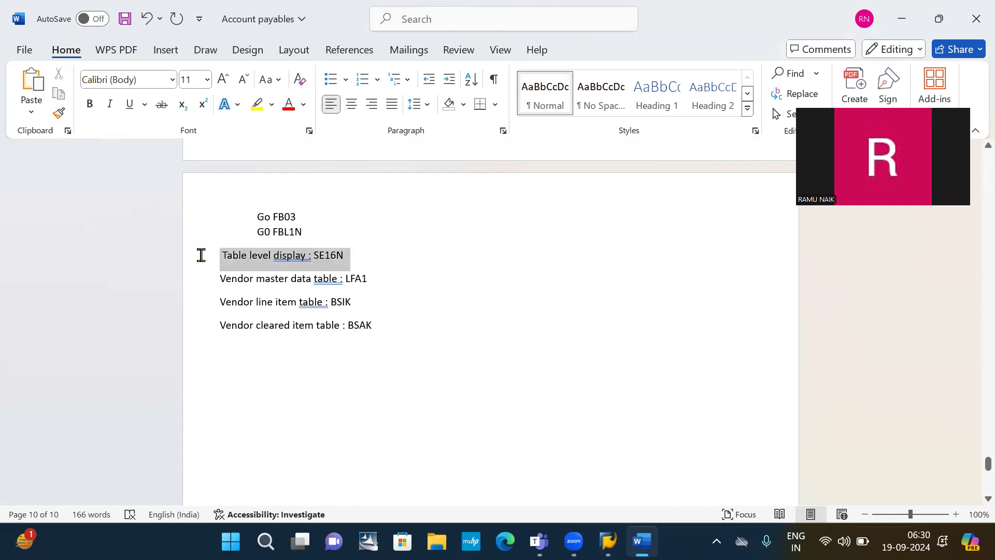
left_click(258, 105)
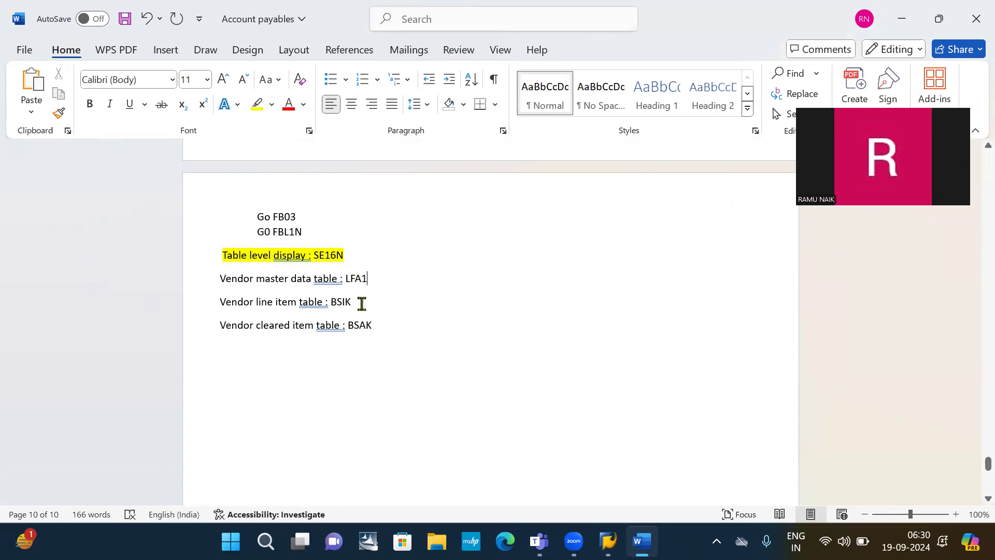
left_click(267, 389)
key("Return")
Switch back to SAP, leave the BSAK results and start transaction OBAS.
key("alt+Tab")
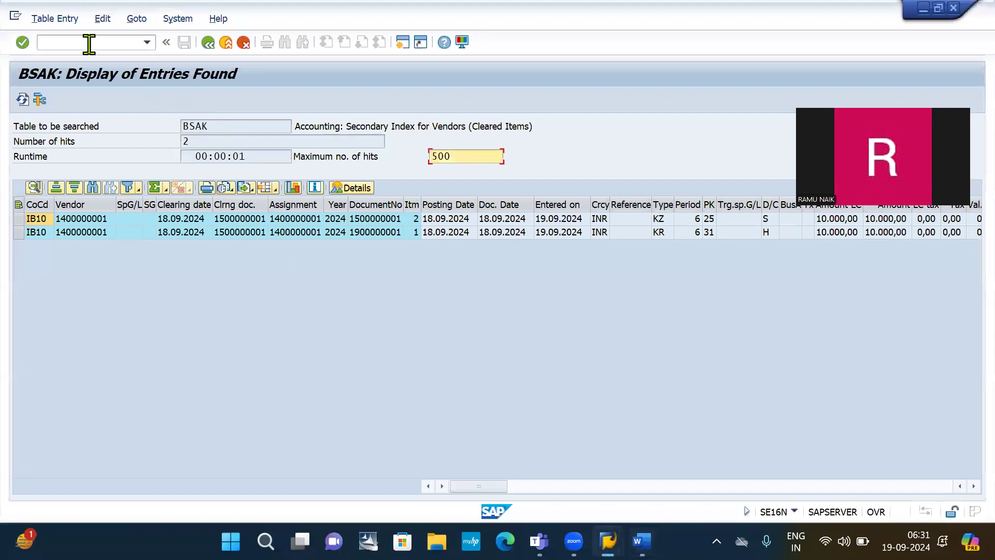
left_click(89, 43)
type("/n")
key("Return")
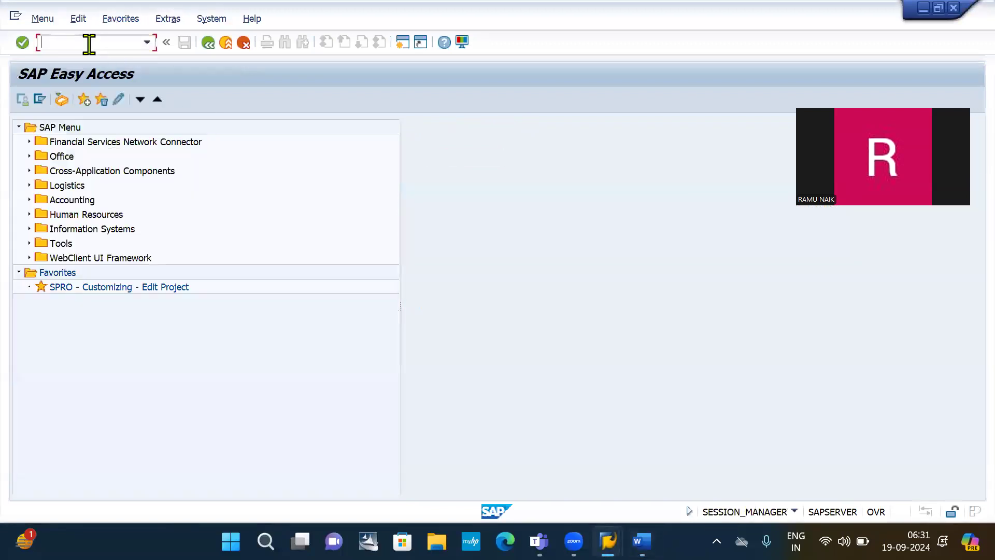
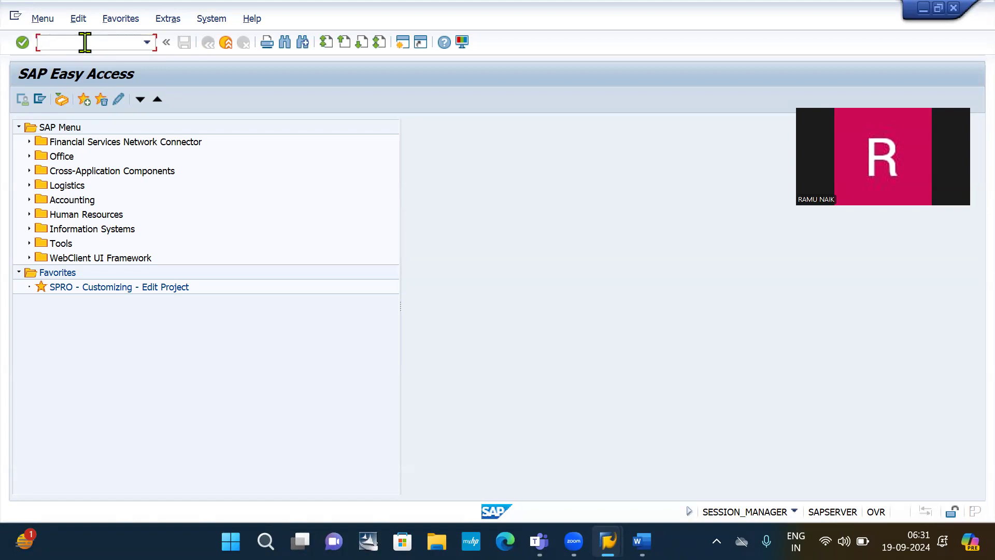
type("/")
type("O")
key("BackSpace")
type("NOBAS")
key("Return")
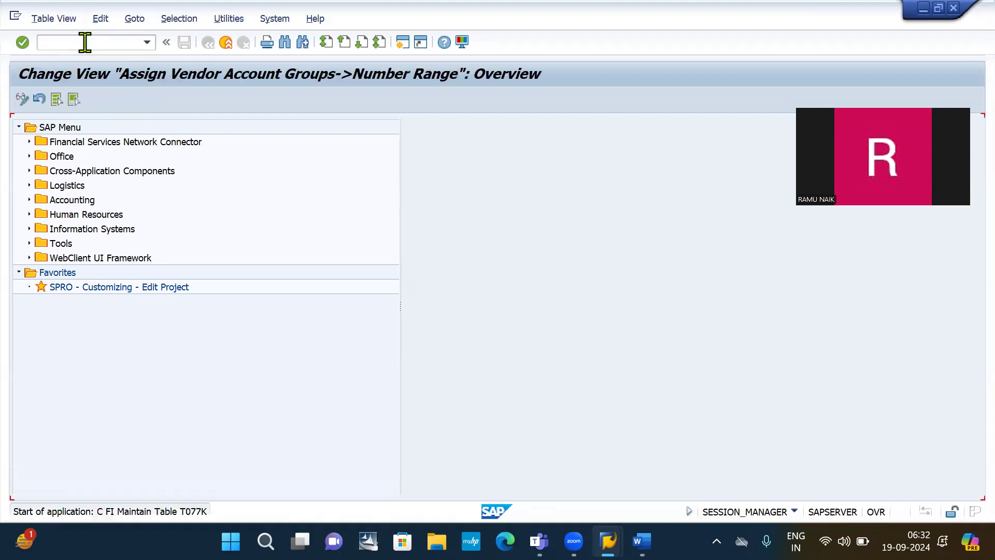
Position the list of vendor account groups at account group IBAG.
left_click(193, 418)
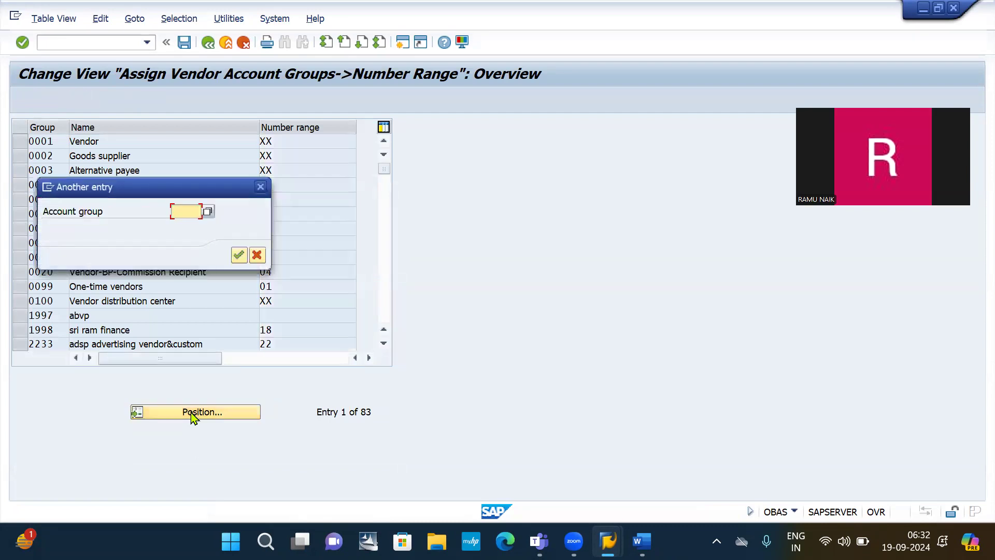
key("Down")
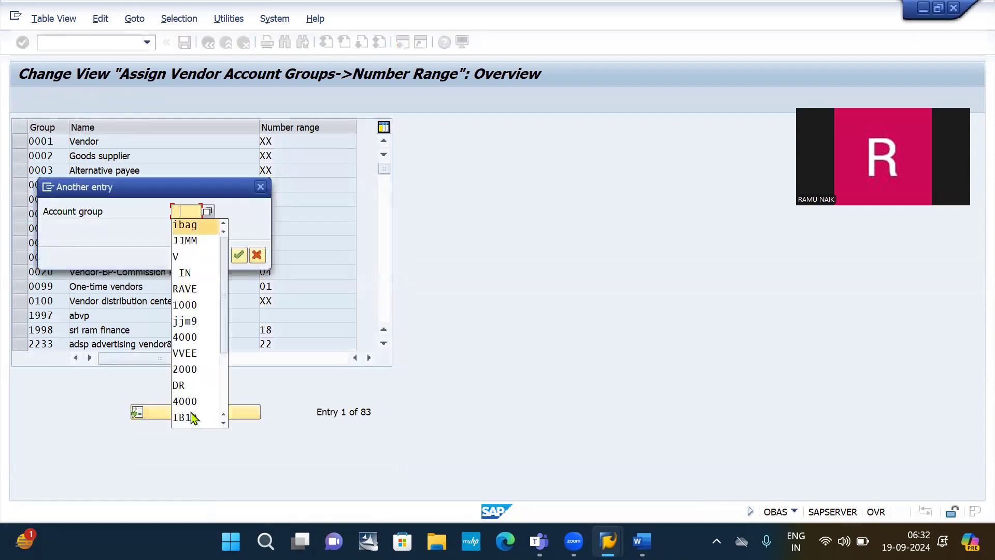
key("Return")
key("Return")
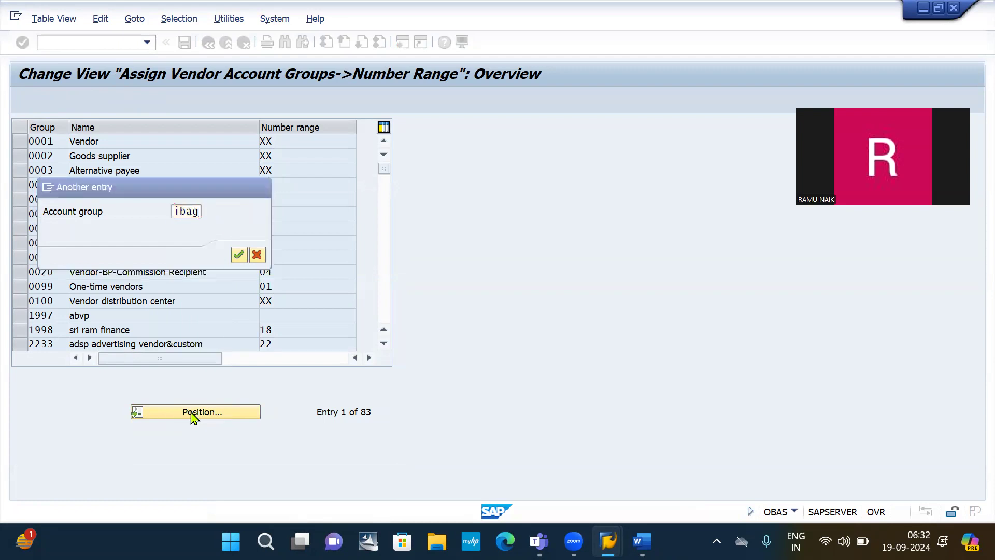
Assign number range 14 to the vendor account group IBAG.
left_click(287, 143)
key("BackSpace")
key("BackSpace")
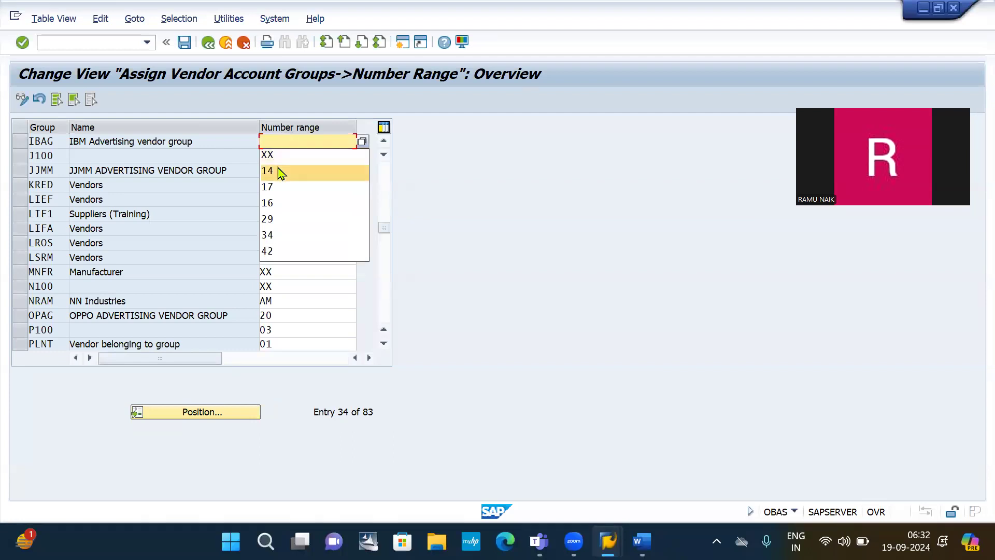
left_click(281, 173)
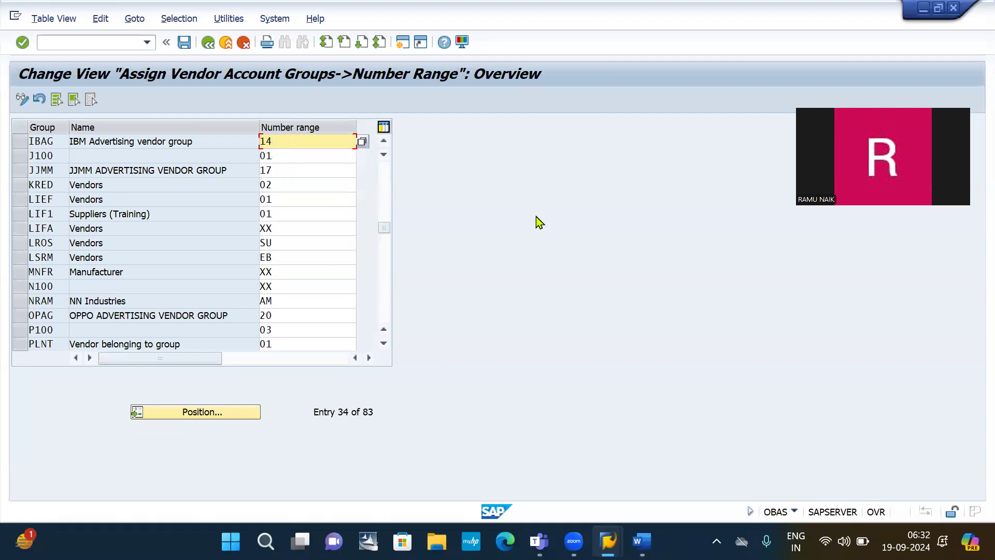
Save the number range assignment under the own customizing request "IB10 Accounts payables" (ER7K900392).
left_click(184, 42)
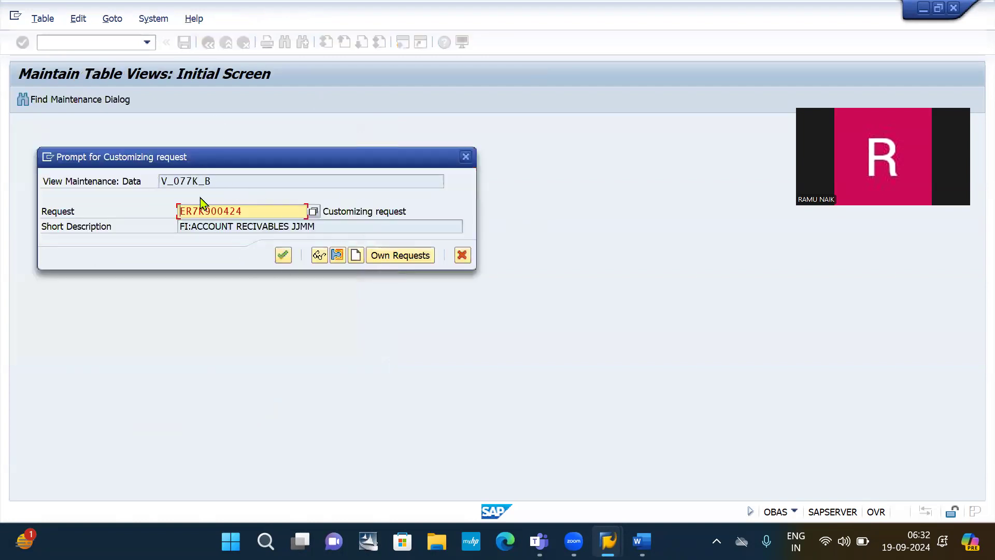
left_click(393, 263)
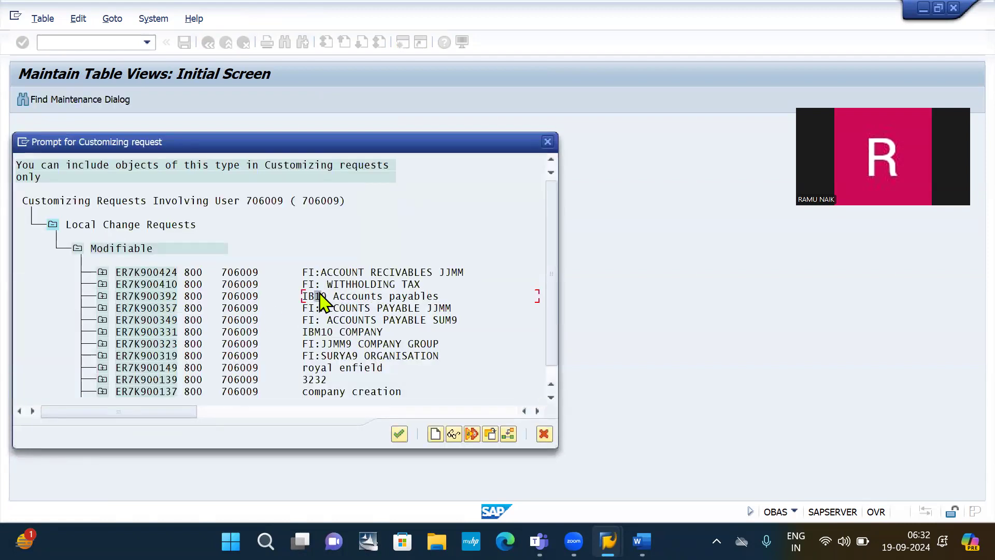
key("Return")
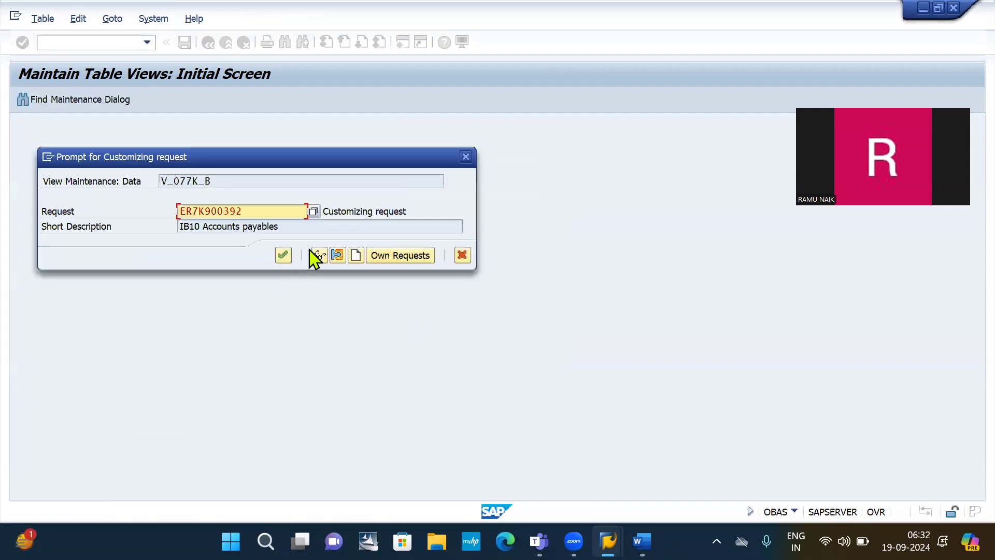
left_click(283, 255)
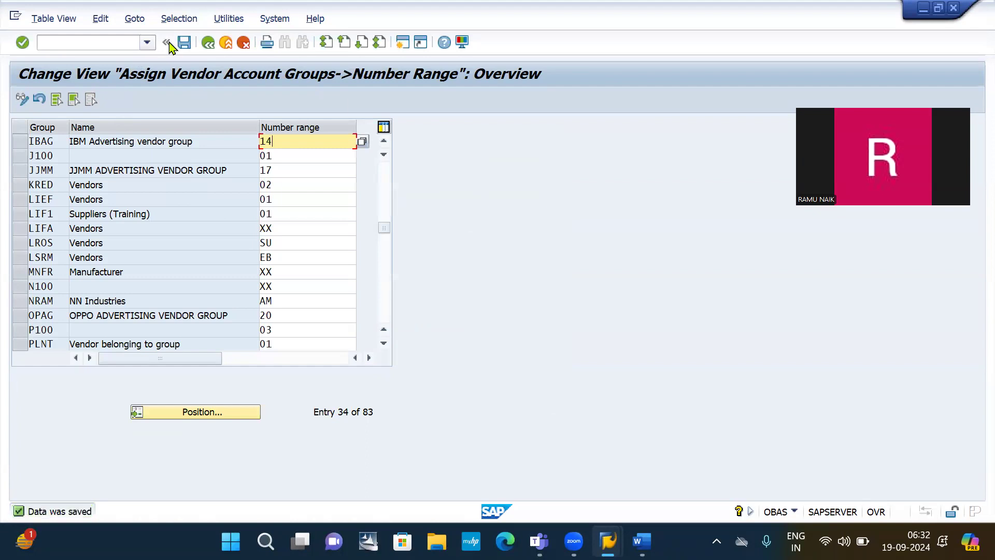
left_click(184, 44)
left_click(103, 44)
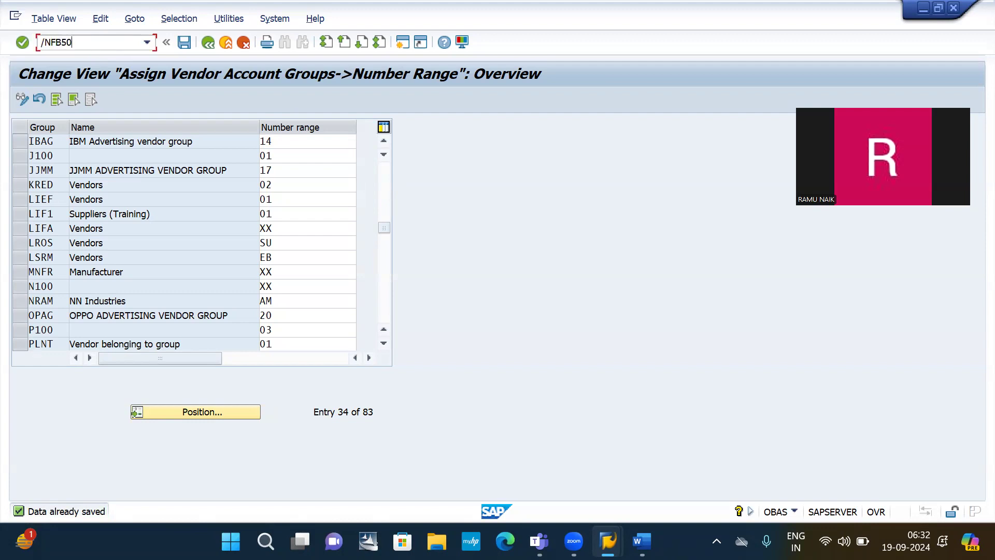
key("Return")
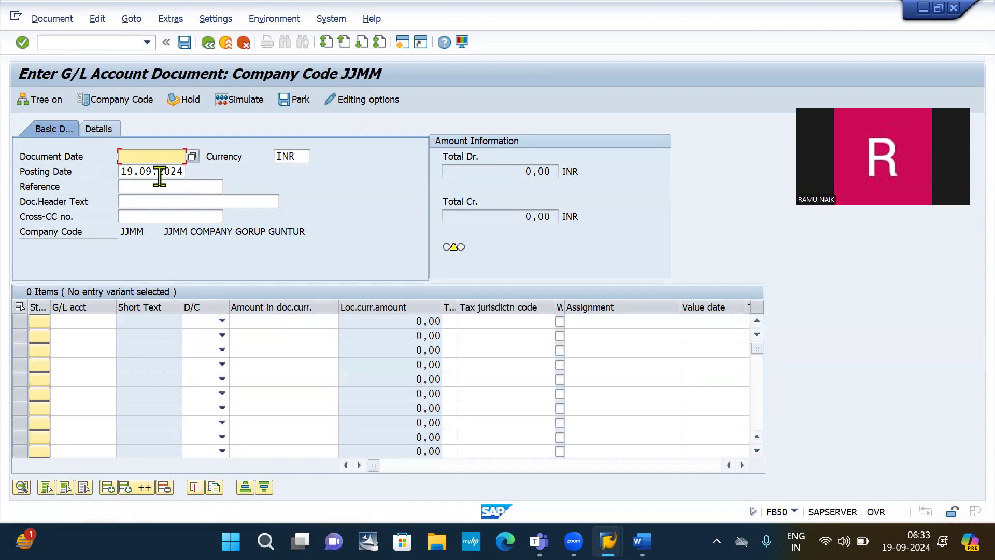
type("19092024")
Start transaction FB60 in place of the G/L document entry and choose the Metro Advertisers vendor for the invoice.
left_click(95, 46)
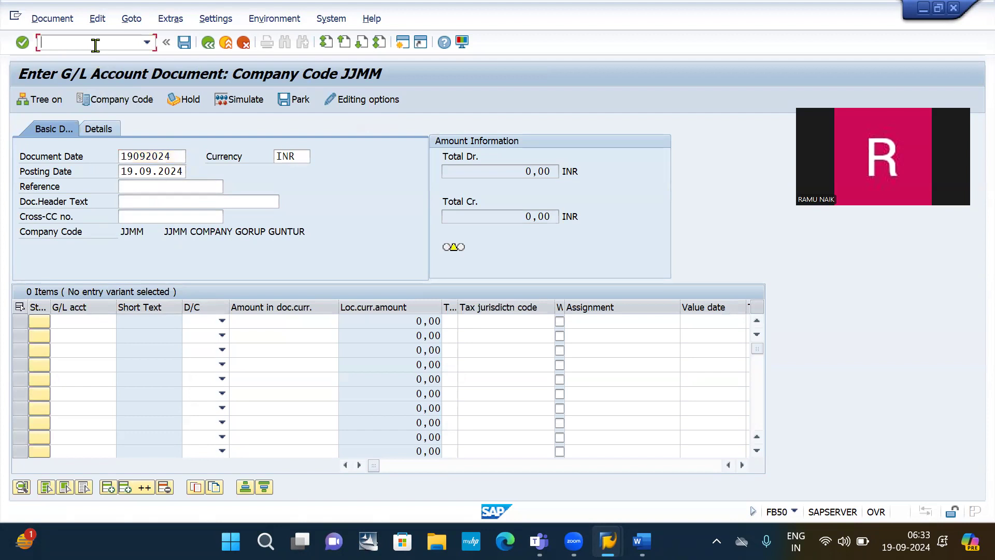
type("/NFB60")
key("Return")
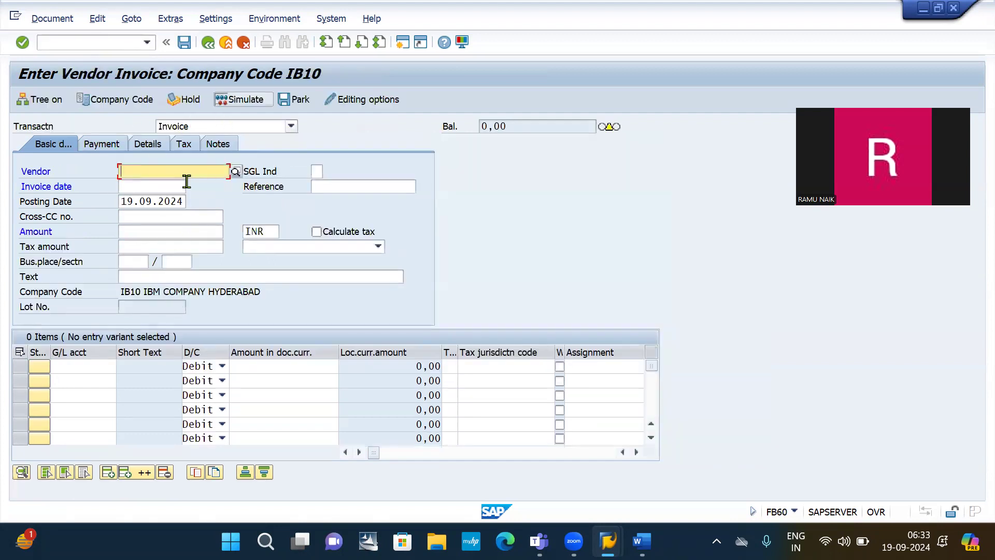
left_click(140, 178)
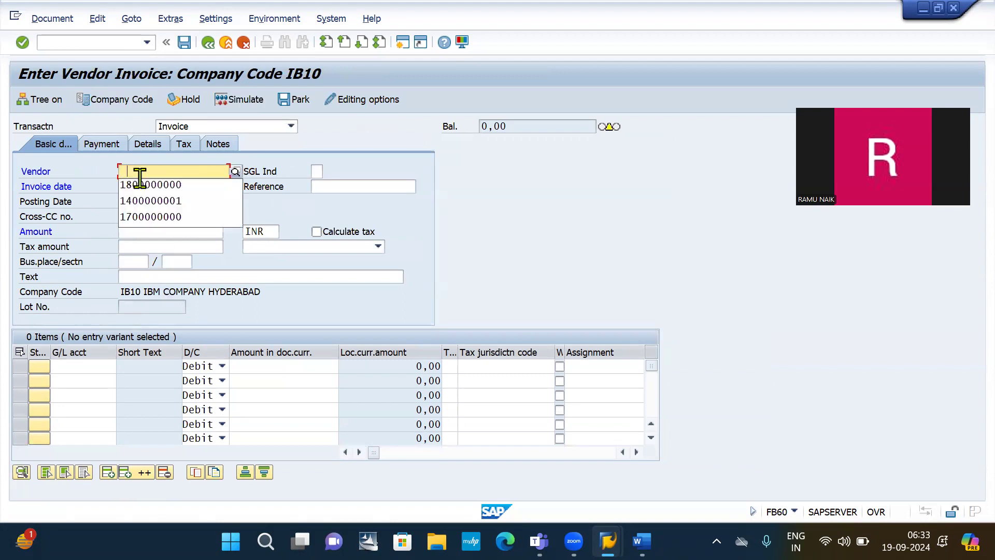
key("Down")
key("Down")
key("Return")
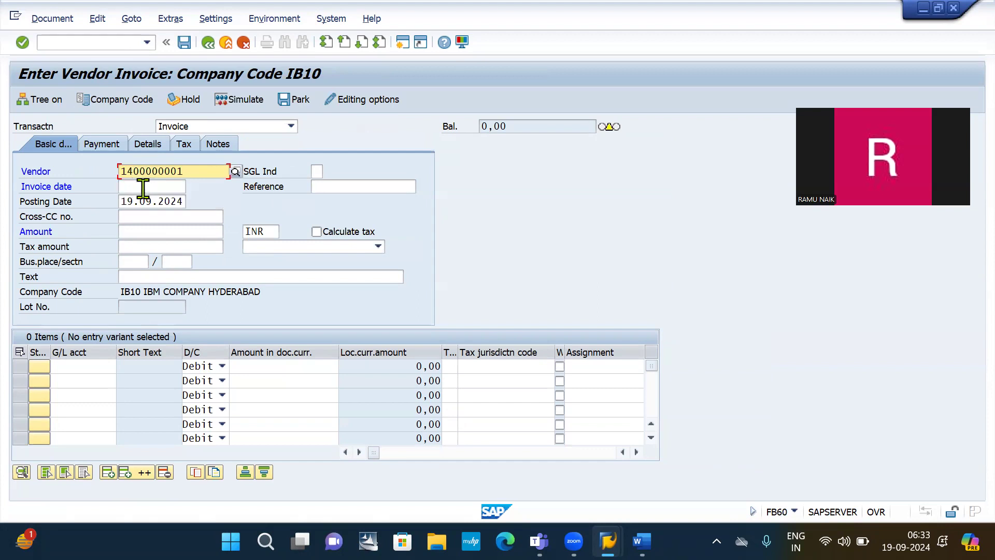
Set the invoice date to 19.09.2024 and the invoice amount to 10000 INR.
left_click(143, 187)
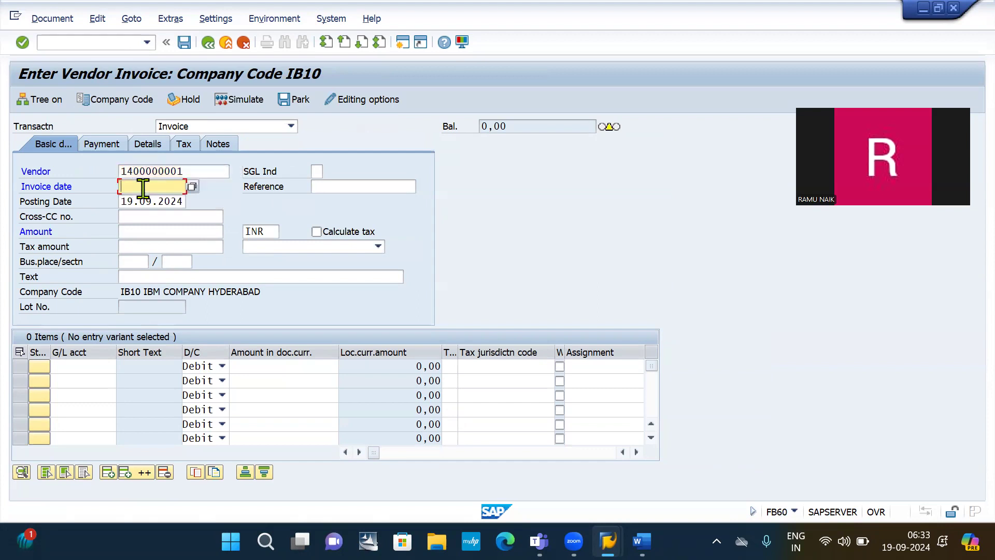
type("19092024")
left_click(145, 231)
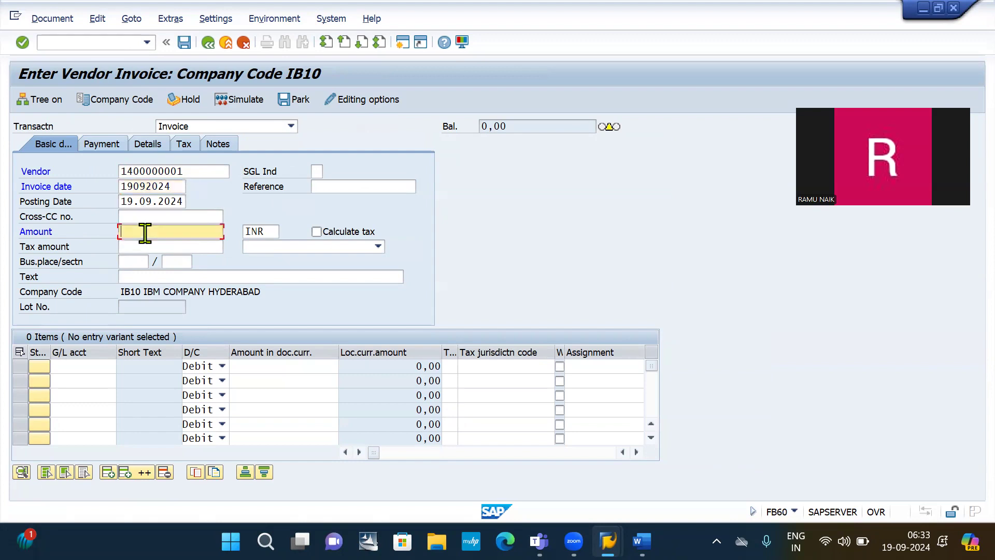
type("10000")
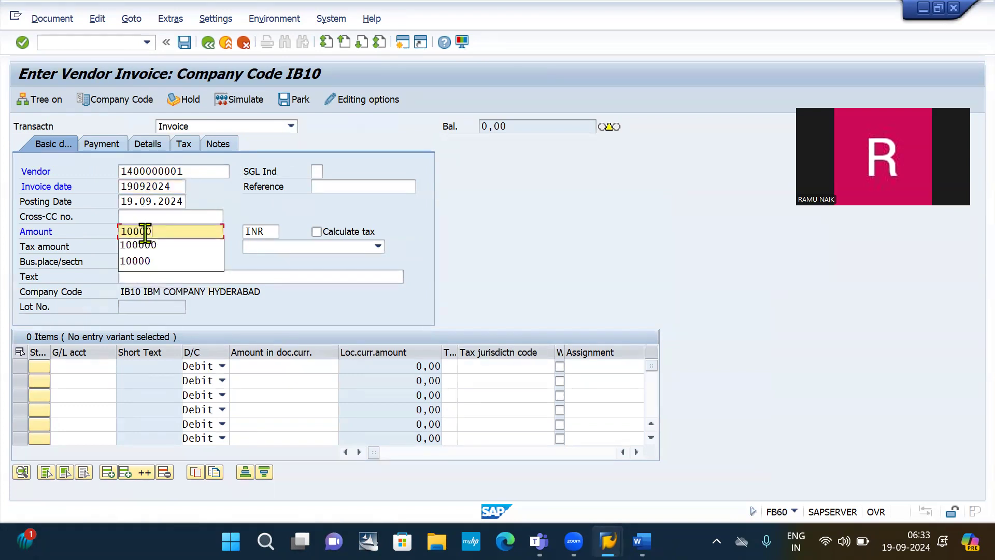
left_click(224, 207)
Add a debit line for G/L account 400081 that takes over the invoice amount with *, and simulate the posting.
left_click(79, 365)
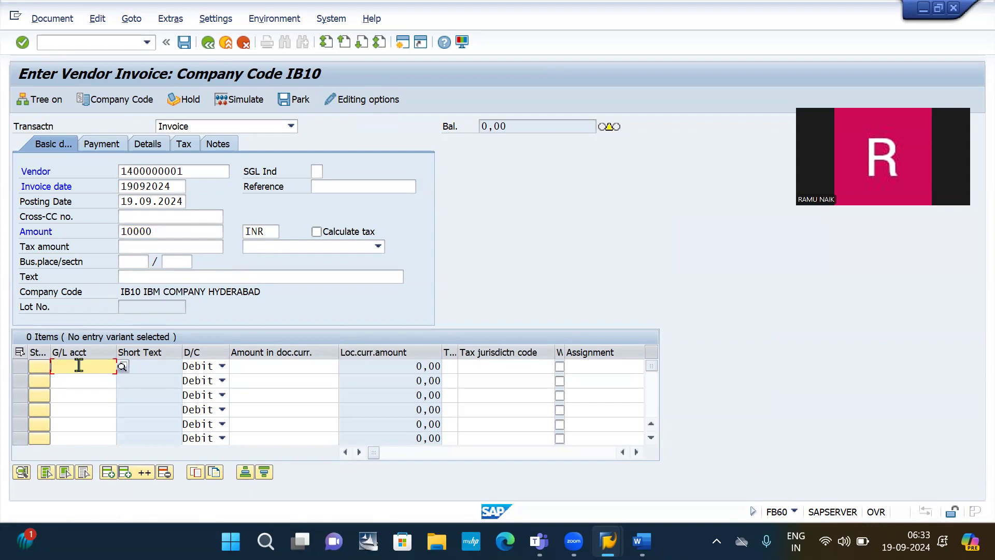
left_click(74, 369)
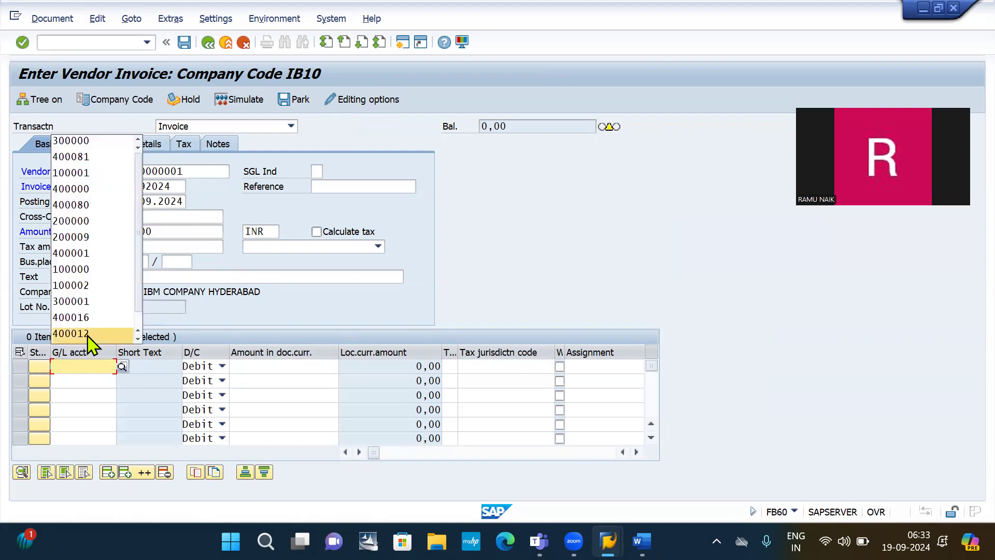
left_click(85, 157)
key("Tab")
key("Tab")
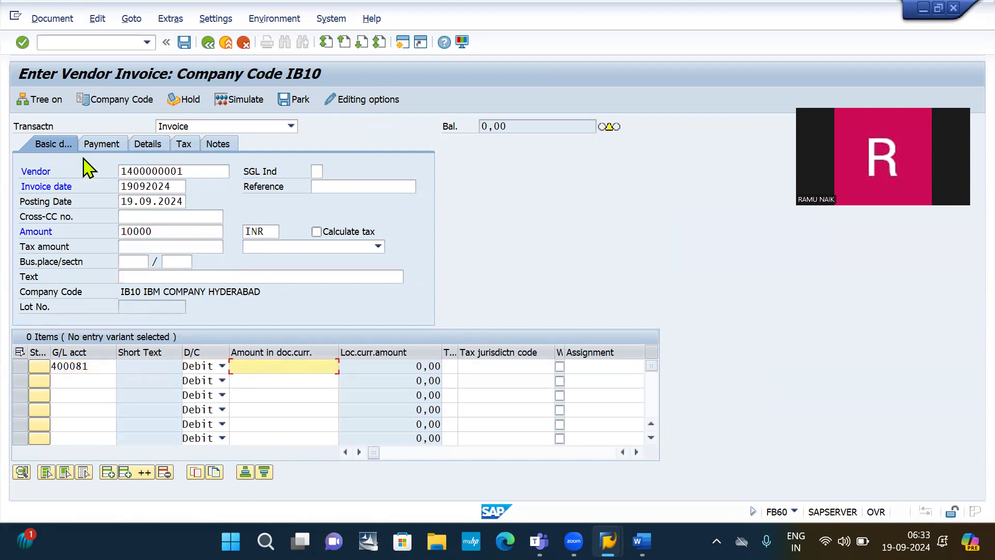
type("*")
key("Return")
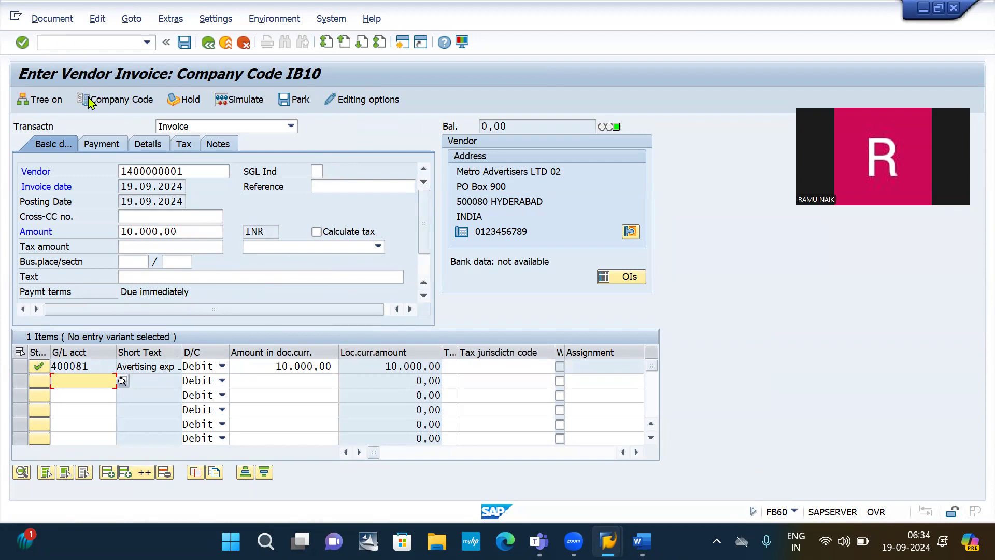
left_click(228, 103)
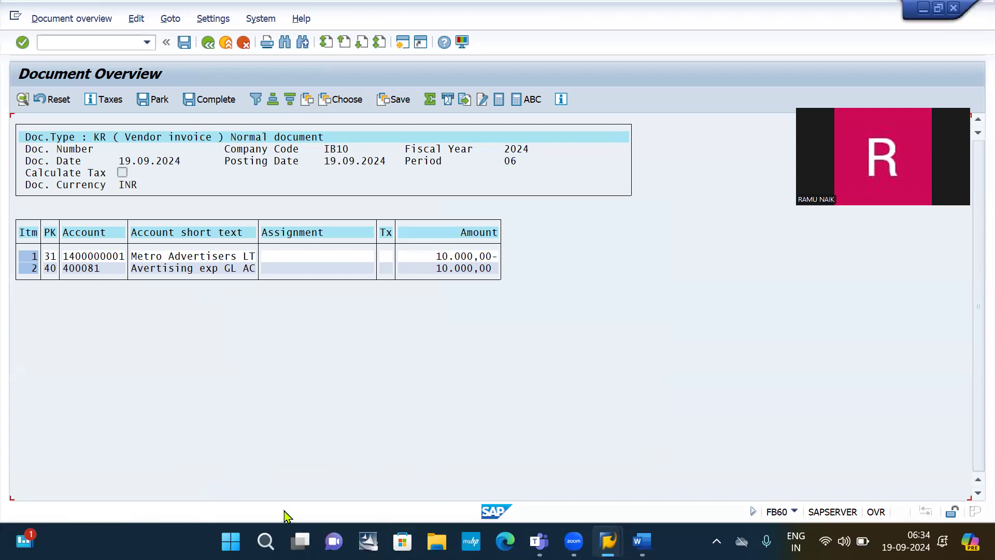
Capture the line item table of the simulated document with Snipping Tool.
left_click(266, 540)
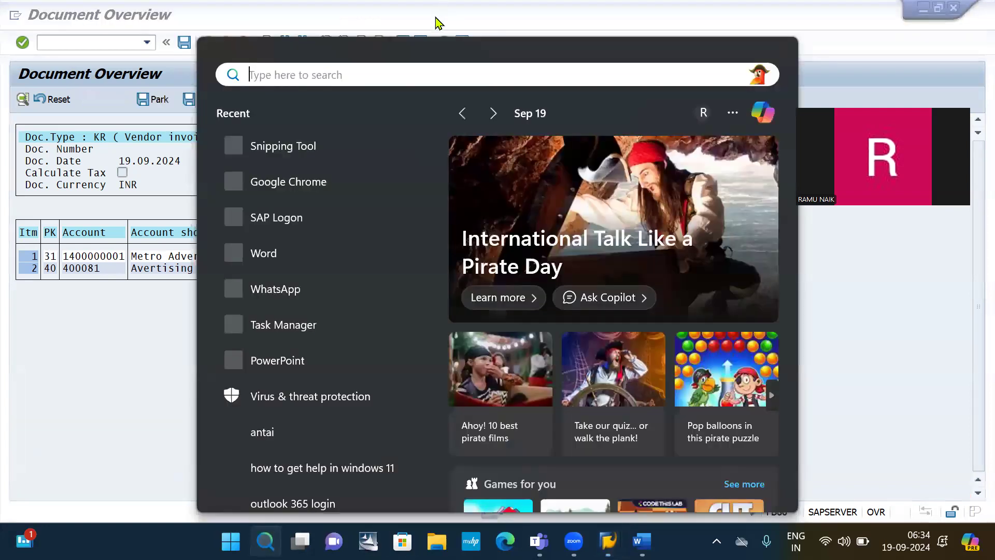
left_click(265, 156)
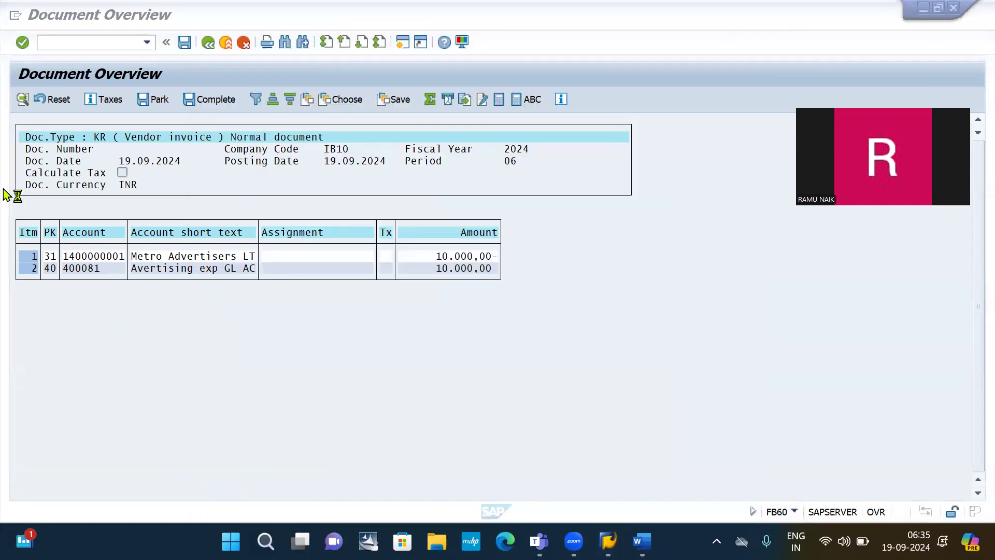
left_click(150, 44)
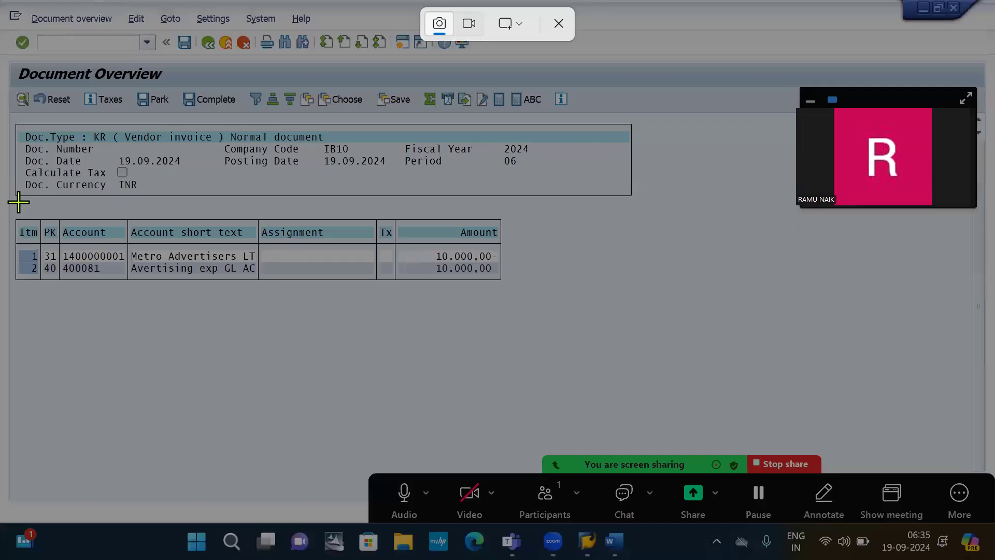
left_click_drag(6, 201, 513, 285)
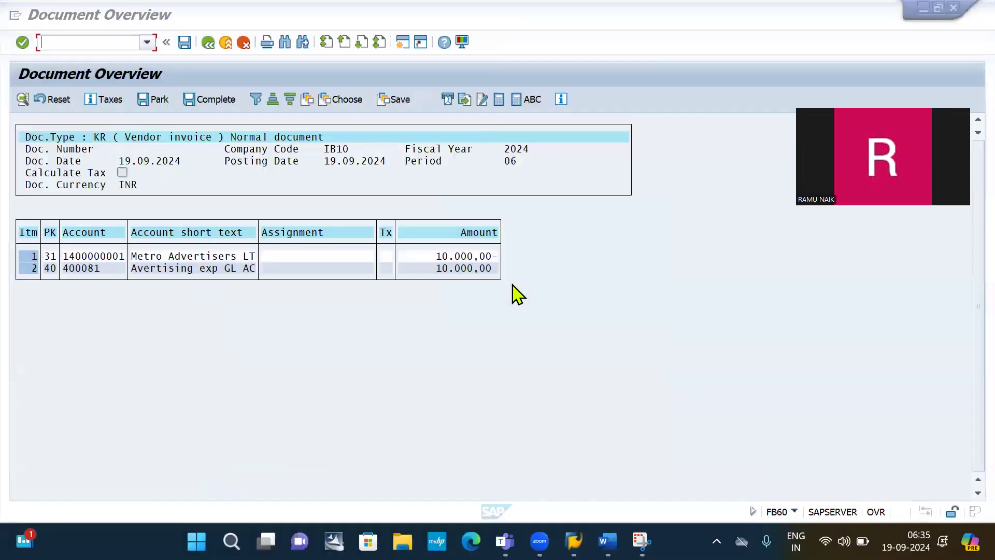
Switch to the Account payables notes in Word, add the line "Vendor line item entry:" and paste the captured table below it.
key("alt+Tab")
key("alt+Tab")
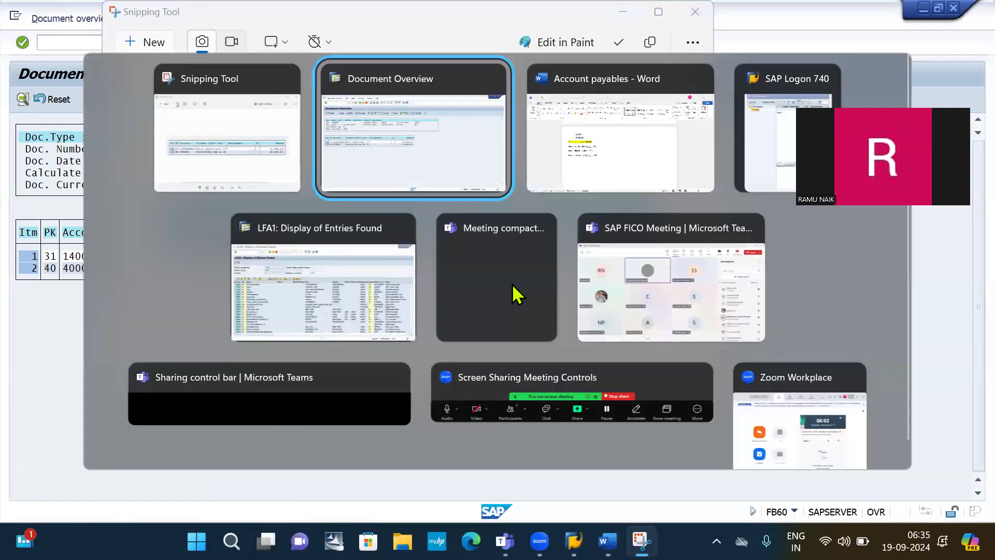
type("Ex")
key("BackSpace")
key("BackSpace")
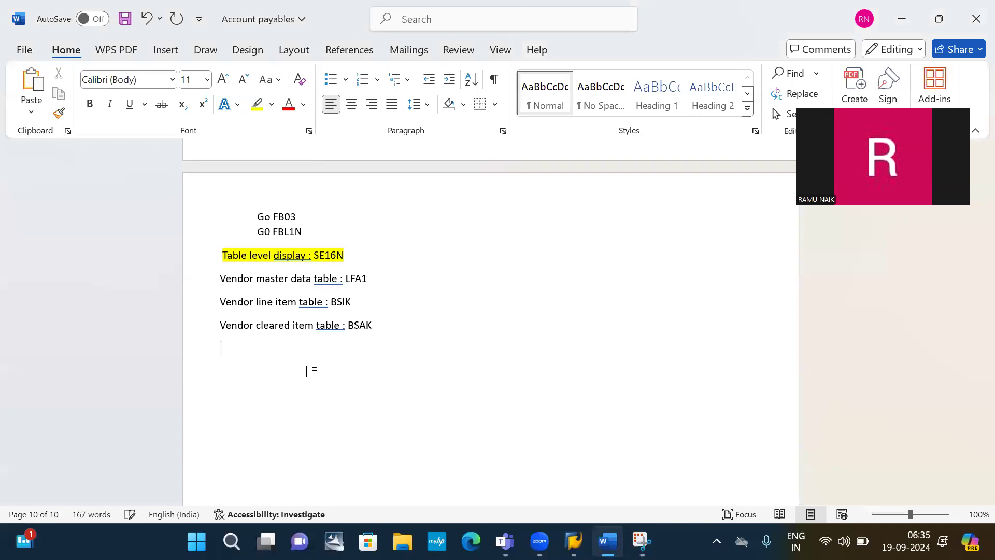
type("v")
key("BackSpace")
type("Vendor line item entry")
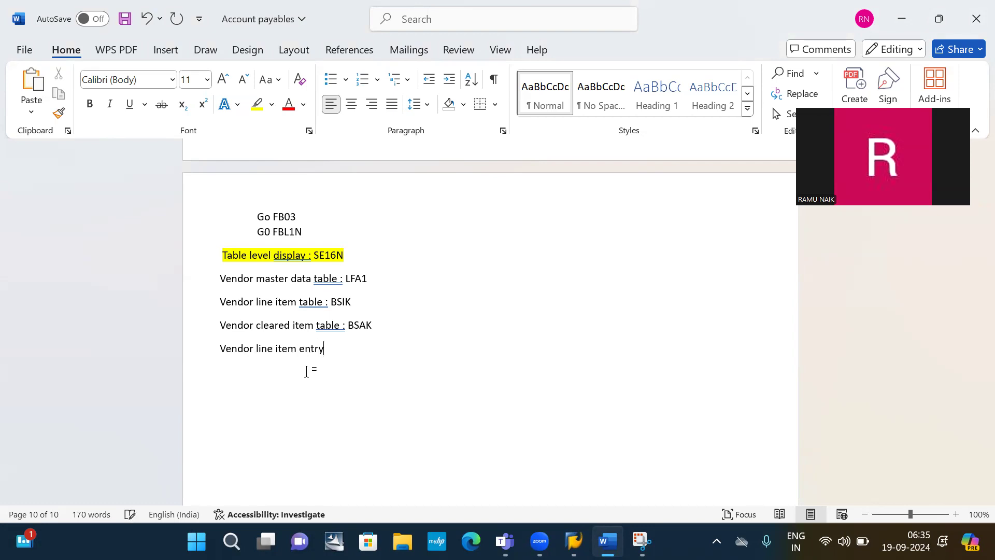
type(":")
key("Return")
key("ctrl+v")
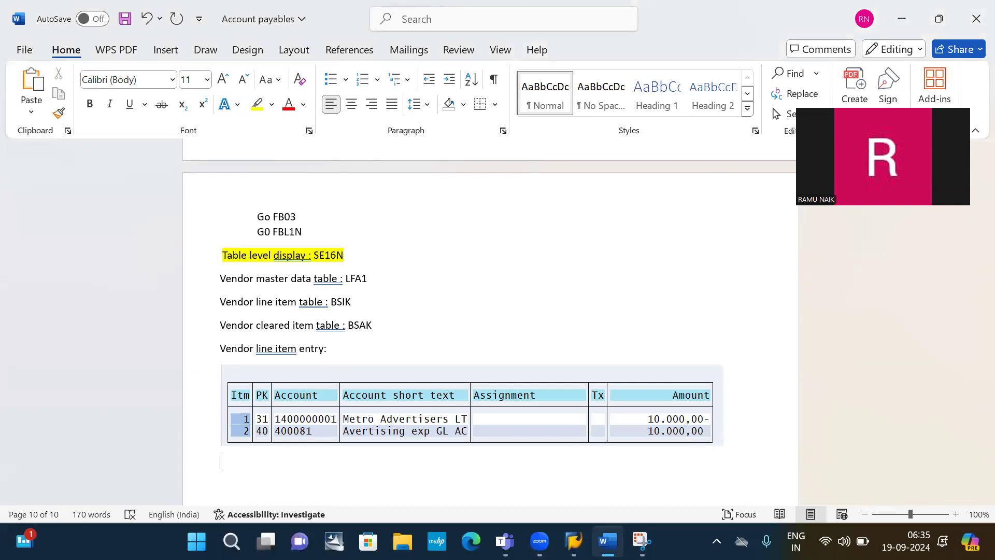
key("Return")
type("ex")
key("BackSpace")
key("BackSpace")
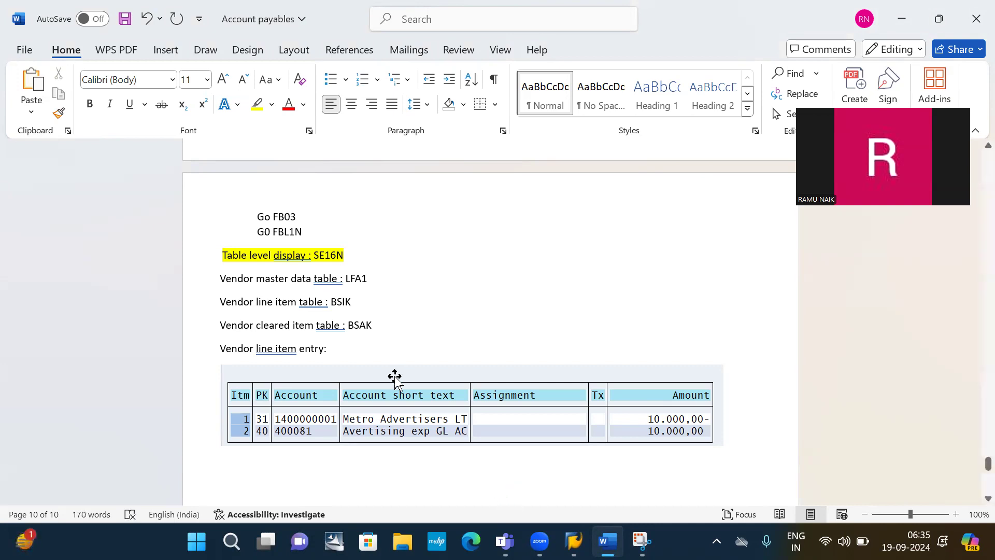
scroll(394, 376, "down", 3)
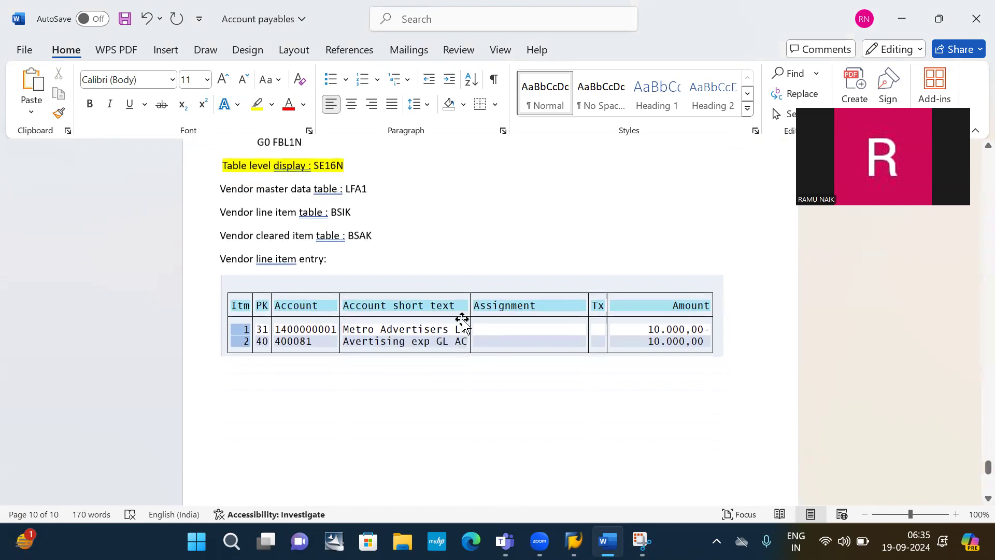
Switch back to the SAP Document Overview and start transaction FBL1N.
key("alt+Tab")
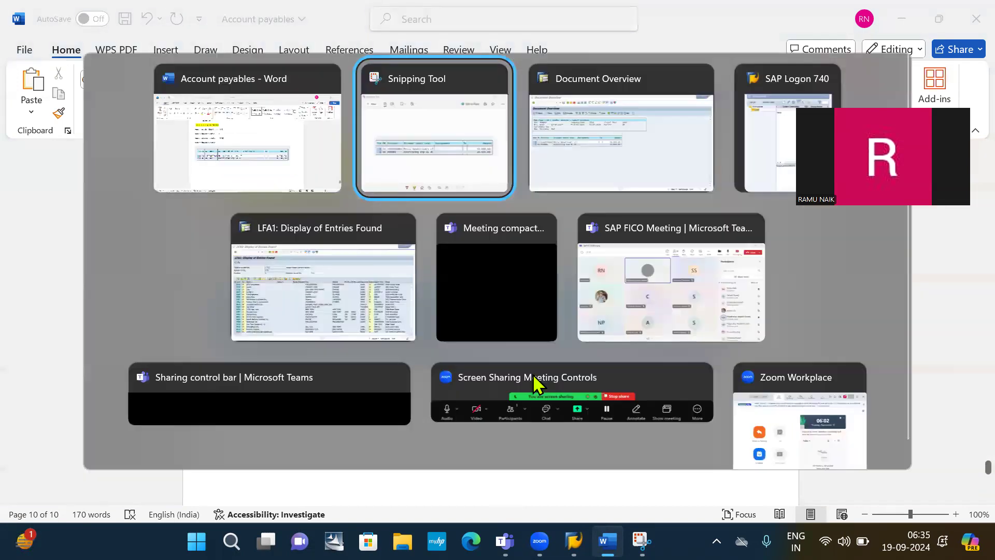
key("alt+Tab")
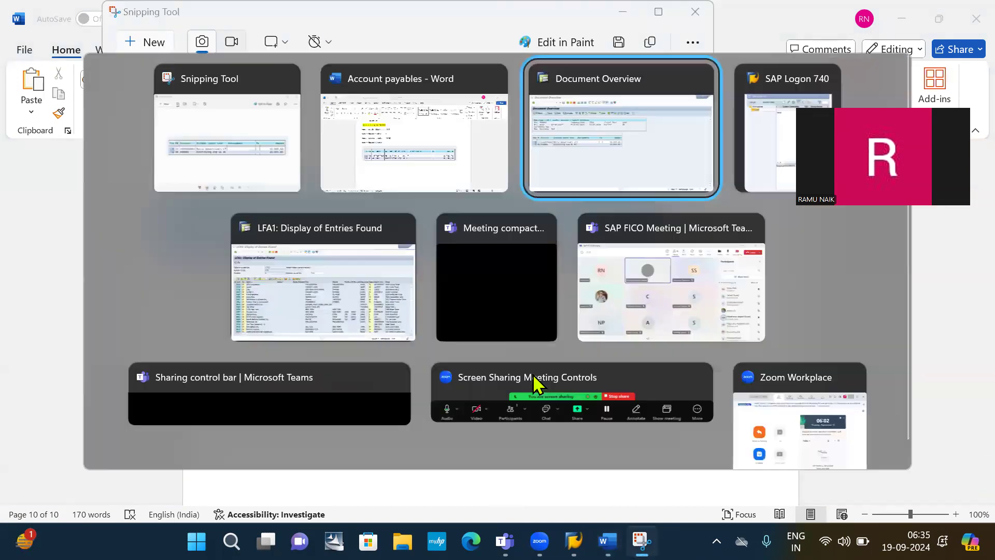
left_click(618, 130)
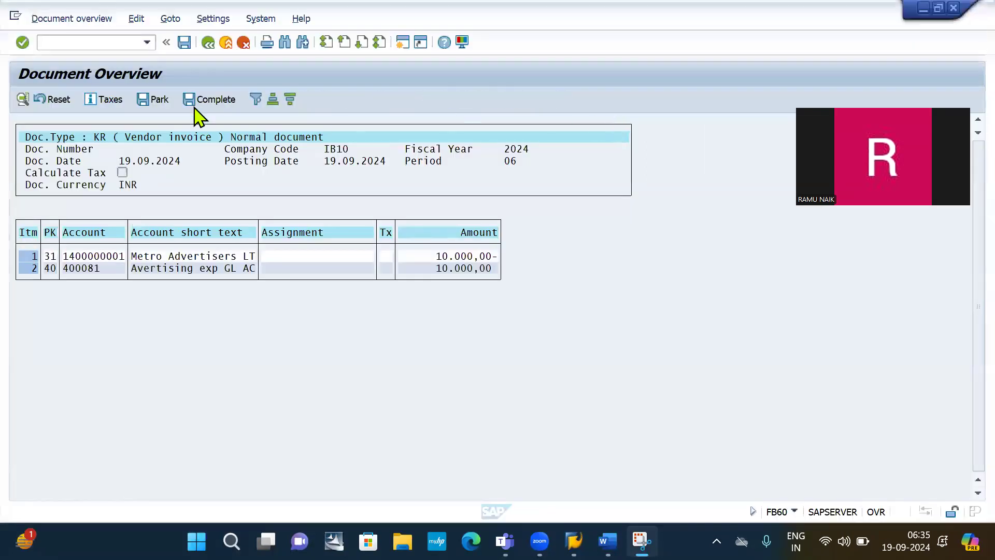
type("/nfbl1n")
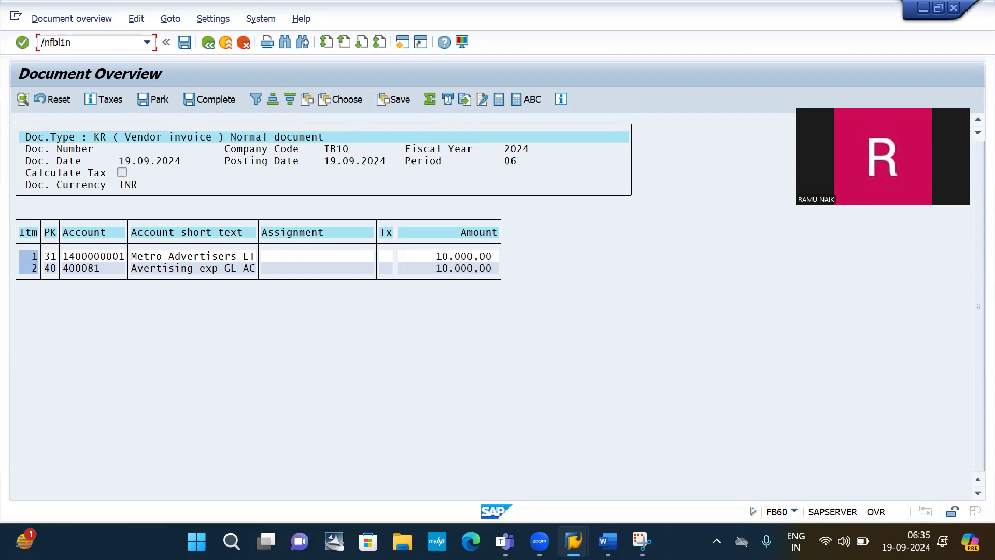
key("Return")
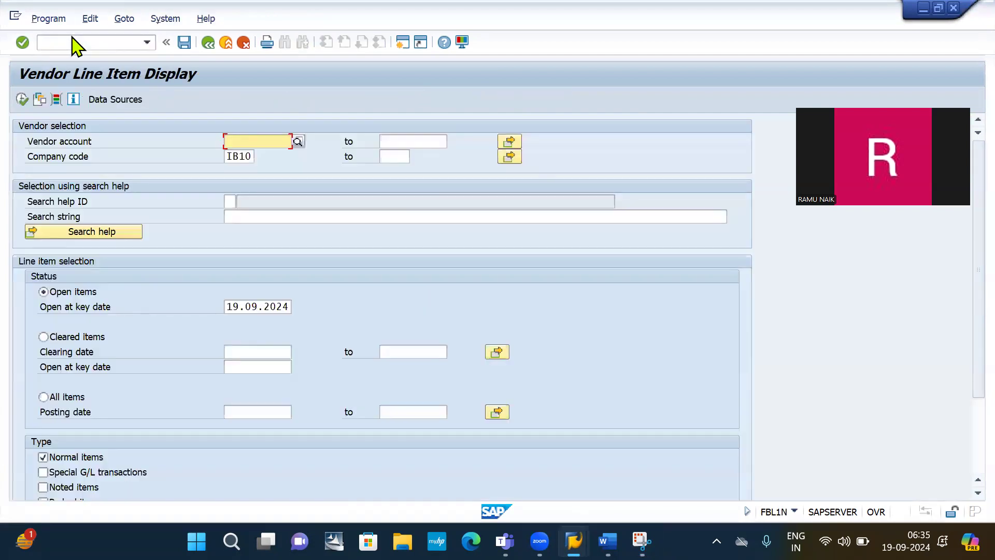
Enter the vendor account of Metro Advertisers LTD 02 as the vendor for the line item display.
left_click(219, 141)
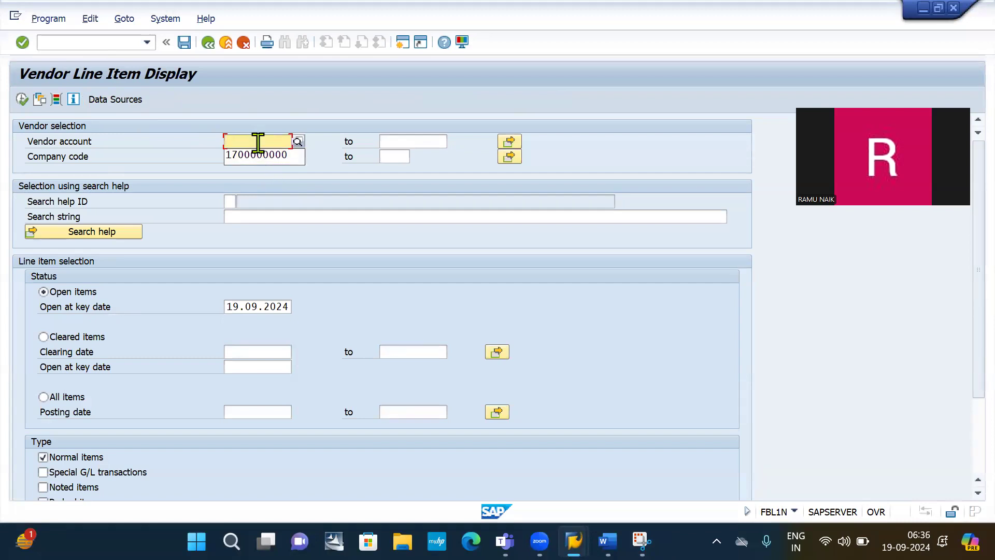
type("14")
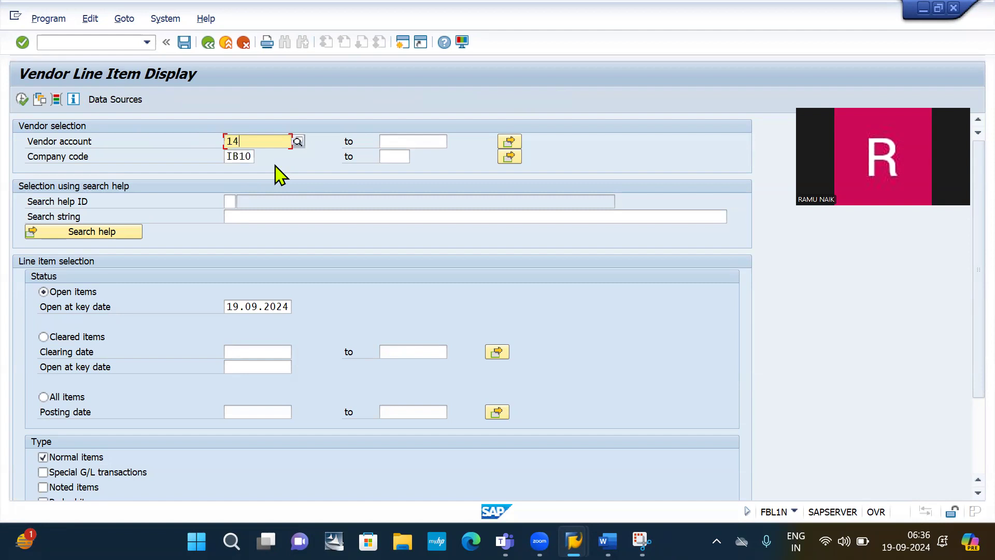
key("BackSpace")
key("BackSpace")
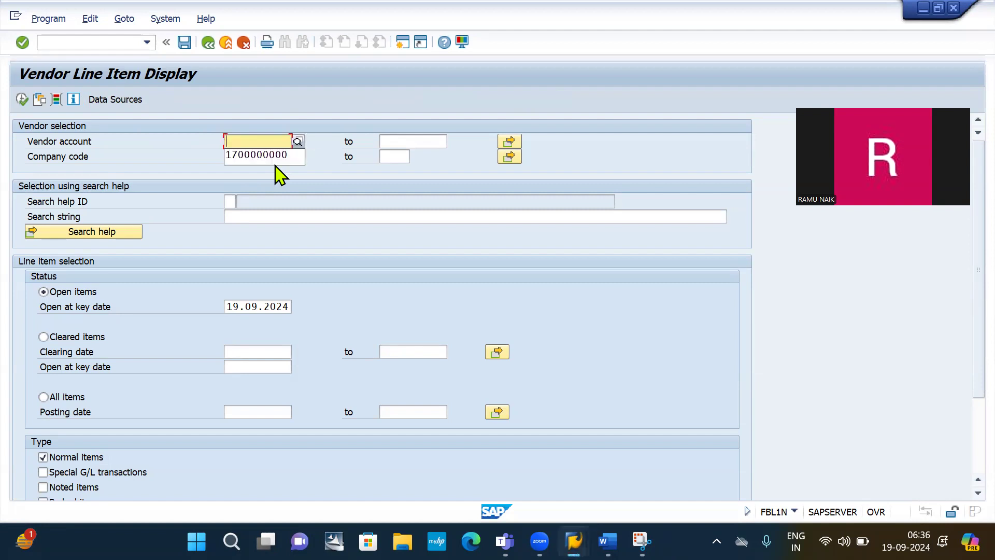
left_click(275, 164)
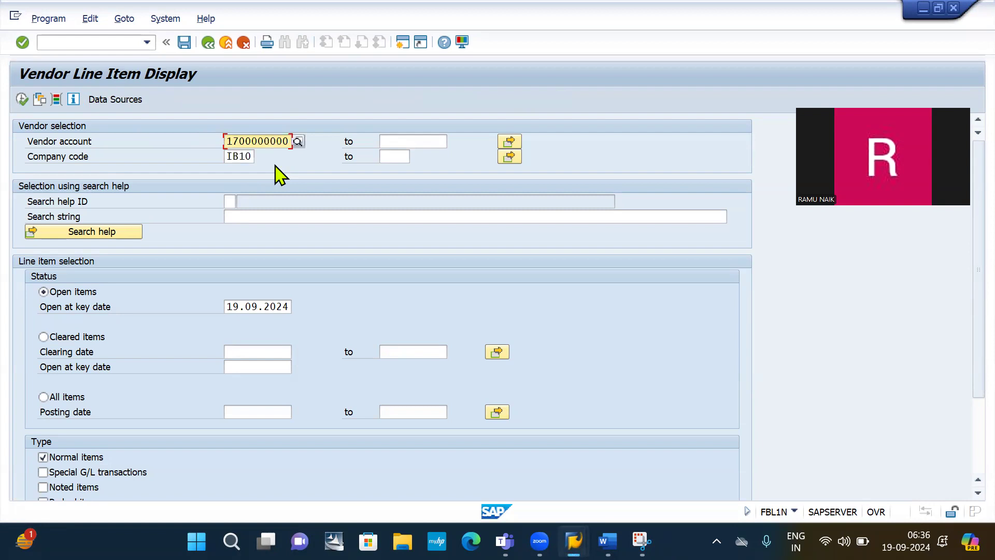
key("BackSpace")
type("1")
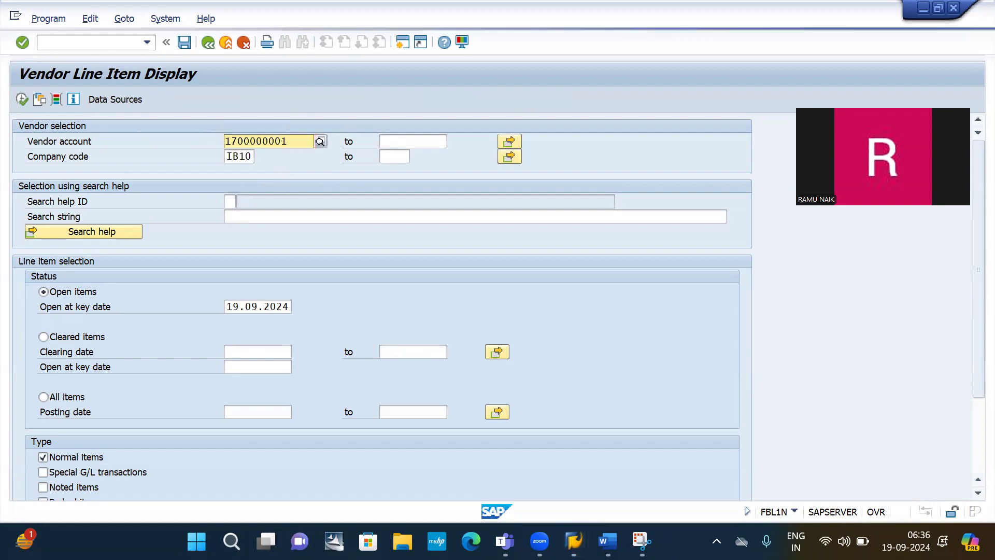
key("Left")
key("Left")
key("Left")
key("Left")
key("Left")
key("Left")
key("Left")
key("Left")
key("Left")
key("Left")
key("Right")
type("4")
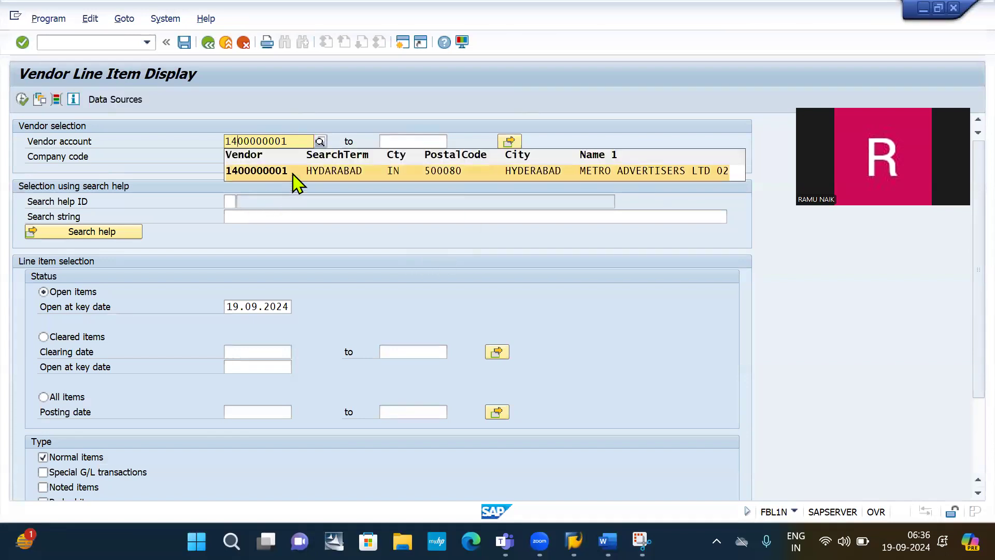
left_click(293, 174)
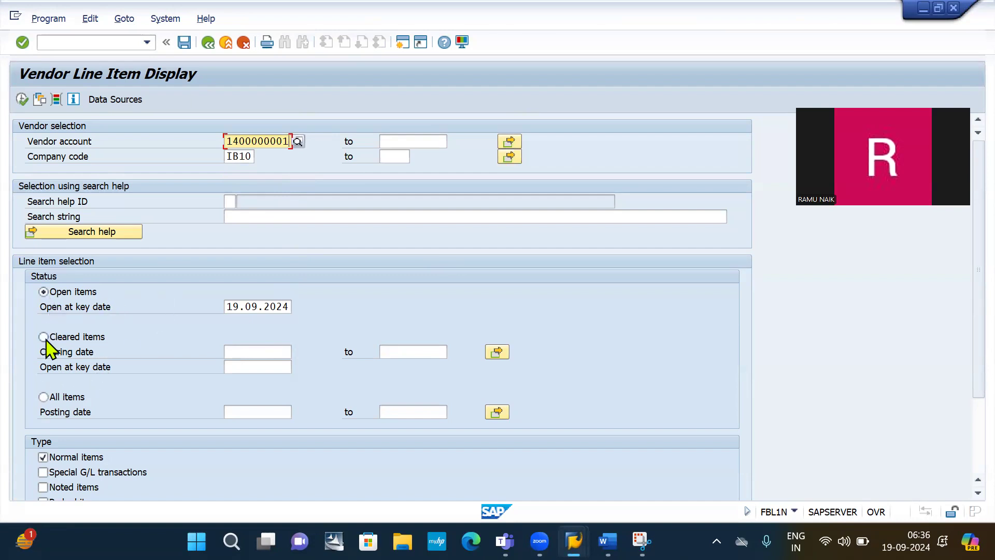
Display the vendor's open items at key date 19.09.2024, then display all items of the vendor.
left_click(22, 100)
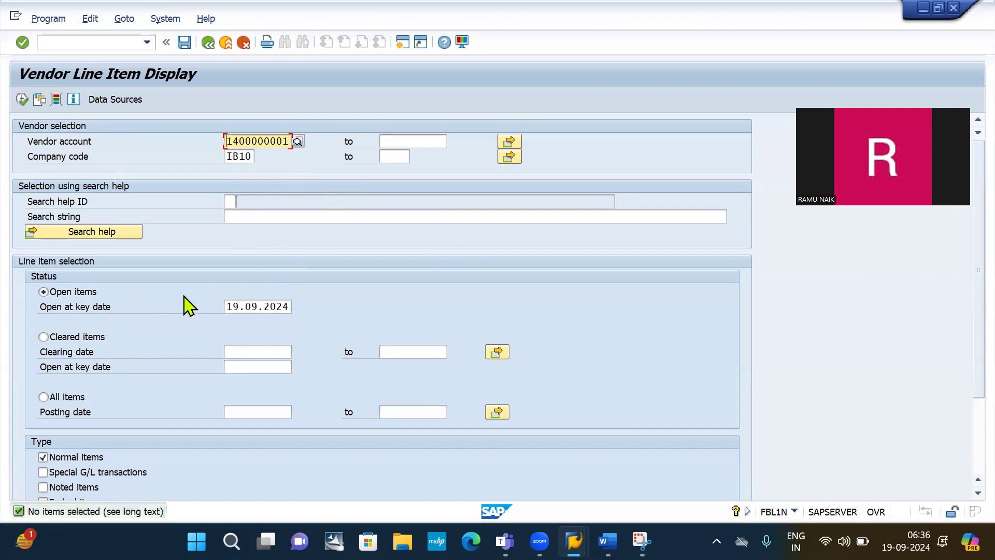
left_click(39, 396)
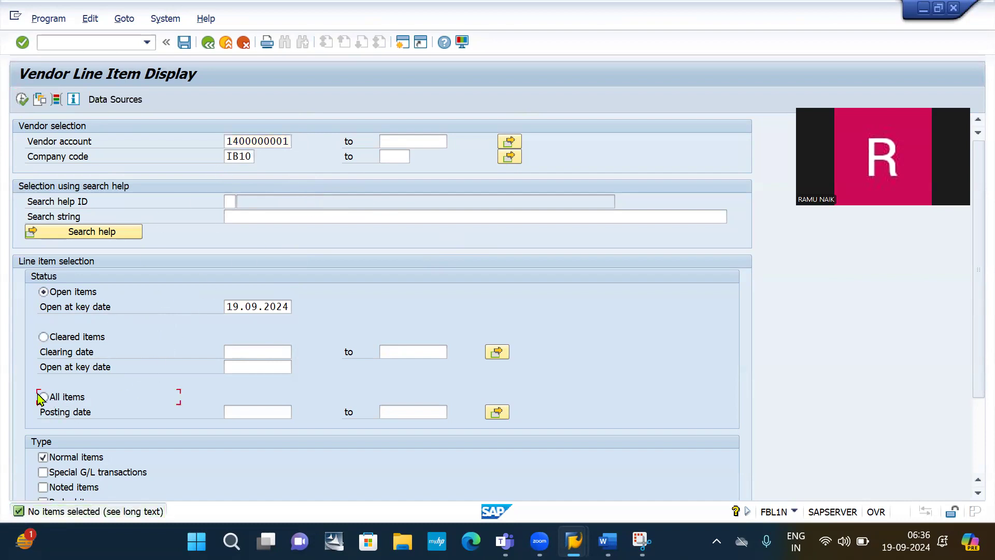
left_click(22, 104)
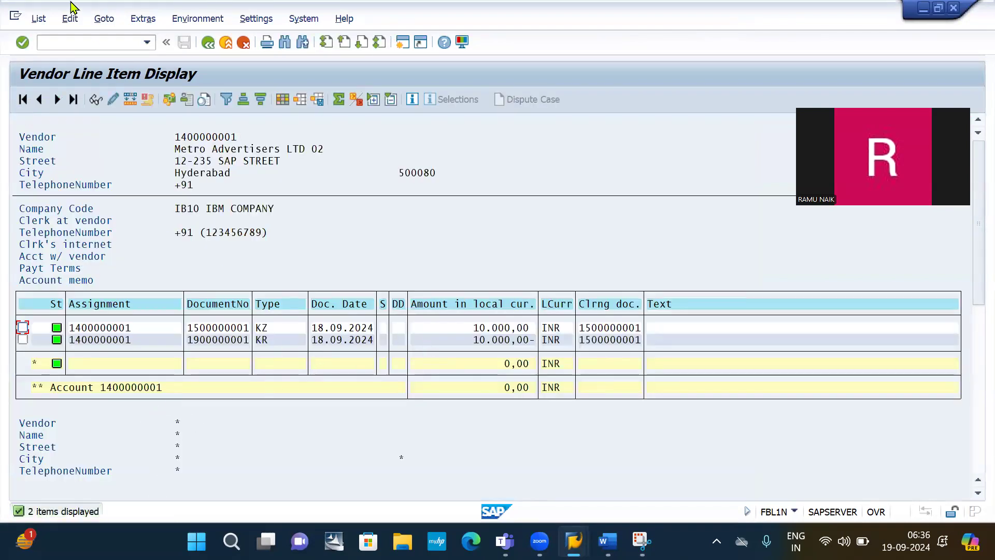
Start transaction FB60 and enter the Metro Advertisers LTD 02 vendor account, invoice date 19092024 and an amount of 10000 INR.
left_click(70, 47)
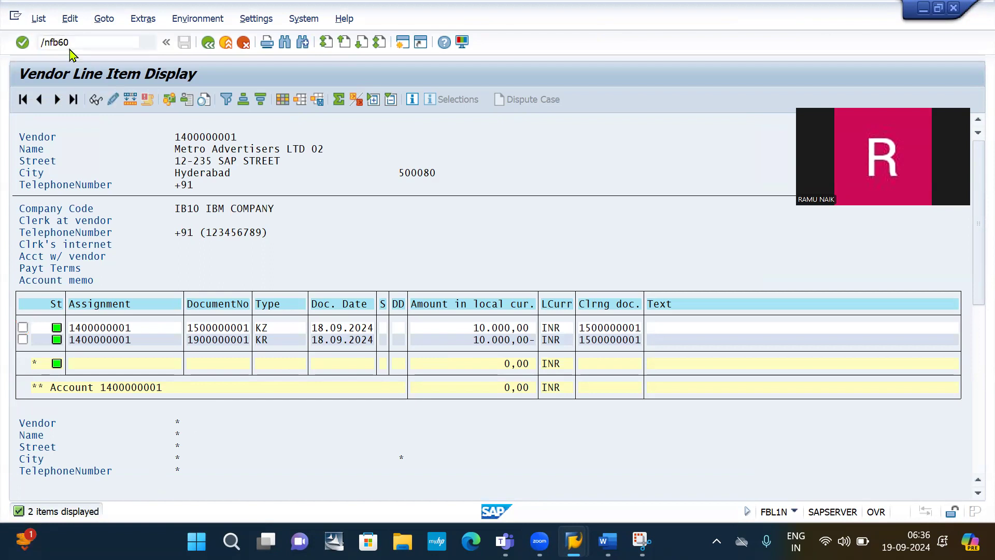
key("Return")
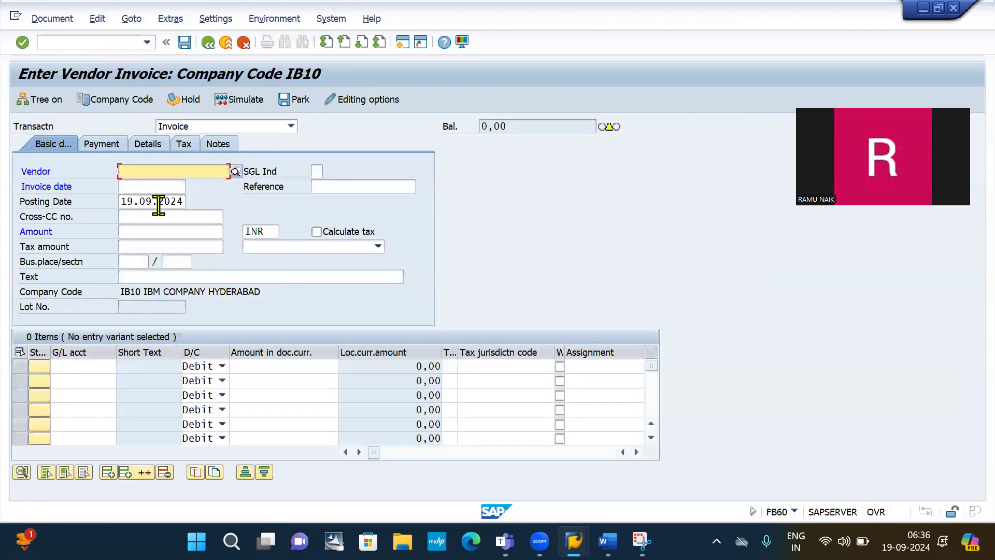
left_click(151, 185)
left_click(147, 187)
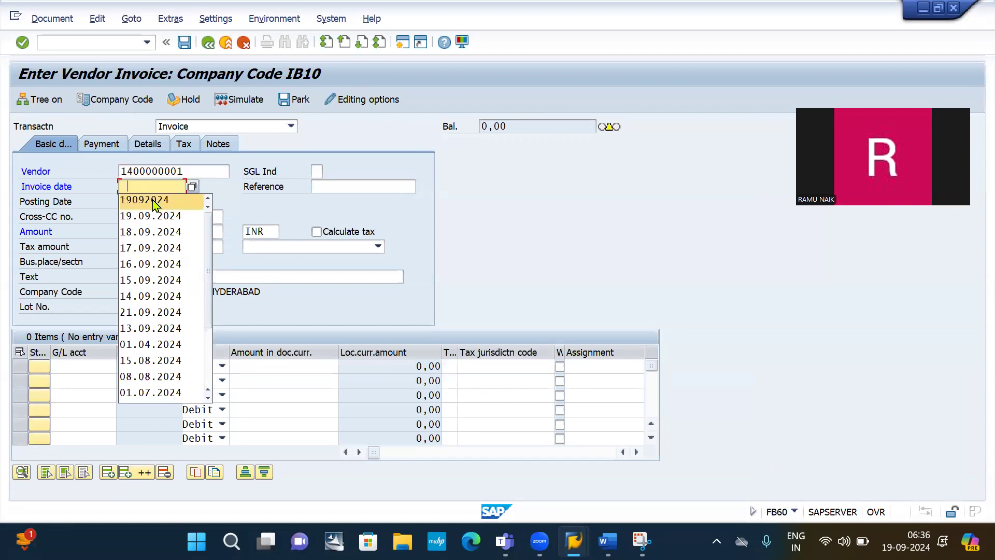
left_click(153, 202)
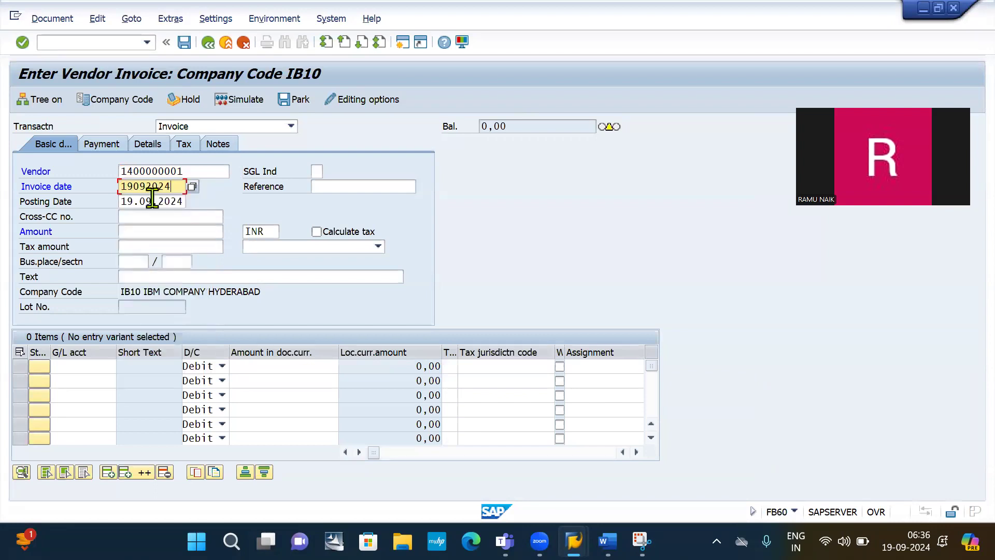
left_click(140, 231)
left_click(140, 245)
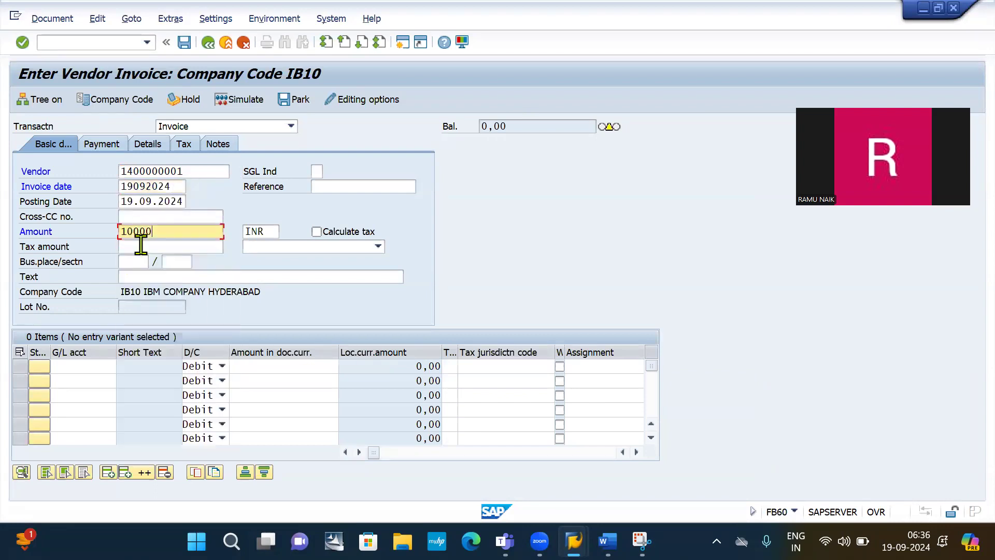
Add a debit line for G/L account 400081 with the full invoice amount of 10.000,00.
left_click(85, 366)
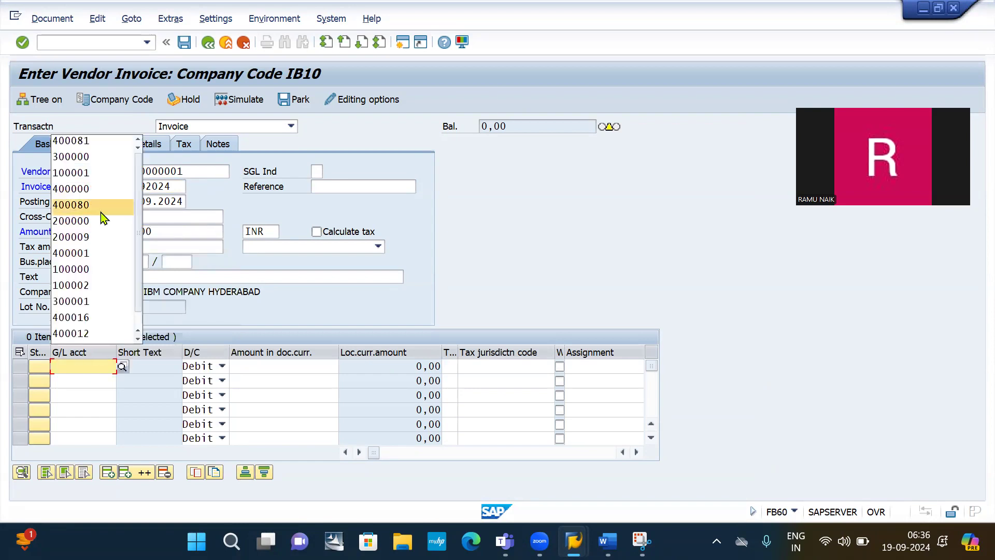
left_click(95, 141)
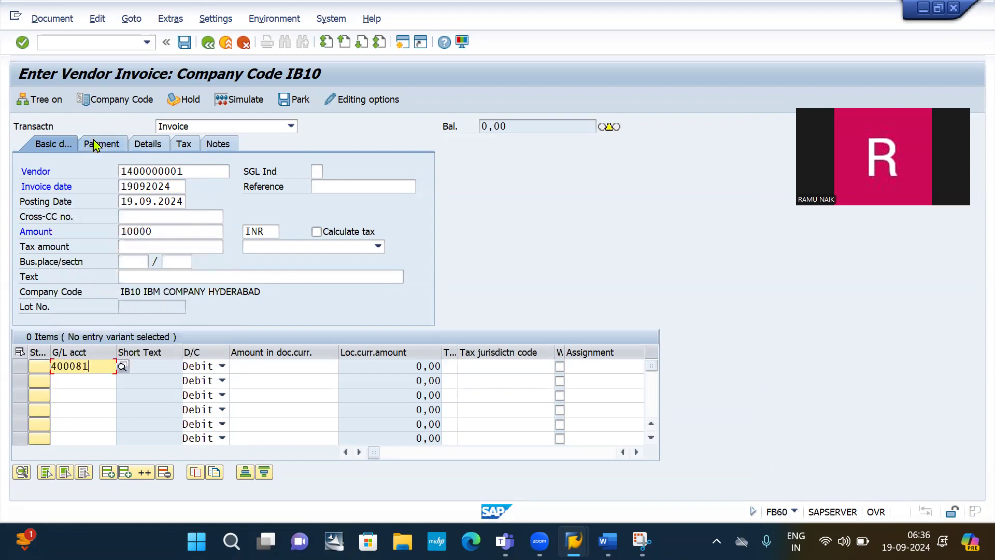
key("Tab")
key("Tab")
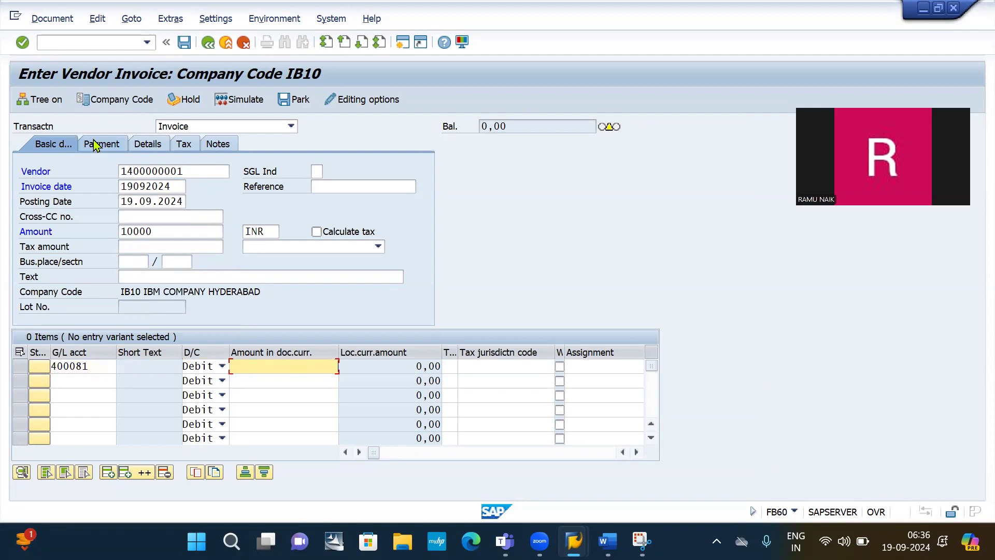
key("Return")
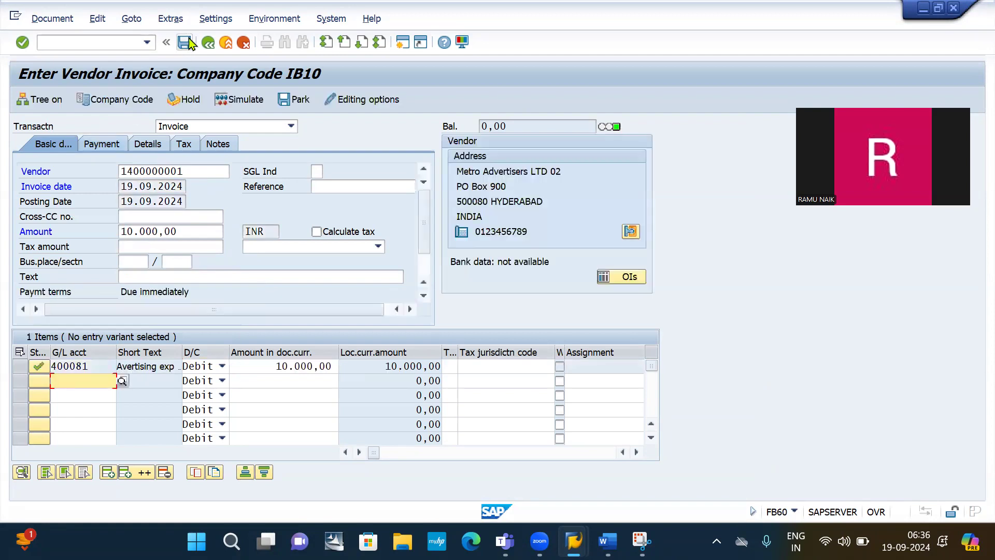
Simulate the vendor invoice and post it.
left_click(240, 99)
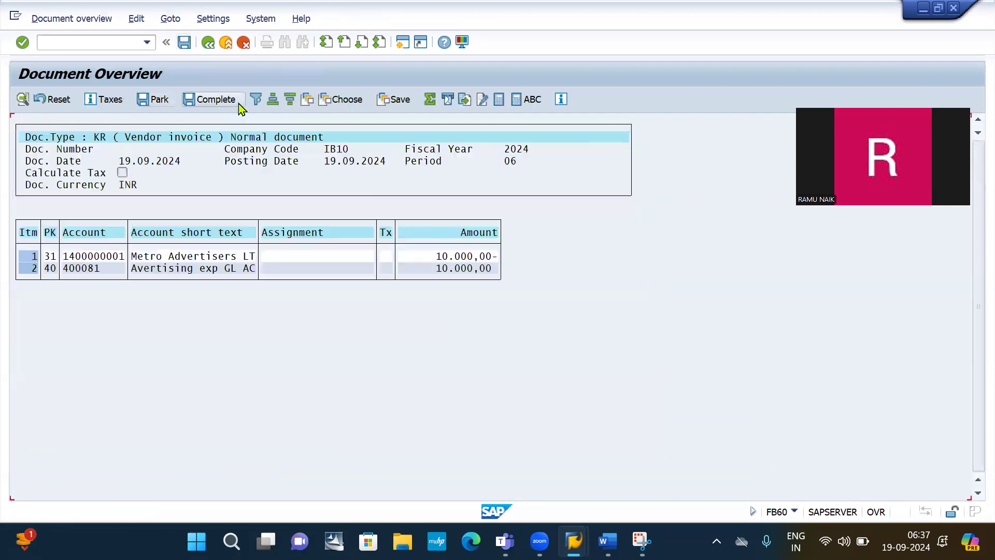
left_click(184, 43)
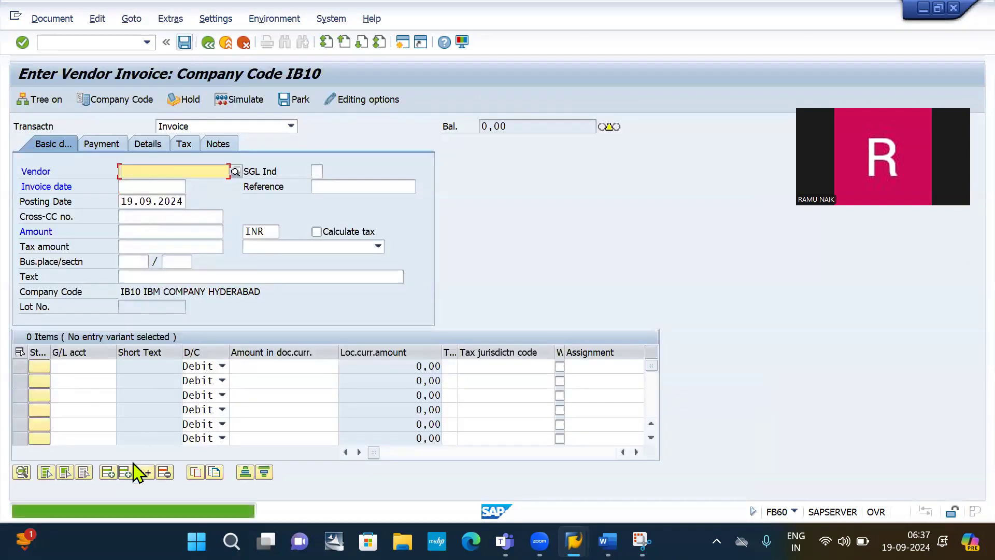
Start transaction FBL1N and display the open items of vendor Metro Advertisers LTD 02 at key date 19.09.2024.
left_click(84, 44)
key("Down")
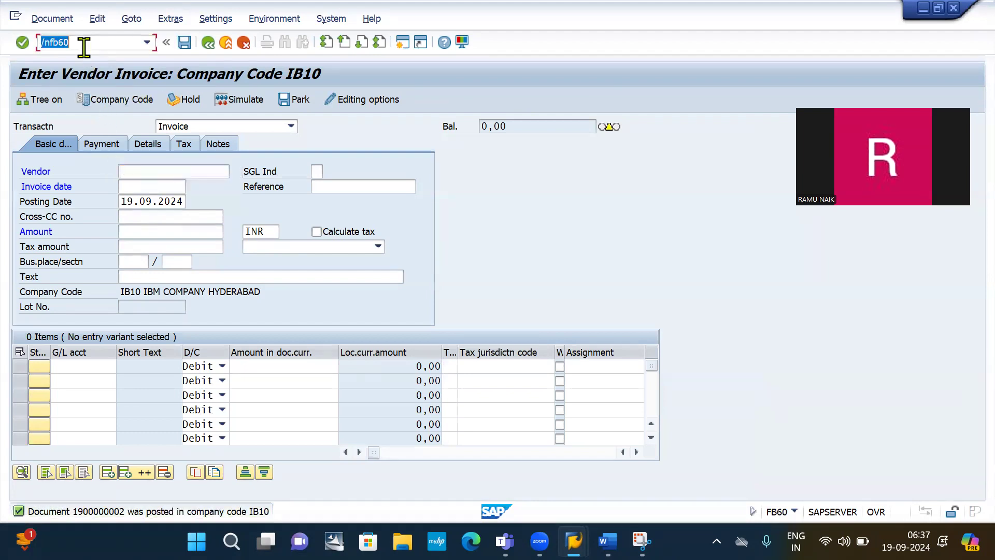
key("Return")
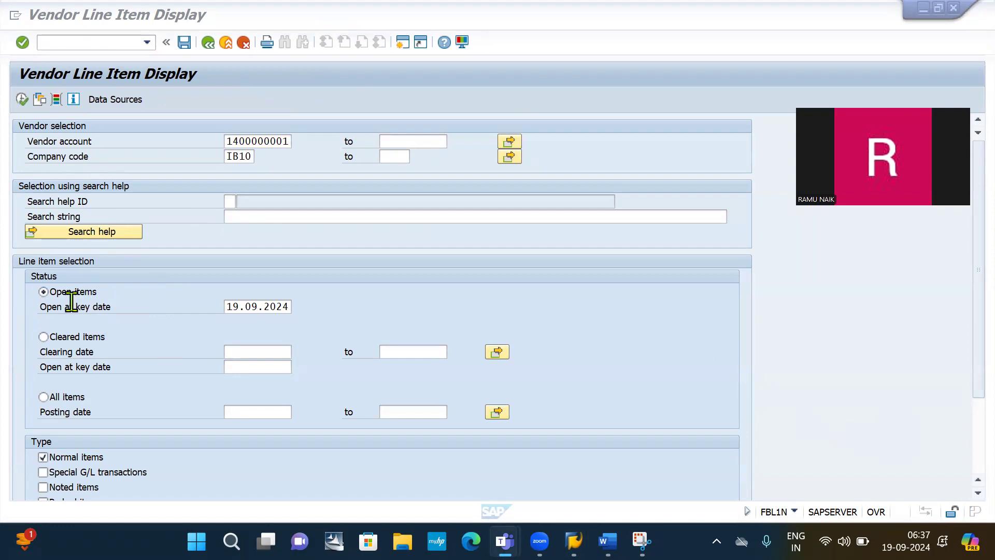
left_click(24, 104)
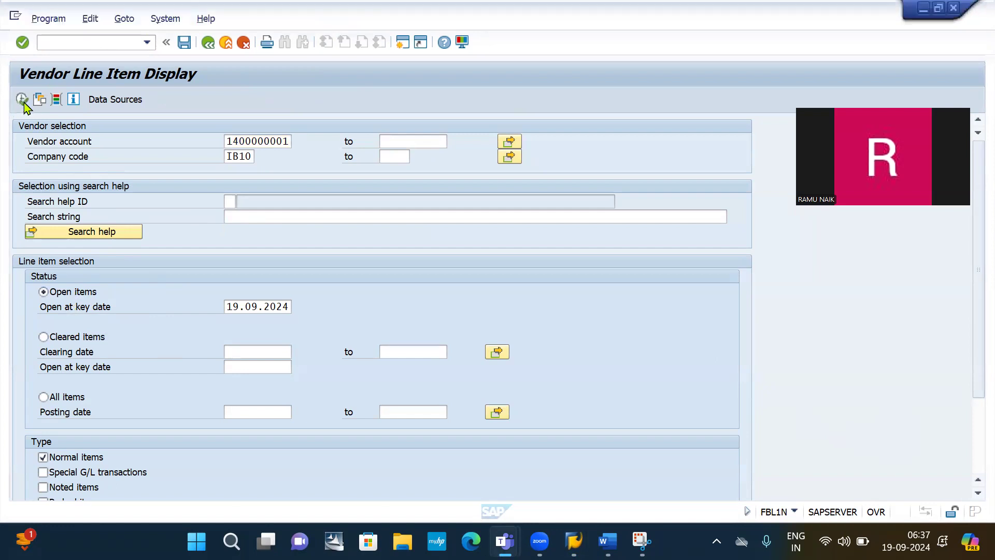
left_click(23, 100)
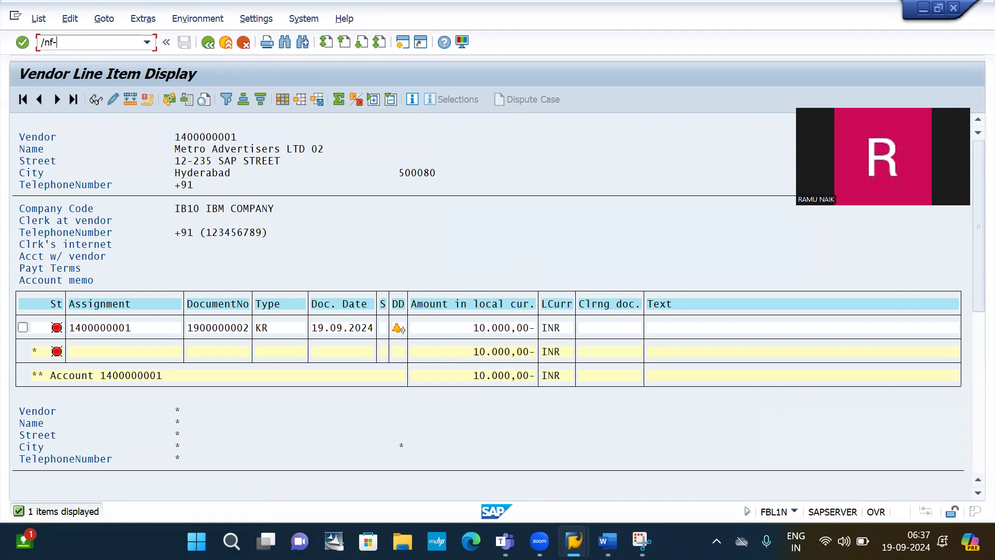
Start transaction F-53 and set the document date of the outgoing payment to 19.09.2024.
key("Return")
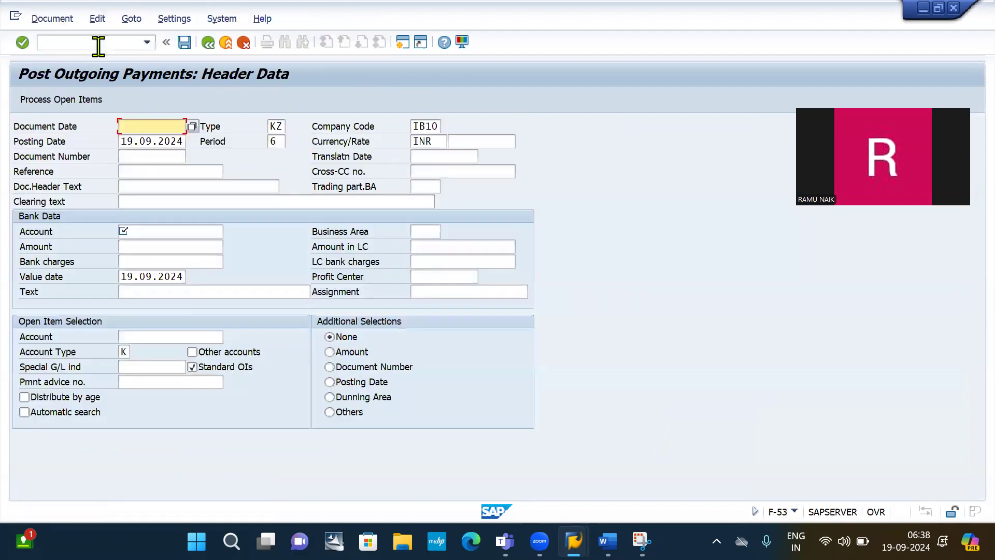
key("Down")
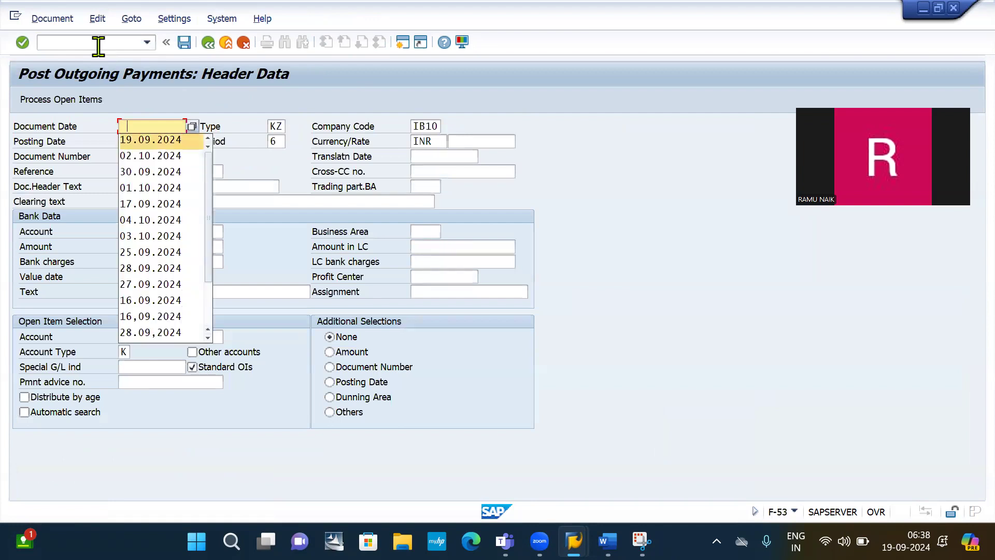
key("Return")
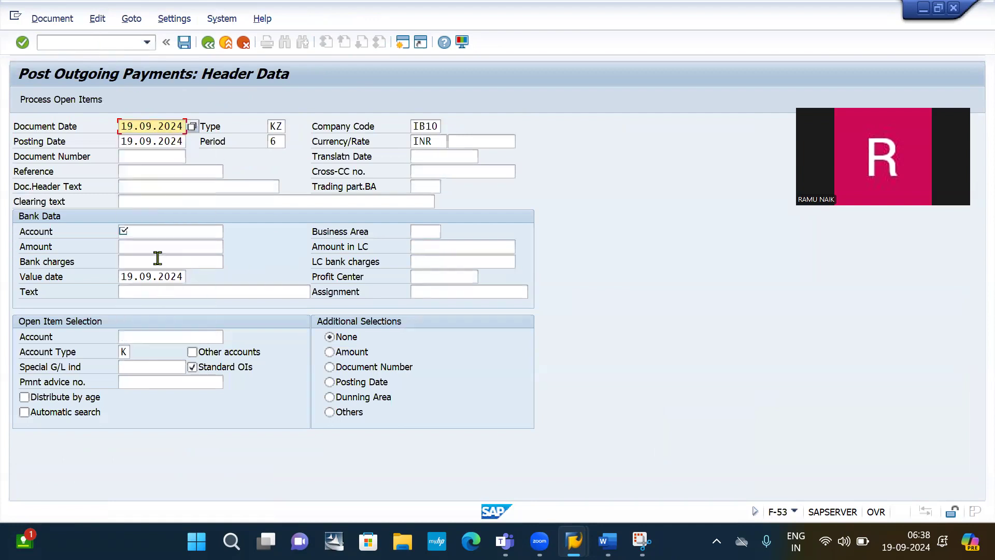
Set the bank data of the outgoing payment to G/L account 200000 and an amount of 10000.
left_click(160, 232)
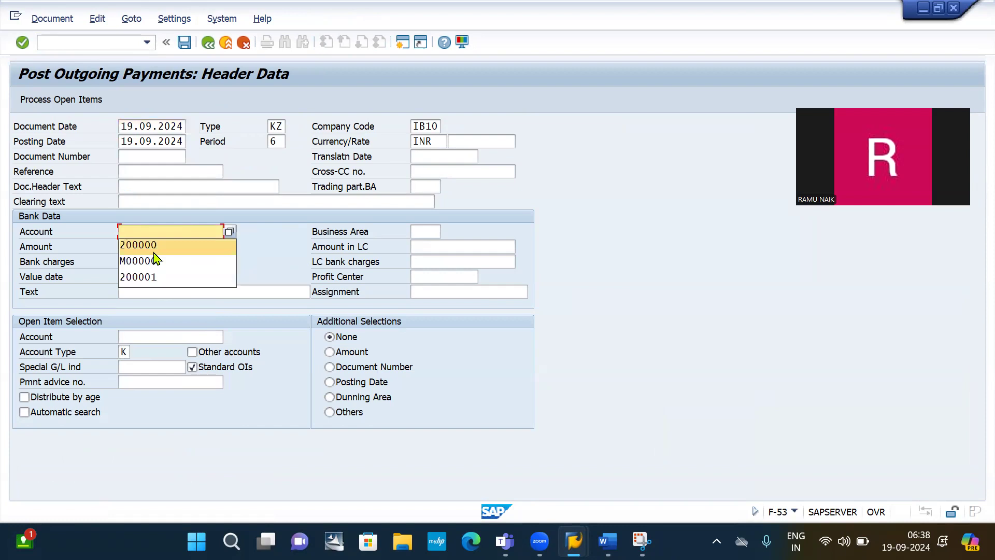
left_click(154, 253)
left_click(151, 247)
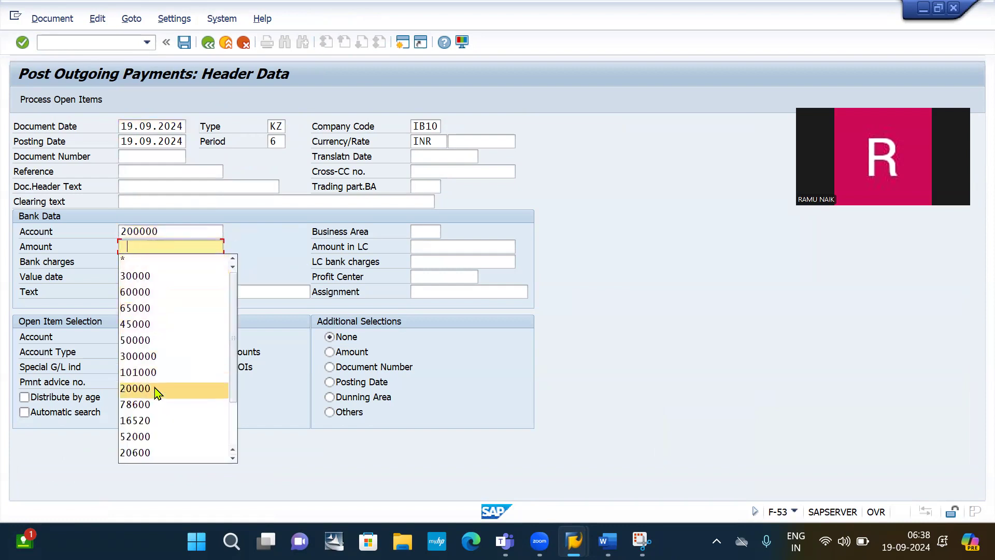
left_click(245, 246)
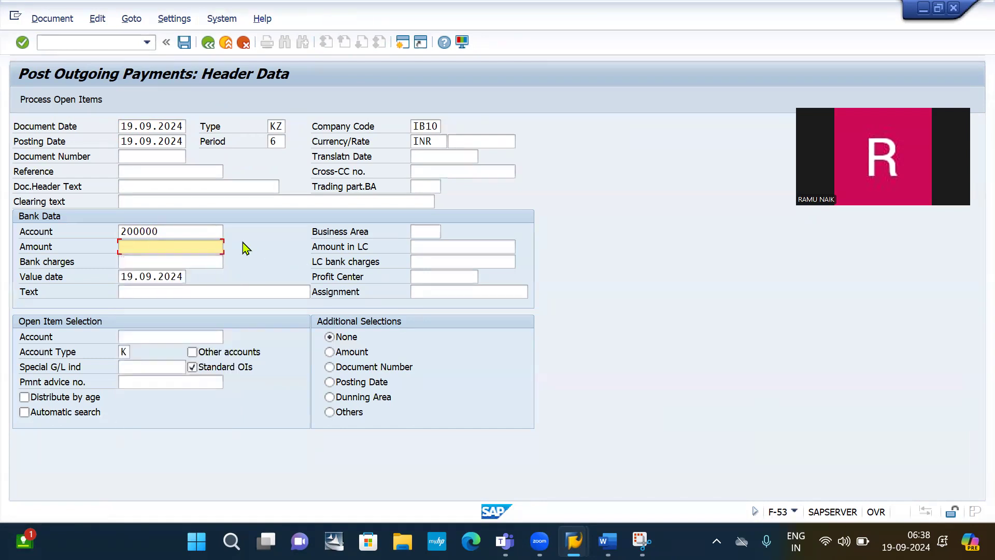
left_click(151, 247)
type("1")
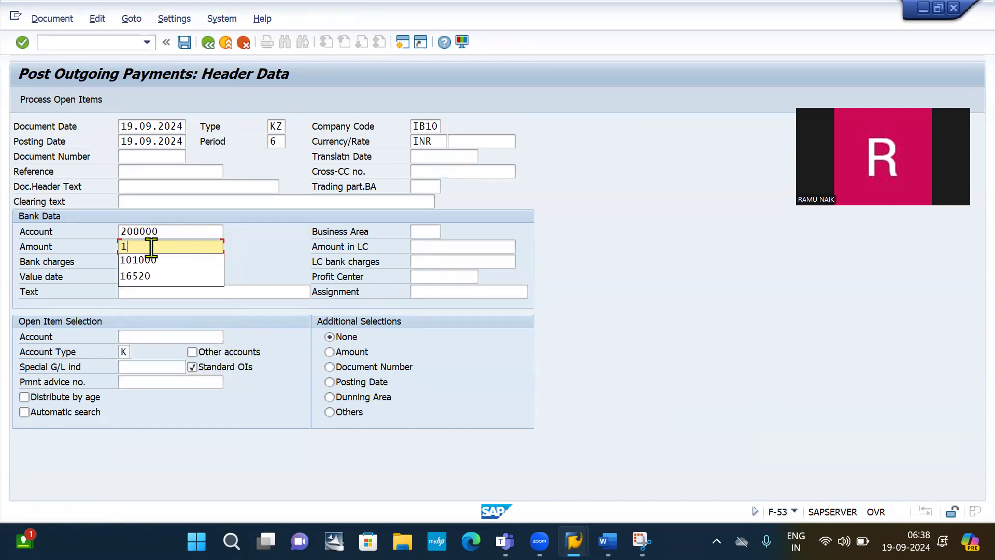
type("00")
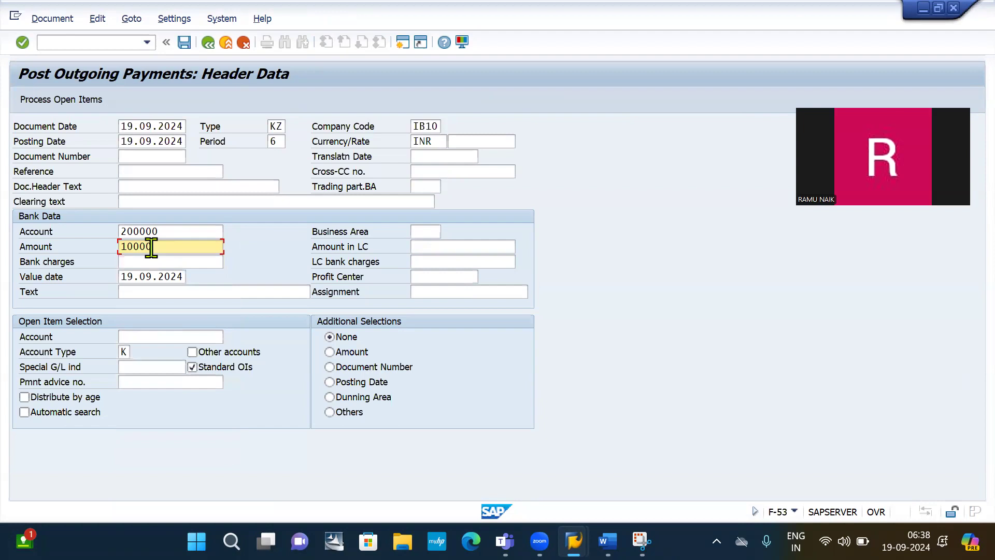
left_click(316, 249)
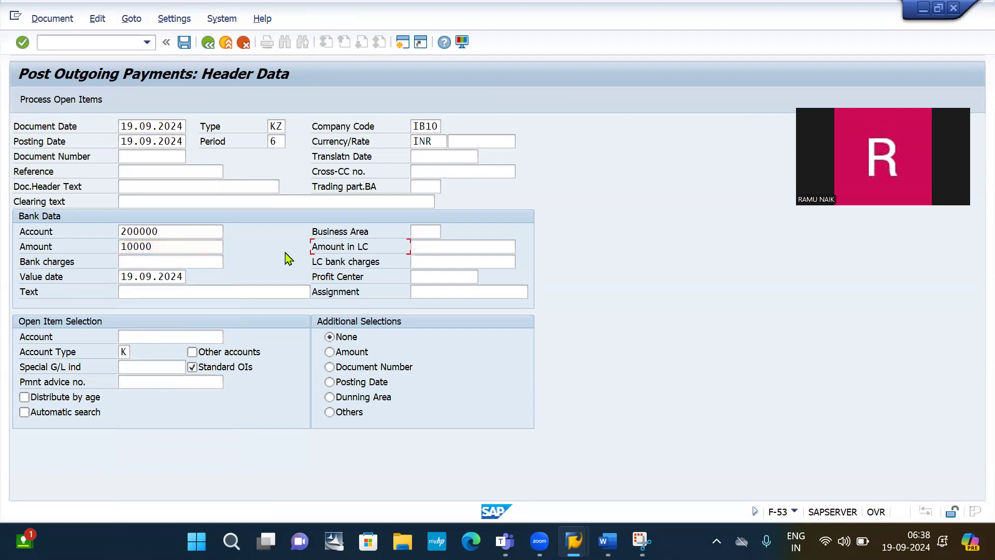
Select the open items of vendor Metro Advertisers LTD 02, process them and post the outgoing payment.
left_click(153, 337)
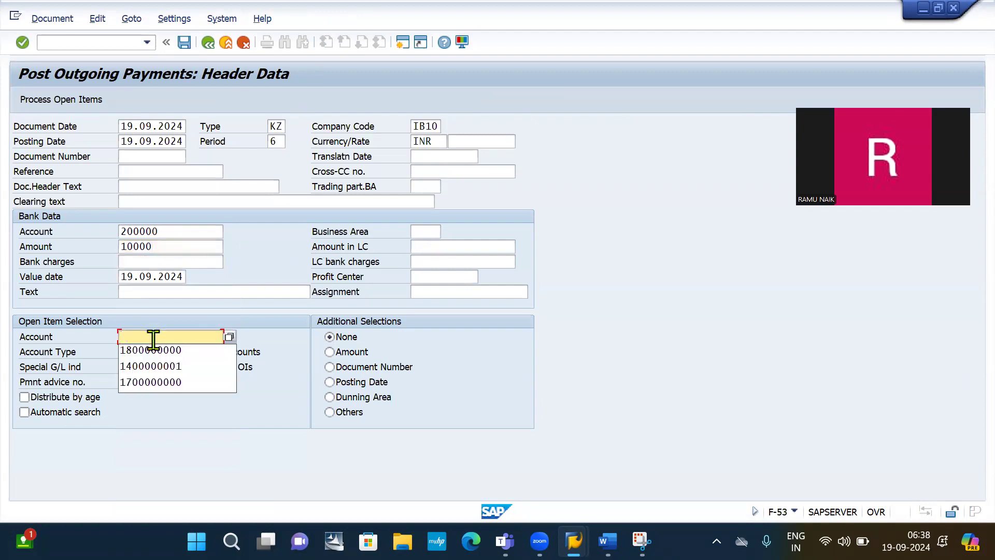
left_click(162, 366)
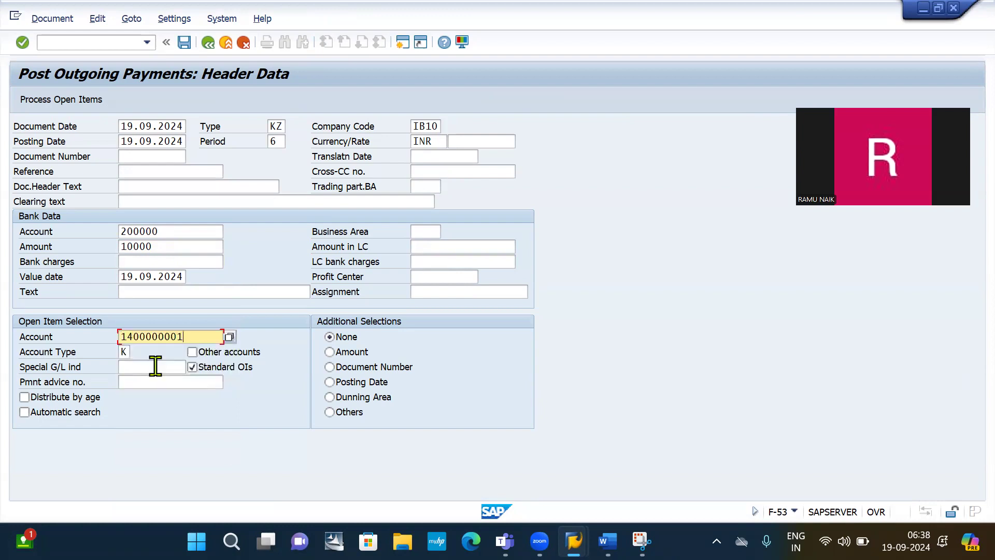
left_click(78, 101)
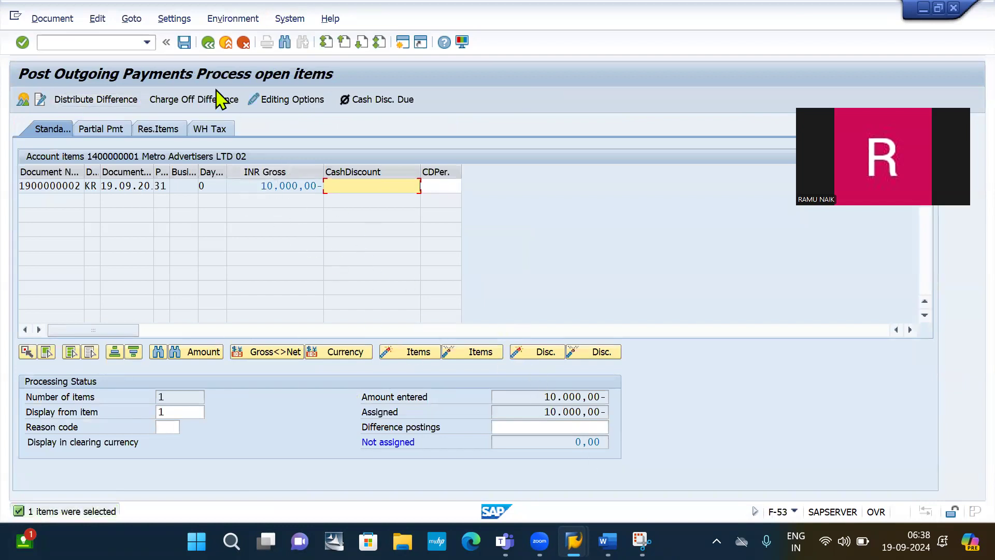
left_click(185, 43)
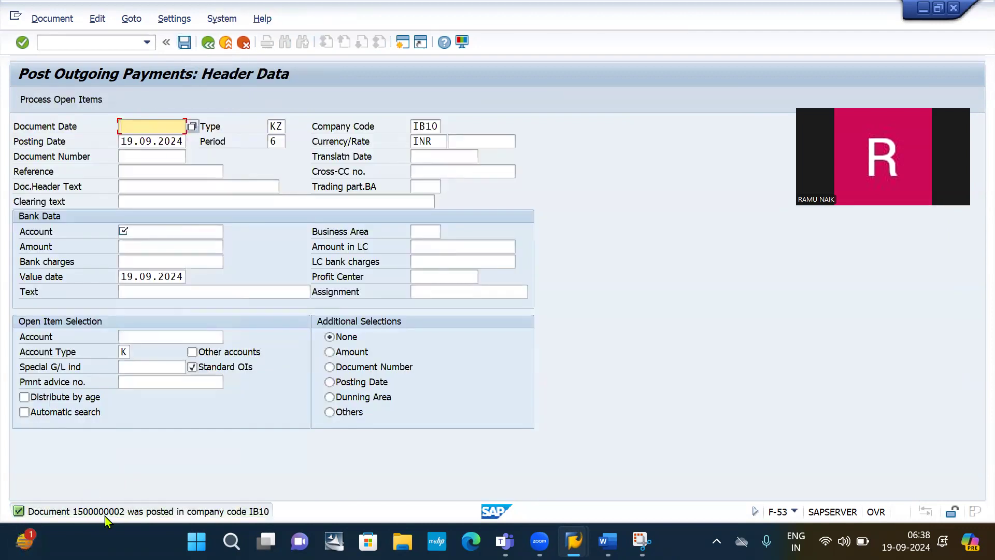
Start transaction FB03, dismiss the express information message and try to display the posted payment document.
left_click(87, 42)
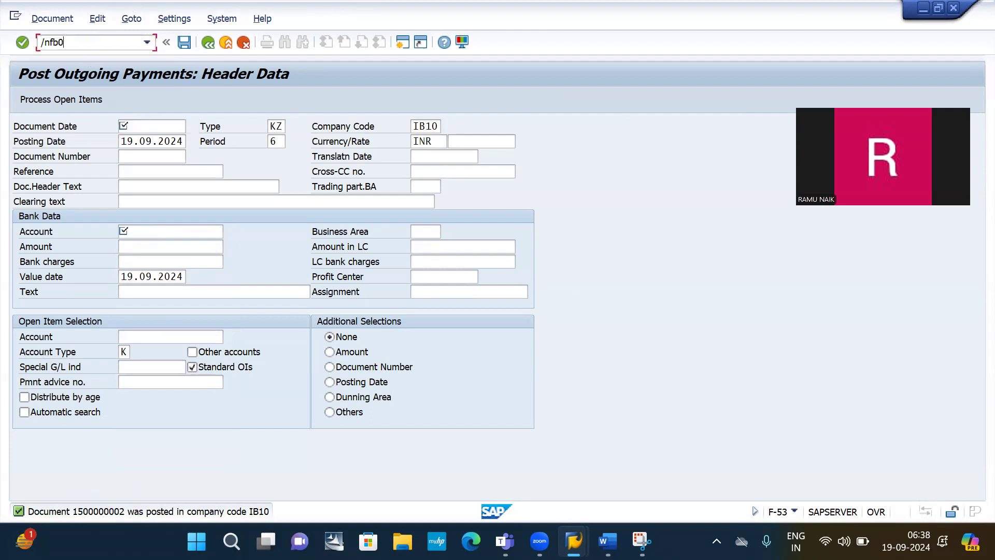
key("Return")
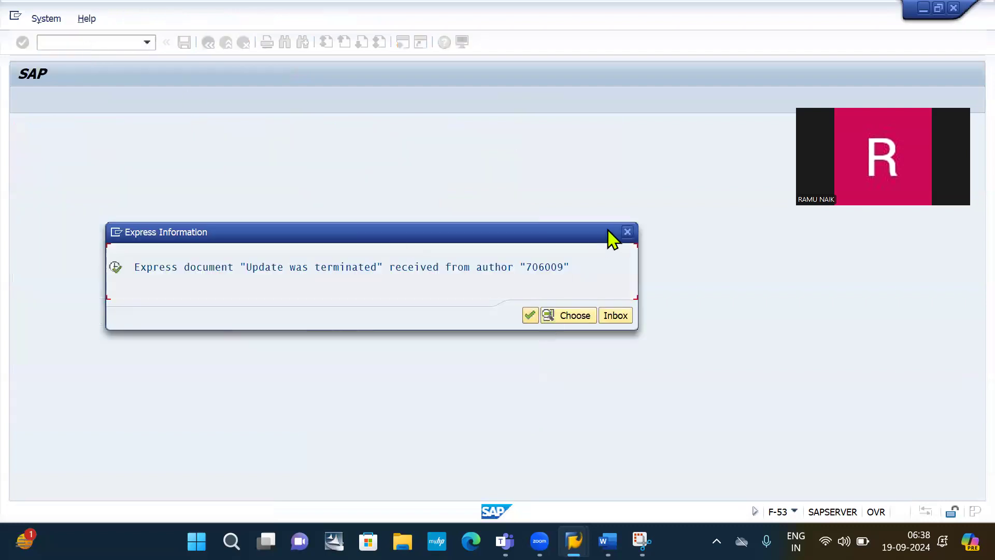
left_click(627, 232)
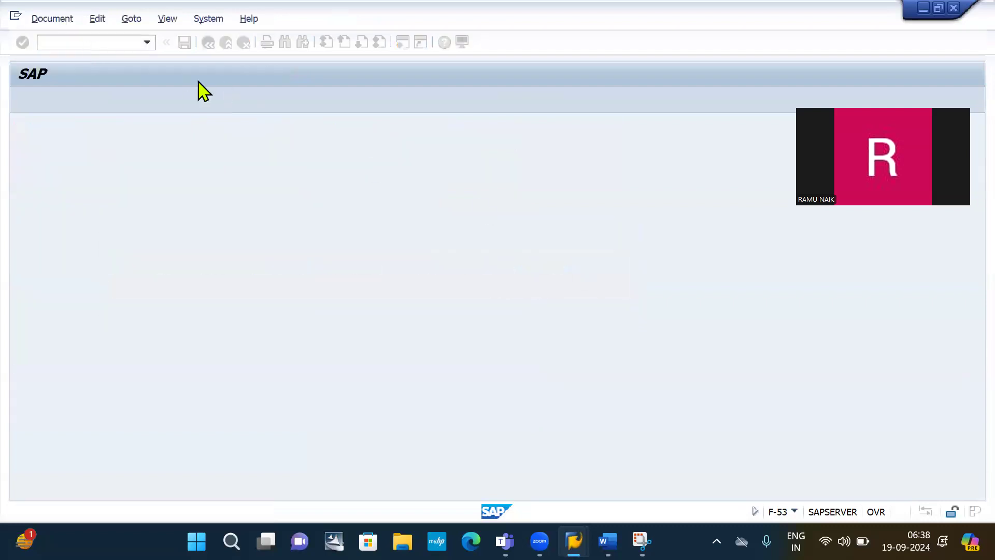
key("Return")
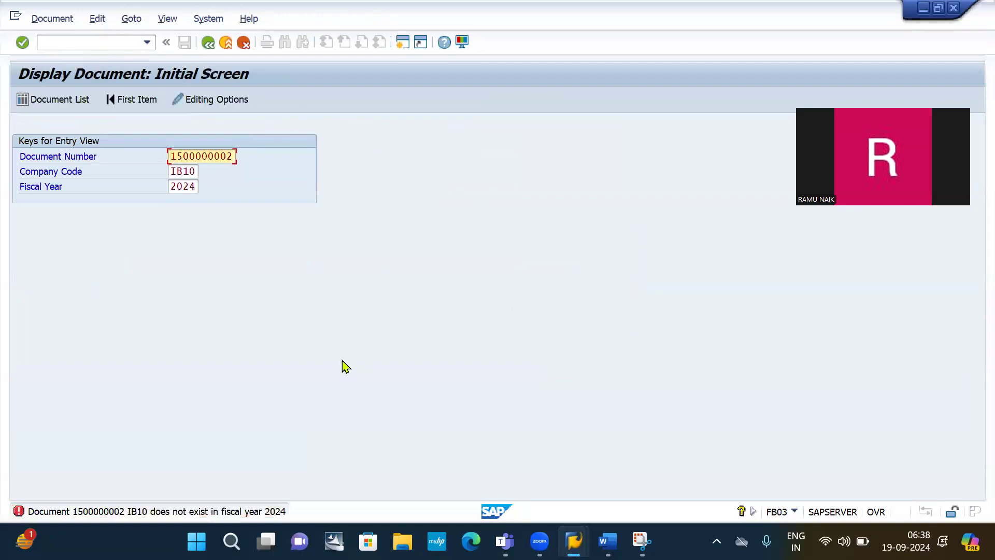
Copy the payment's document number, return to SAP Easy Access, restart FB03 and try to display the document again.
left_click(195, 185)
left_click(82, 38)
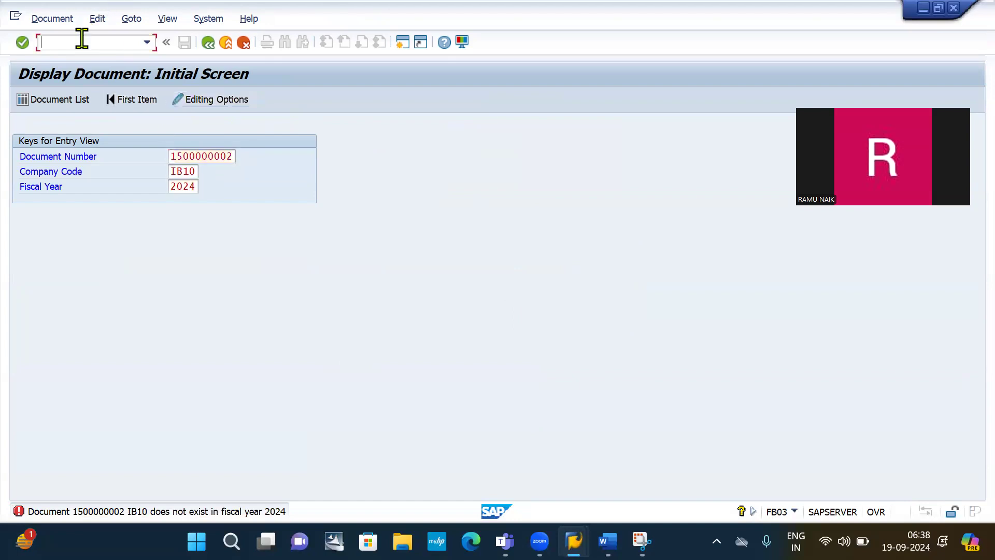
left_click(214, 157)
double_click(215, 158)
key("ctrl+c")
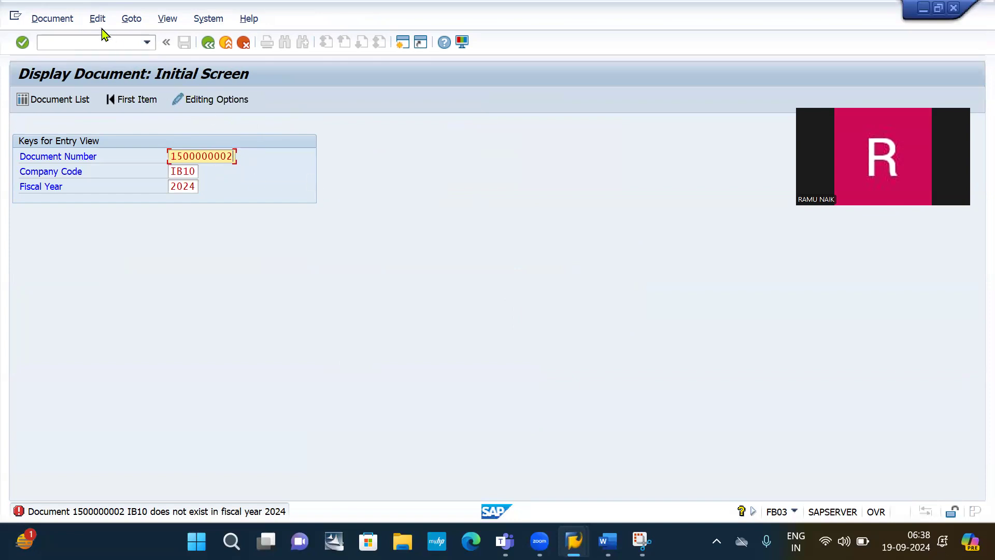
left_click(78, 42)
type("/n")
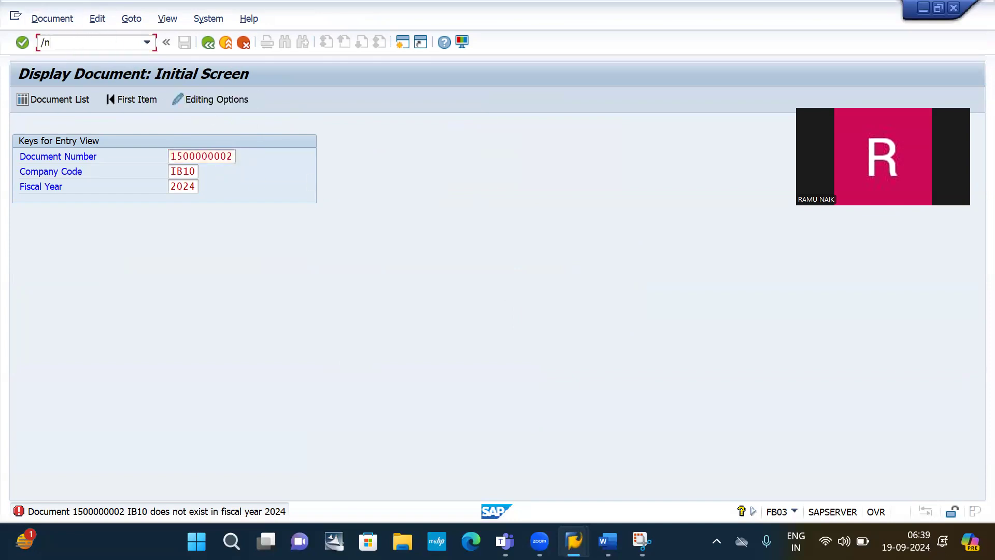
key("Return")
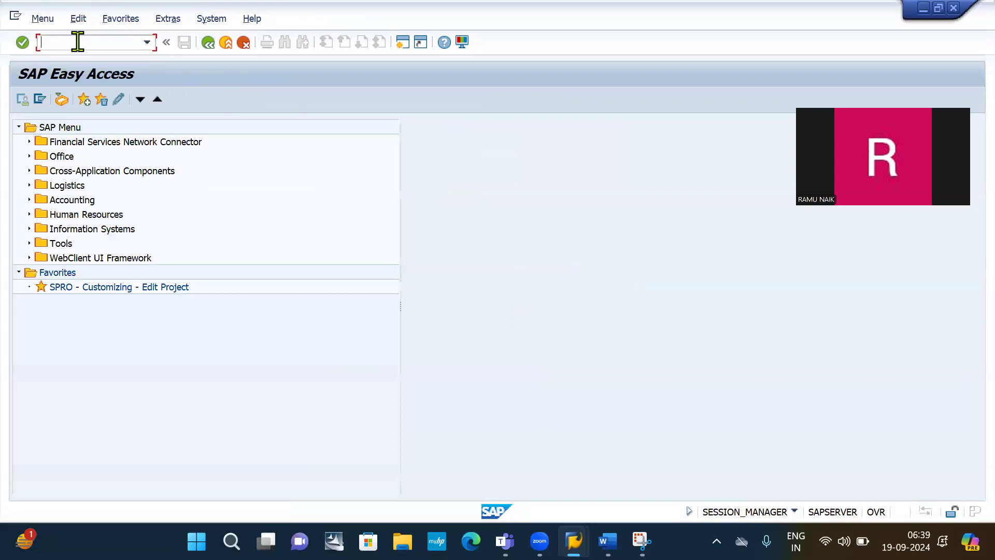
type("/nfb03")
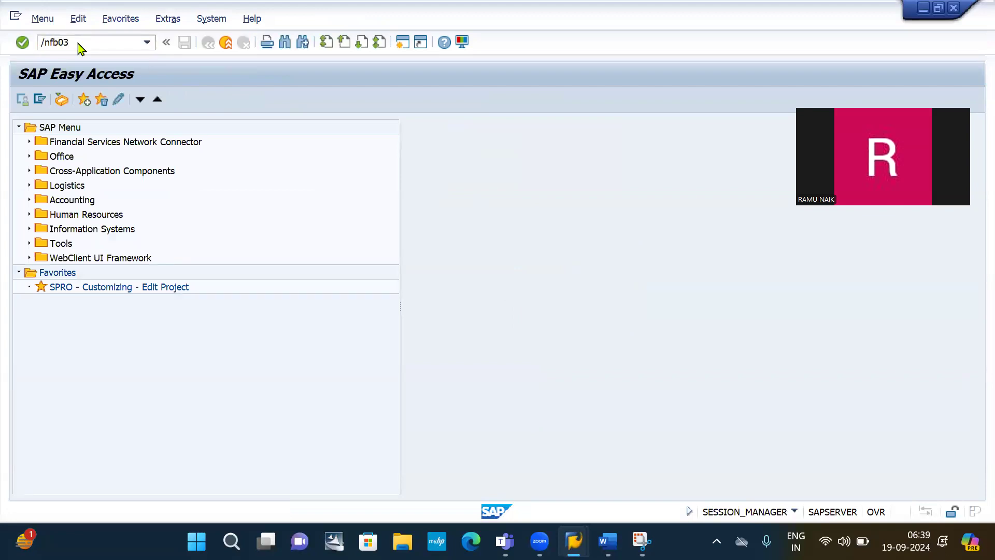
key("Return")
key("Return")
Clear the fiscal year and try to display the payment document in company code IB10.
left_click_drag(181, 187, 171, 187)
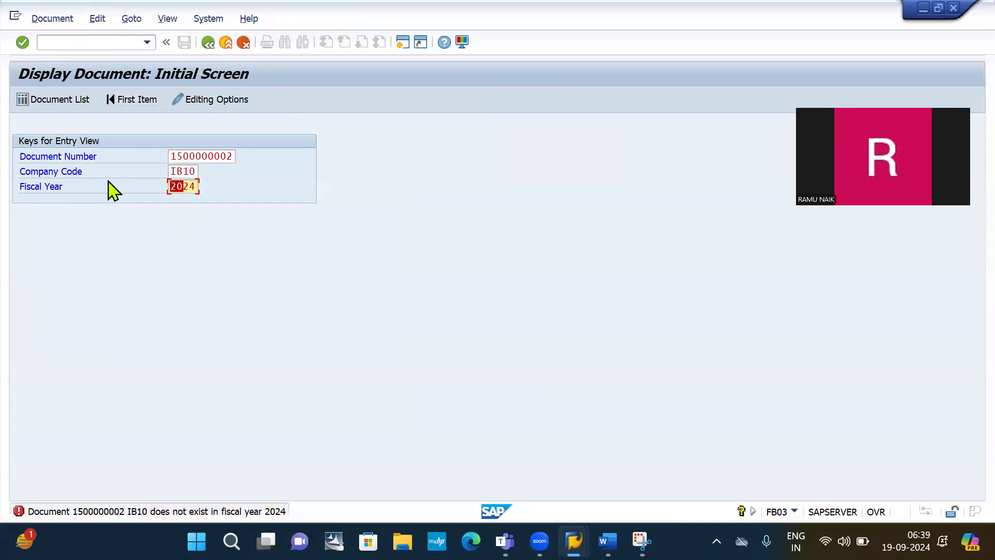
key("BackSpace")
left_click(44, 99)
key("Return")
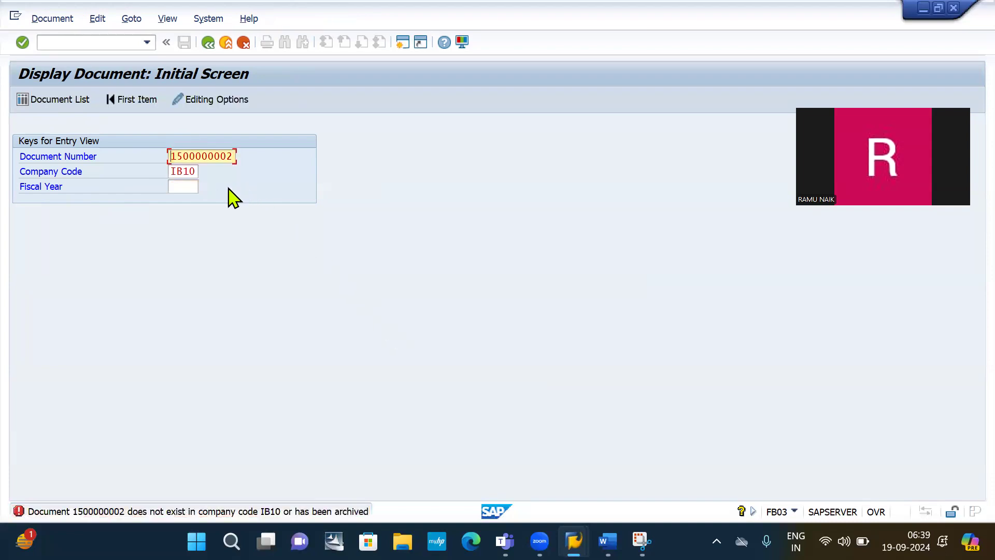
Set the fiscal year to 2024 and try to display the payment document once more.
left_click(186, 185)
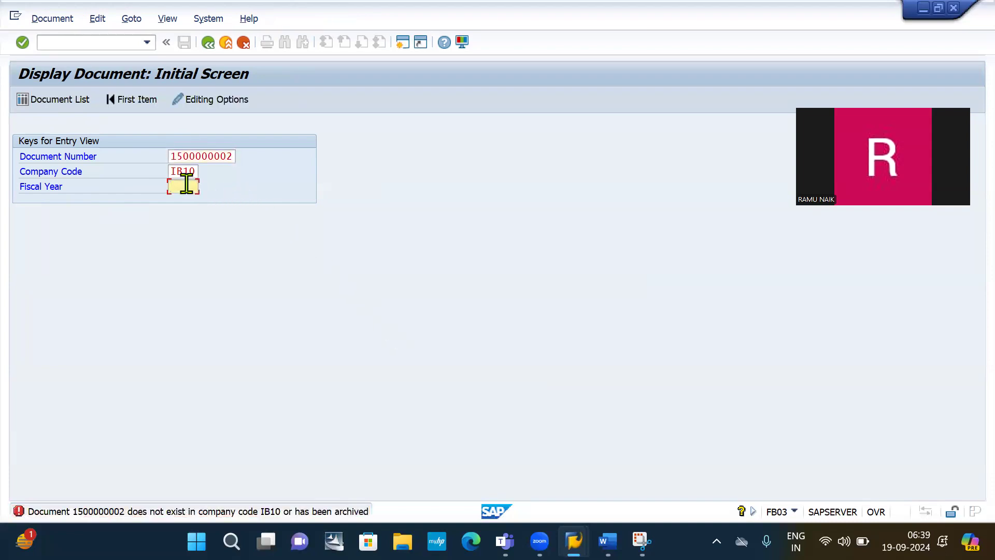
type("2")
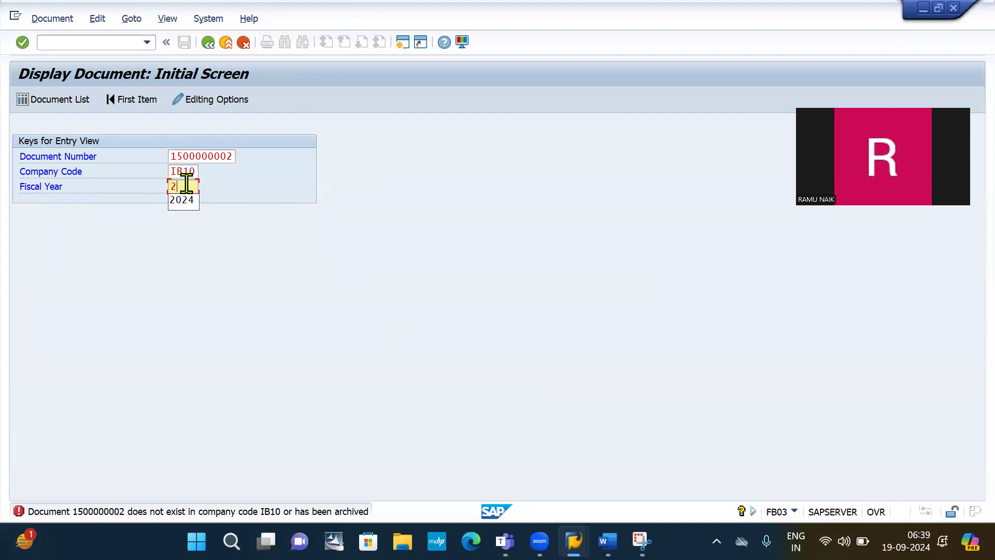
type("024")
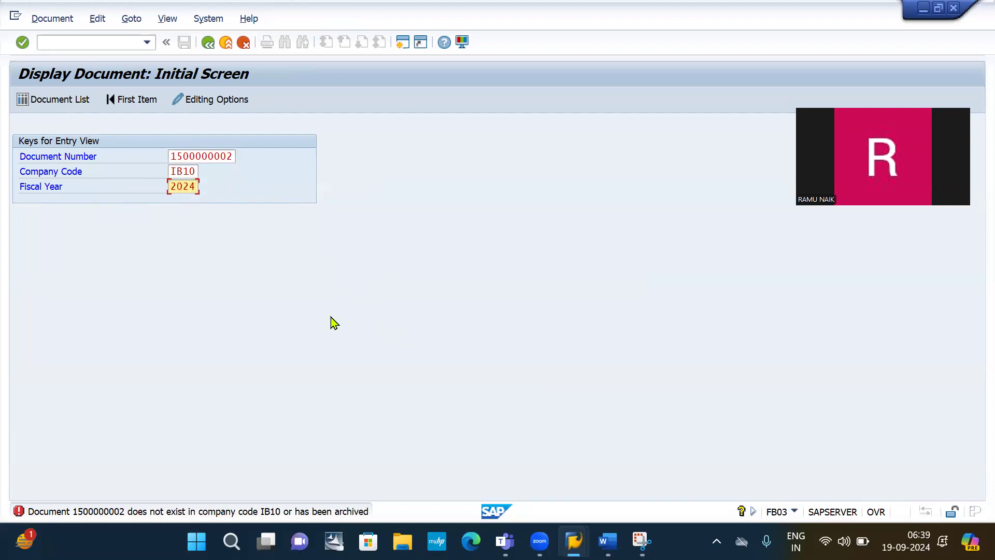
key("Return")
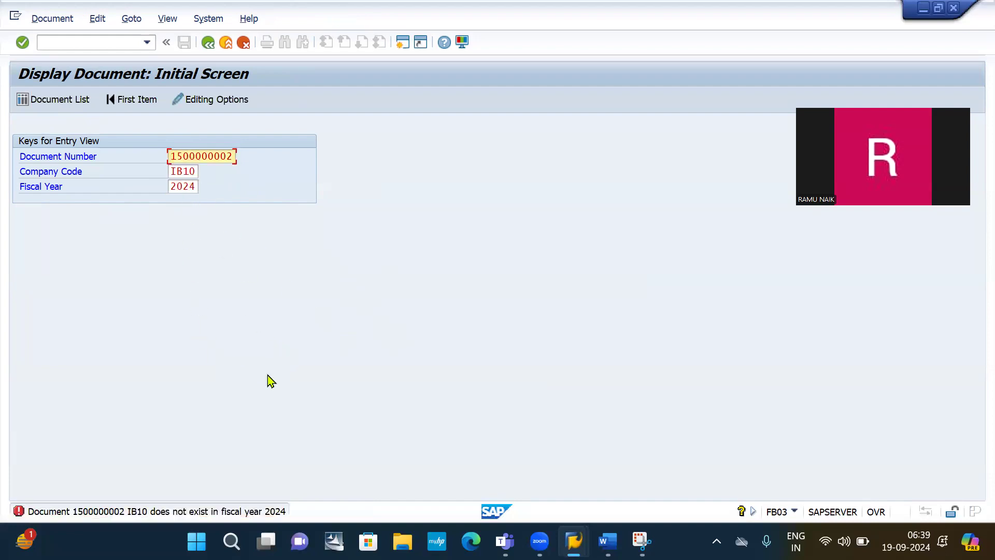
Clear the fiscal year and try to start transaction FS10N directly from the document display.
left_click(195, 187)
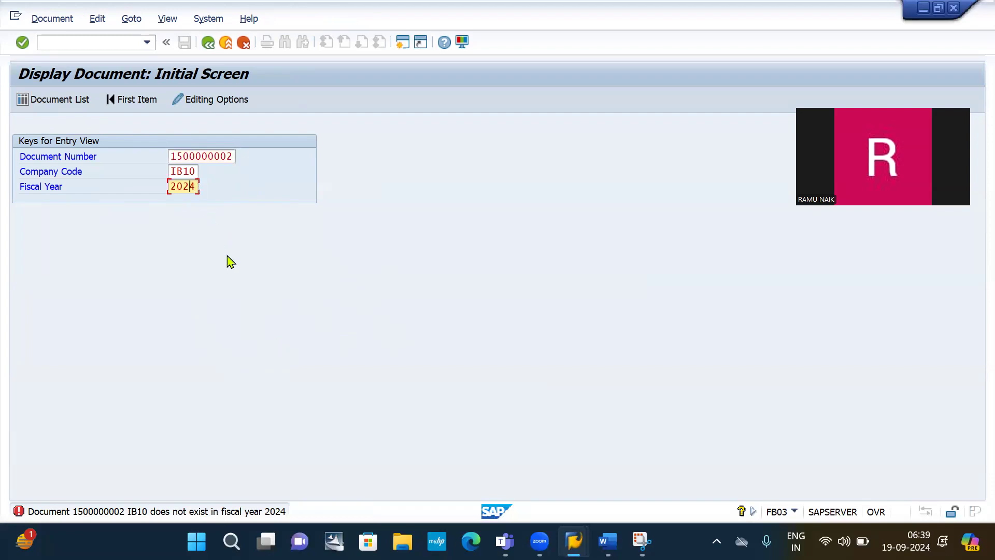
key("BackSpace")
key("BackSpace")
key("BackSpace")
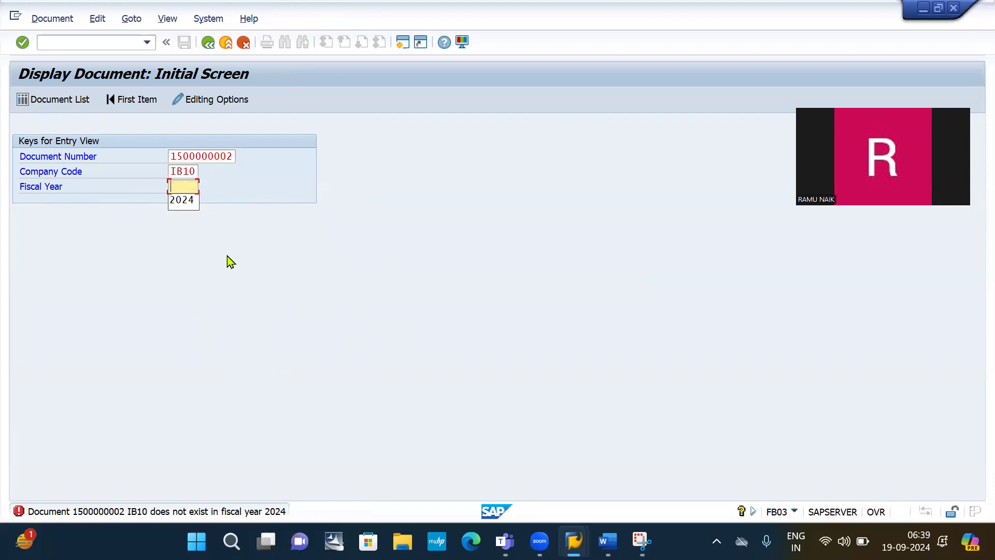
left_click(78, 42)
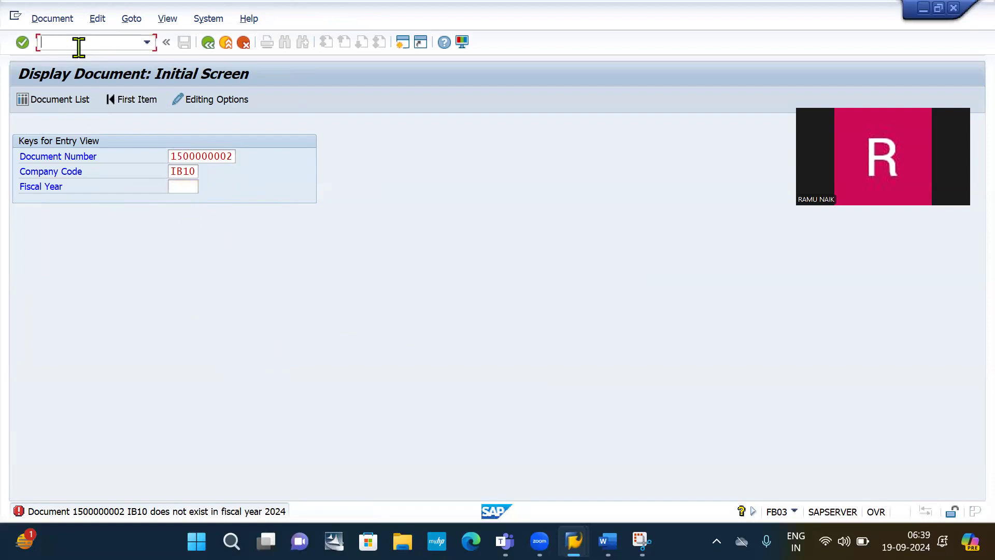
type("/nfs10n")
key("Return")
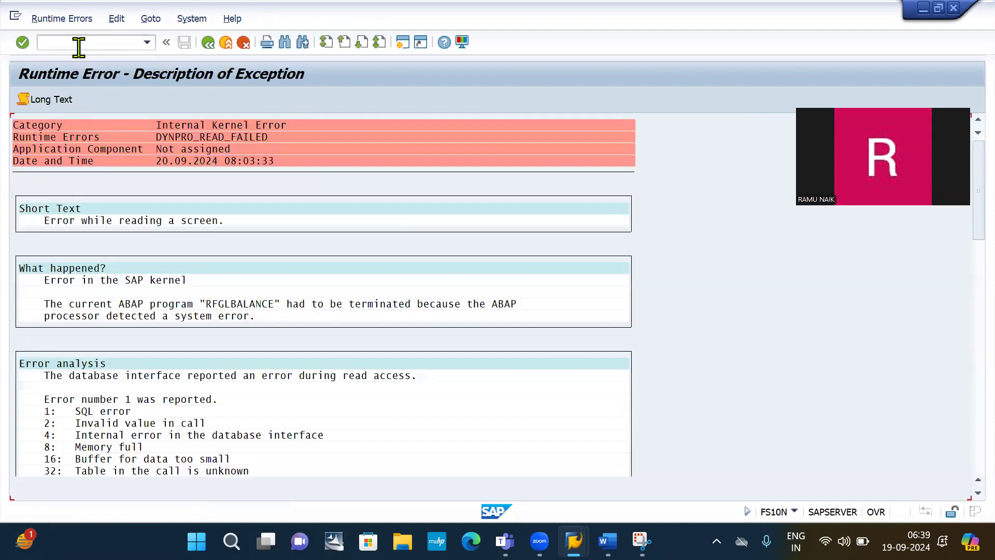
Leave the runtime error for SAP Easy Access and start transaction FS10N from there.
left_click(78, 46)
type("/n")
key("Return")
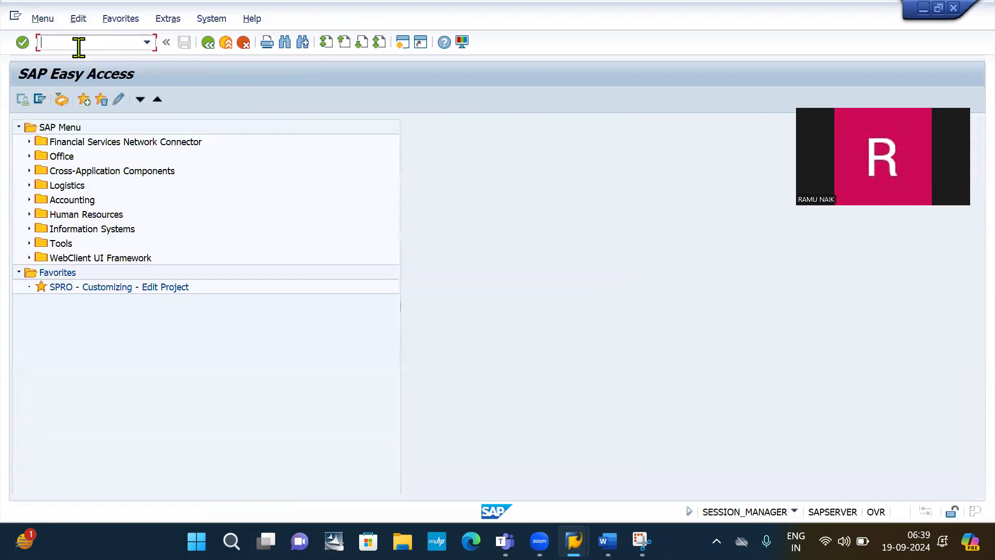
type("fs10n")
key("Return")
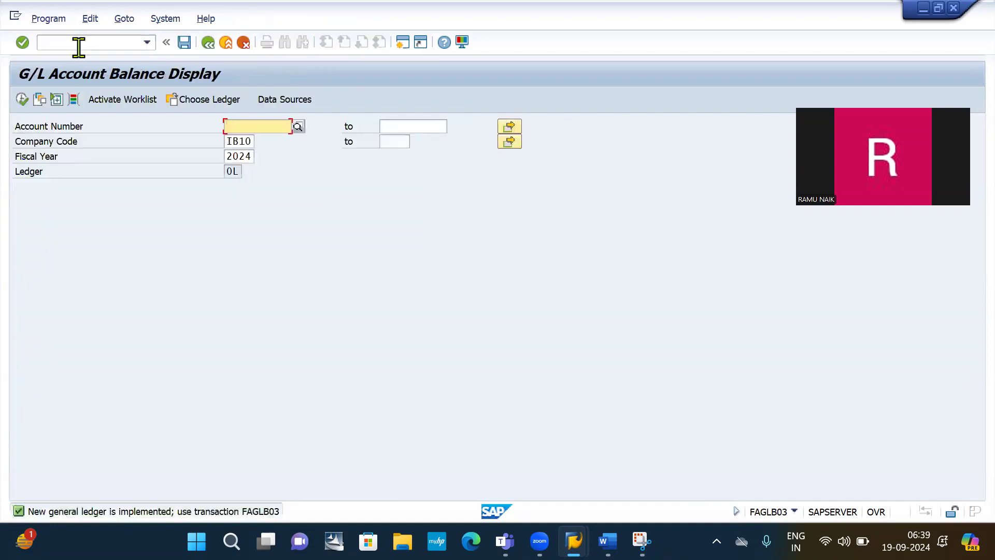
Display the balances of G/L account 200000 for company code IB10 and fiscal year 2024.
type("2000")
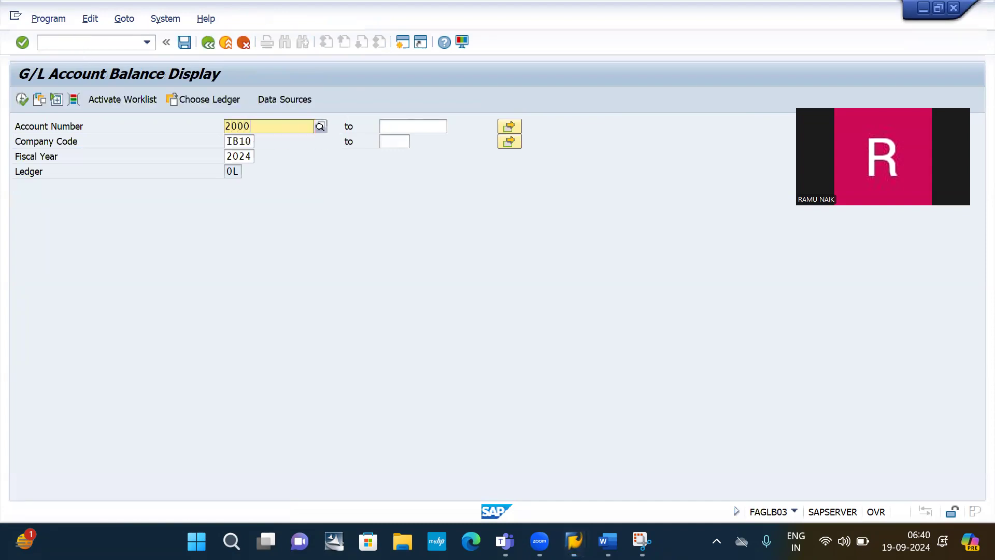
type("00")
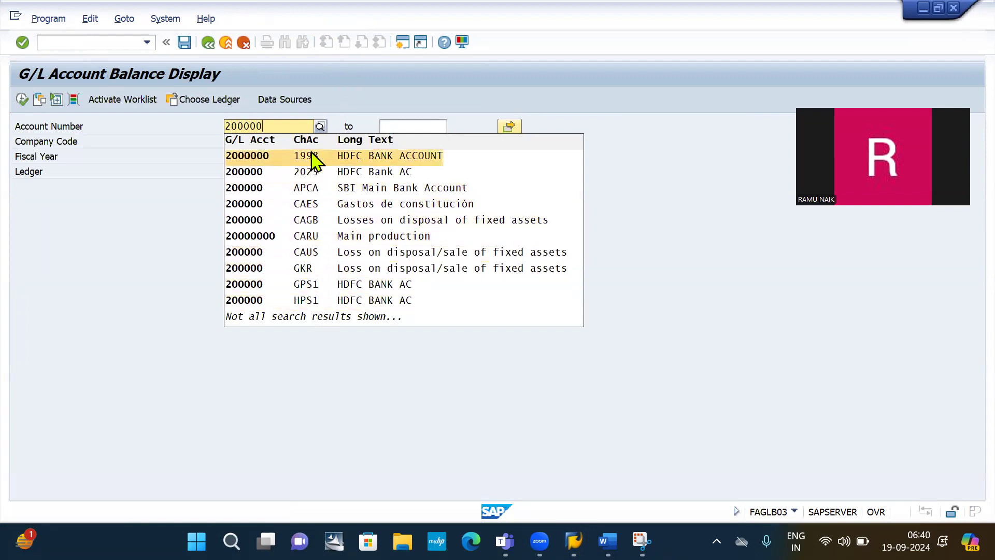
left_click(755, 190)
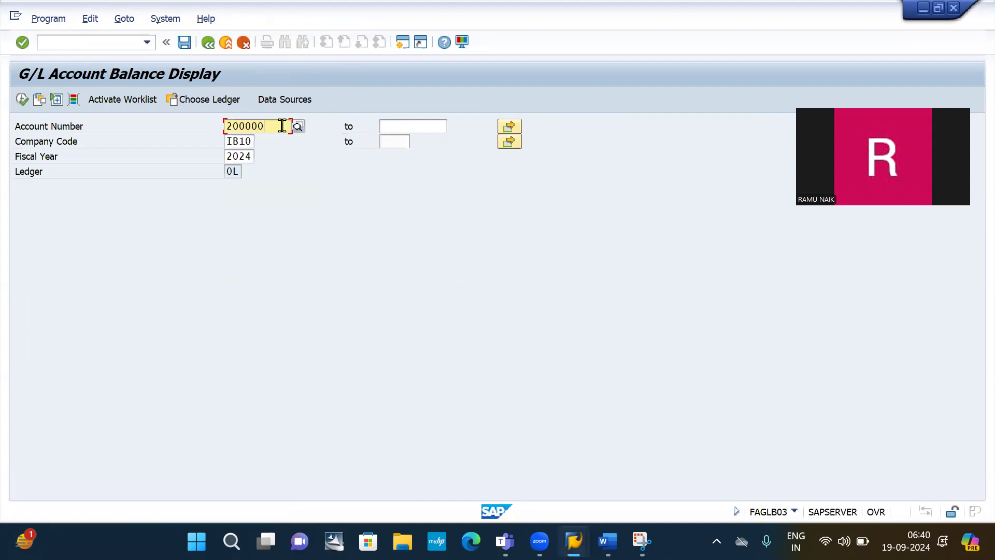
key("BackSpace")
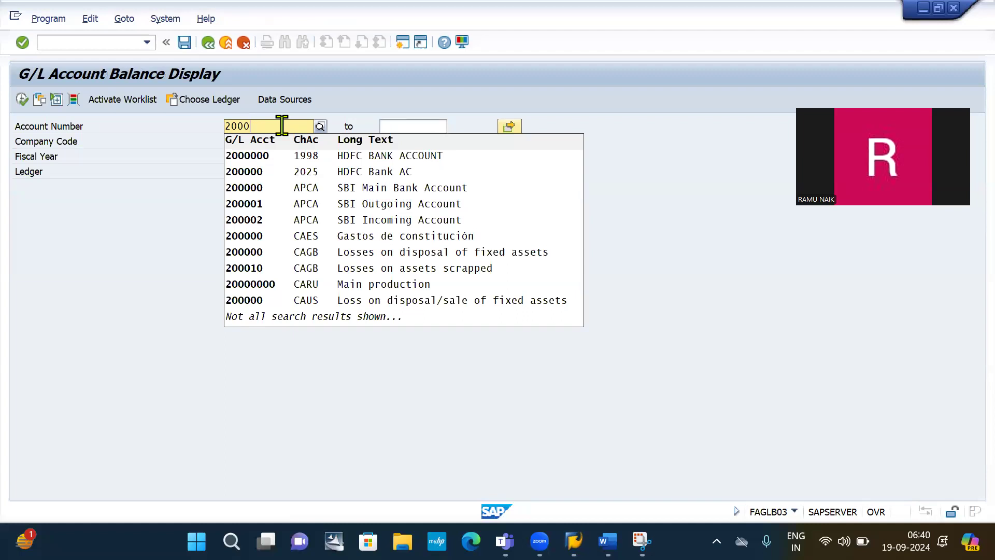
type("000")
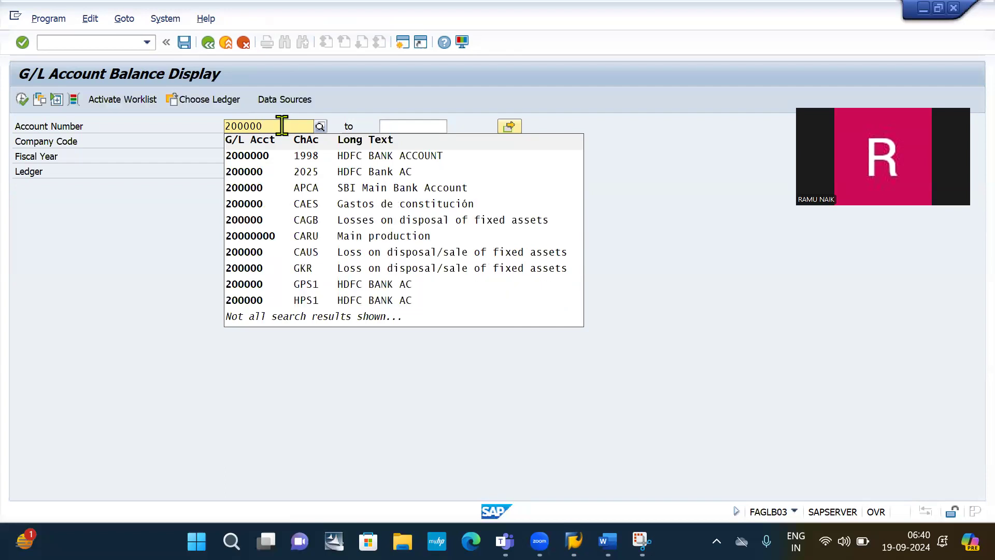
left_click(148, 345)
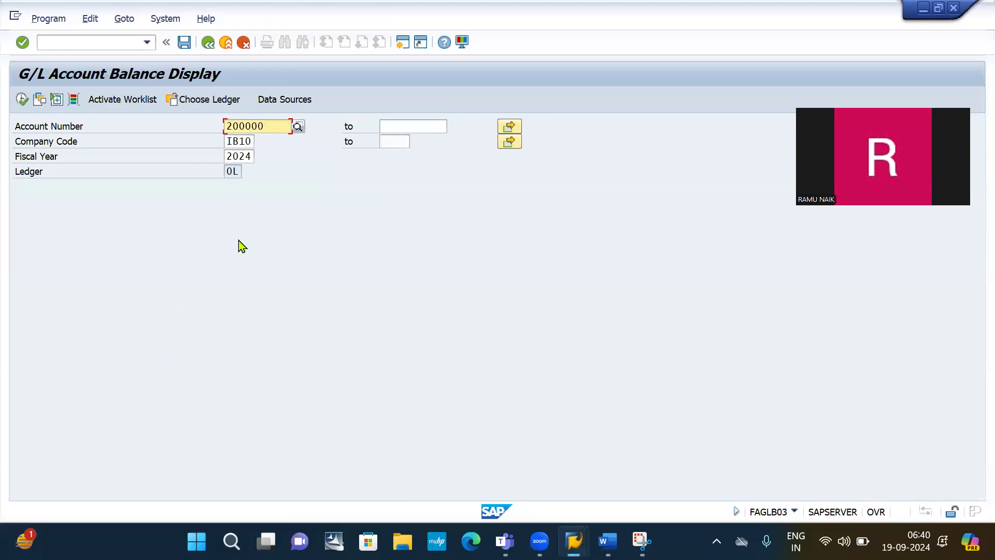
left_click(22, 101)
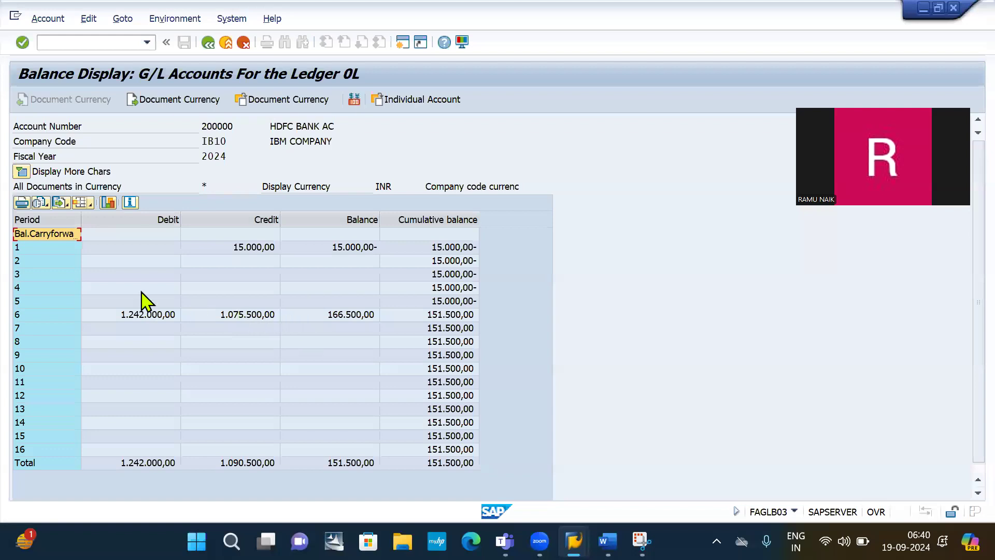
Open the line items behind the period 6 balance of the HDFC bank account.
left_click(33, 249)
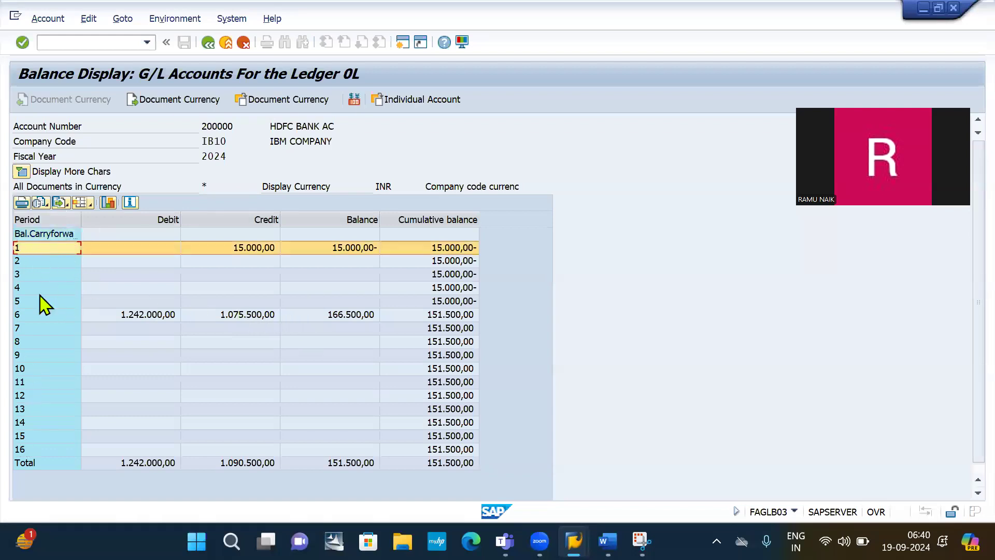
left_click(29, 396)
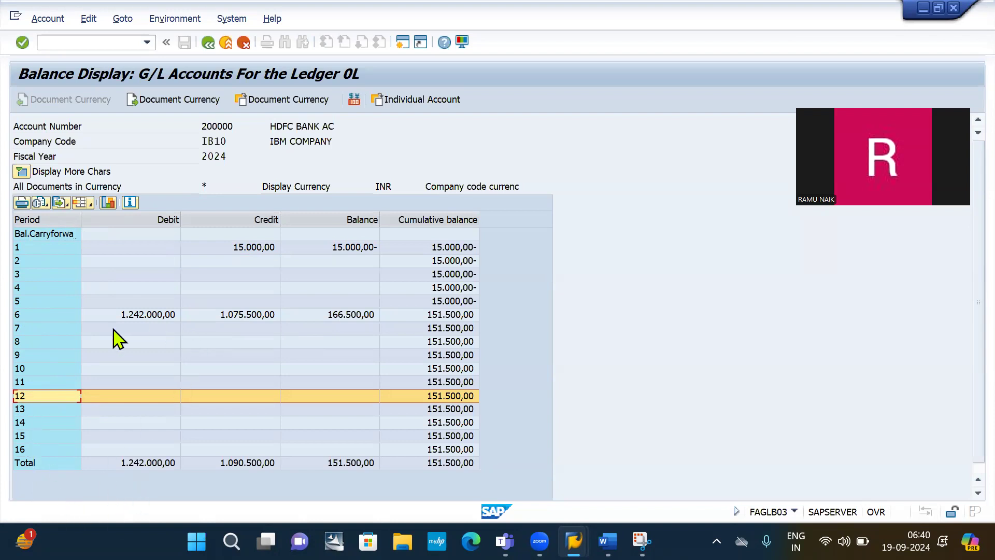
double_click(341, 315)
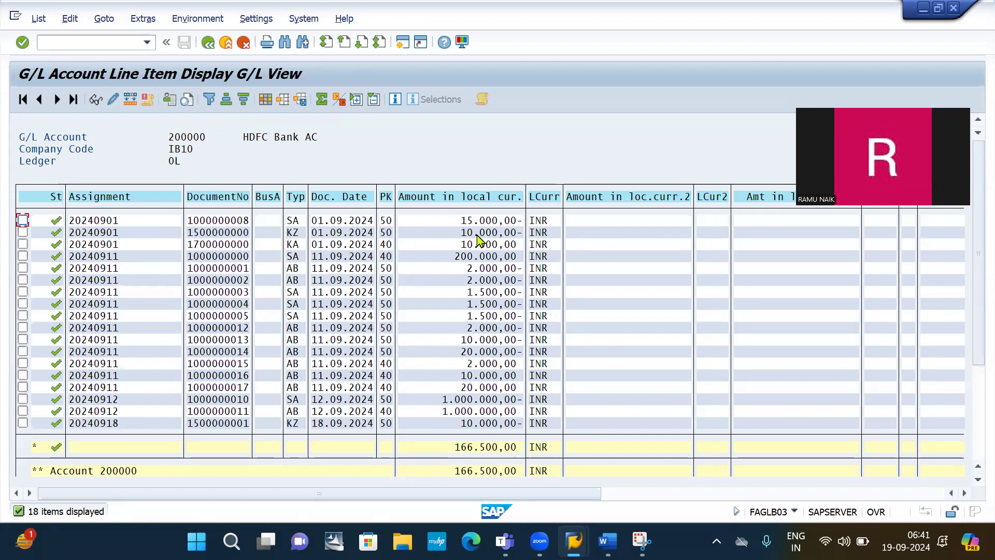
View the field details of the KZ line items dated 01.09.2024 and 18.09.2024 in the HDFC bank account.
left_click(508, 237)
double_click(323, 232)
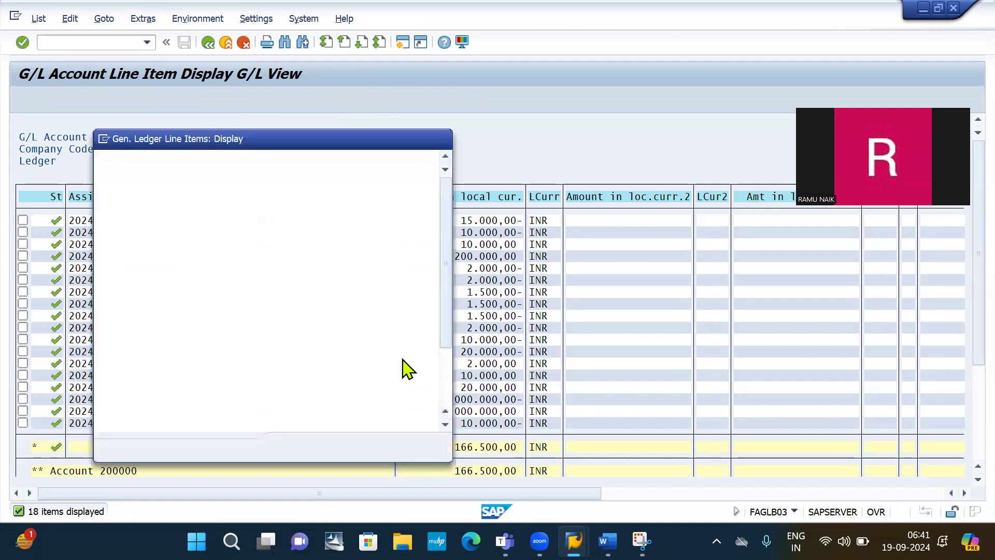
left_click(442, 139)
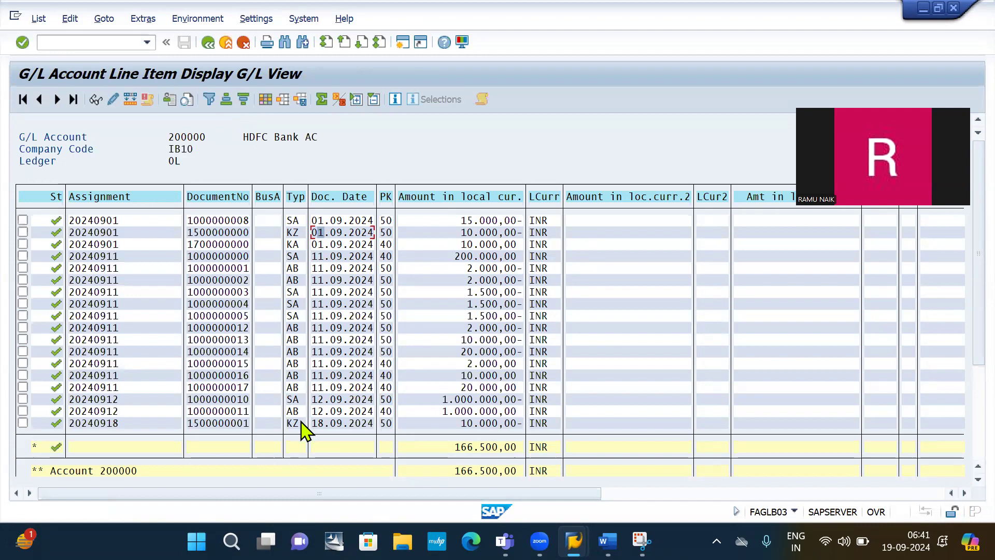
left_click(450, 423)
double_click(451, 423)
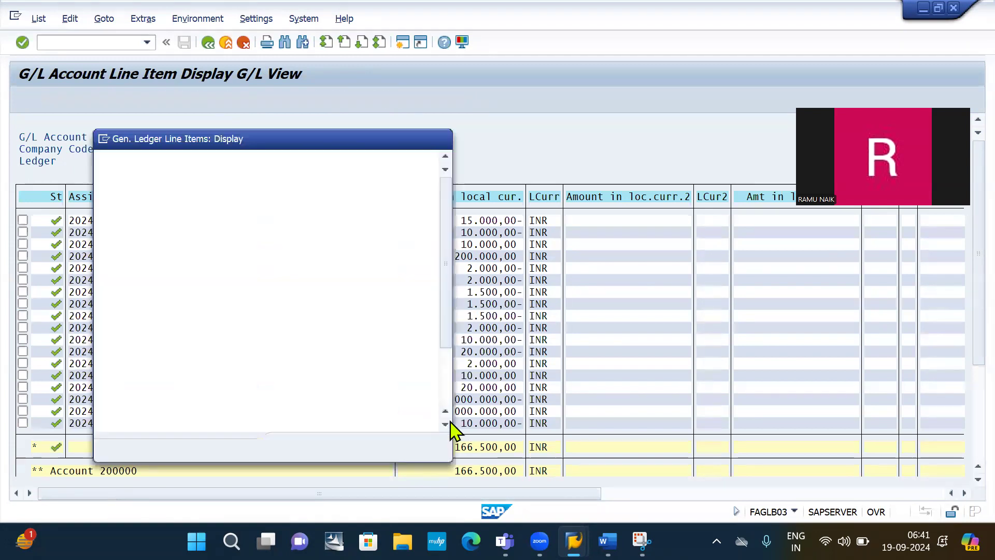
left_click(442, 138)
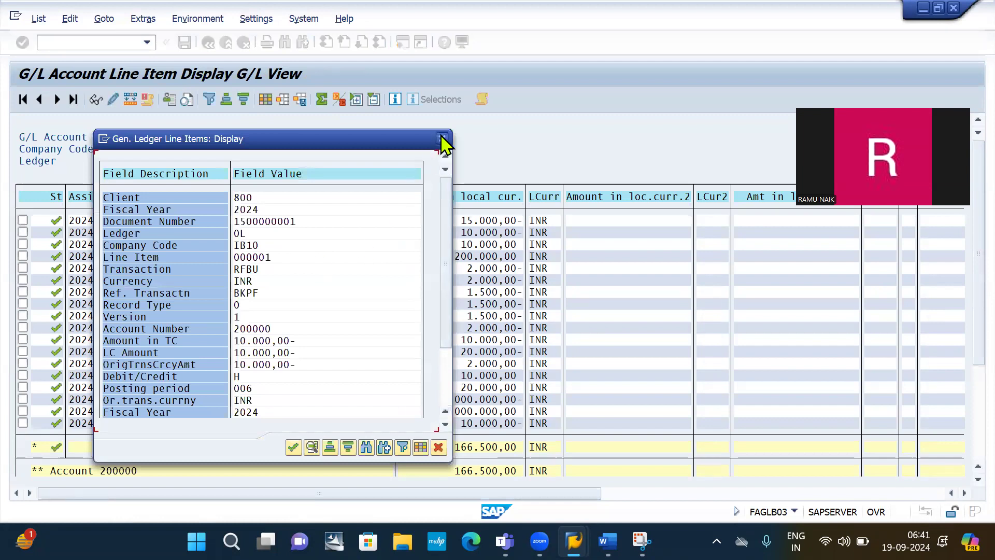
Start transaction FBL1N and list all items of the Metro Advertisers vendor in company code IB10.
left_click(94, 42)
type("/nfbl1n")
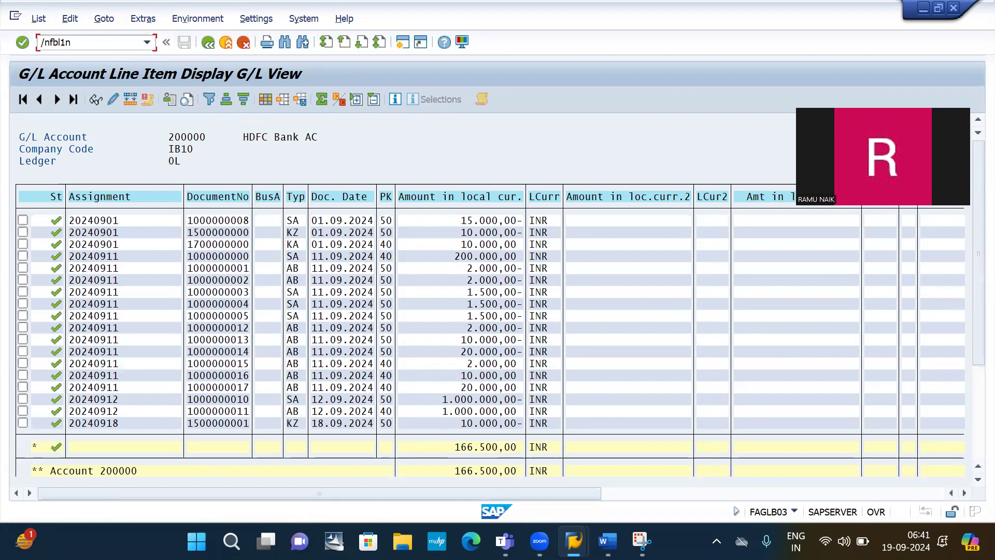
key("Return")
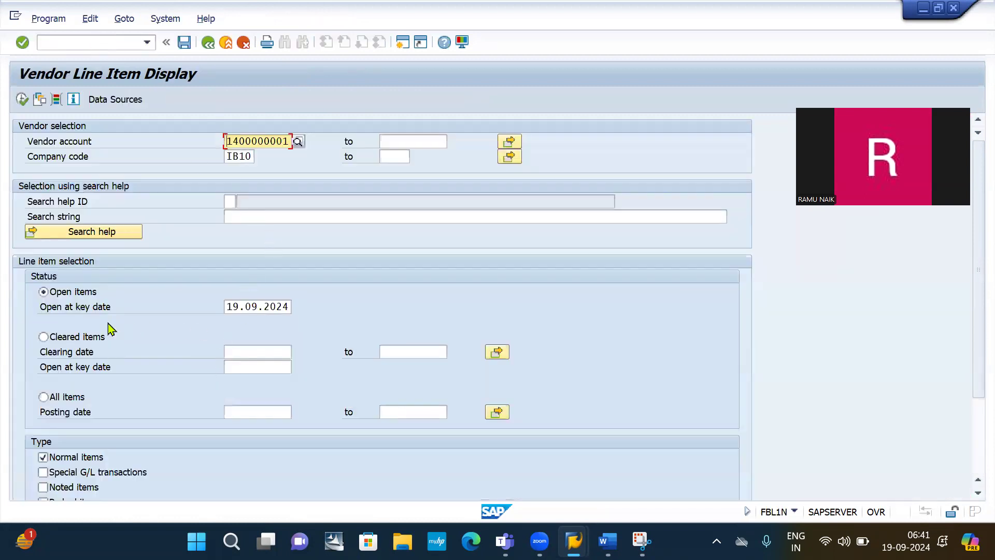
left_click(44, 397)
left_click(22, 99)
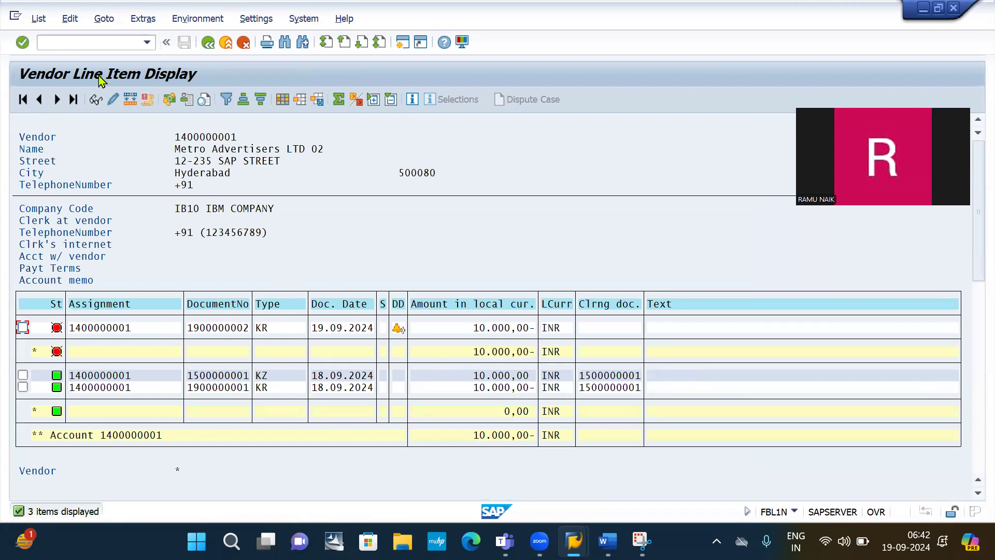
Start transaction F-53 for a new outgoing payment and set the document date to 19.09.2024.
left_click(78, 43)
type("/nf-53")
key("Return")
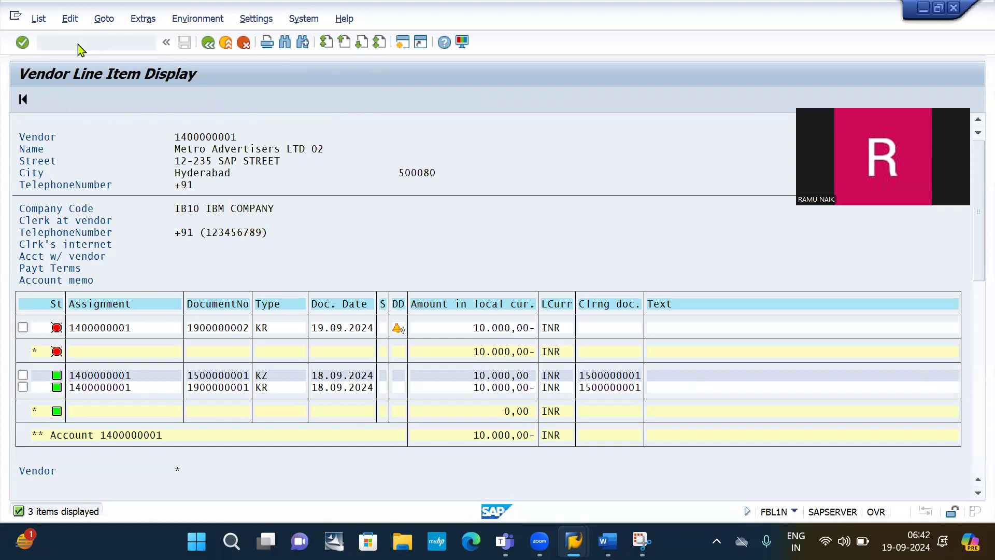
left_click(156, 128)
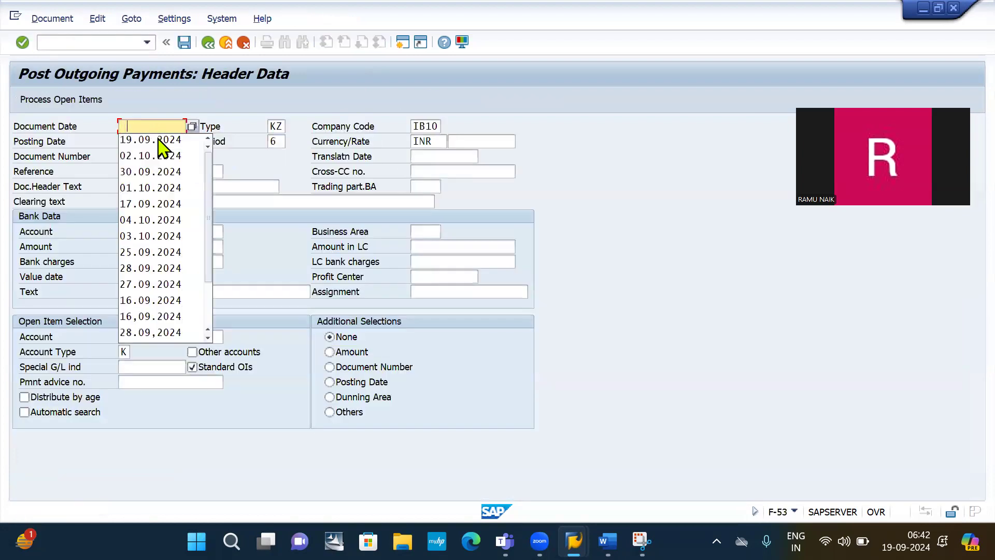
left_click(164, 139)
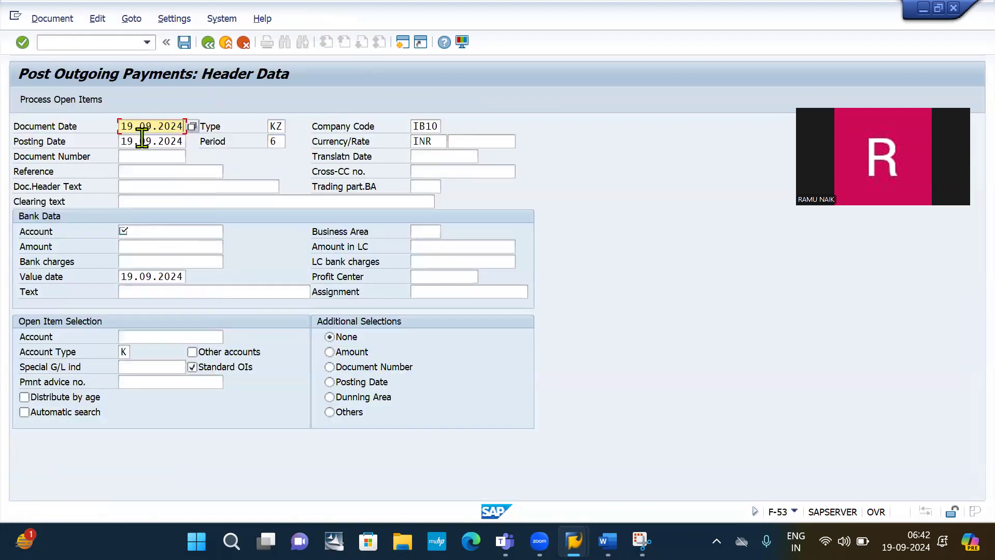
Enter a payment of 10000 from bank account 200000 to the Metro Advertisers vendor, process its open items and post it.
left_click(136, 232)
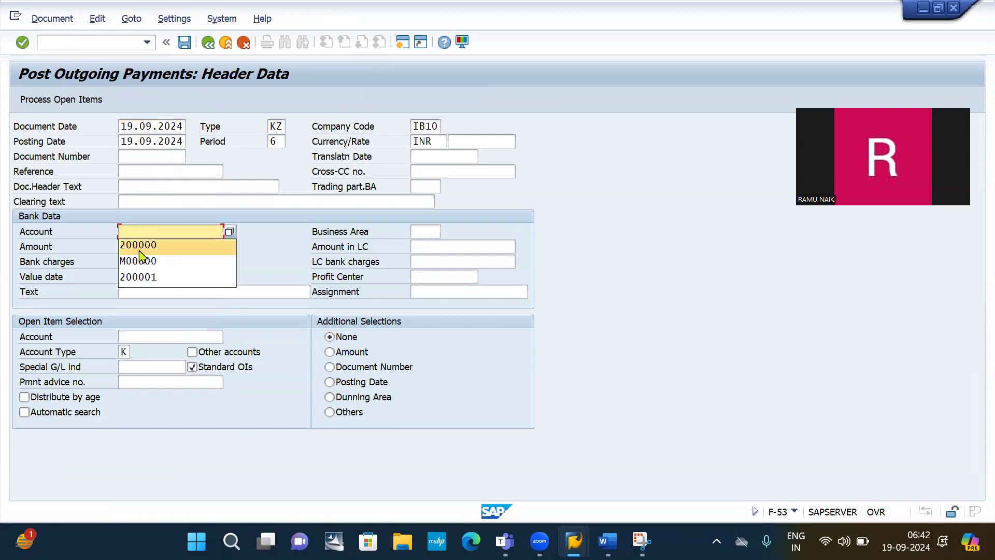
left_click(139, 247)
left_click(138, 248)
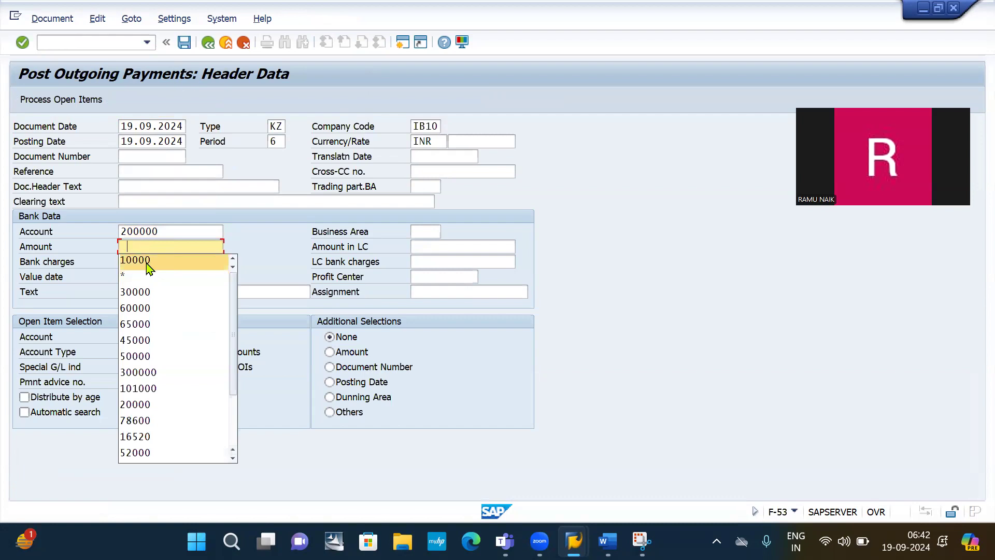
left_click(149, 260)
left_click(151, 336)
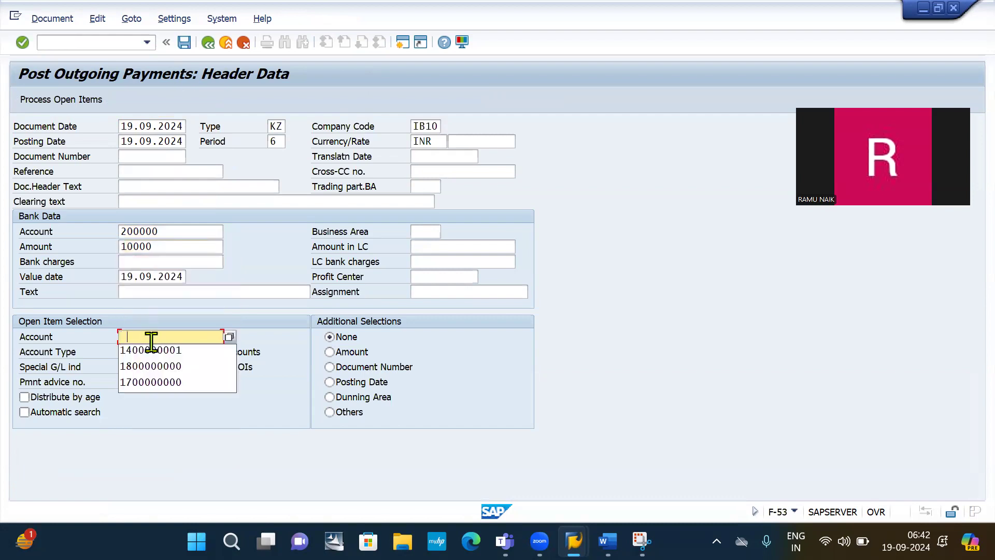
left_click(47, 101)
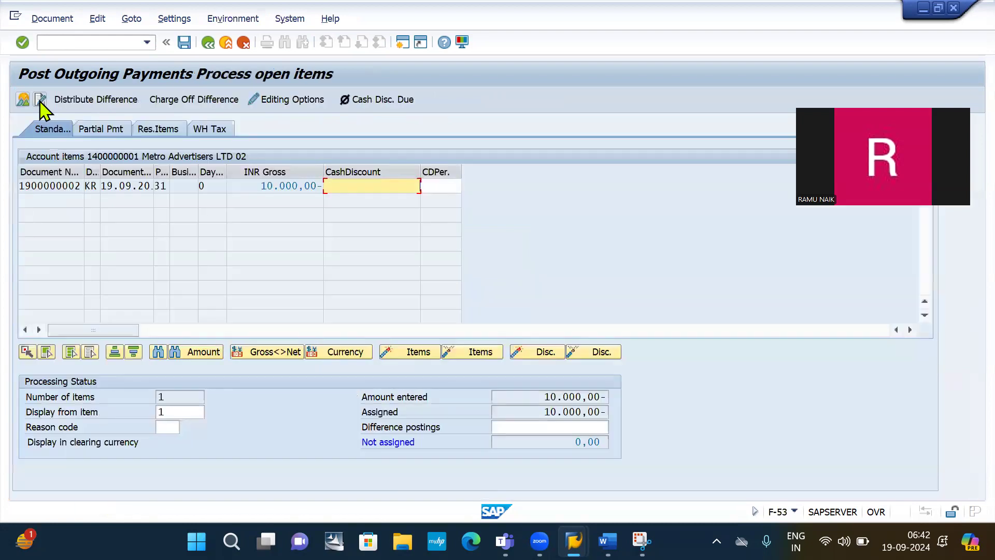
left_click(186, 43)
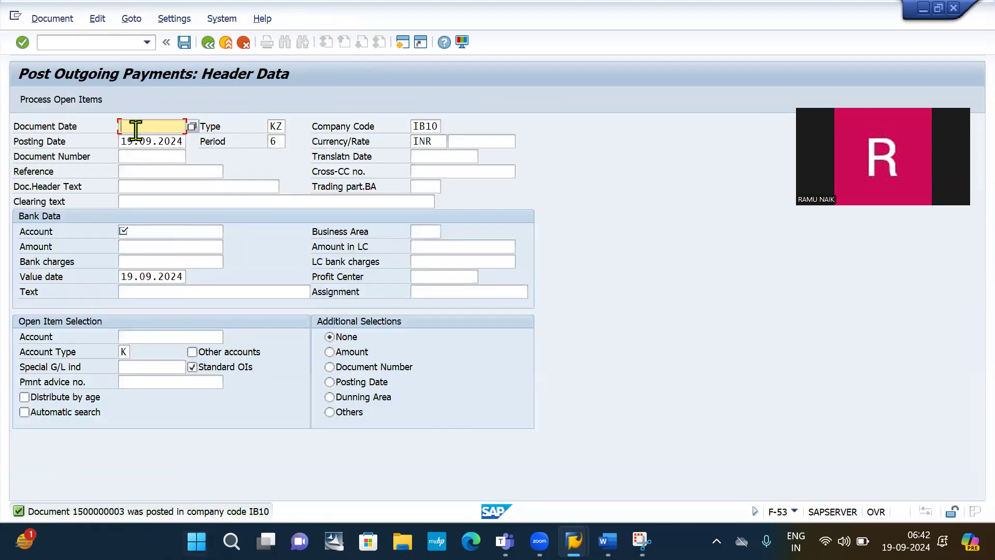
Return to FBL1N and check the vendor's open items and all items following the payment.
left_click(77, 40)
key("Down")
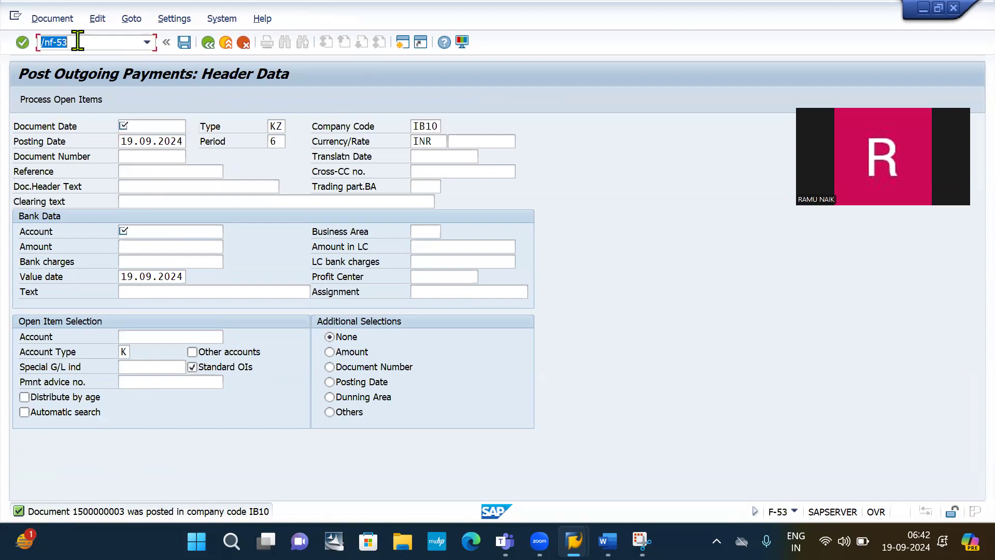
key("Return")
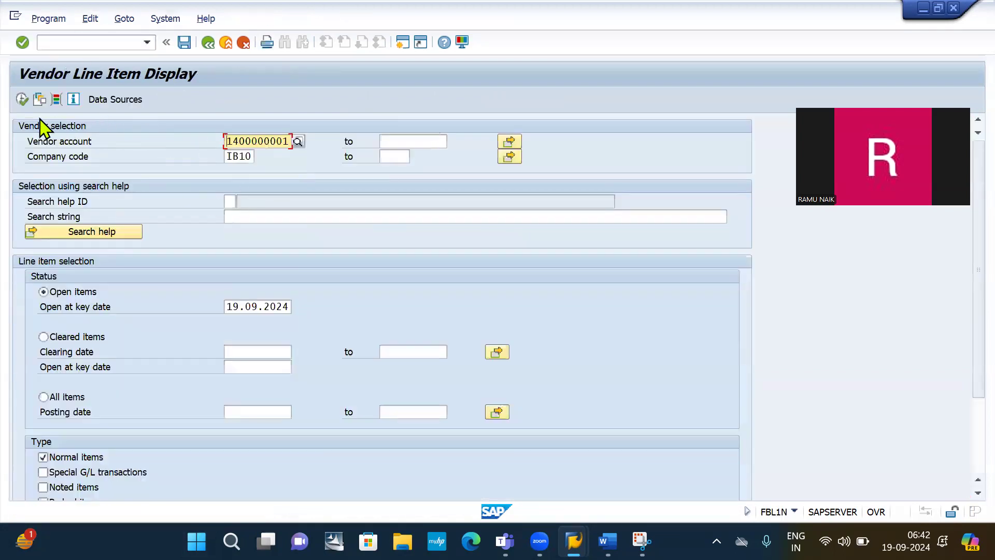
left_click(22, 100)
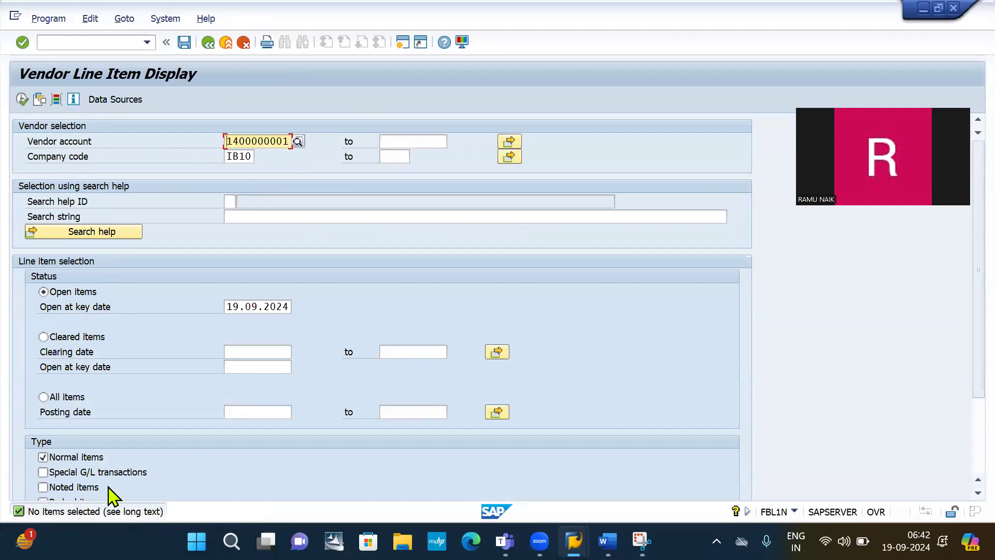
left_click(79, 403)
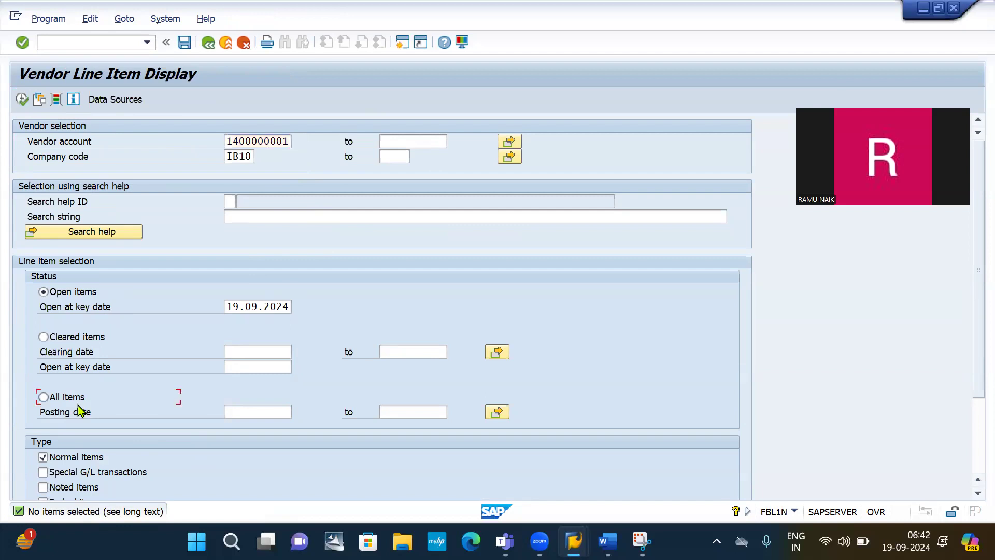
left_click(21, 100)
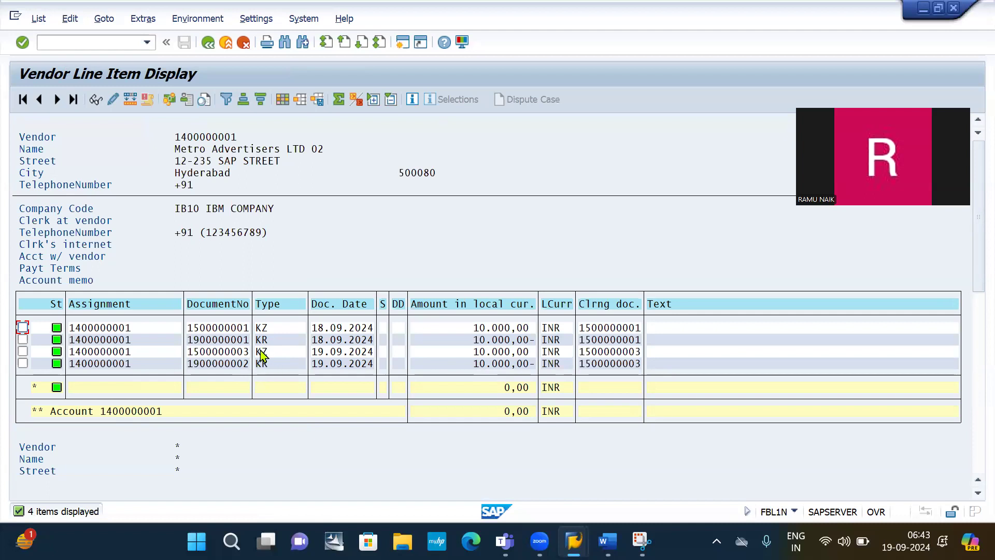
left_click(87, 44)
type("/nfb03")
key("Return")
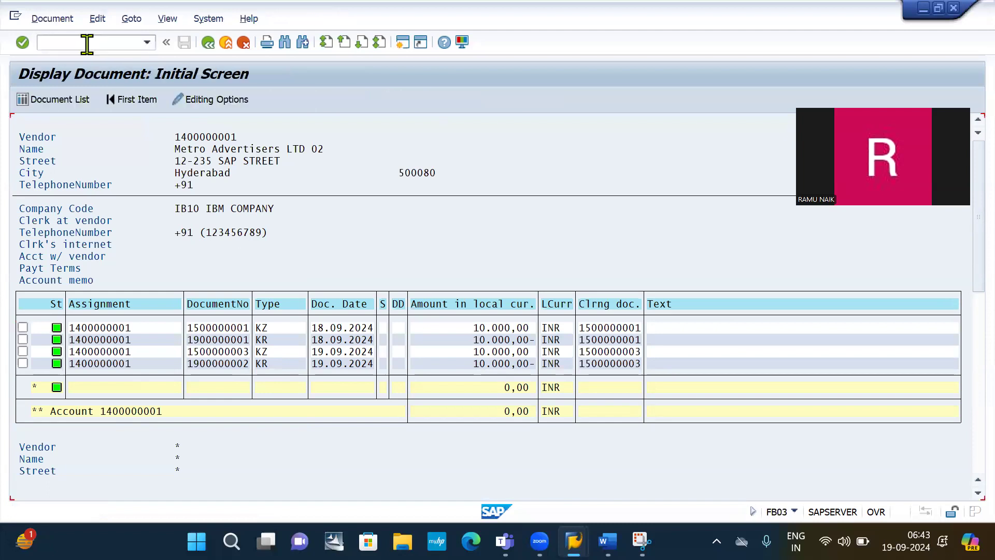
key("Return")
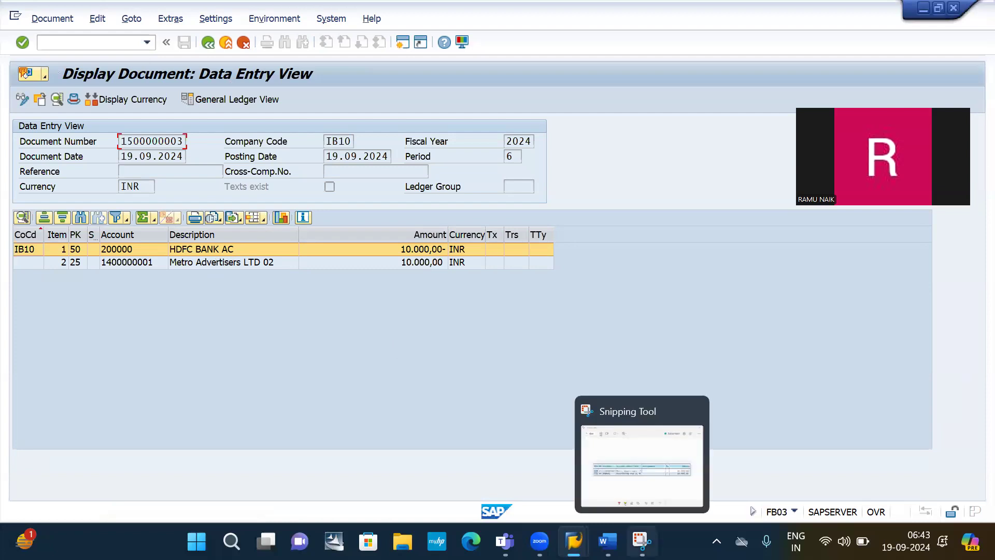
Capture the line item table of the payment document as a screenshot with Snipping Tool.
left_click(642, 541)
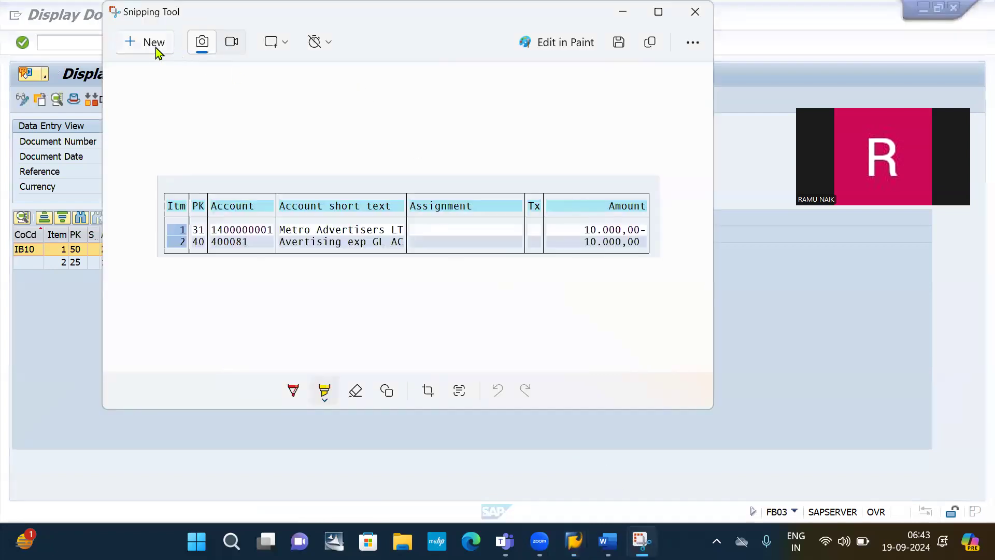
left_click(156, 47)
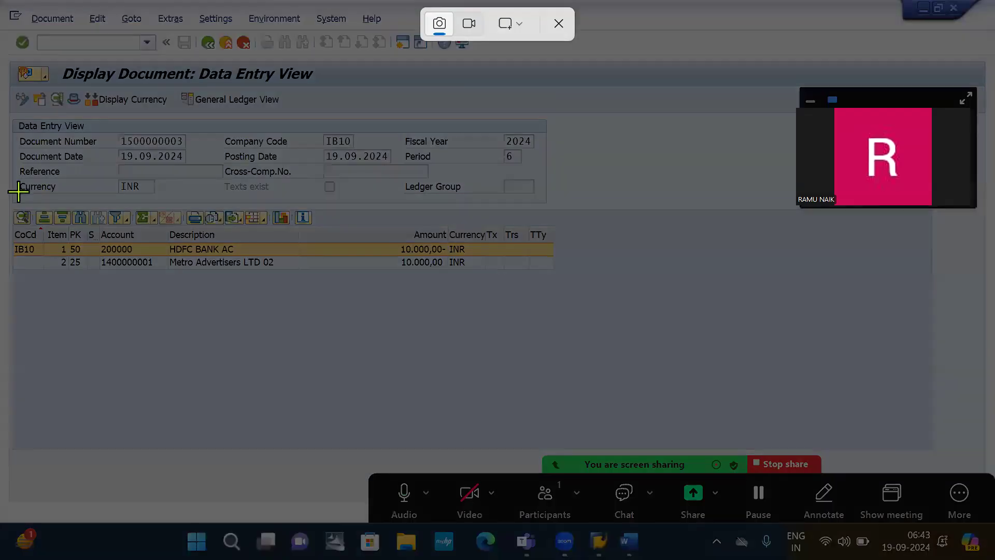
left_click_drag(5, 190, 614, 288)
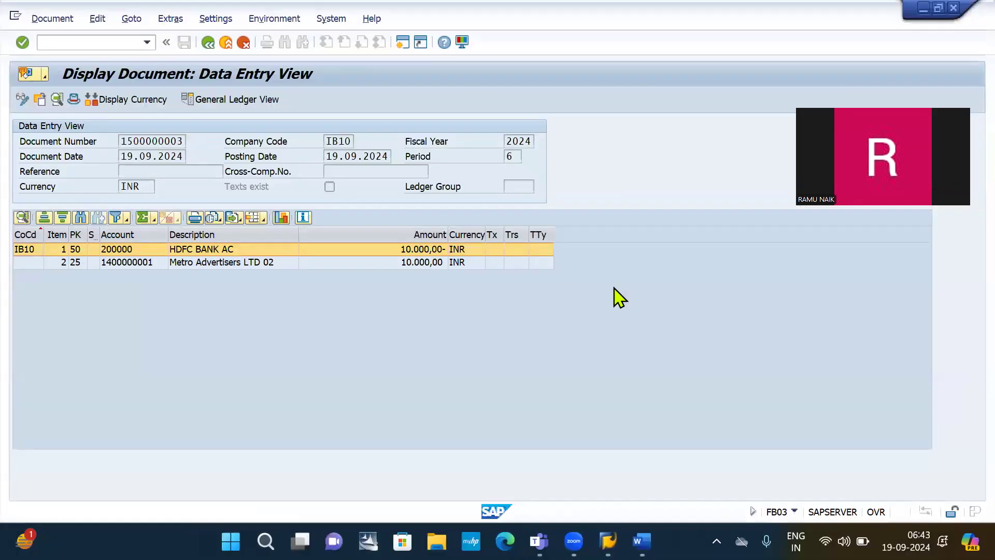
Switch to the Account payables notes in Word, add the heading "Cleared item entry" and paste the screenshot below it.
key("alt+Tab")
key("alt+Tab")
key("alt+Tab")
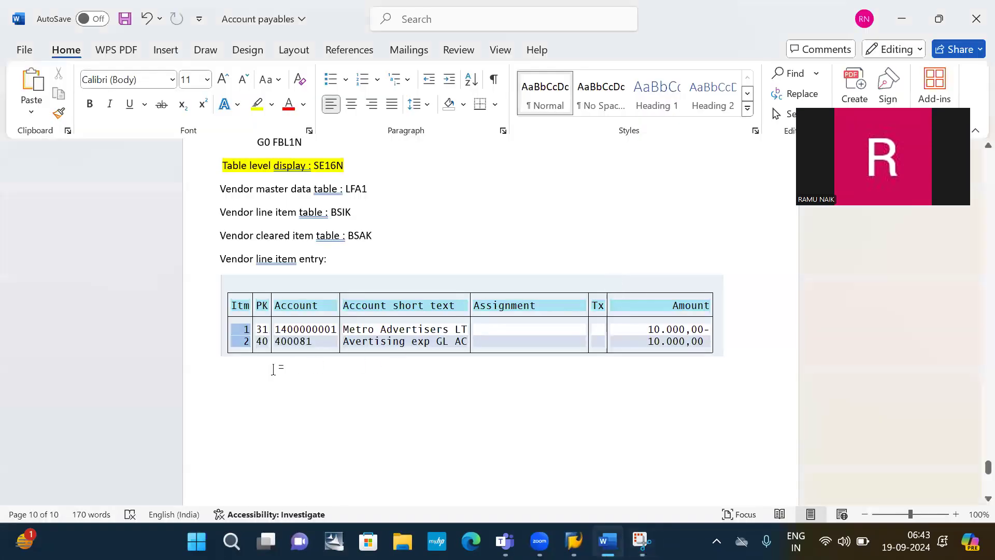
left_click(264, 375)
type("cleared item entry")
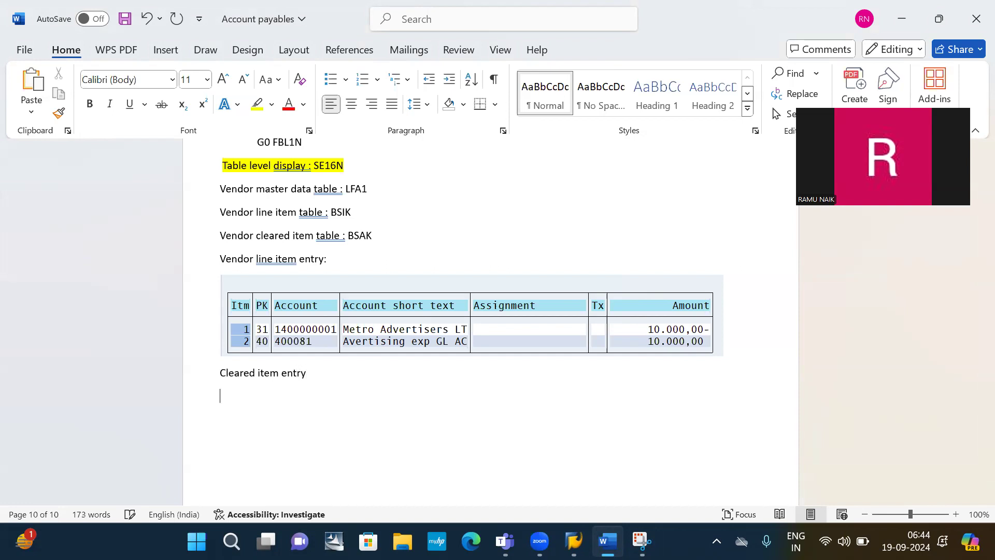
key("ctrl+v")
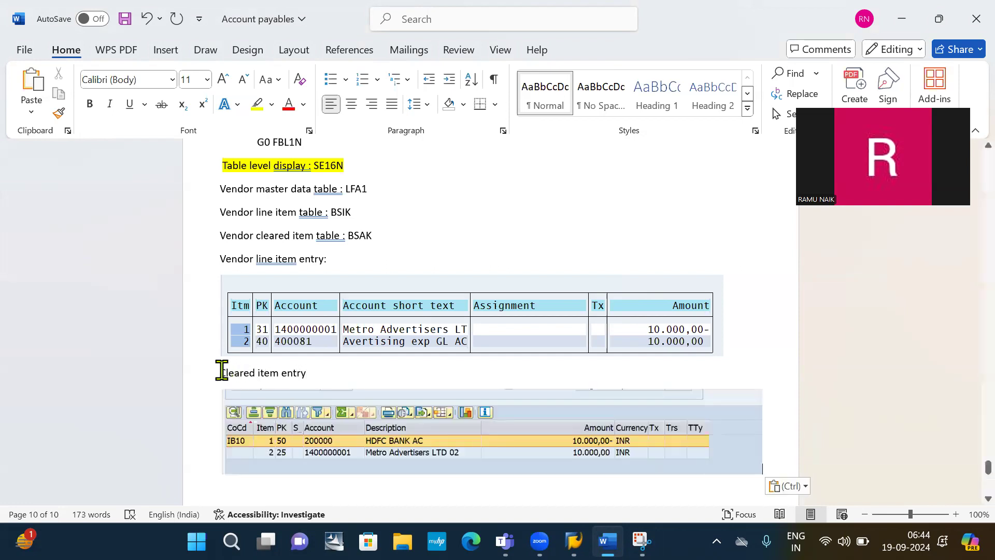
Extend the heading above the pasted screenshot to "Vendor Cleared item entry".
left_click(220, 373)
type("vendor")
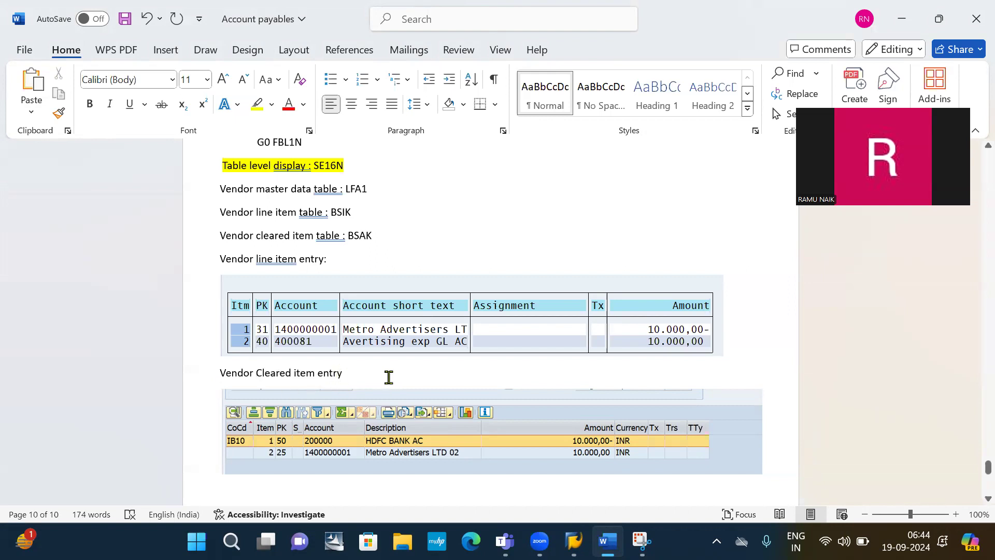
scroll(395, 340, "down", 1)
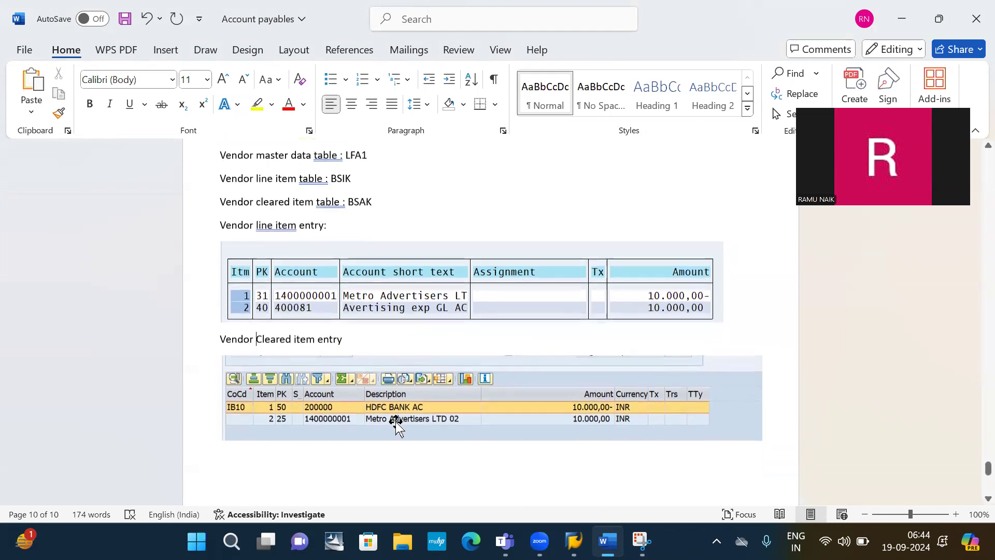
left_click(435, 293)
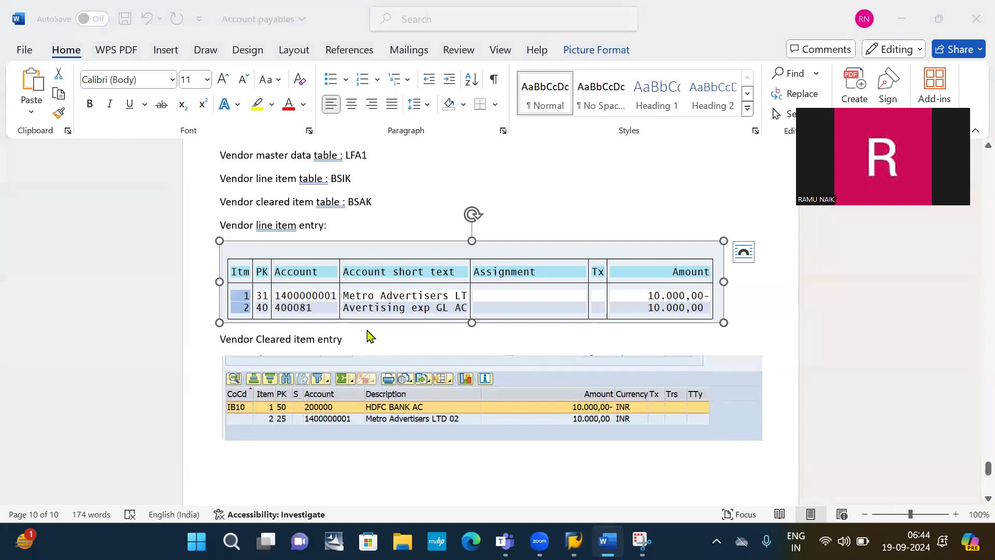
Switch to the SAP FICO meeting in Teams and dismiss the notice about the meeting's time limit.
key("alt+Tab")
key("Tab")
key("Tab")
key("Tab")
key("Tab")
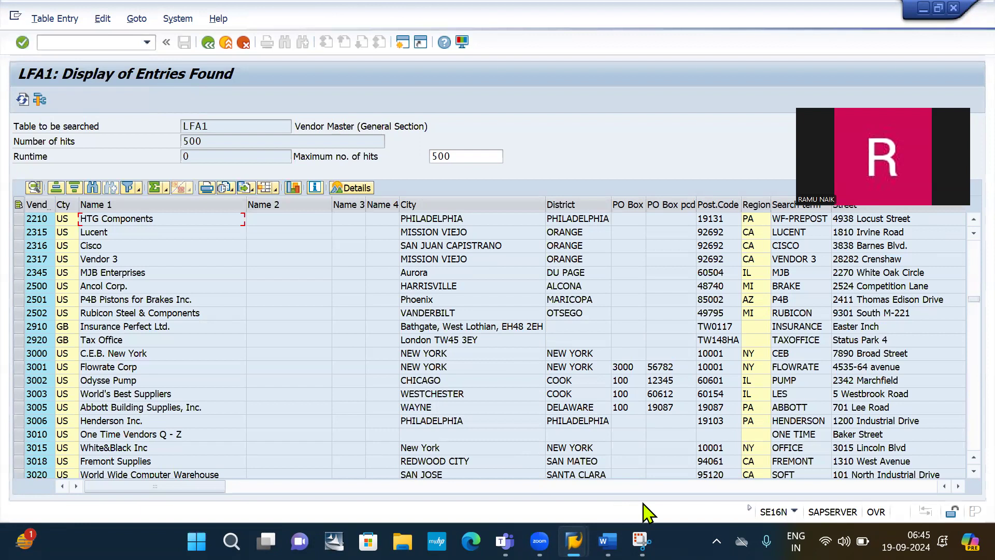
left_click(956, 317)
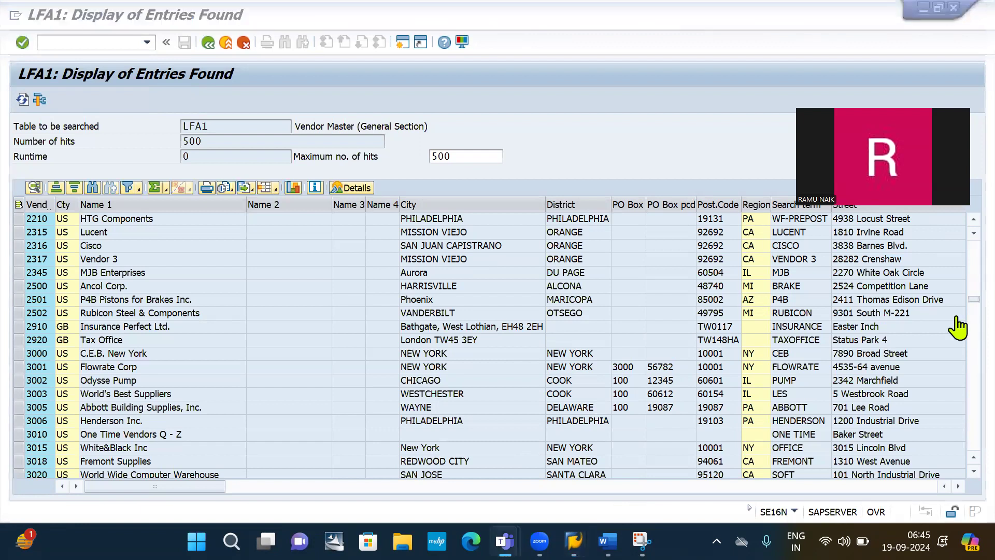
left_click(848, 43)
left_click(639, 420)
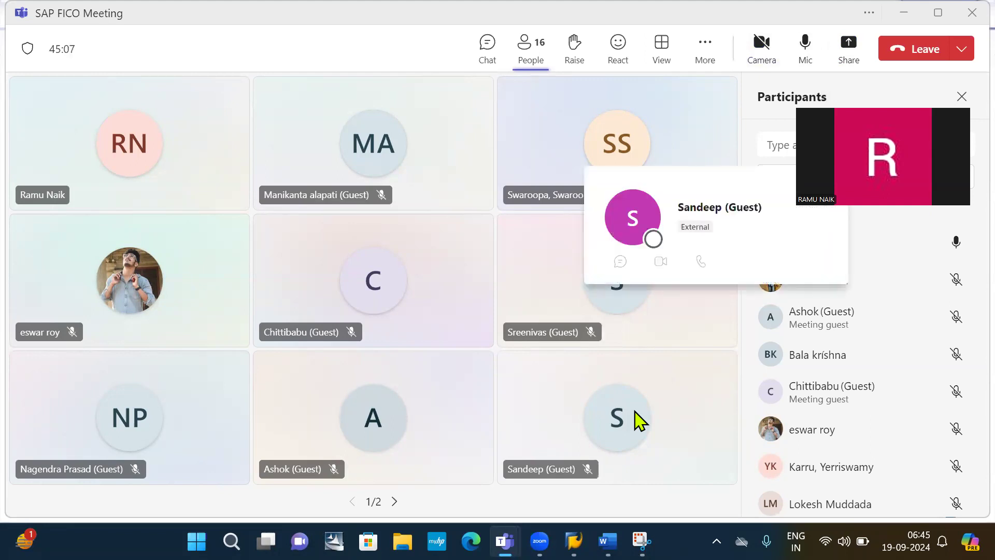
left_click(470, 385)
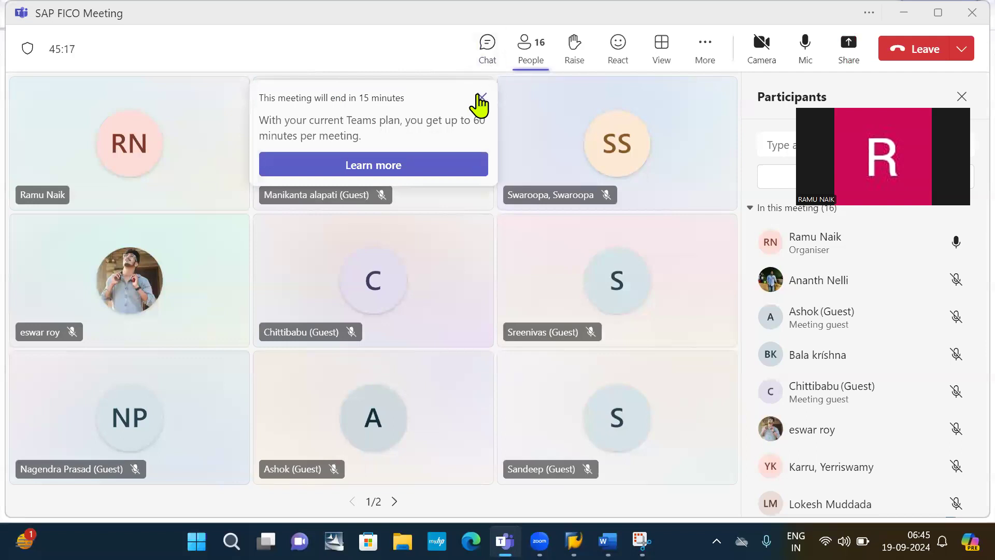
left_click(482, 98)
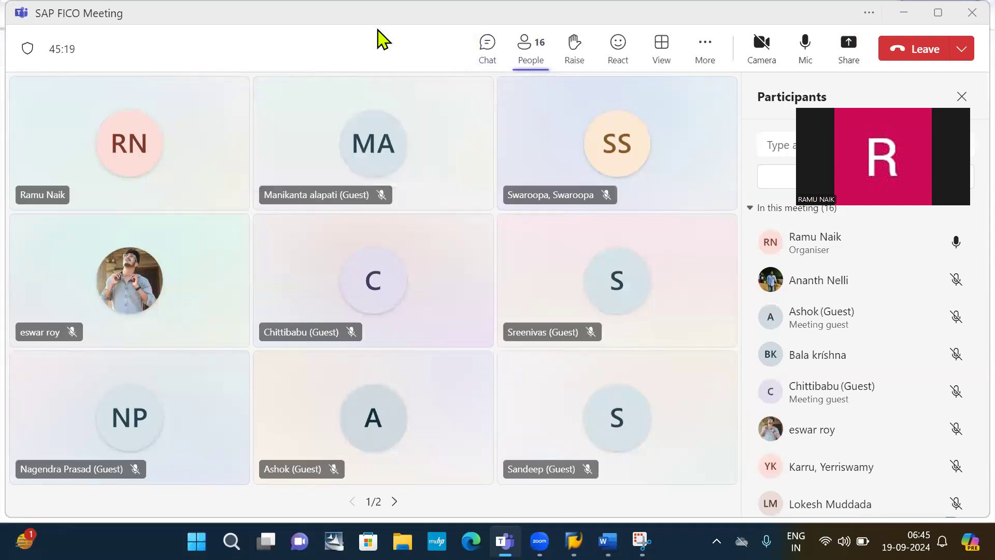